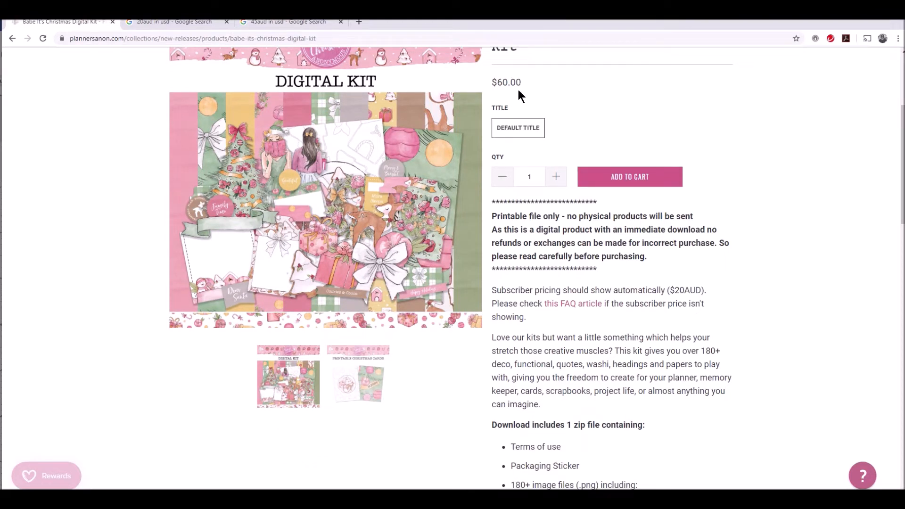
pyautogui.scroll(1, 724, 216)
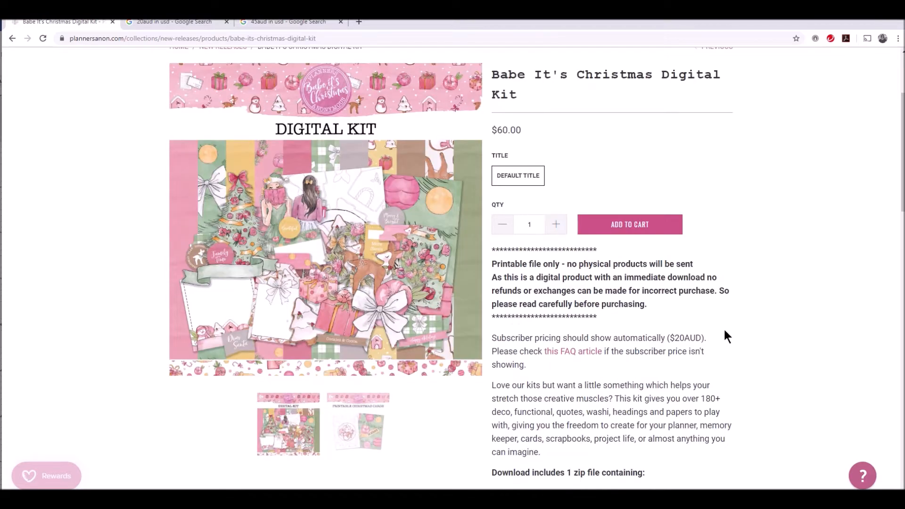
pyautogui.scroll(-2, 732, 372)
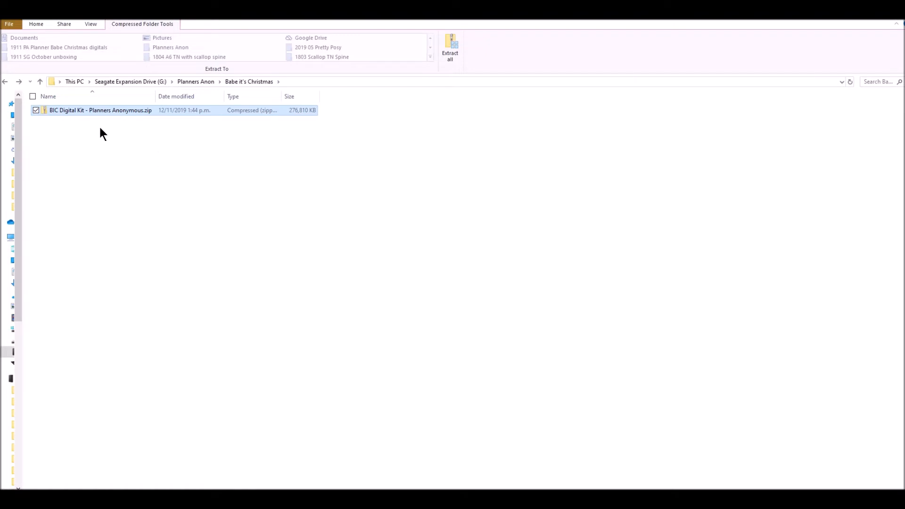
# - Extract the BIC Digital Kit - Planners Anonymous.zip file to the suggested folder inside Babe it's Christmas
pyautogui.click(453, 54)
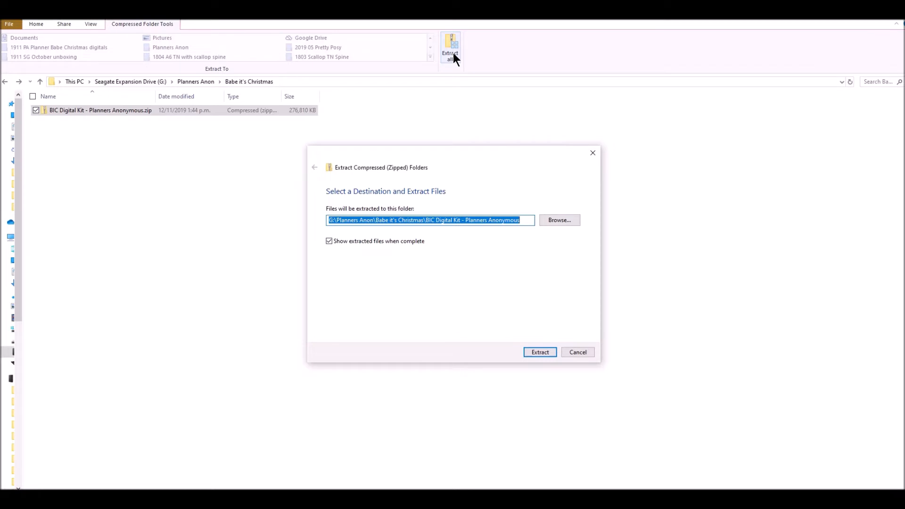
pyautogui.click(540, 355)
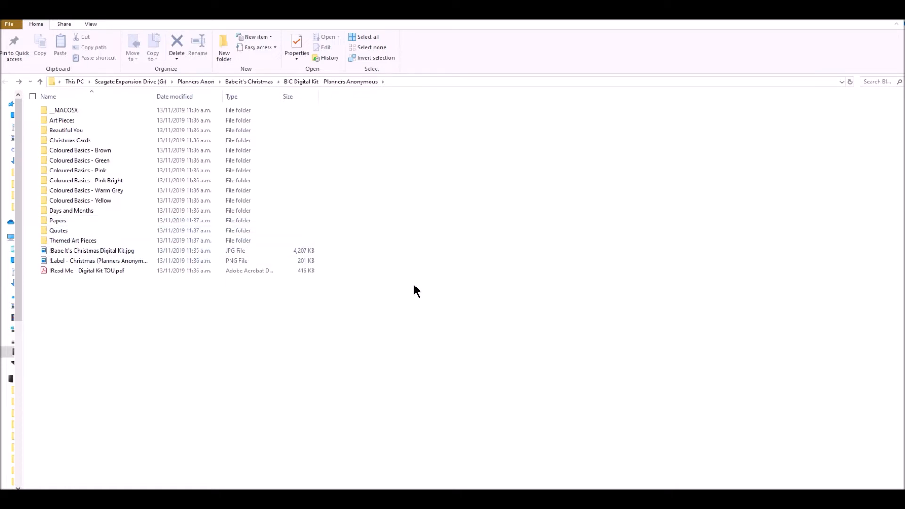
# - View each image in the Art Pieces folder at full size, from the banner through to the wreath, and return to the kit folder
pyautogui.doubleClick(82, 124)
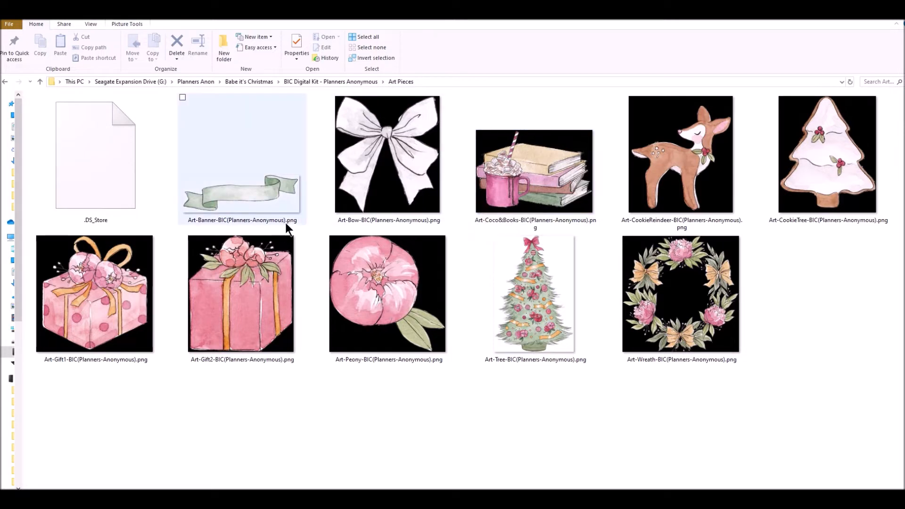
pyautogui.moveTo(290, 225)
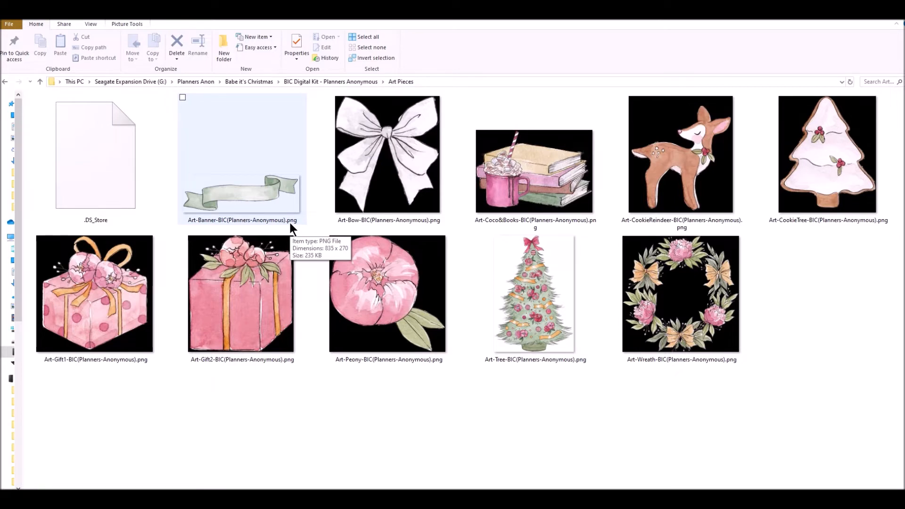
pyautogui.doubleClick(267, 198)
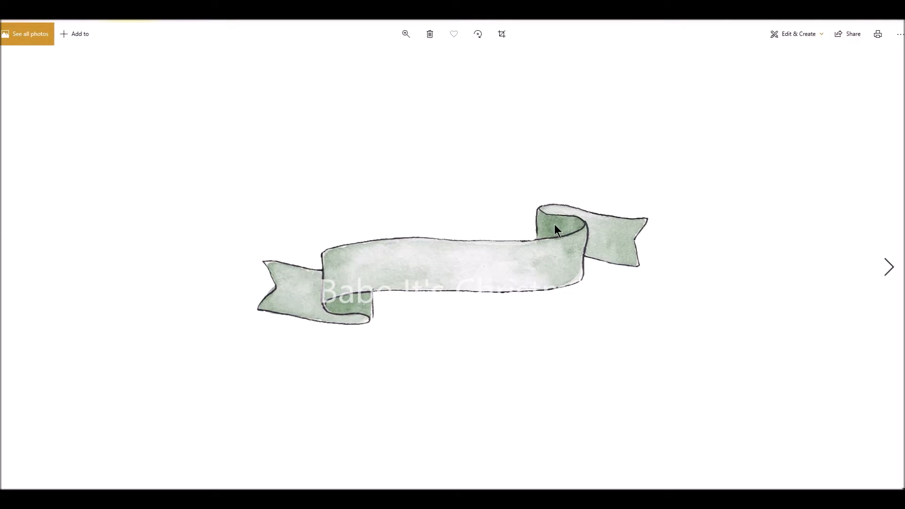
pyautogui.click(889, 268)
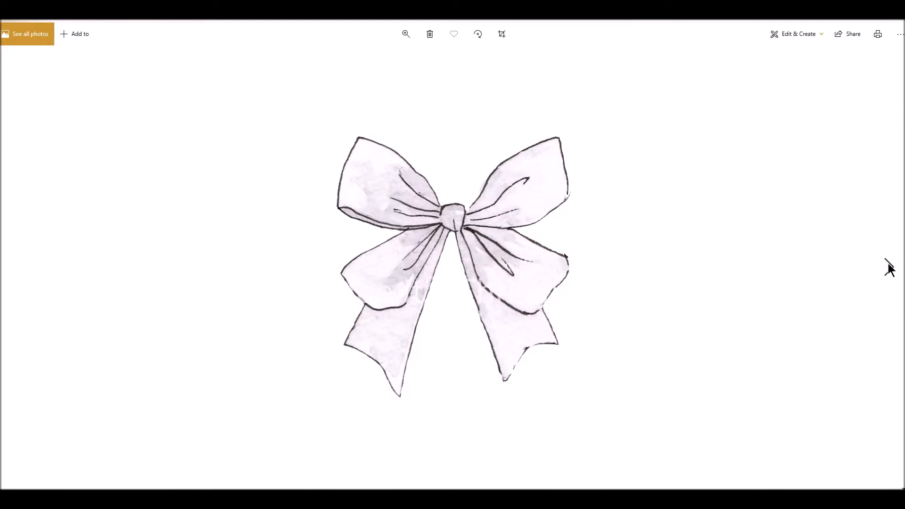
pyautogui.click(889, 269)
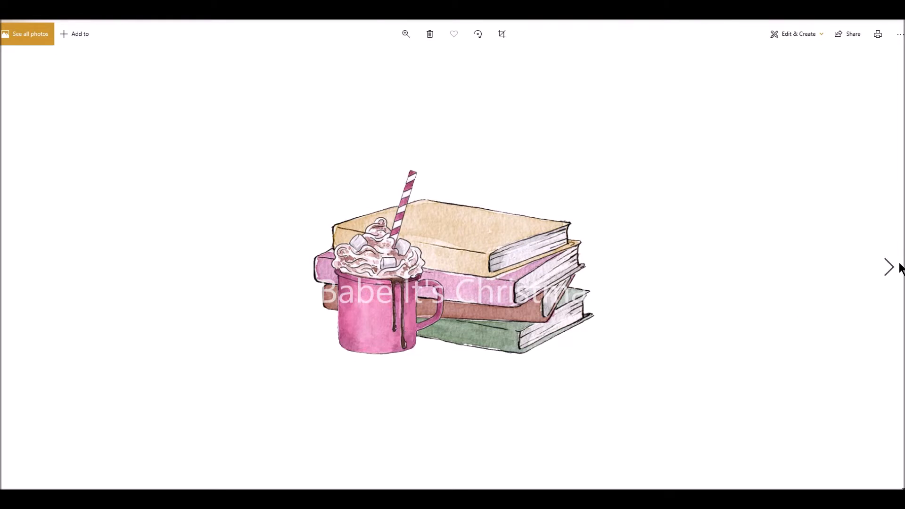
pyautogui.click(893, 267)
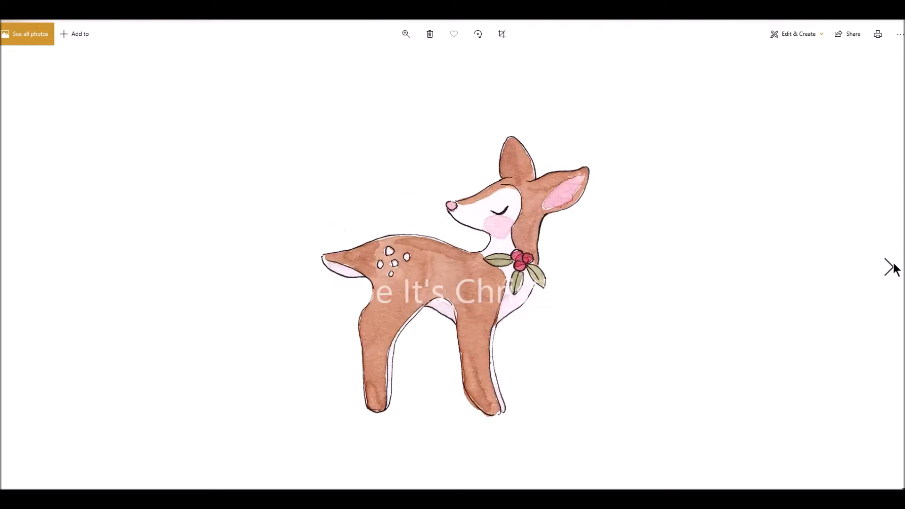
pyautogui.click(893, 267)
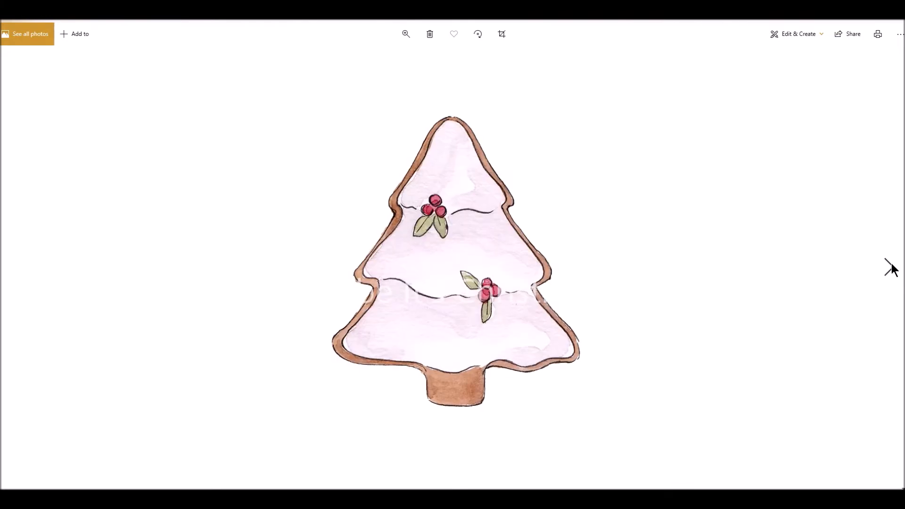
pyautogui.click(893, 267)
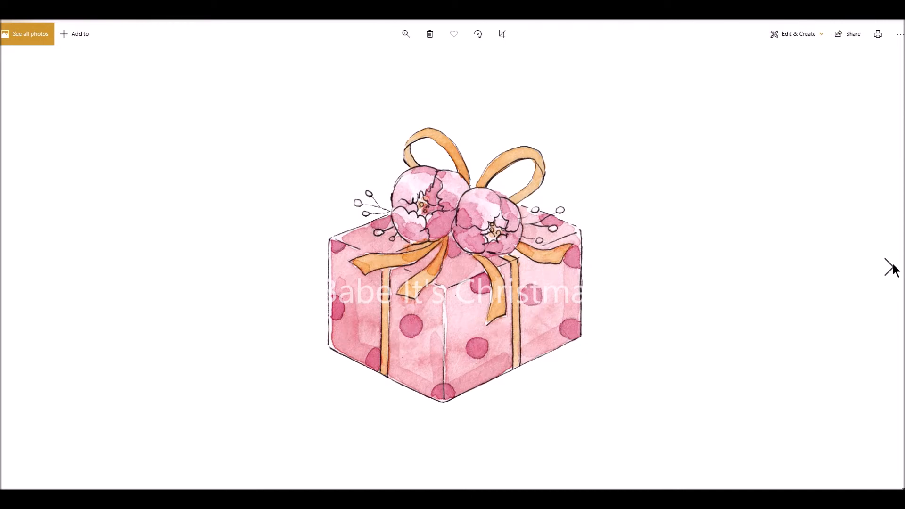
pyautogui.click(893, 268)
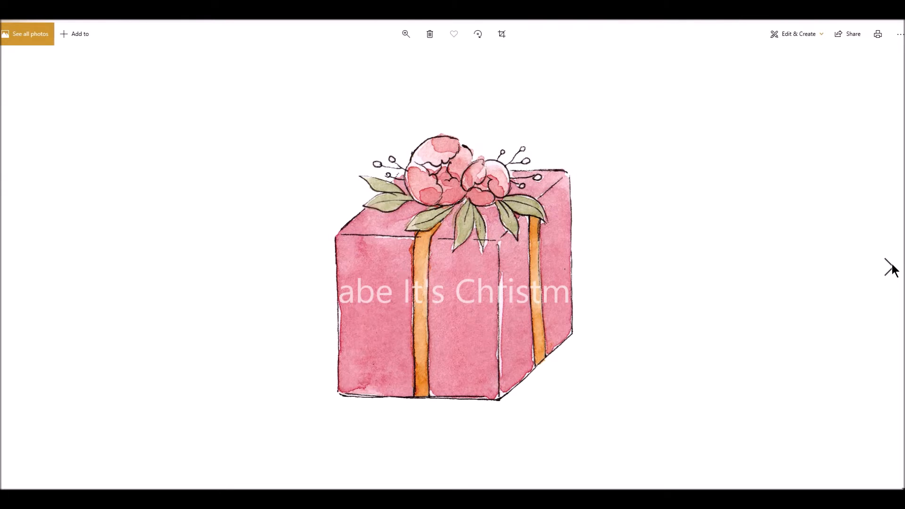
pyautogui.click(893, 268)
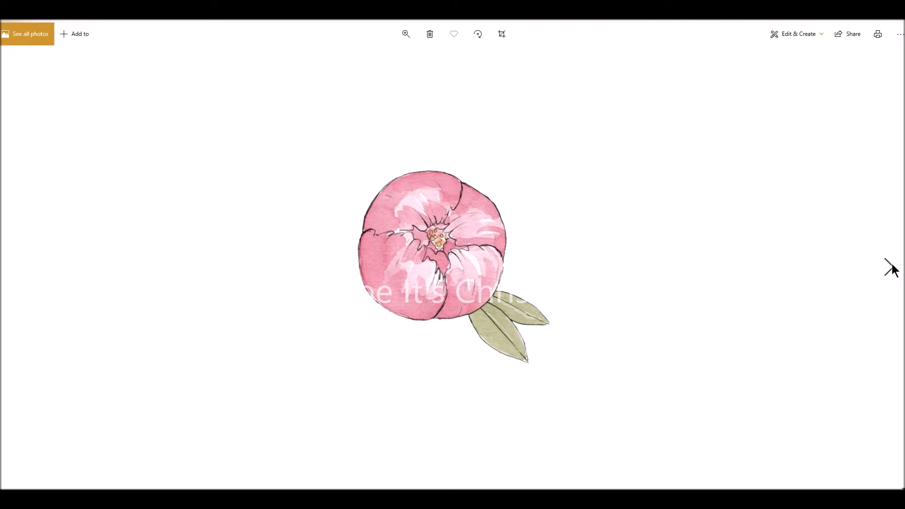
pyautogui.click(892, 268)
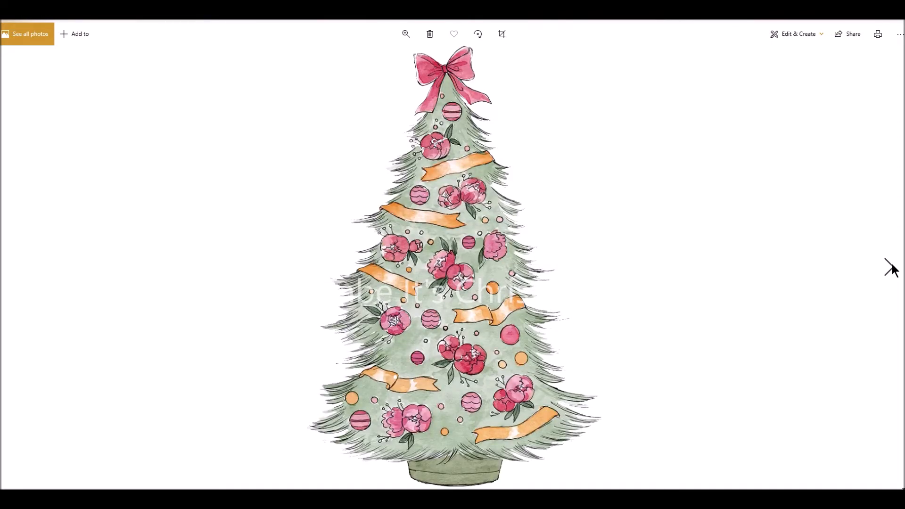
pyautogui.click(893, 268)
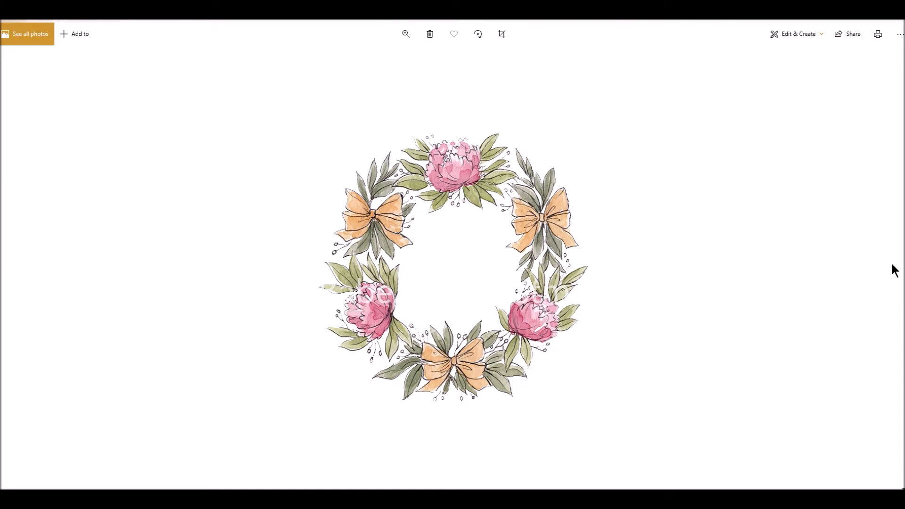
pyautogui.moveTo(217, 500)
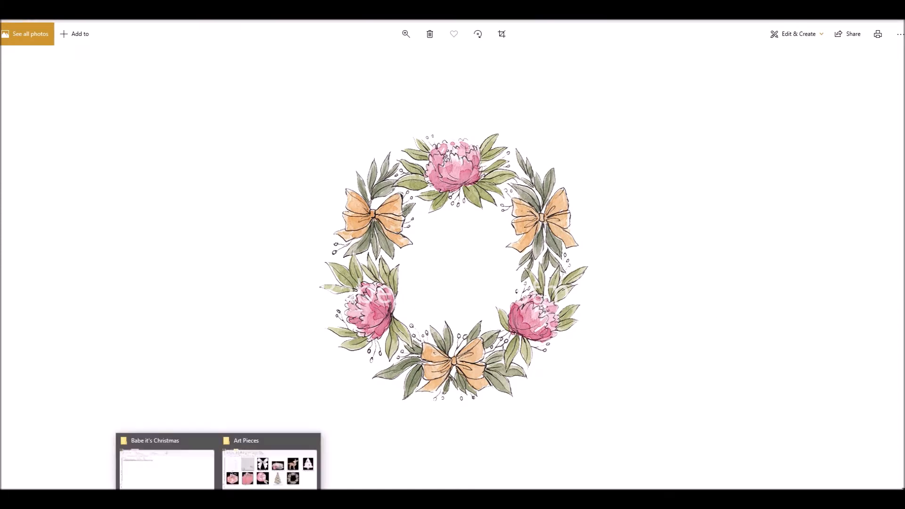
pyautogui.click(250, 467)
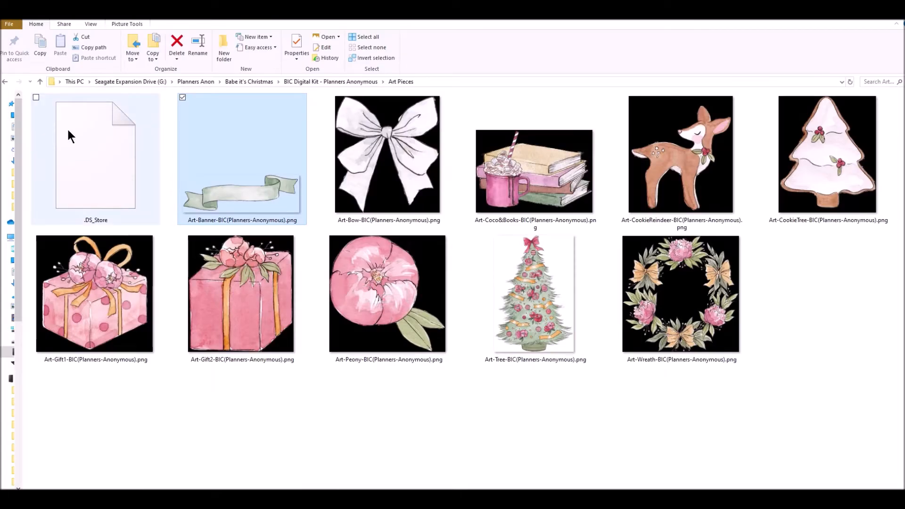
pyautogui.click(6, 82)
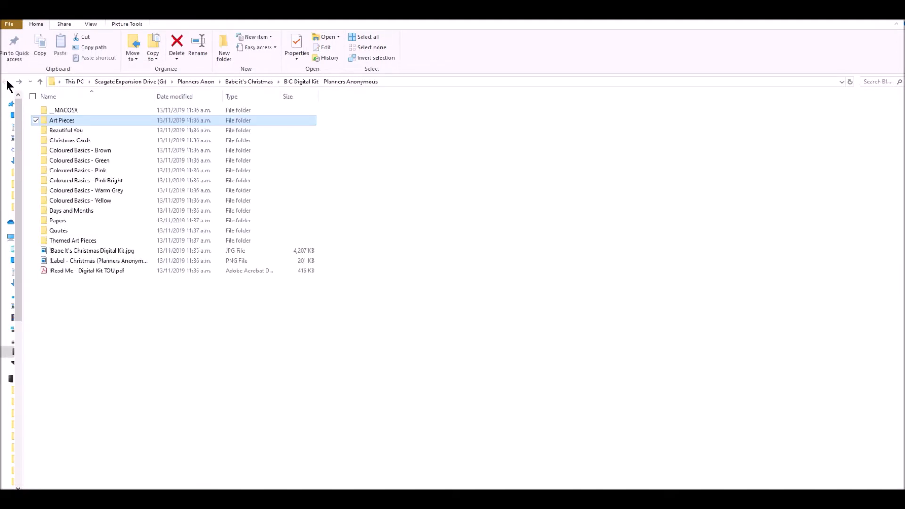
# - View the Beautiful You folder's images one after another at full size, starting from 01-BeautifulYou, and return to the kit folder
pyautogui.doubleClick(85, 135)
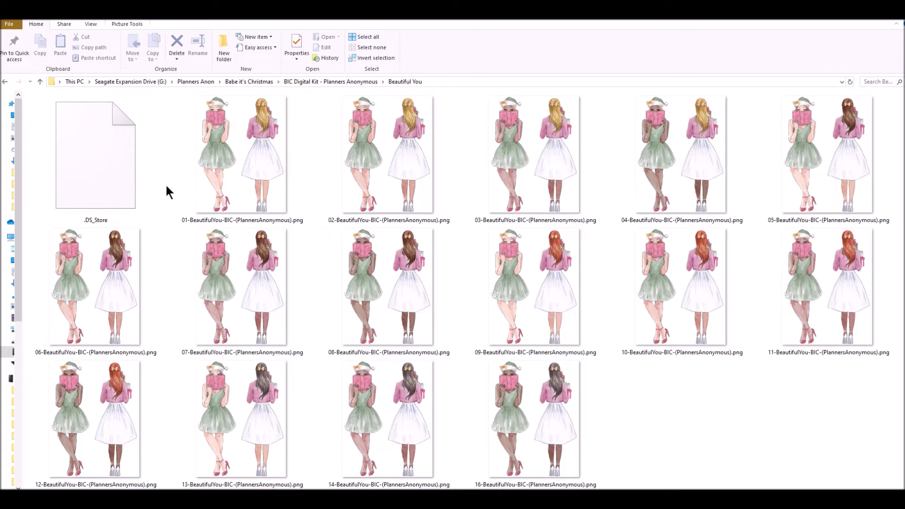
pyautogui.click(210, 188)
pyautogui.doubleClick(210, 185)
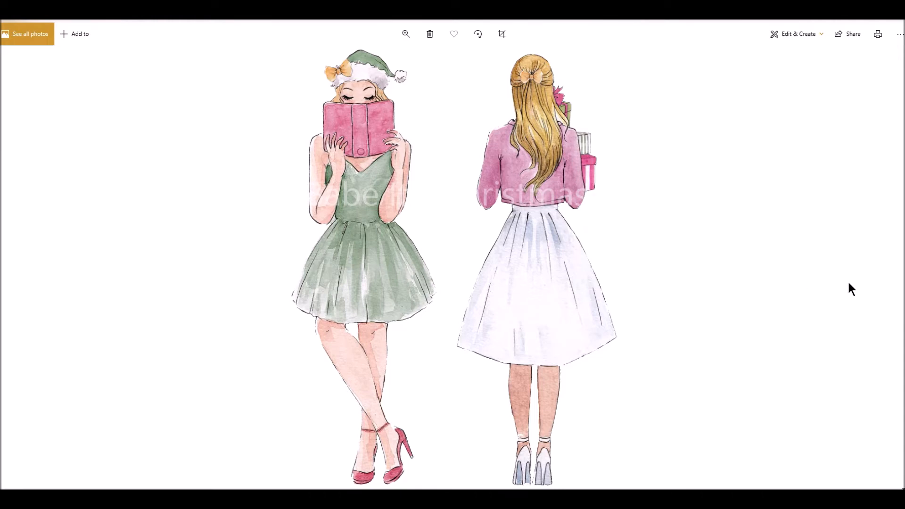
pyautogui.click(890, 271)
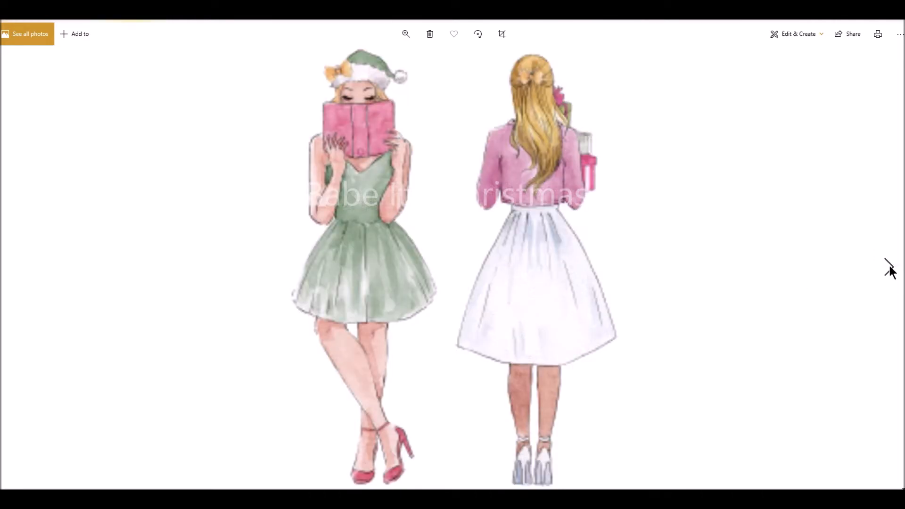
pyautogui.click(890, 271)
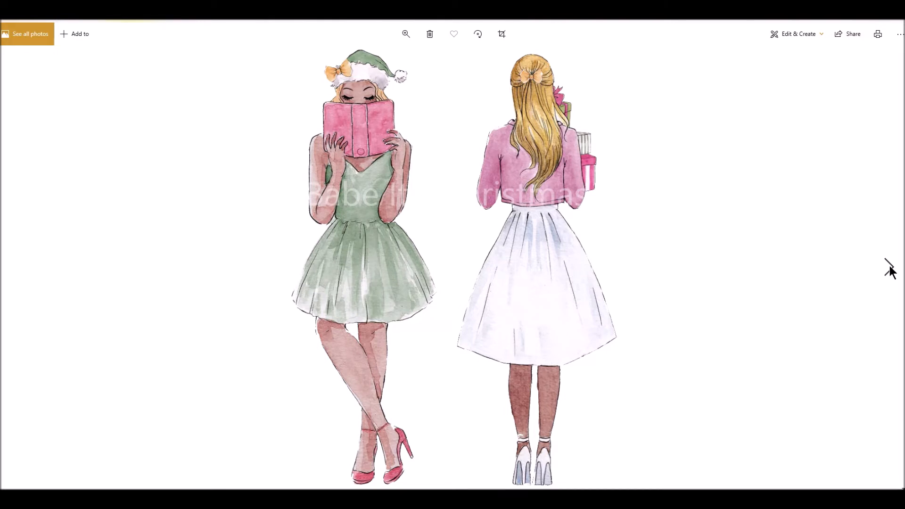
pyautogui.click(891, 271)
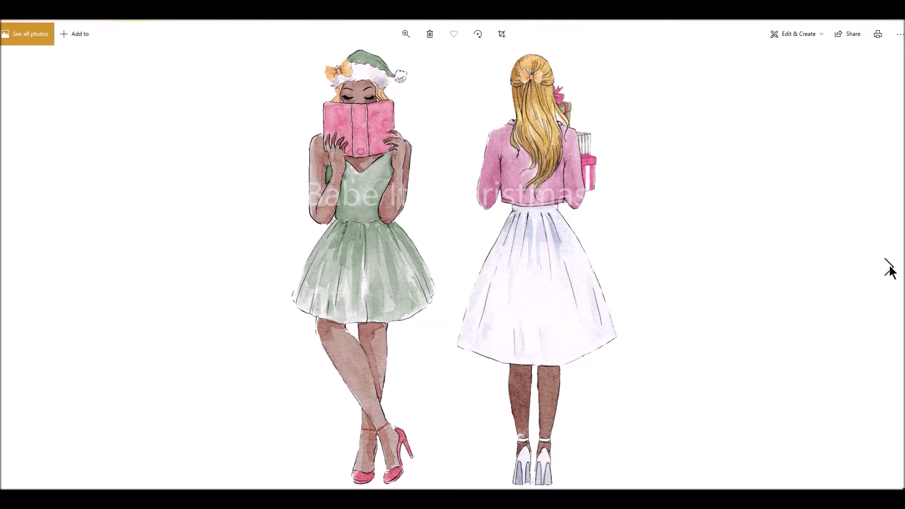
pyautogui.click(890, 271)
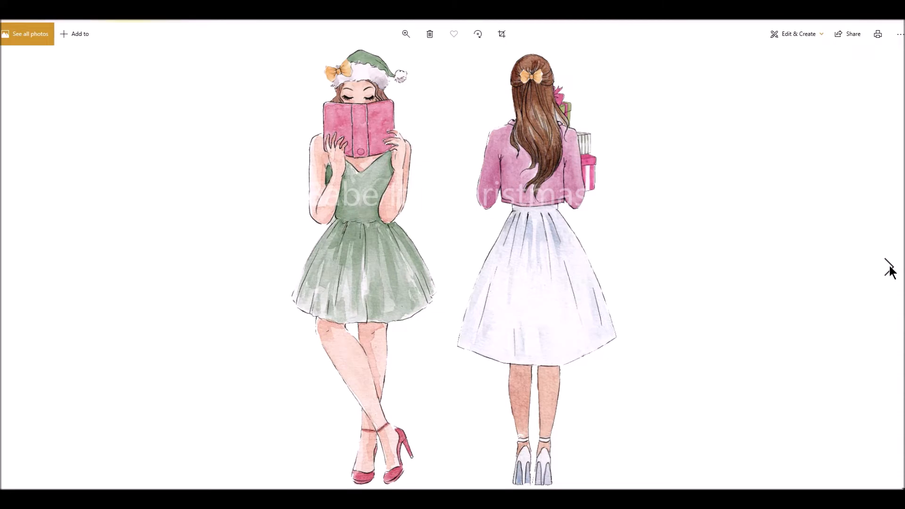
pyautogui.click(891, 271)
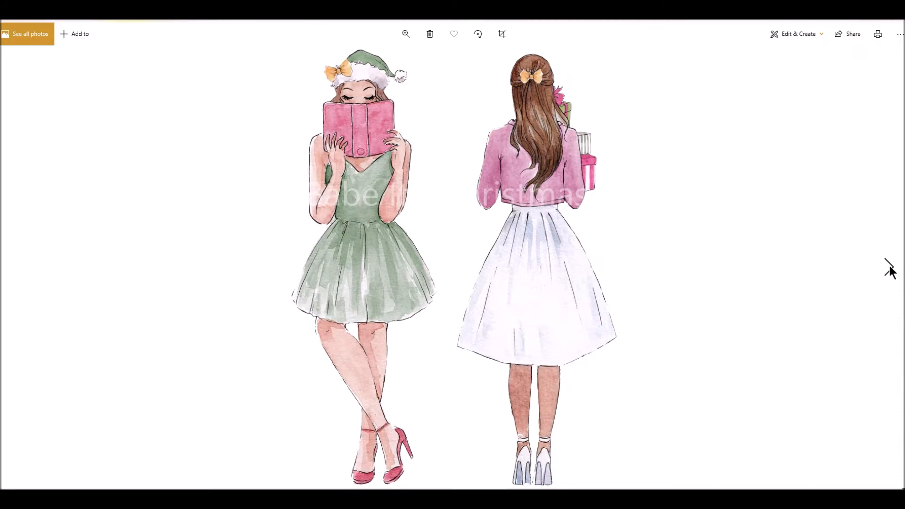
pyautogui.click(890, 272)
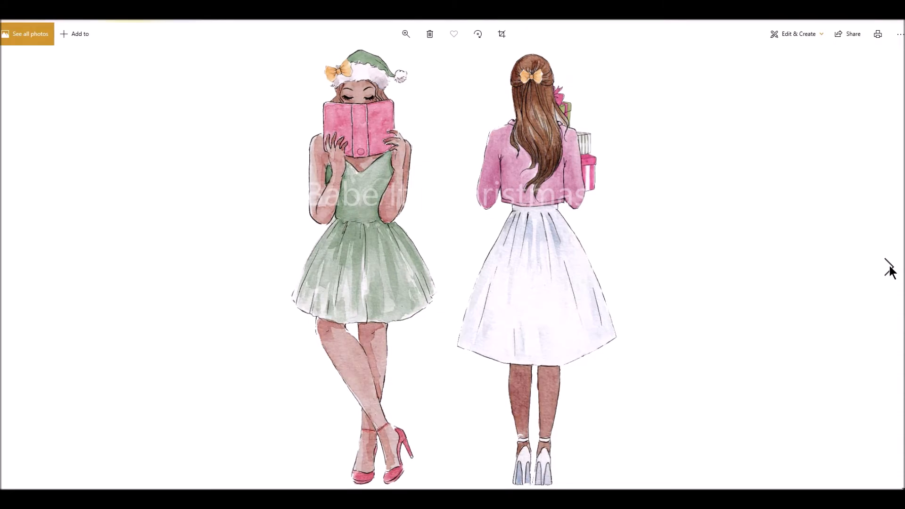
pyautogui.click(890, 271)
pyautogui.click(891, 271)
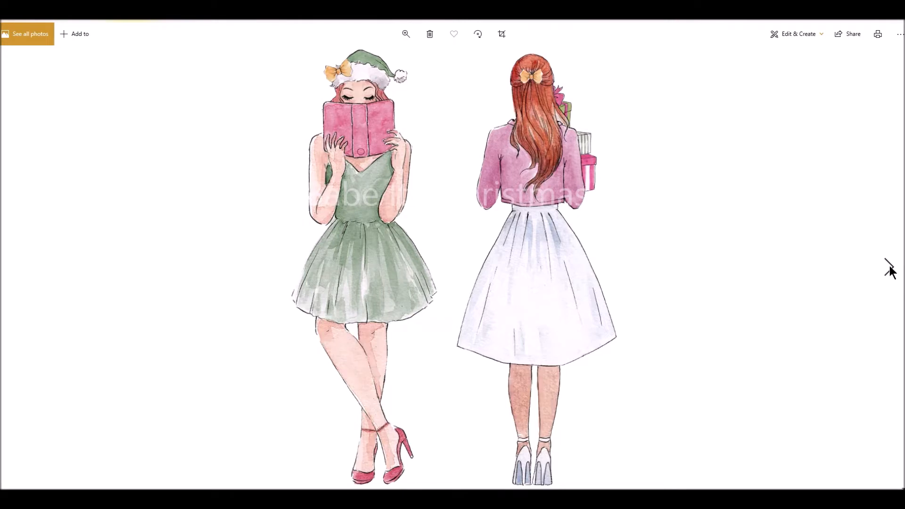
pyautogui.click(891, 271)
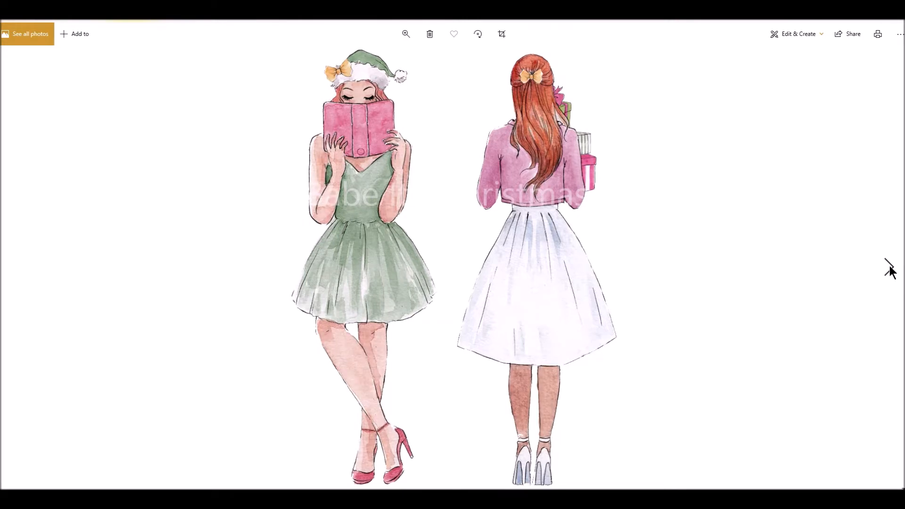
pyautogui.click(890, 271)
pyautogui.click(890, 271)
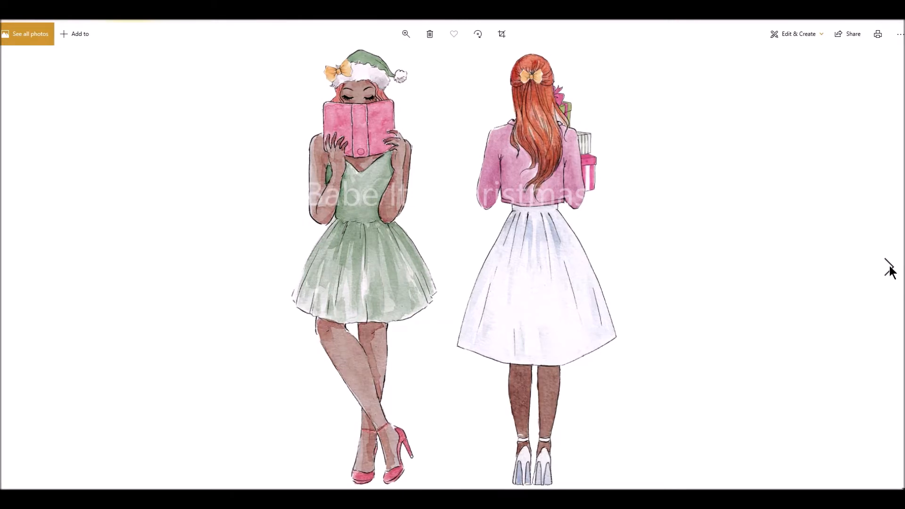
pyautogui.click(890, 271)
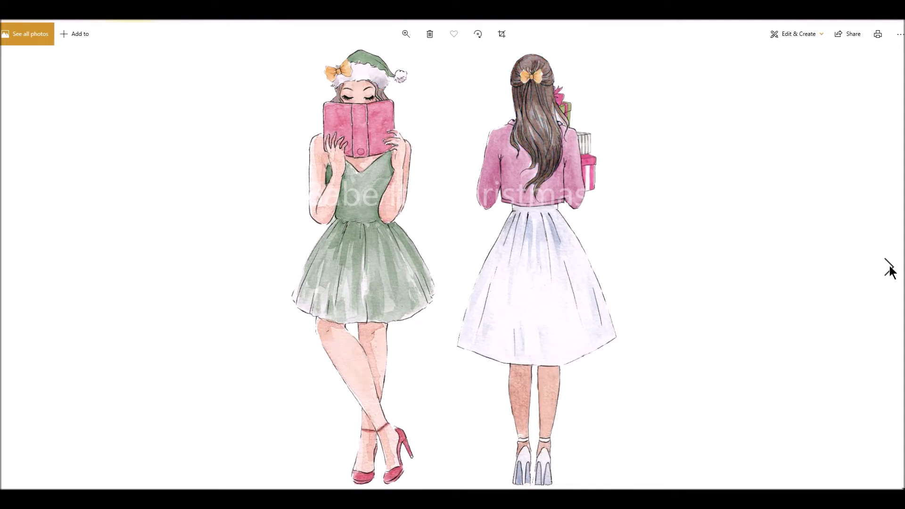
pyautogui.click(890, 271)
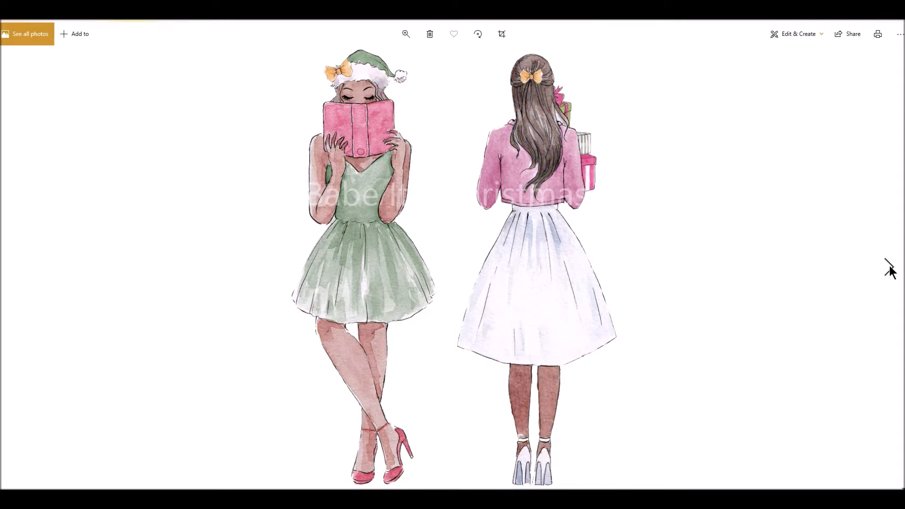
pyautogui.click(890, 271)
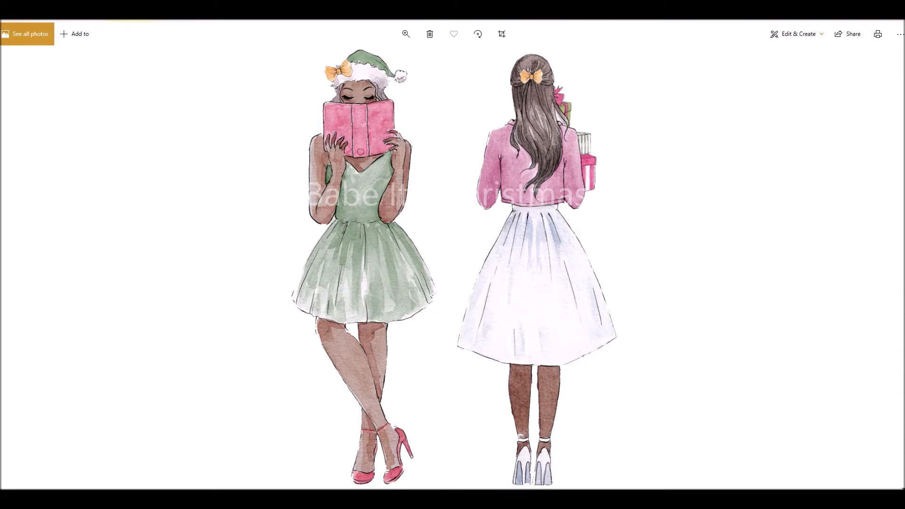
pyautogui.click(253, 474)
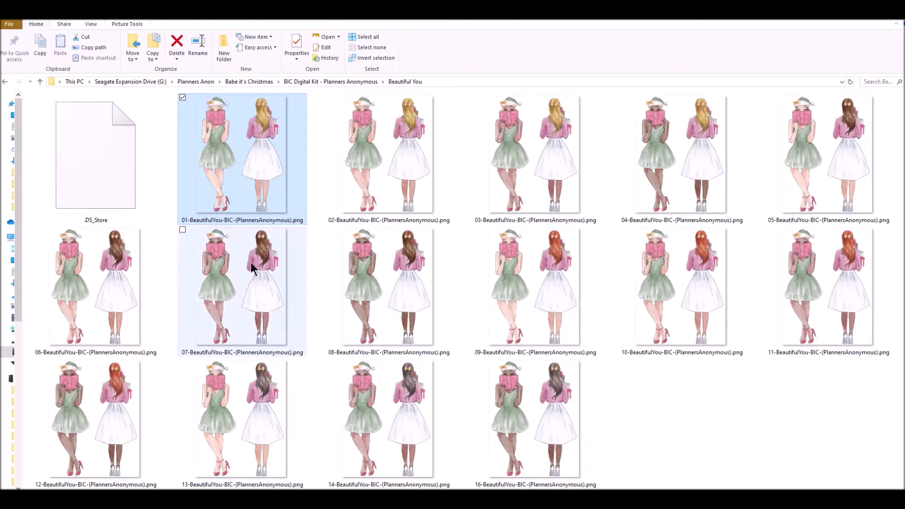
pyautogui.click(4, 83)
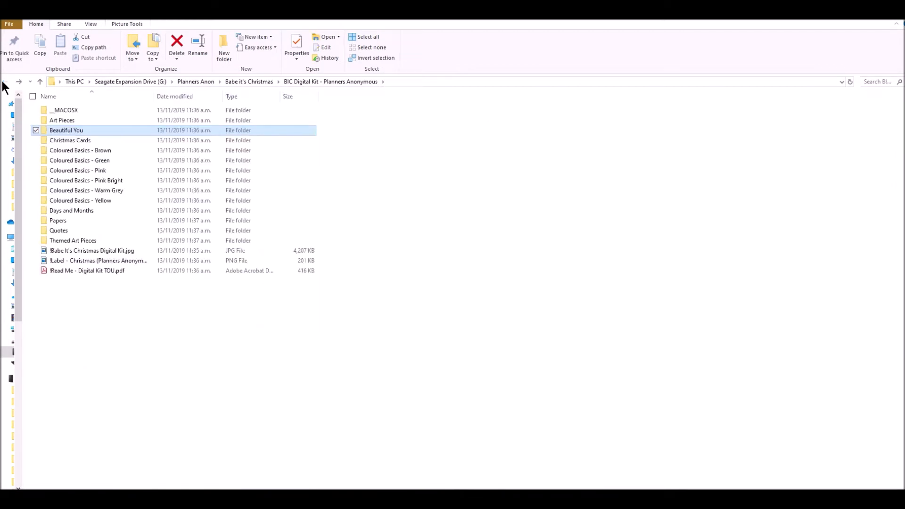
# - View both card images in the Christmas Cards folder at full size, starting with the cookies card, and return to the kit folder
pyautogui.doubleClick(71, 140)
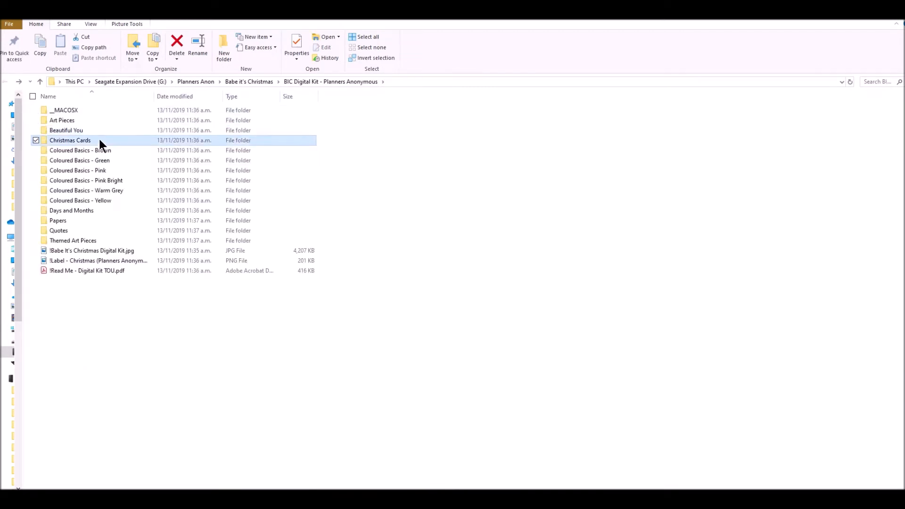
pyautogui.click(116, 164)
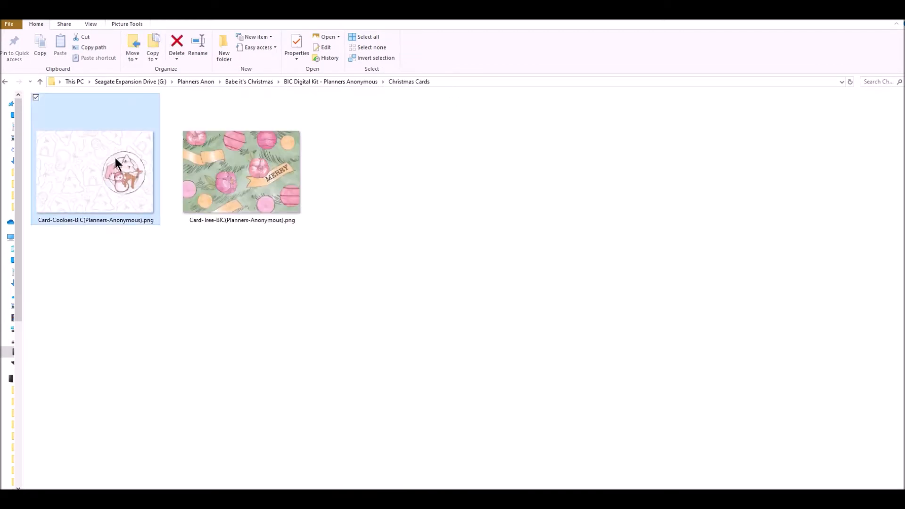
pyautogui.doubleClick(116, 160)
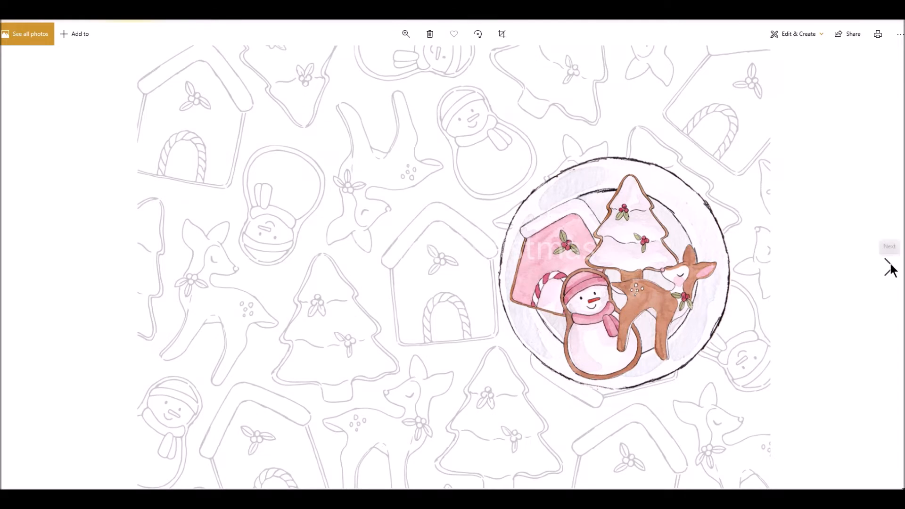
pyautogui.click(892, 266)
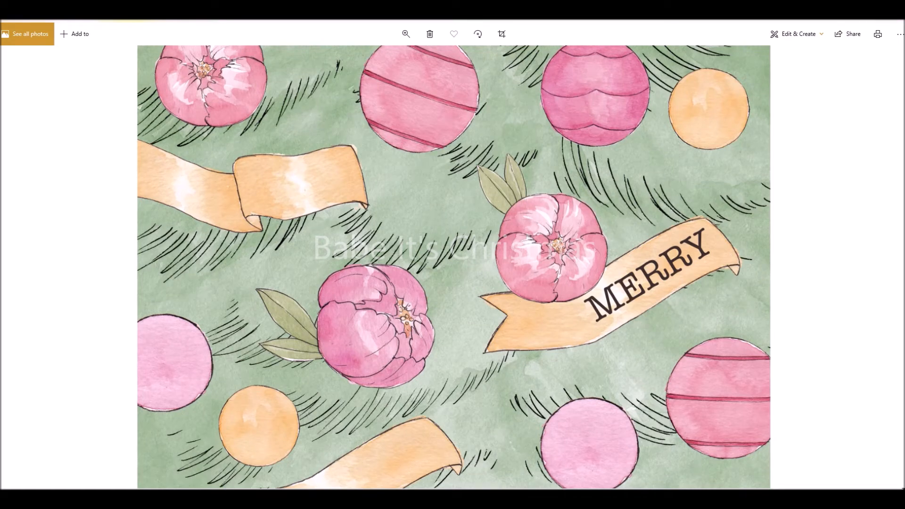
pyautogui.click(242, 486)
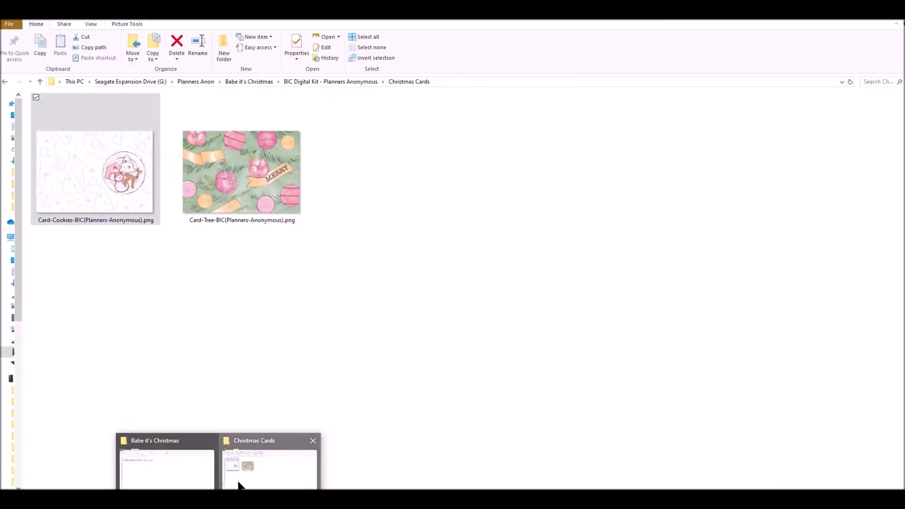
pyautogui.click(7, 83)
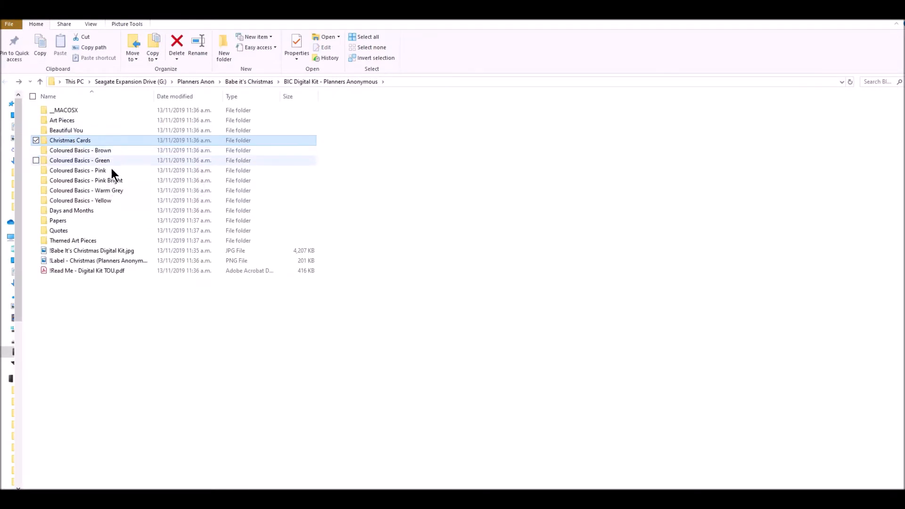
# - Look through the Days and Months folder, viewing the Monday and March images at full size, and return to the kit folder
pyautogui.doubleClick(109, 211)
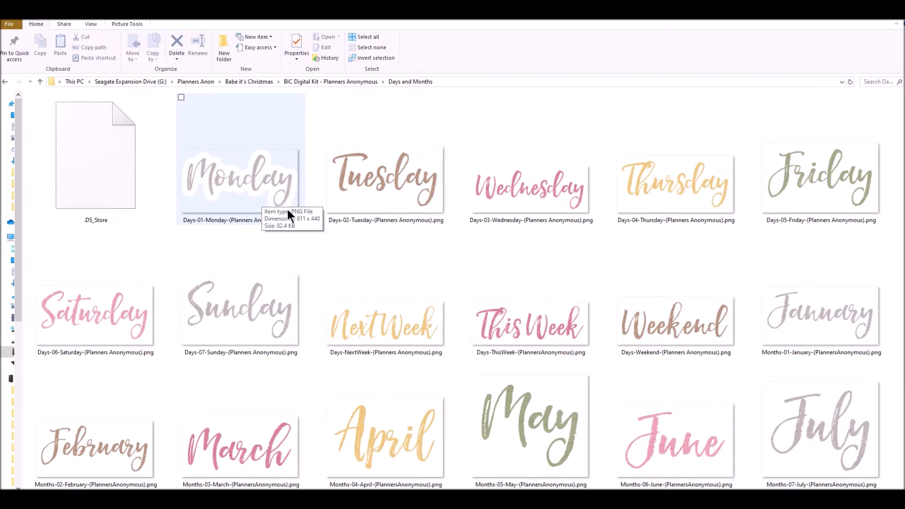
pyautogui.doubleClick(241, 174)
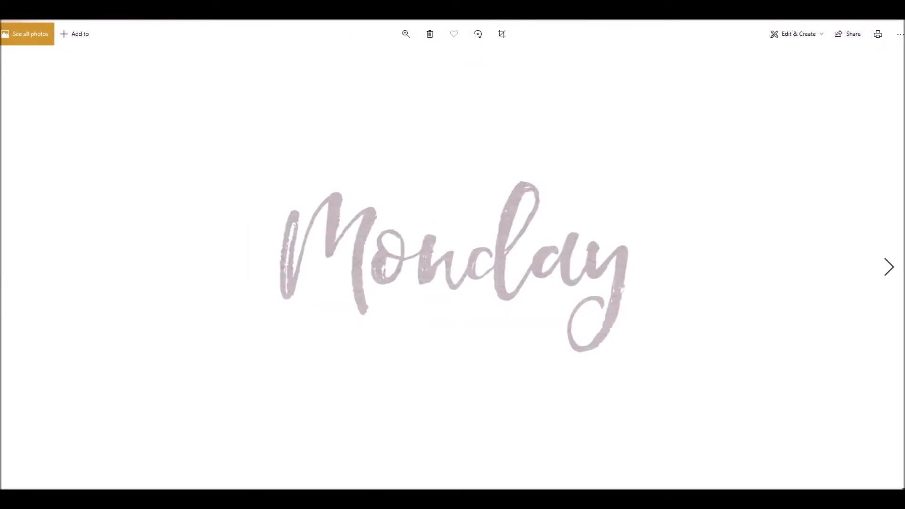
pyautogui.click(245, 469)
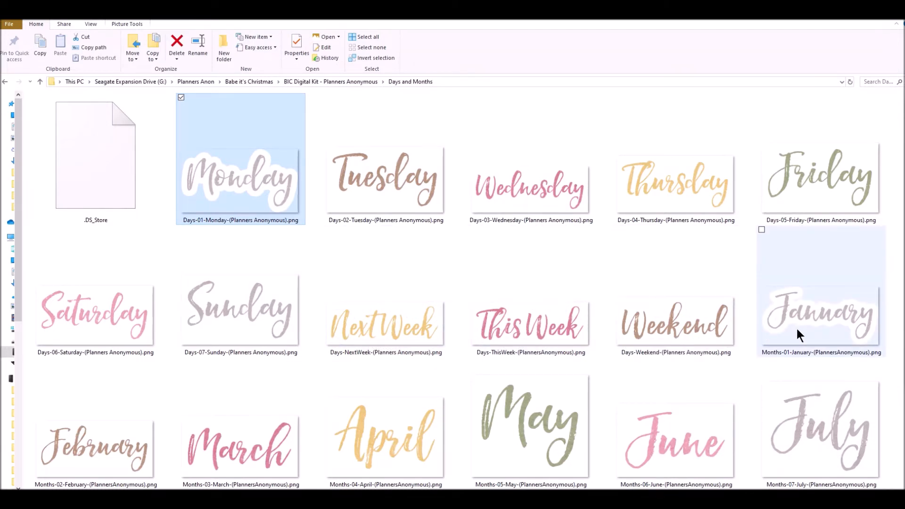
pyautogui.scroll(-3, 797, 335)
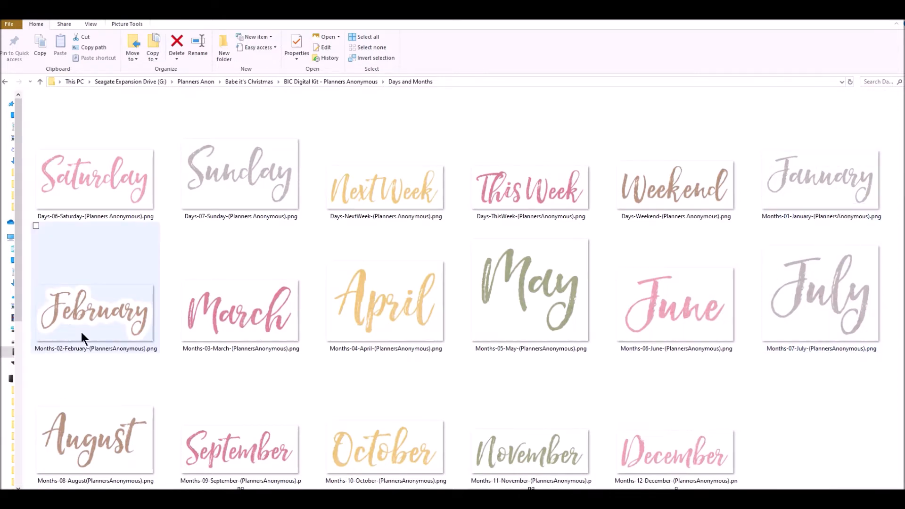
pyautogui.doubleClick(226, 333)
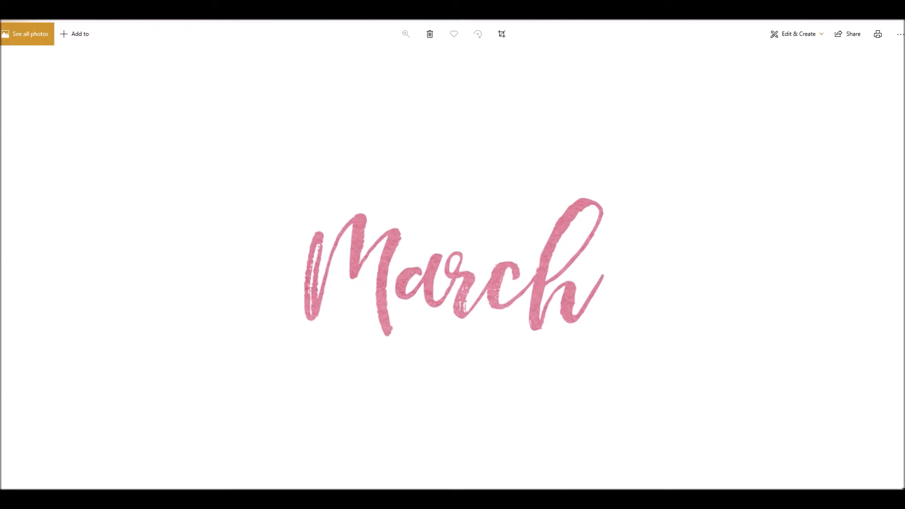
pyautogui.click(253, 478)
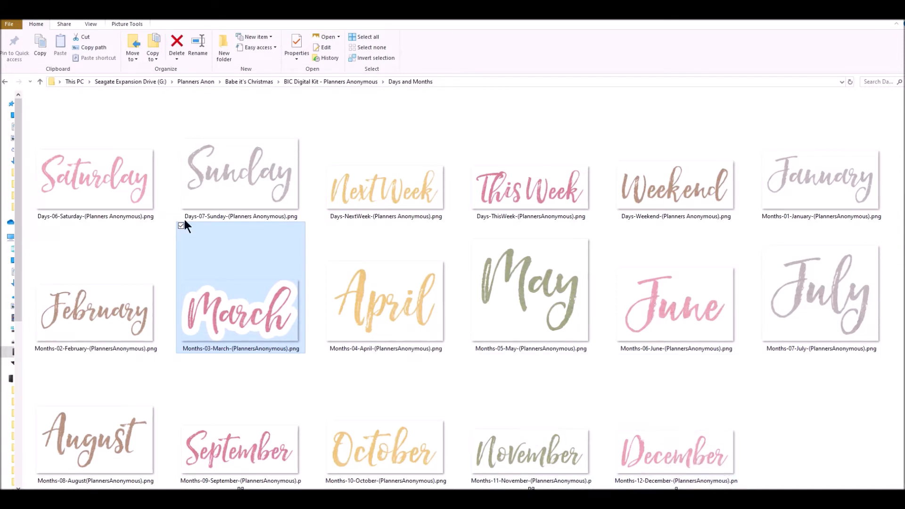
pyautogui.click(5, 83)
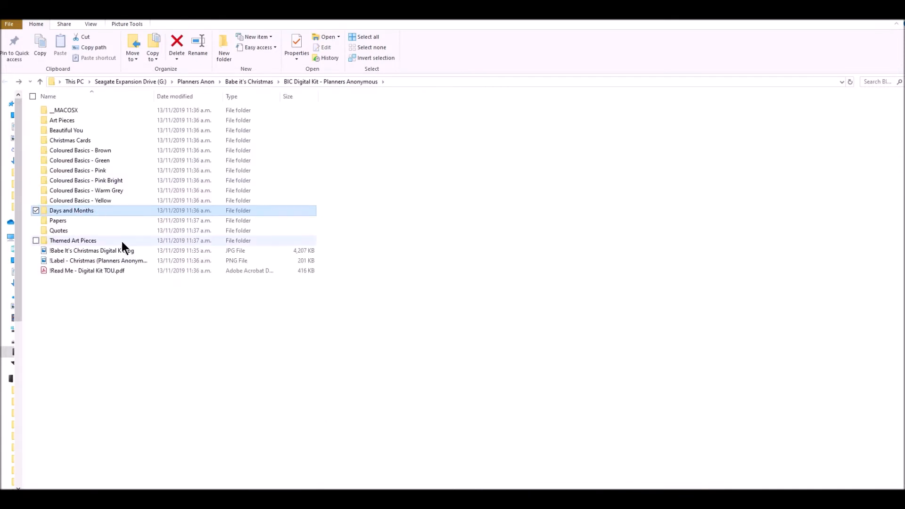
# - View every image in the Papers folder at full size, from the brown paper through to the yellow paper, and return to the kit folder
pyautogui.doubleClick(94, 220)
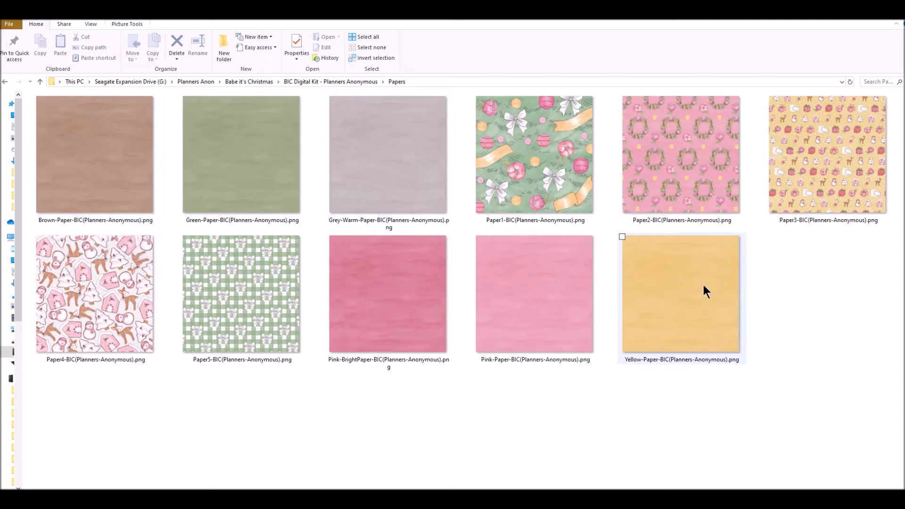
pyautogui.click(82, 156)
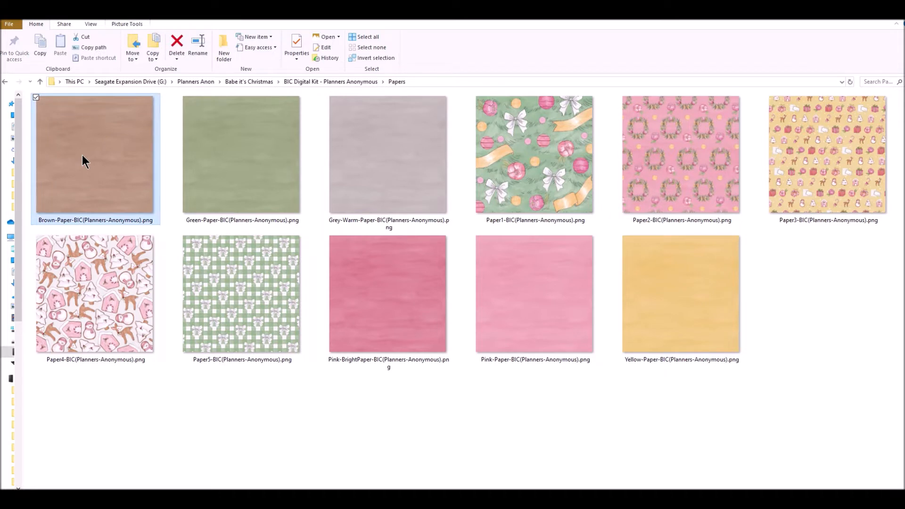
pyautogui.doubleClick(82, 155)
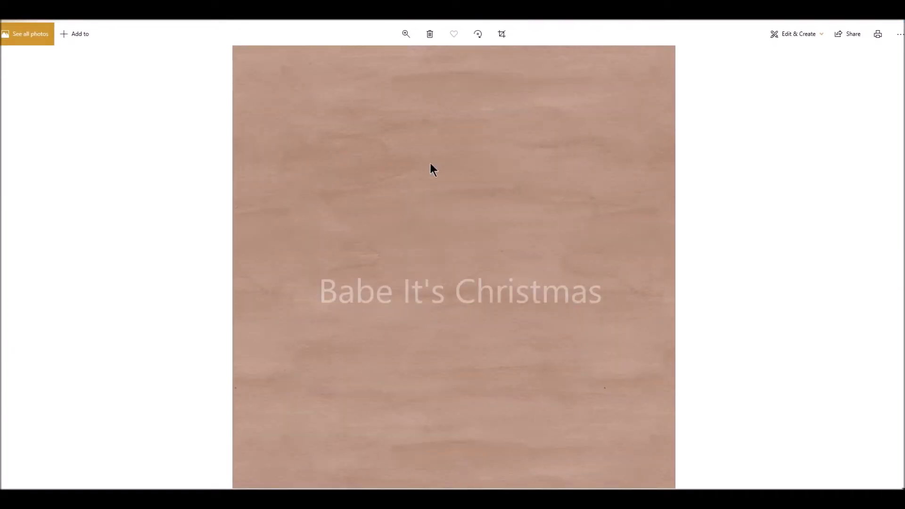
pyautogui.click(888, 268)
pyautogui.click(889, 268)
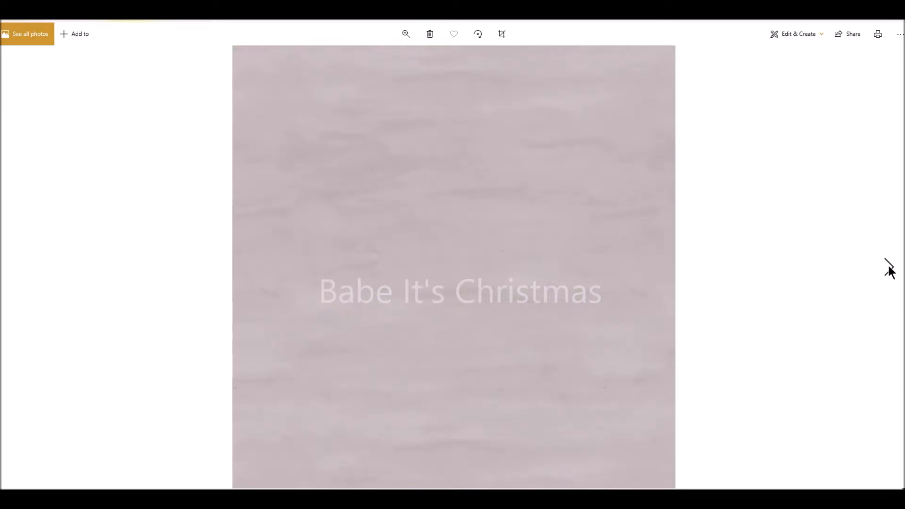
pyautogui.click(888, 268)
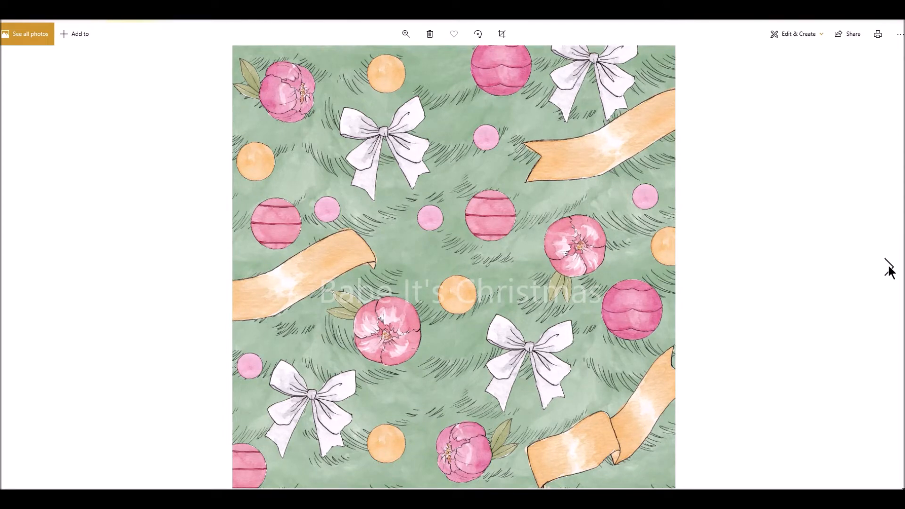
pyautogui.click(890, 270)
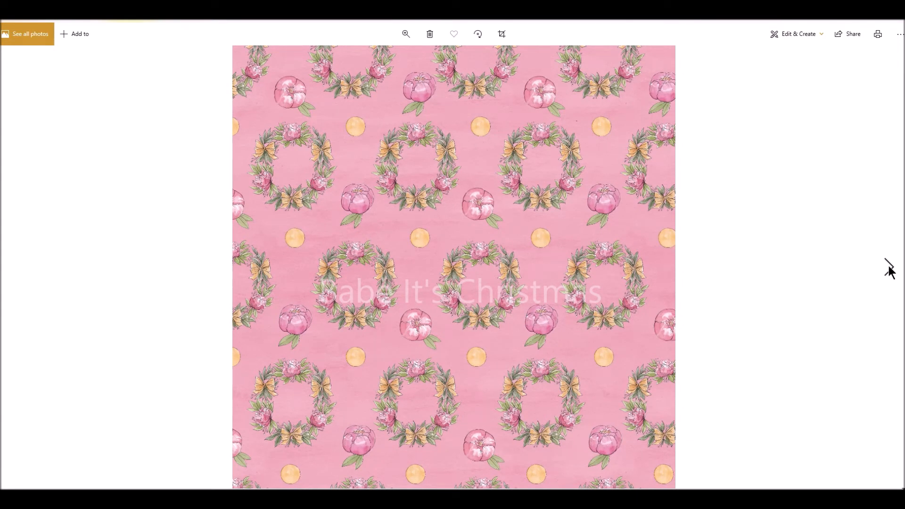
pyautogui.click(889, 270)
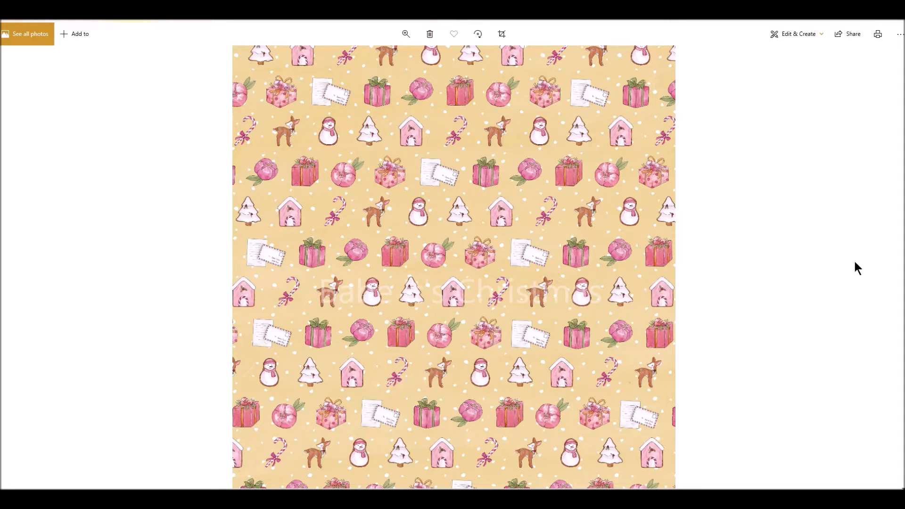
pyautogui.click(890, 268)
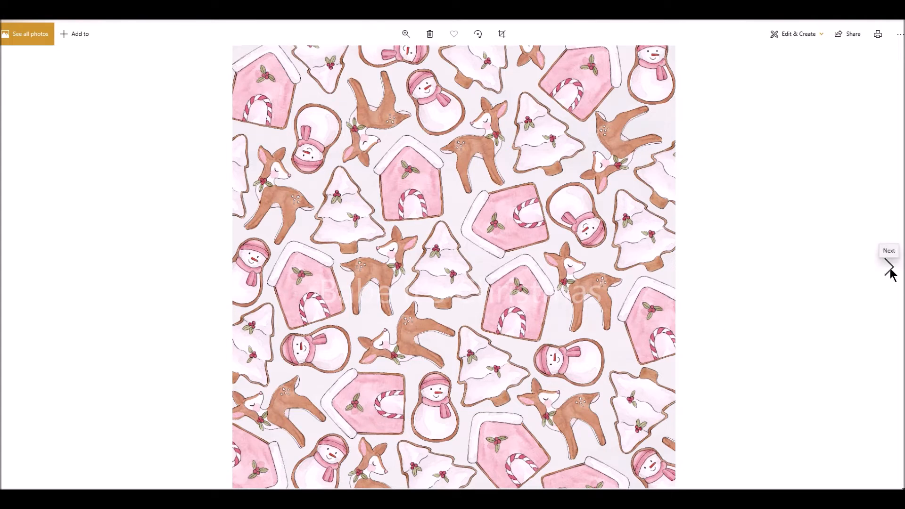
pyautogui.click(889, 268)
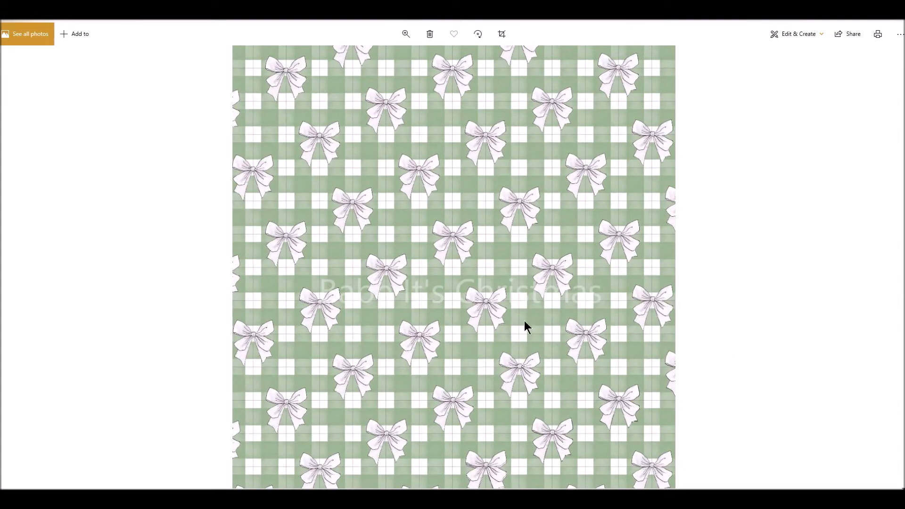
pyautogui.moveTo(891, 296)
pyautogui.click(888, 268)
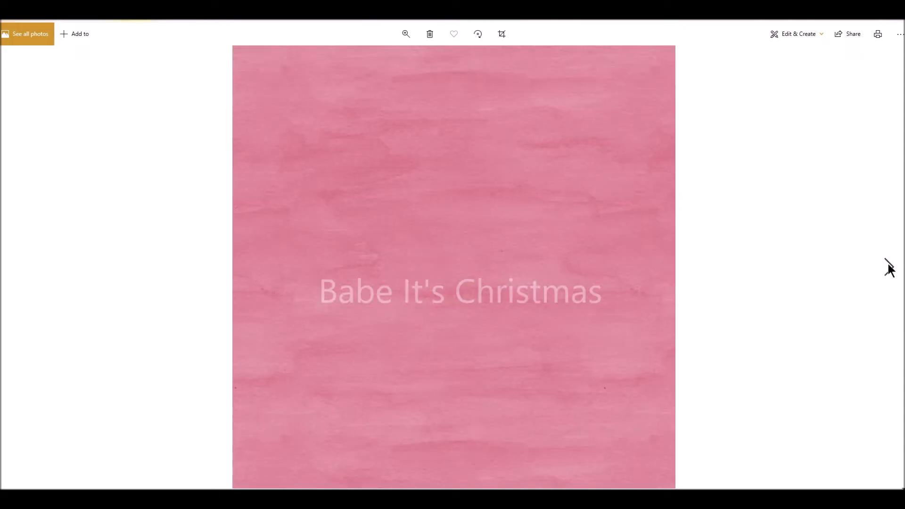
pyautogui.click(889, 268)
pyautogui.click(889, 268)
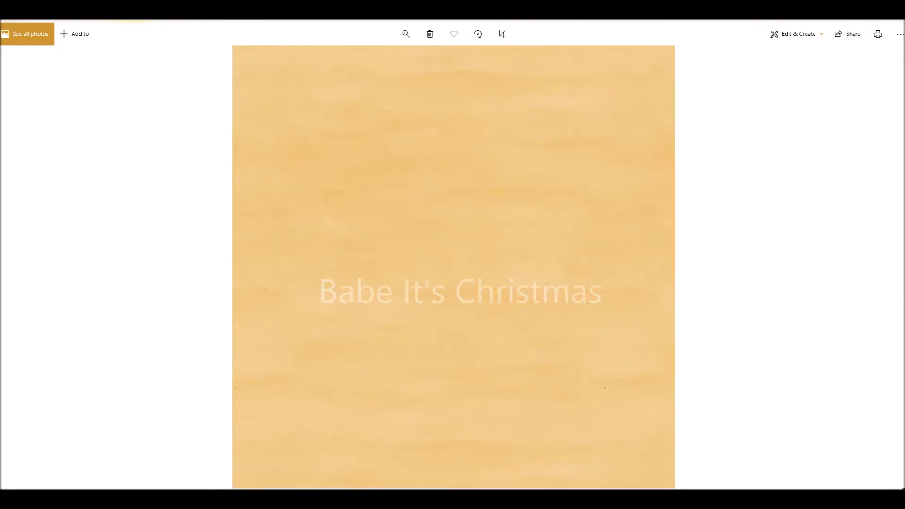
pyautogui.click(242, 477)
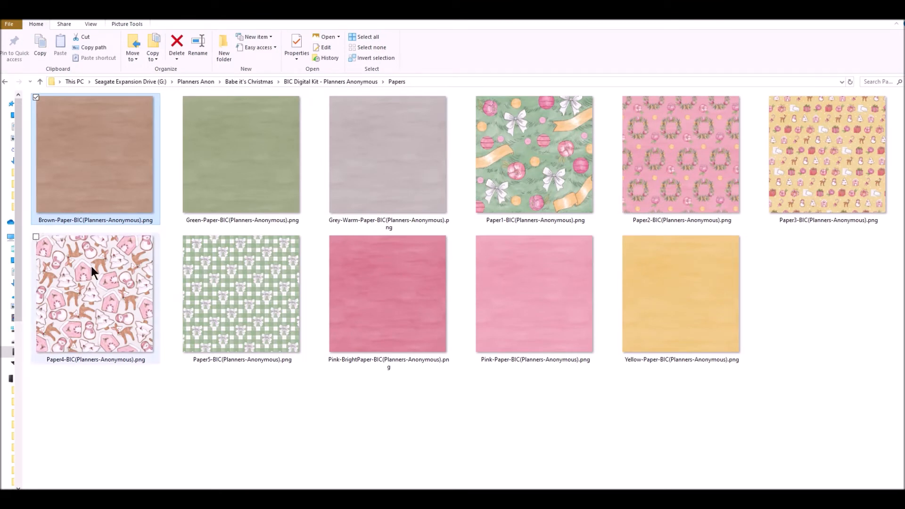
pyautogui.click(5, 82)
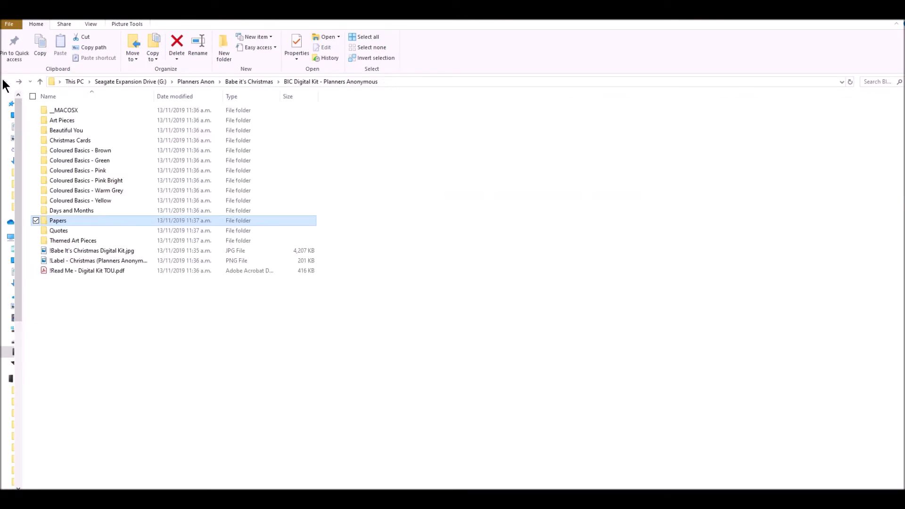
# - Open the Quotes folder and view its banner images at full size, from Cookies & Cocoa through to More Sleeps To Go
pyautogui.click(89, 230)
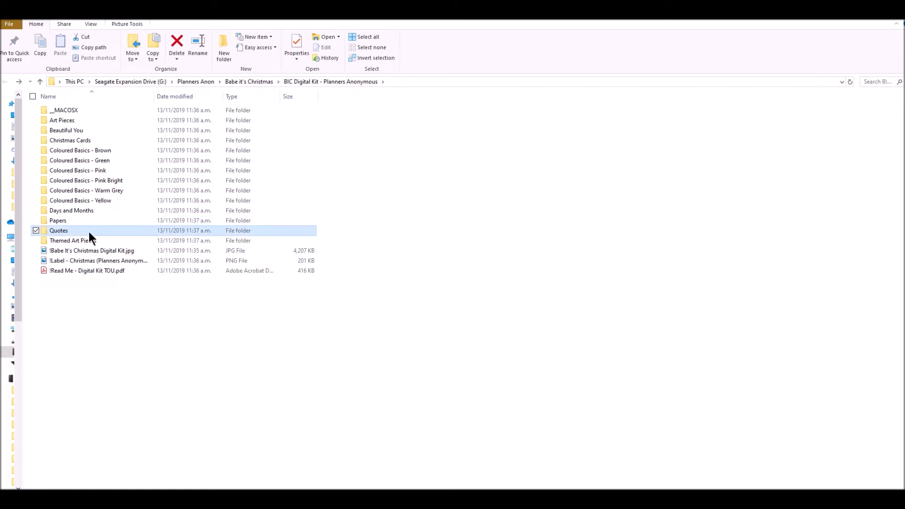
pyautogui.doubleClick(89, 230)
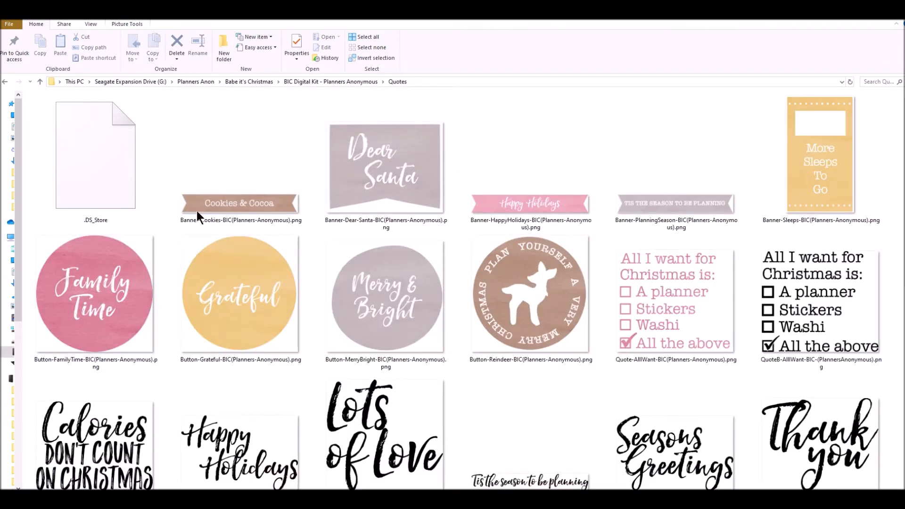
pyautogui.doubleClick(233, 200)
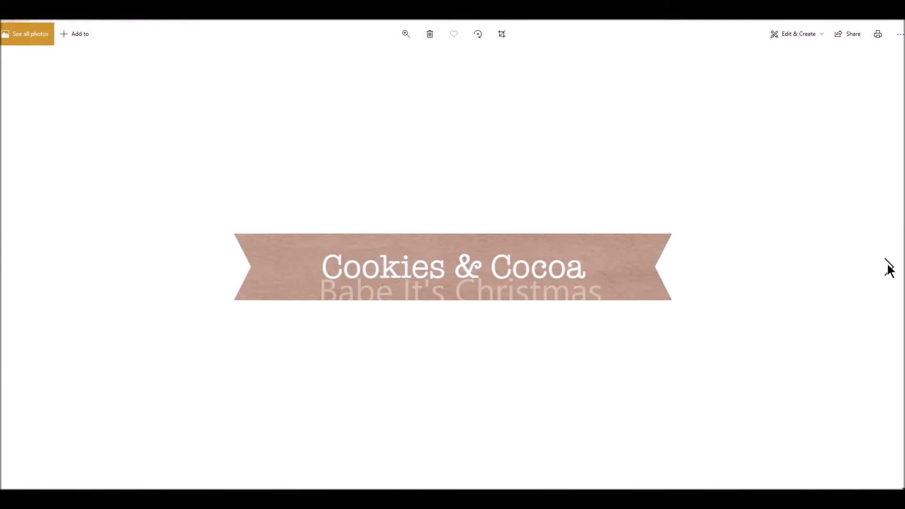
pyautogui.click(889, 268)
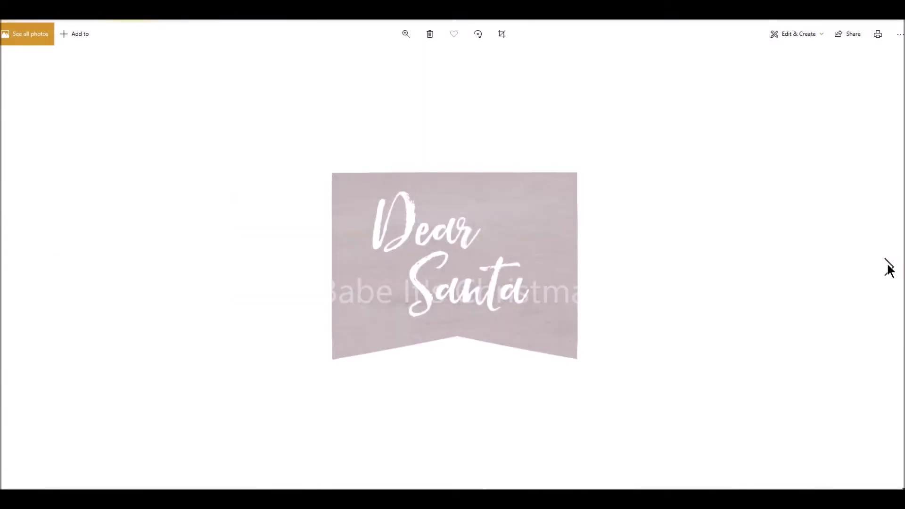
pyautogui.click(889, 268)
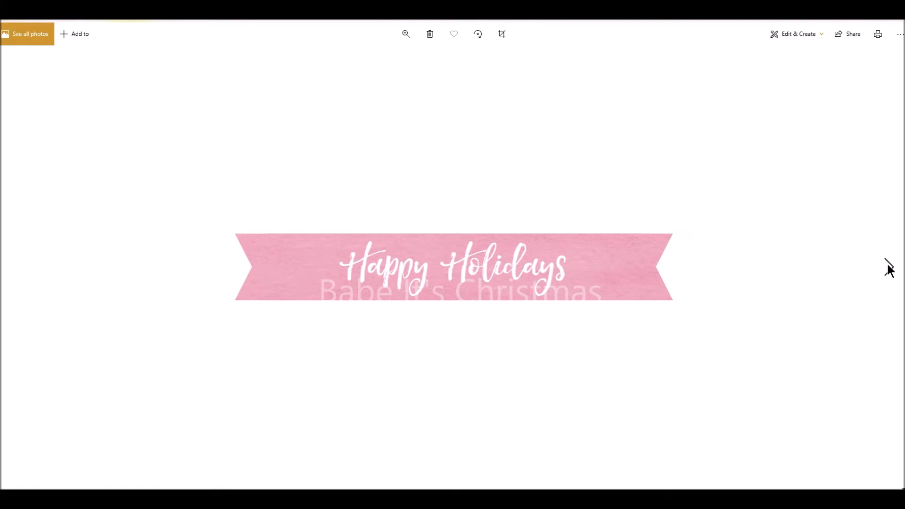
pyautogui.click(889, 268)
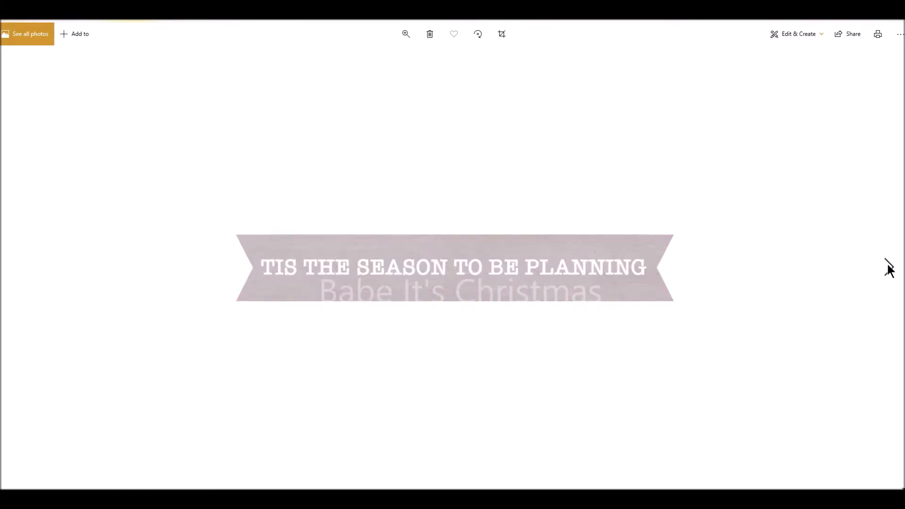
pyautogui.click(889, 268)
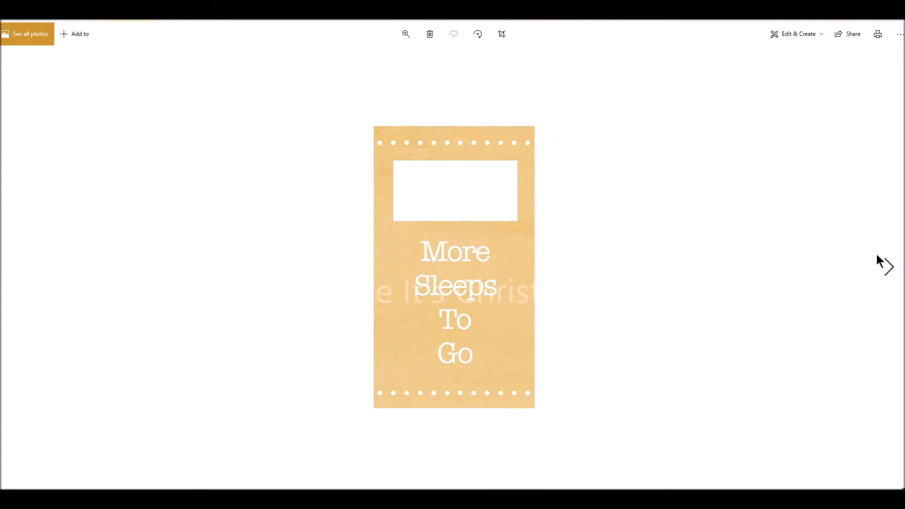
# - View the round button images from Family Time to the reindeer, followed by the pink All I want for Christmas checklist
pyautogui.click(889, 267)
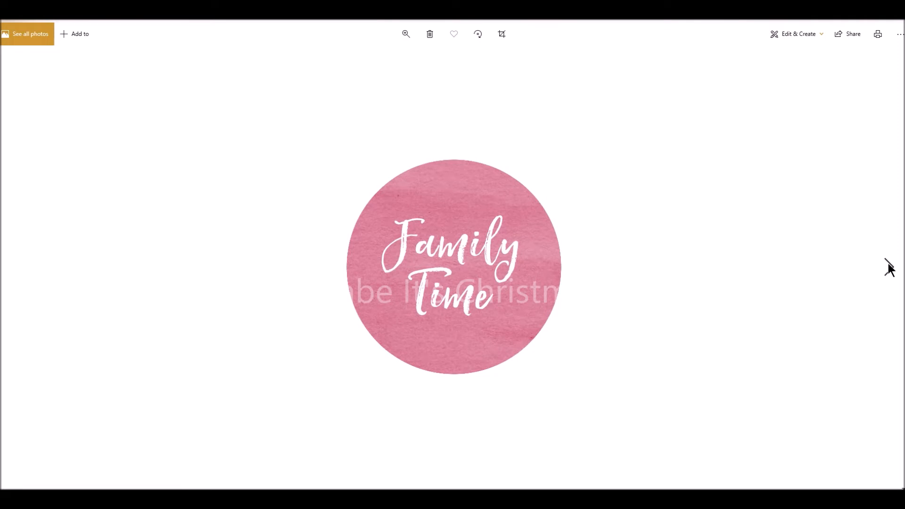
pyautogui.click(889, 267)
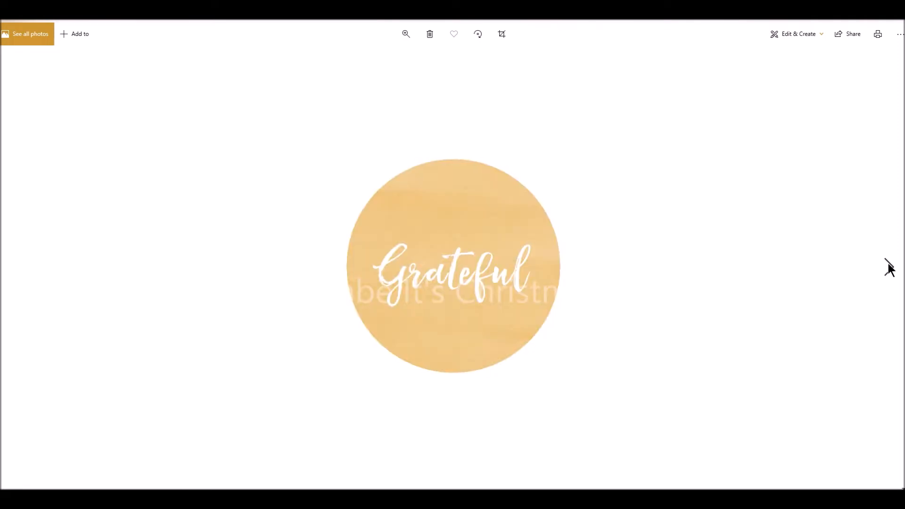
pyautogui.click(889, 268)
pyautogui.click(890, 268)
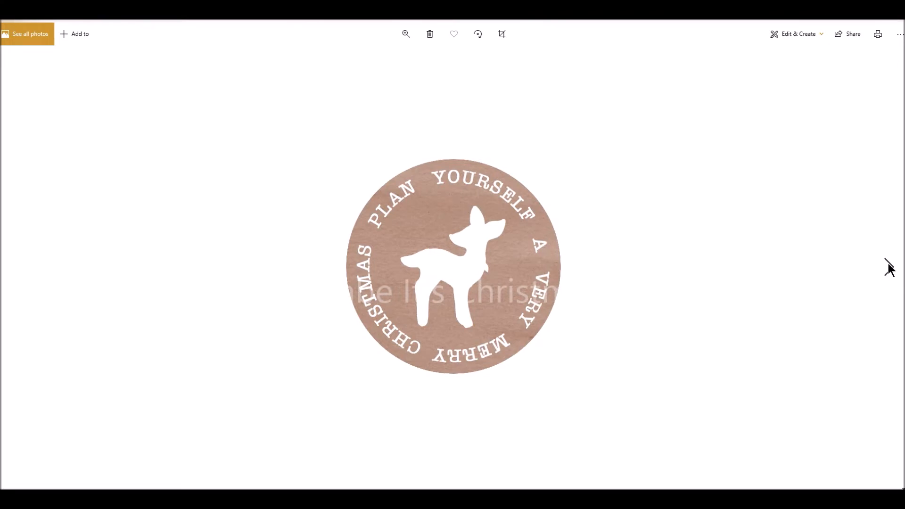
pyautogui.click(890, 267)
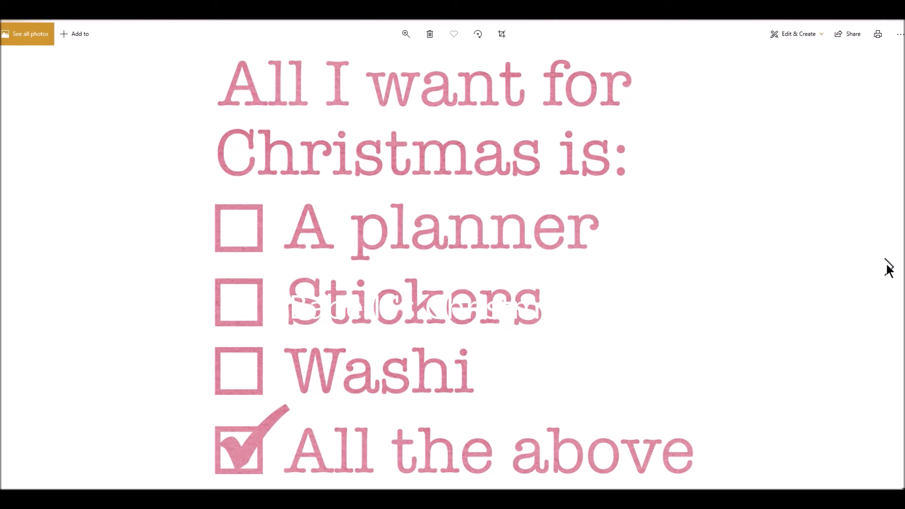
# - View the black quote images at full size, from the All I want for Christmas checklist through to Washi all the way
pyautogui.click(890, 268)
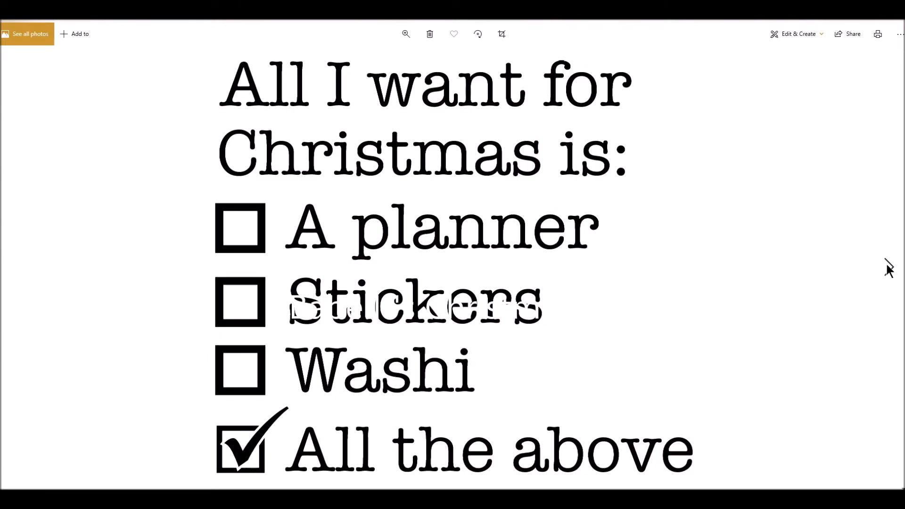
pyautogui.click(889, 267)
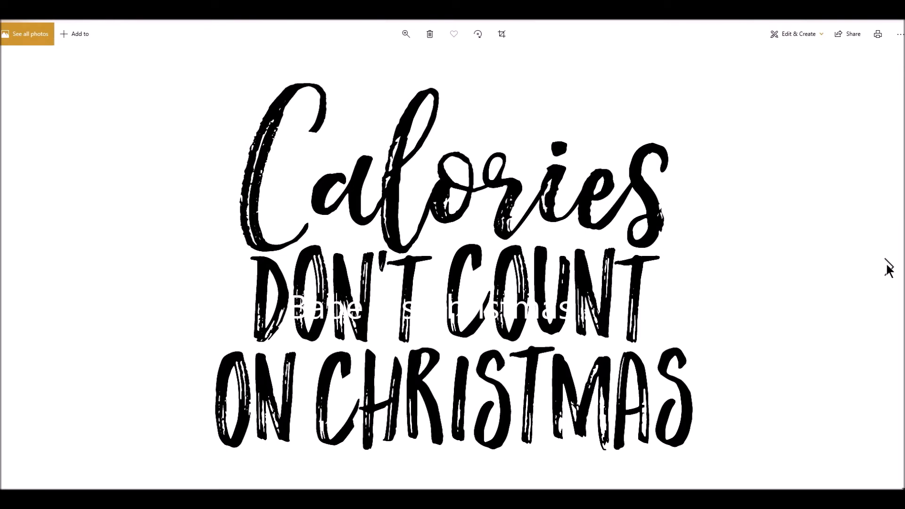
pyautogui.click(890, 268)
pyautogui.click(889, 267)
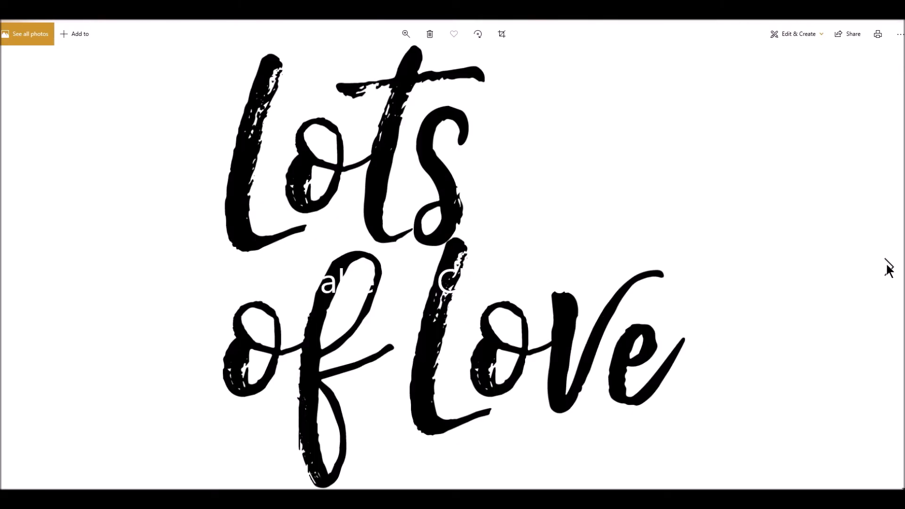
pyautogui.click(889, 268)
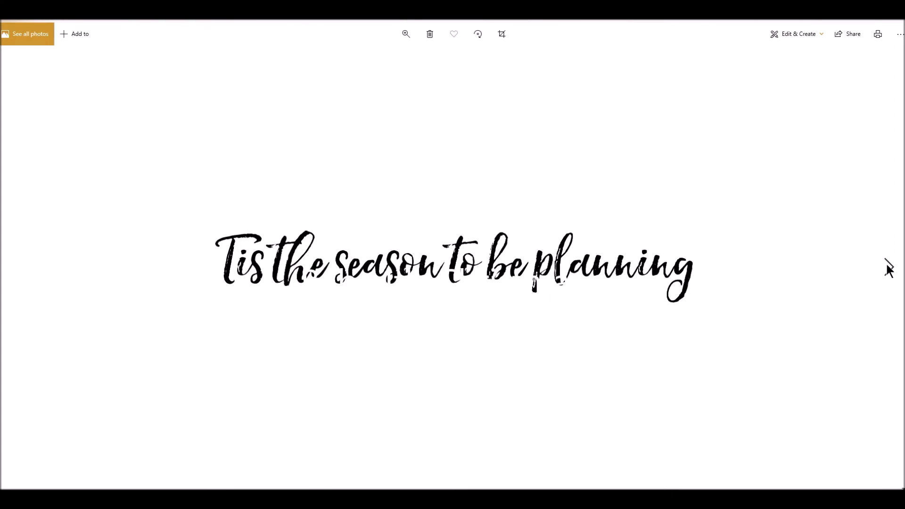
pyautogui.click(889, 268)
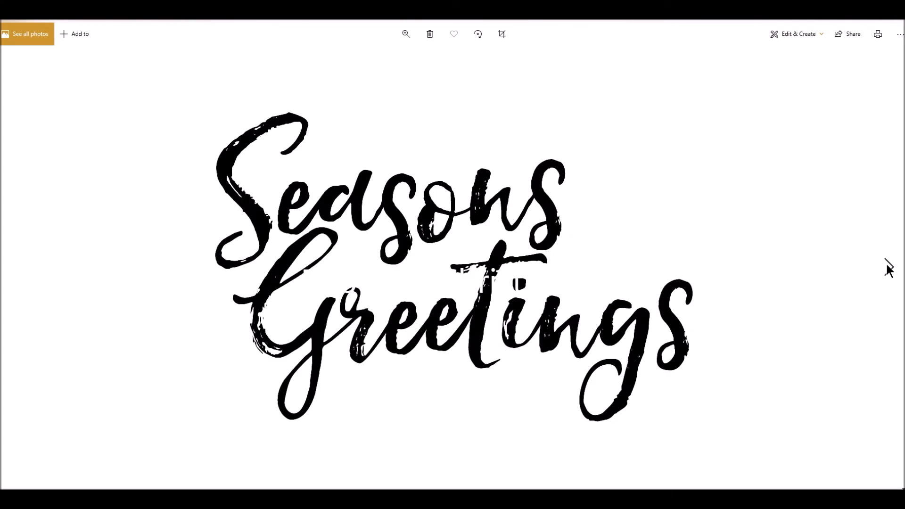
pyautogui.click(890, 268)
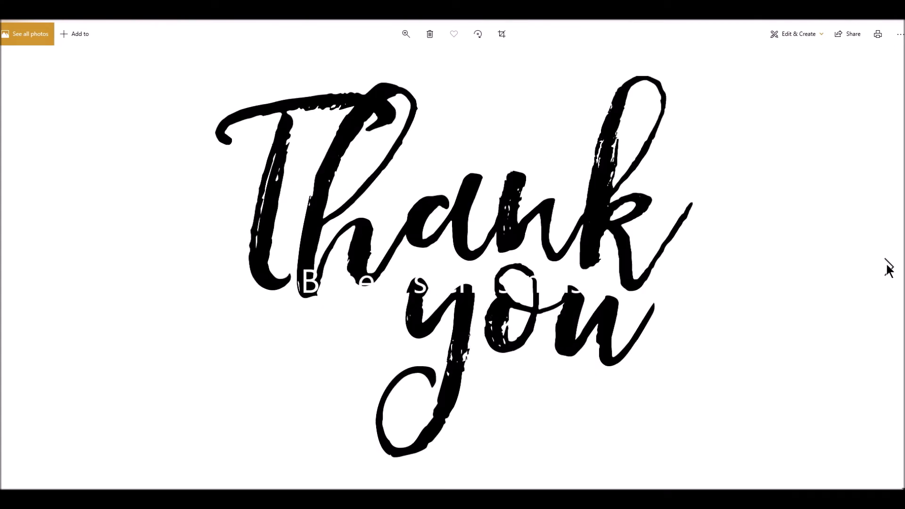
pyautogui.click(889, 268)
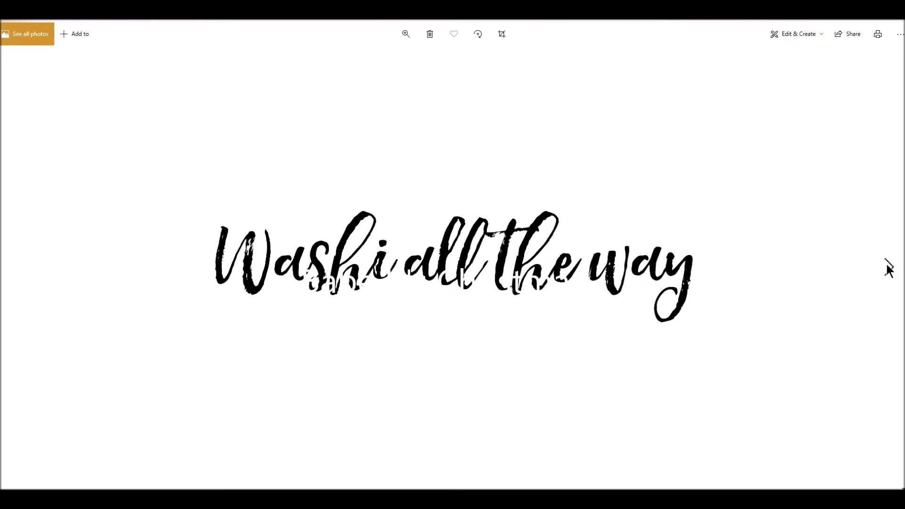
# - View the coloured quote images at full size, starting with the brown Calories quote, and continue past the pink Seasons Greetings
pyautogui.click(889, 268)
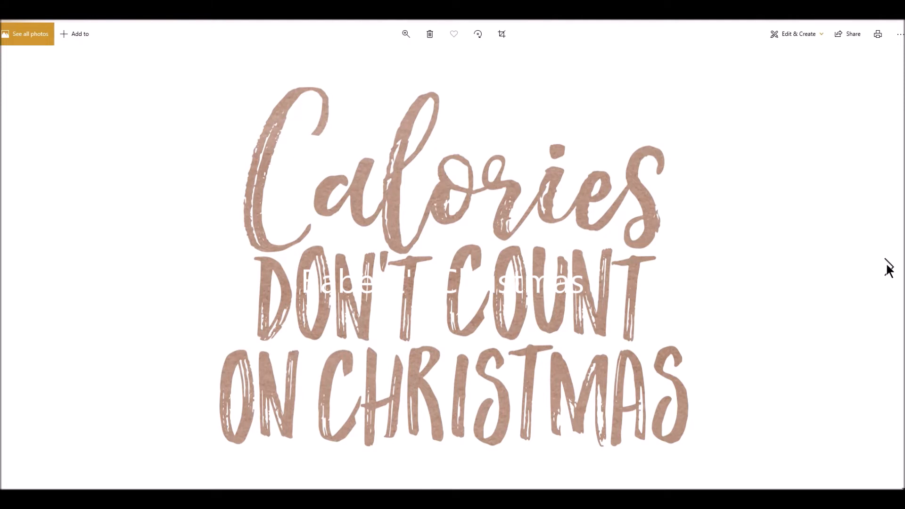
pyautogui.click(889, 270)
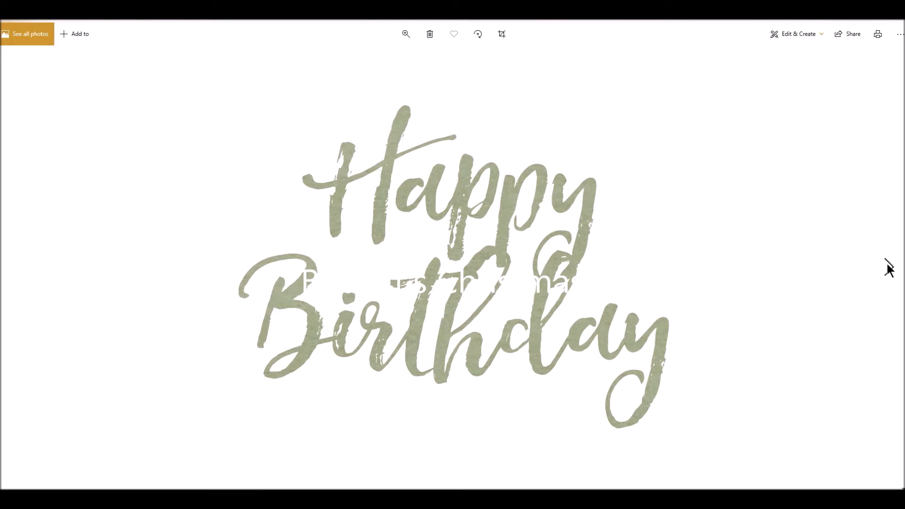
pyautogui.click(890, 269)
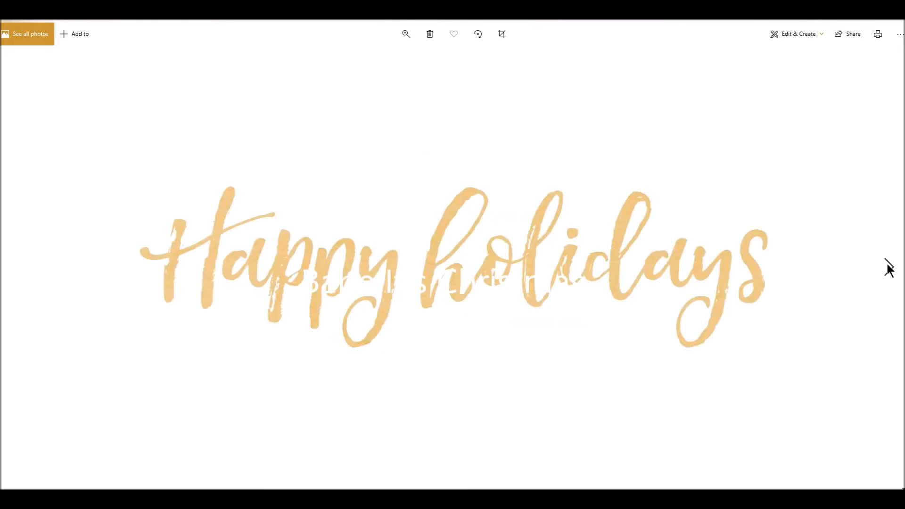
pyautogui.click(889, 269)
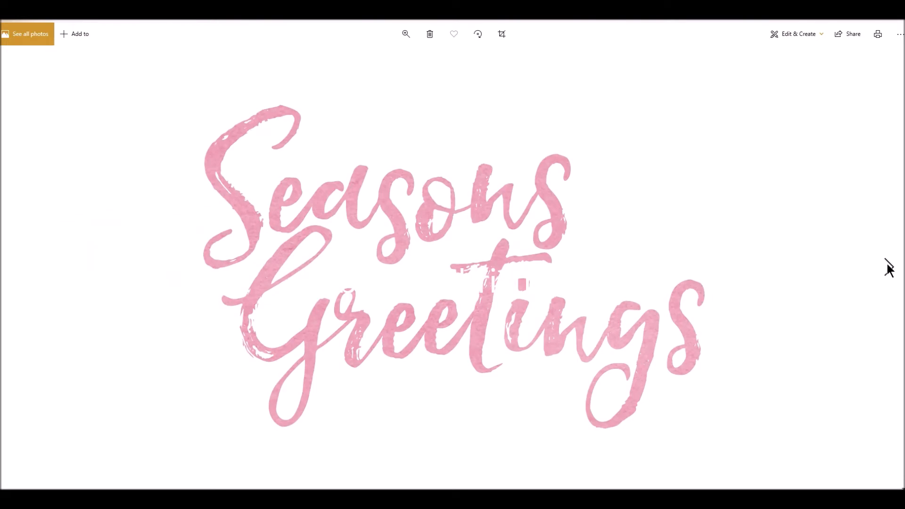
pyautogui.click(889, 270)
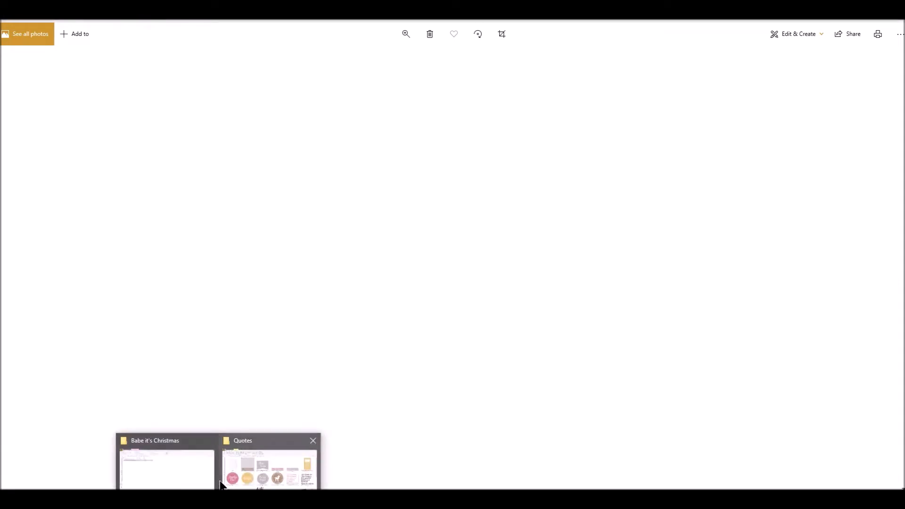
# - Return to the Quotes folder and look over all the banner, button and quote thumbnails, down to the white quotes
pyautogui.click(238, 477)
pyautogui.scroll(-5, 576, 304)
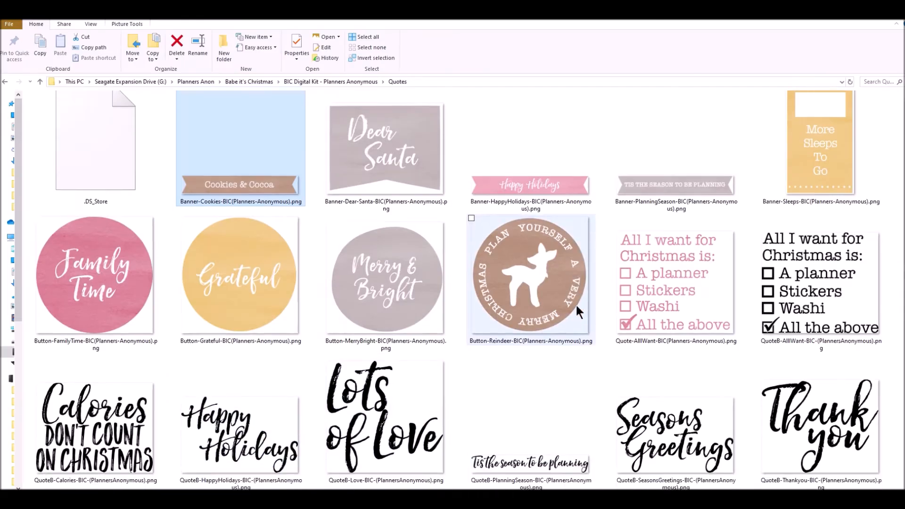
pyautogui.scroll(-3, 615, 312)
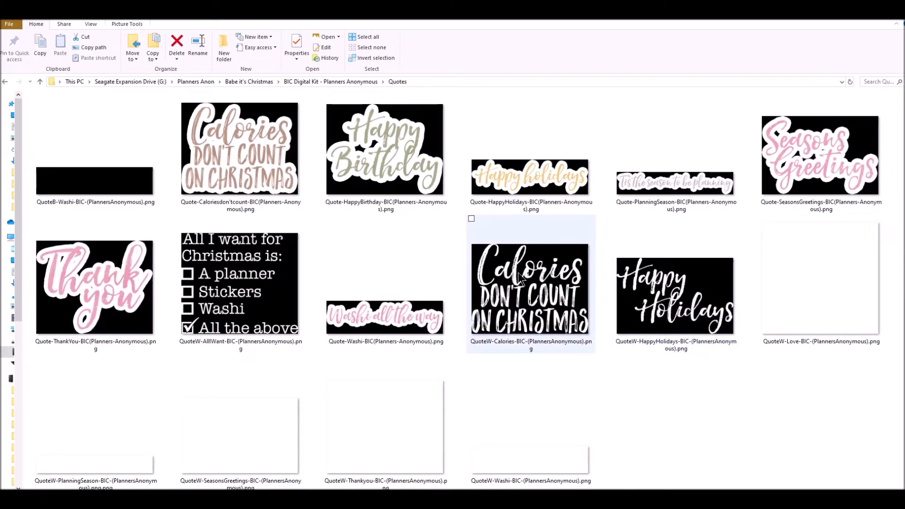
pyautogui.moveTo(556, 281)
pyautogui.scroll(3, 558, 282)
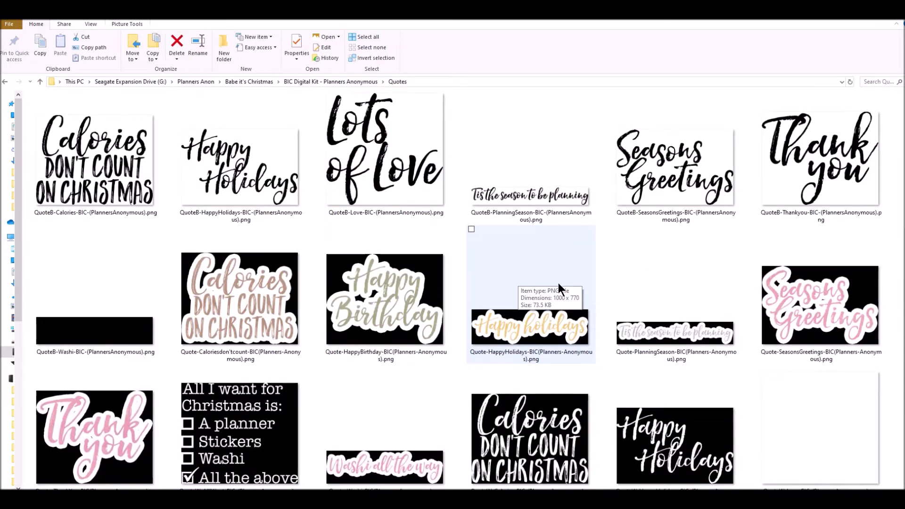
pyautogui.scroll(6, 560, 286)
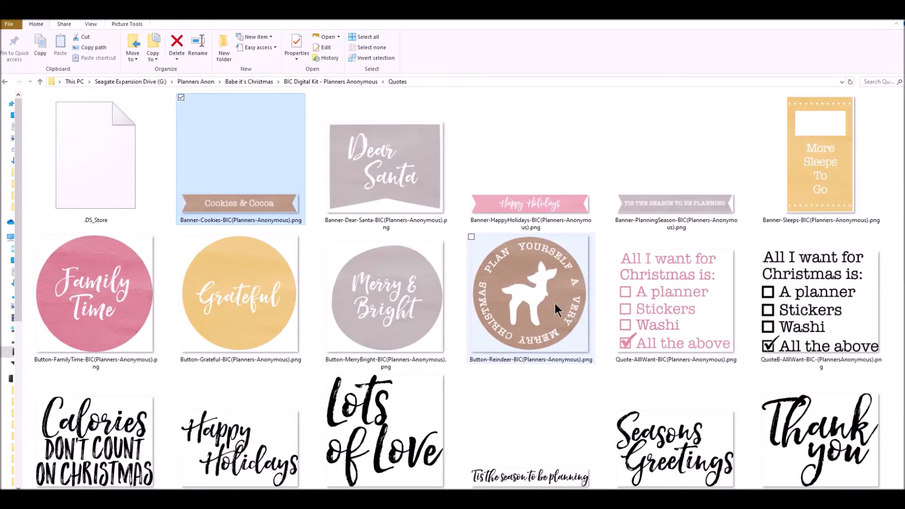
pyautogui.scroll(-3, 555, 304)
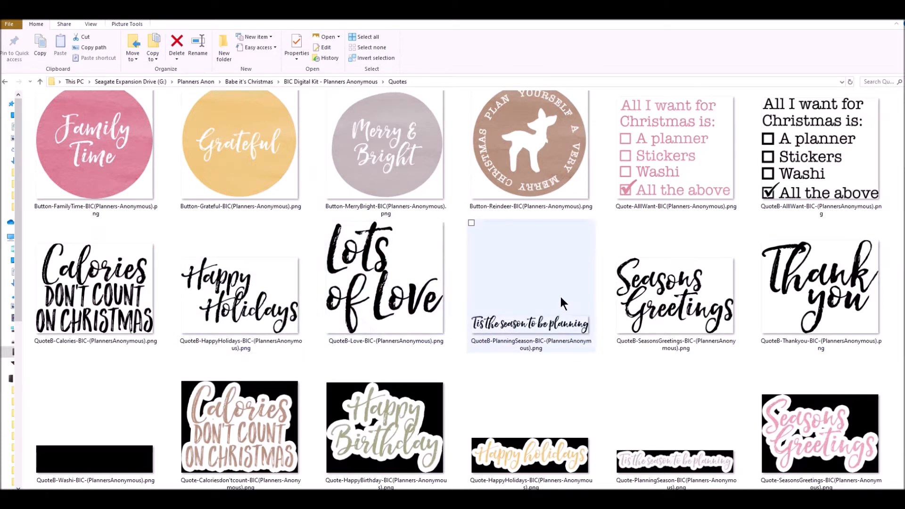
pyautogui.scroll(-5, 573, 304)
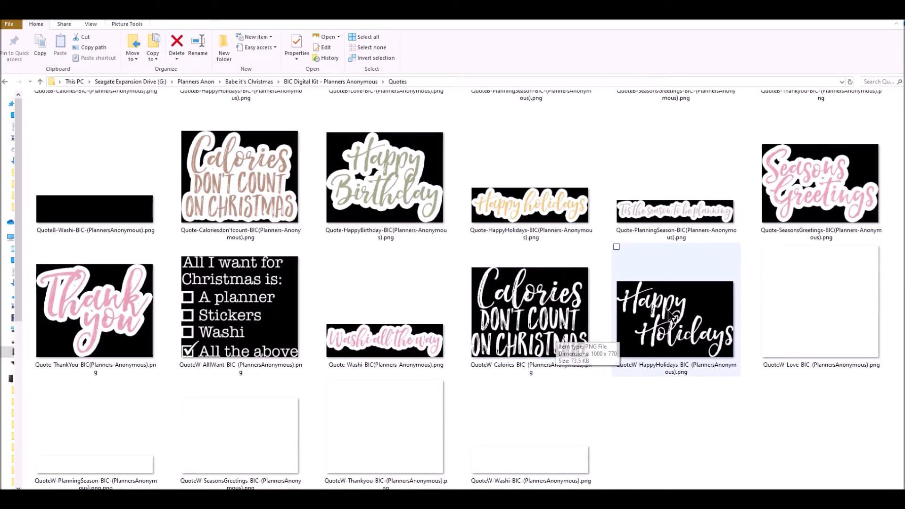
# - Select the white Love, PlanningSeason, SeasonsGreetings, Thankyou and Washi quote files one by one to make out their lettering
pyautogui.click(798, 316)
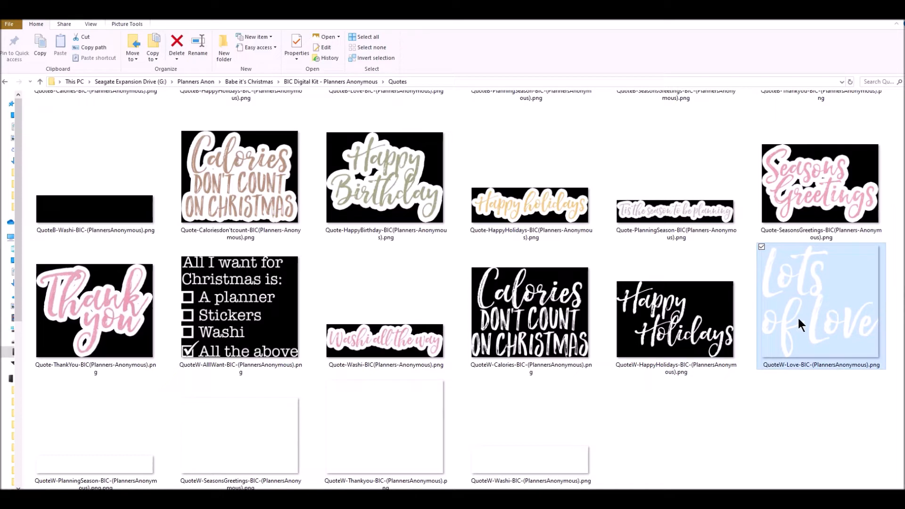
pyautogui.click(84, 408)
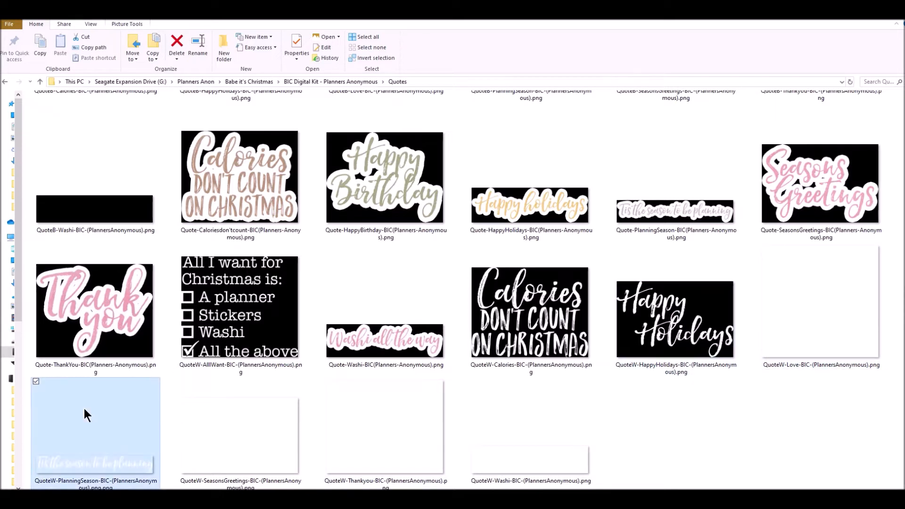
pyautogui.click(227, 458)
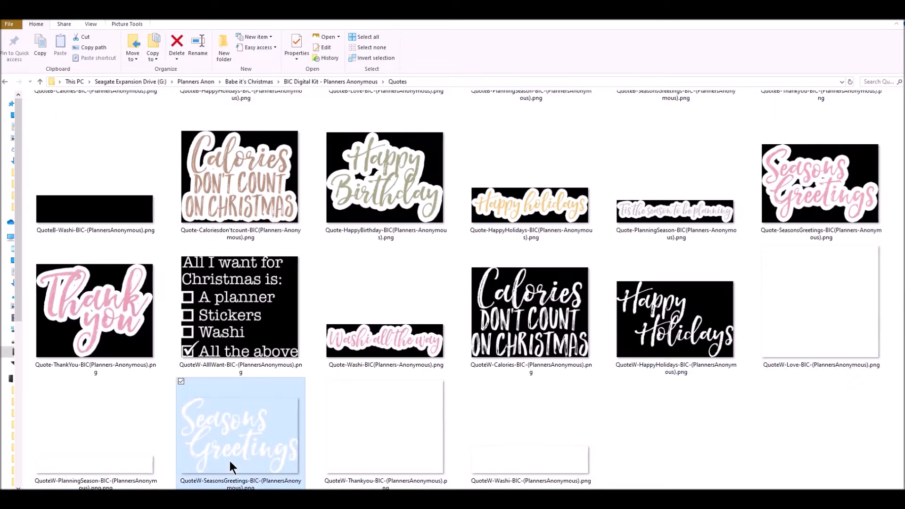
pyautogui.click(378, 451)
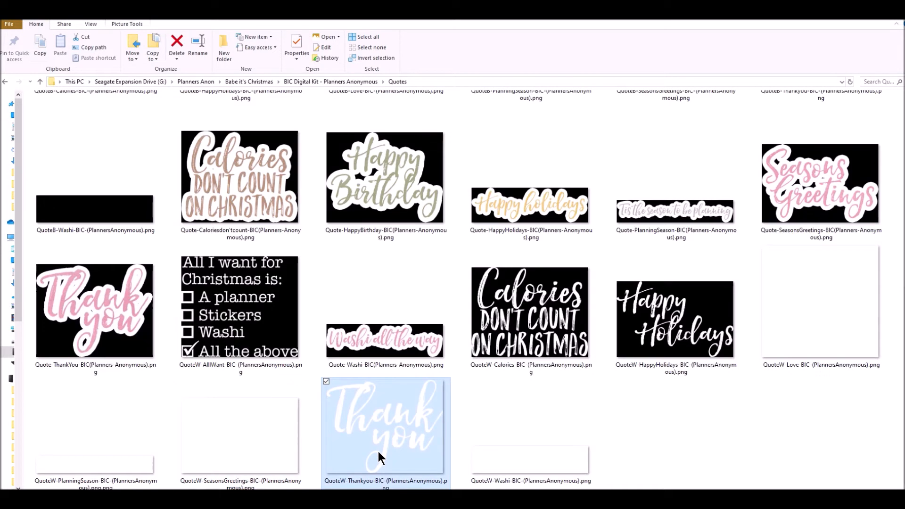
pyautogui.click(519, 449)
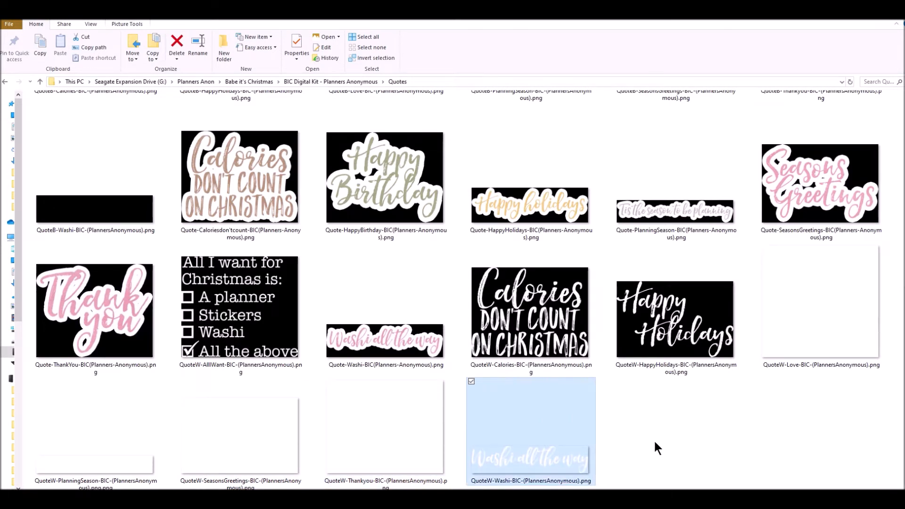
pyautogui.scroll(10, 654, 440)
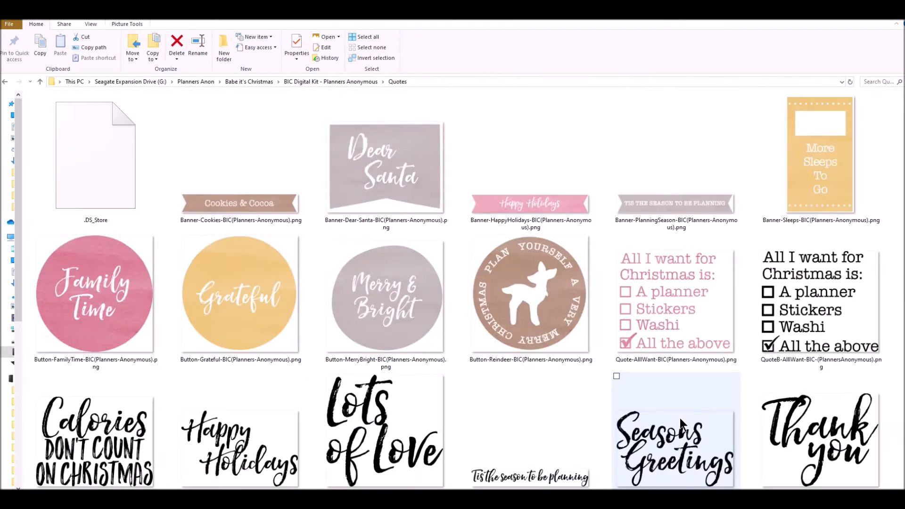
# - Leave the Quotes folder, open the Themed Art Pieces folder and select the Banner1 image
pyautogui.click(4, 82)
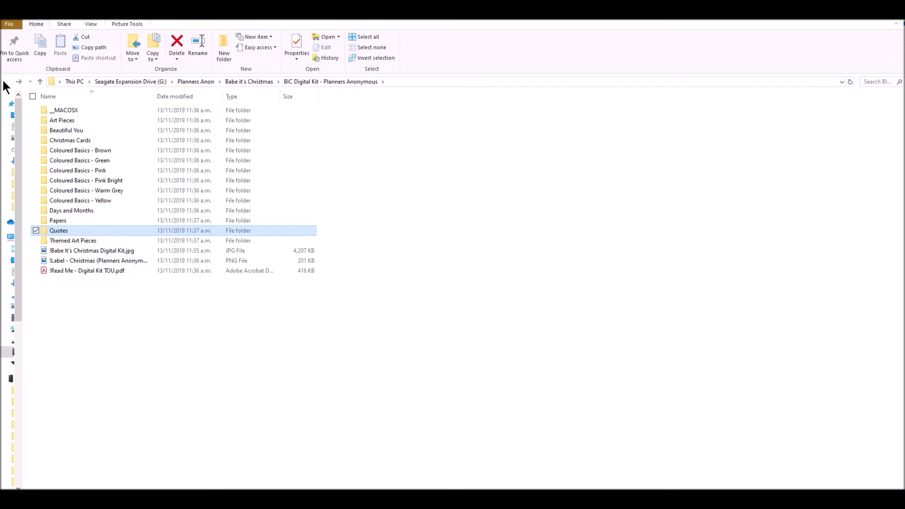
pyautogui.doubleClick(111, 242)
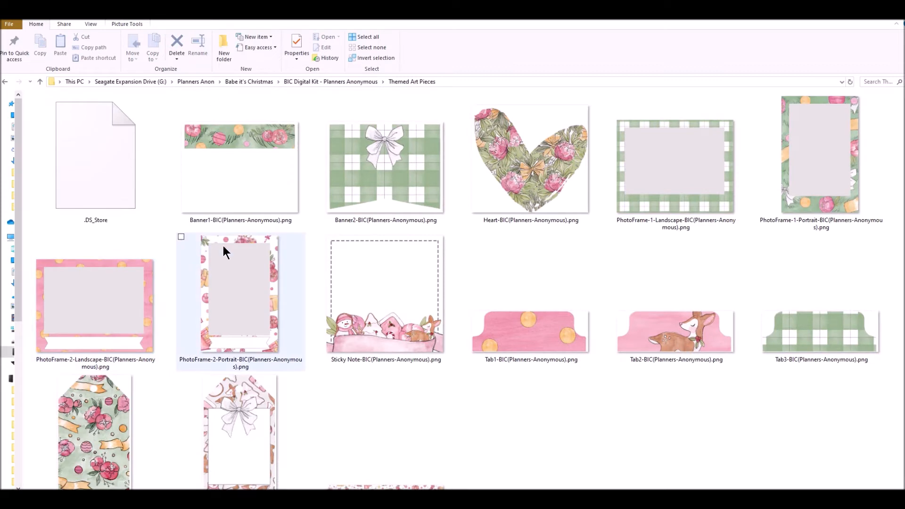
pyautogui.click(256, 179)
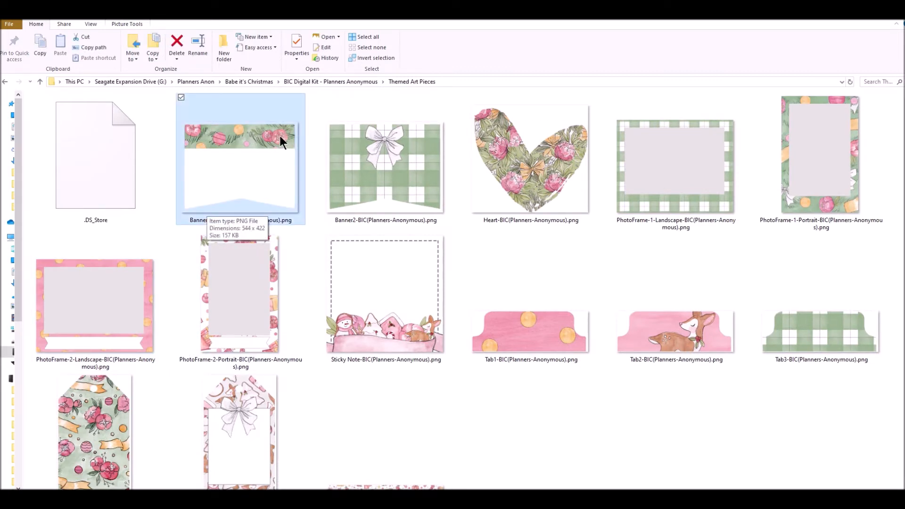
# - View the themed images at full size, from the green gingham Banner2 and floral heart through both landscape and portrait photo frame pairs
pyautogui.doubleClick(374, 155)
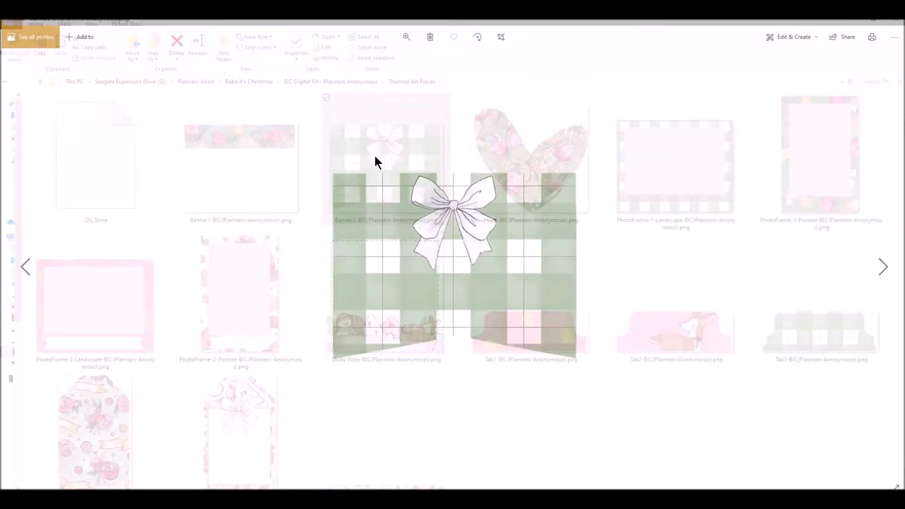
pyautogui.click(890, 269)
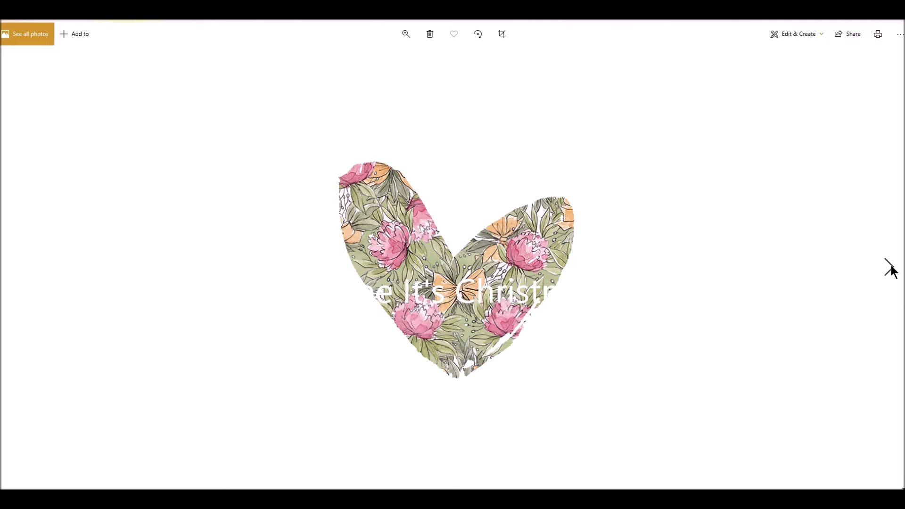
pyautogui.click(891, 270)
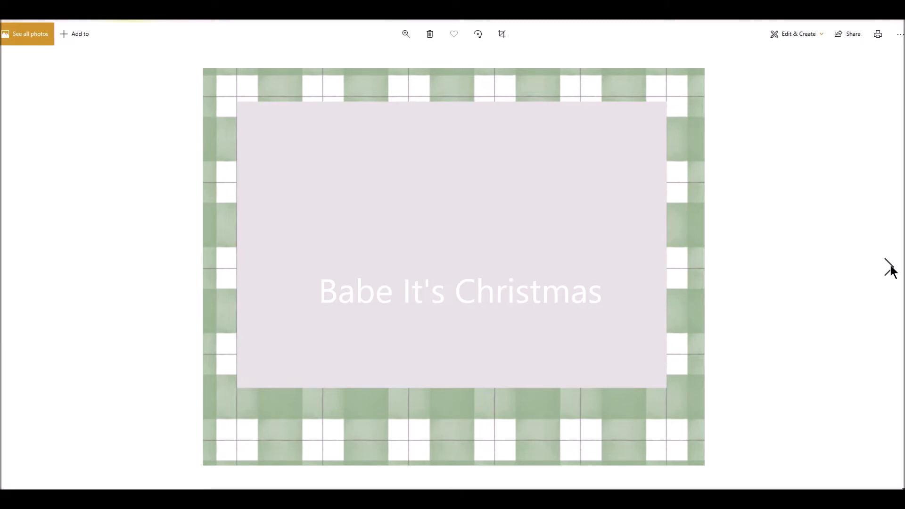
pyautogui.click(890, 270)
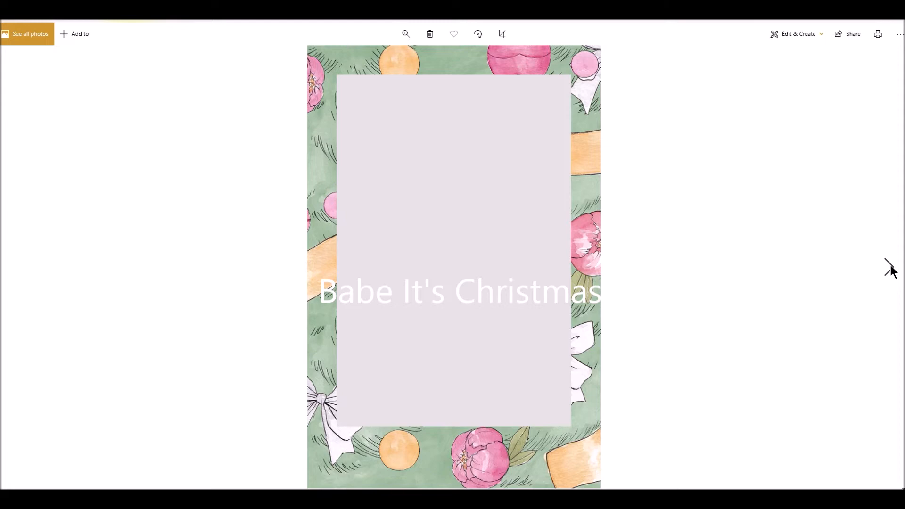
pyautogui.click(890, 270)
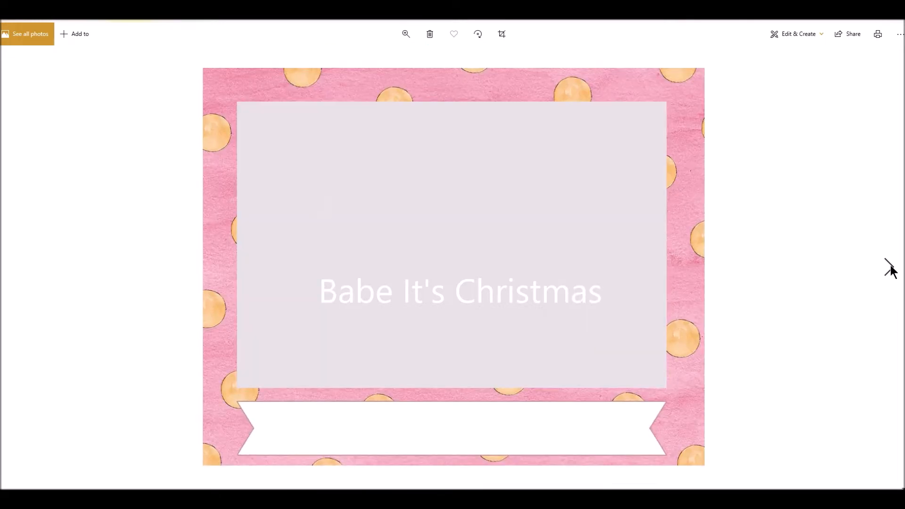
pyautogui.click(891, 270)
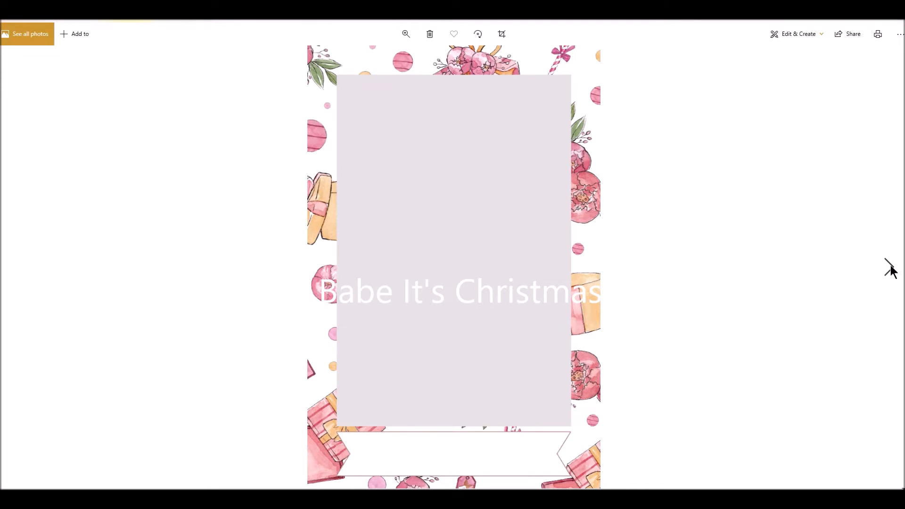
# - View the sticky note, three tabs, two gift tags and the long gift-patterned strip at full size
pyautogui.click(891, 269)
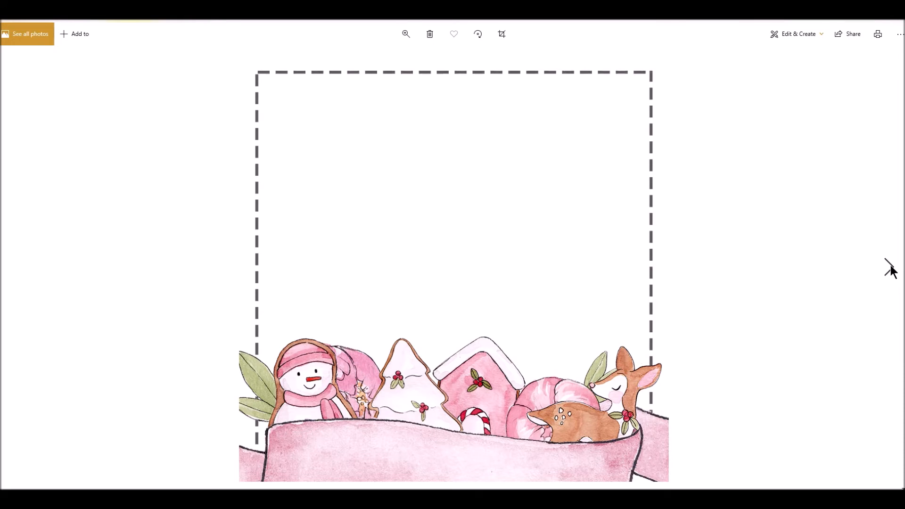
pyautogui.click(890, 269)
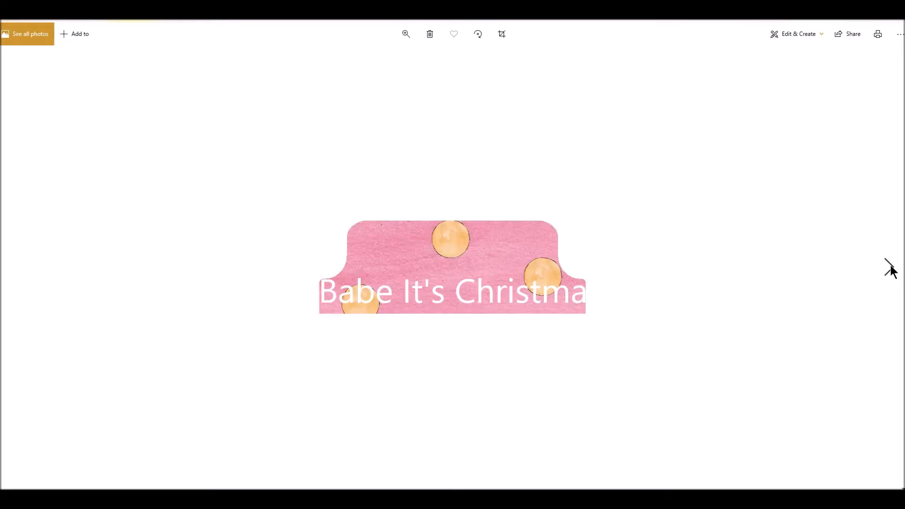
pyautogui.click(890, 269)
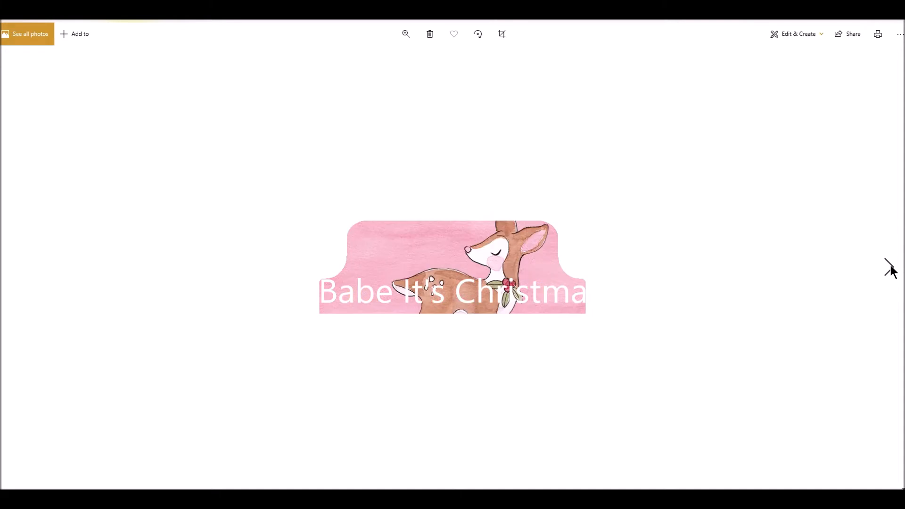
pyautogui.click(891, 268)
pyautogui.click(890, 268)
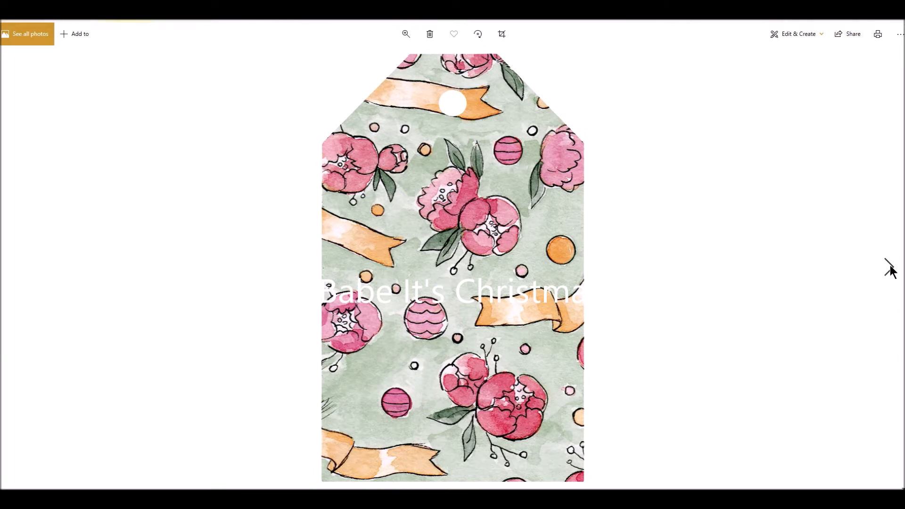
pyautogui.click(890, 268)
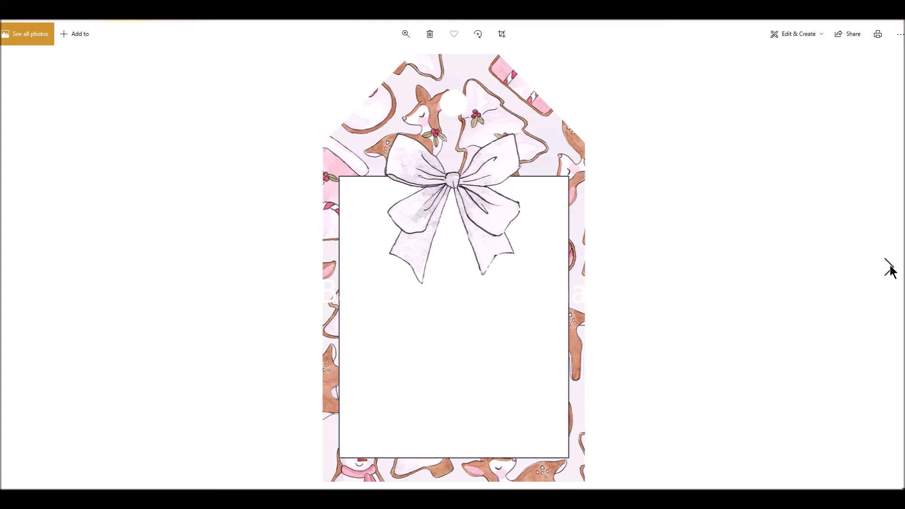
pyautogui.click(890, 269)
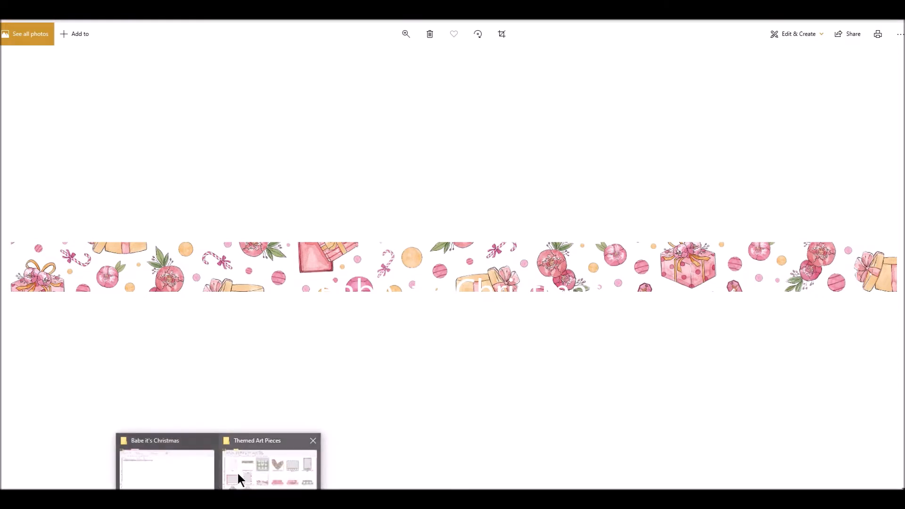
# - Return to the BIC Digital Kit main folder and open the Read Me - Digital Kit TOU PDF
pyautogui.click(239, 473)
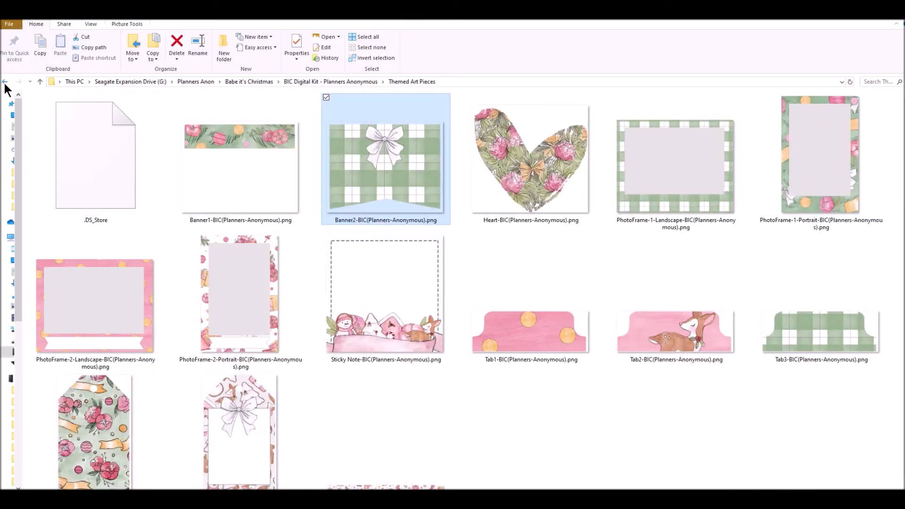
pyautogui.click(5, 83)
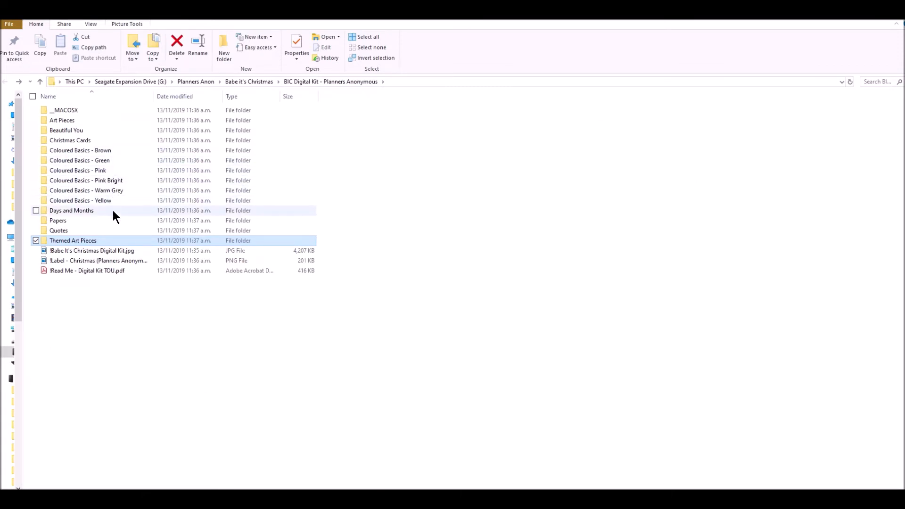
pyautogui.click(111, 270)
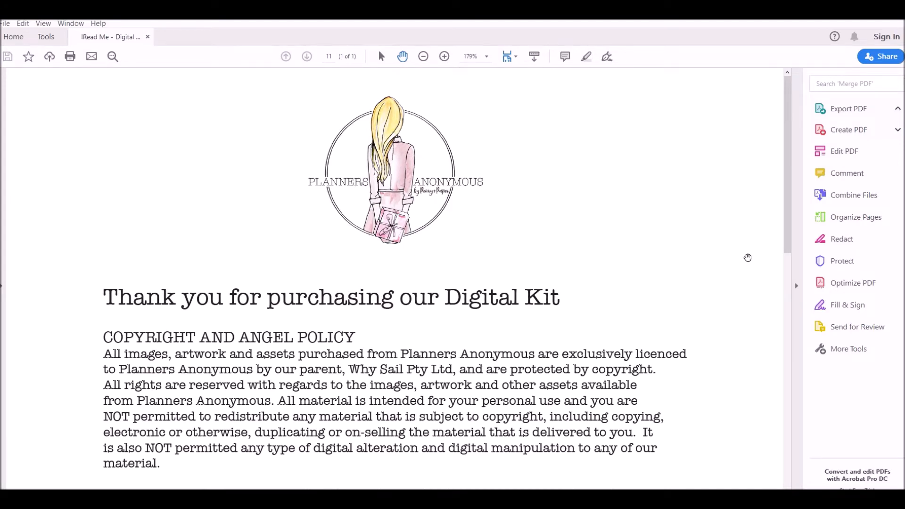
# - Read through the kit's Copyright and Angel Policy, its six conditions and the Print Release section, and return to the document's beginning
pyautogui.scroll(-5, 747, 257)
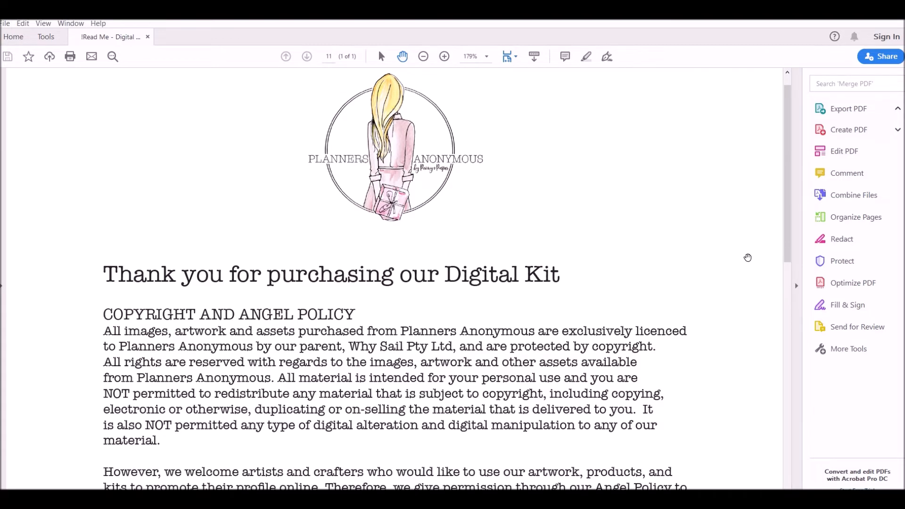
pyautogui.scroll(-1, 748, 258)
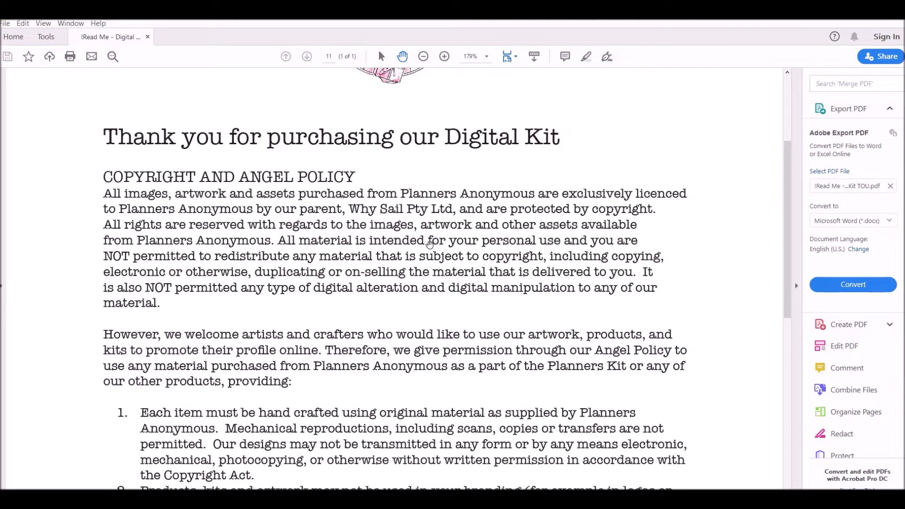
pyautogui.moveTo(445, 242); pyautogui.dragTo(556, 244)
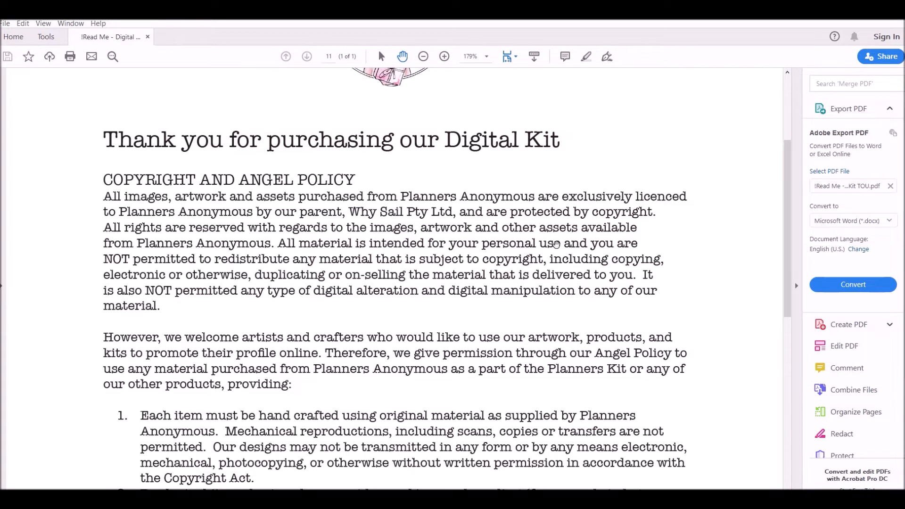
pyautogui.scroll(-10, 733, 278)
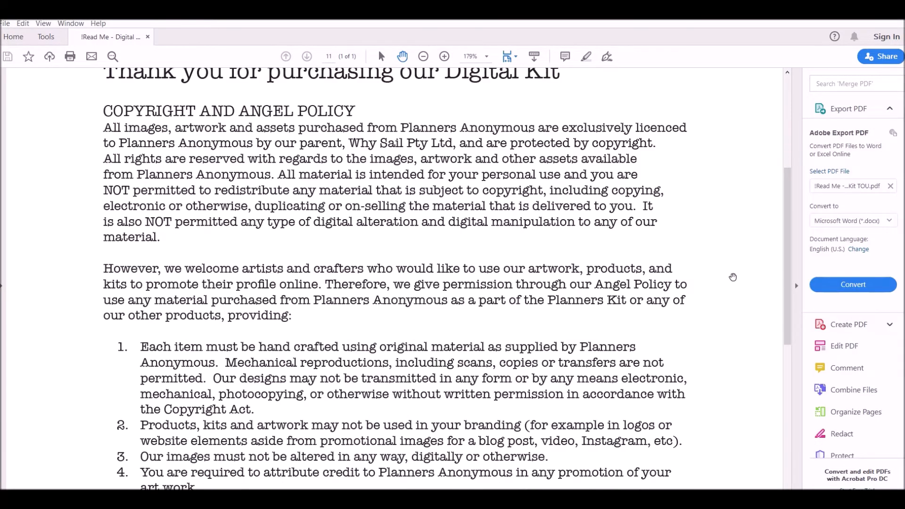
pyautogui.scroll(-1, 733, 277)
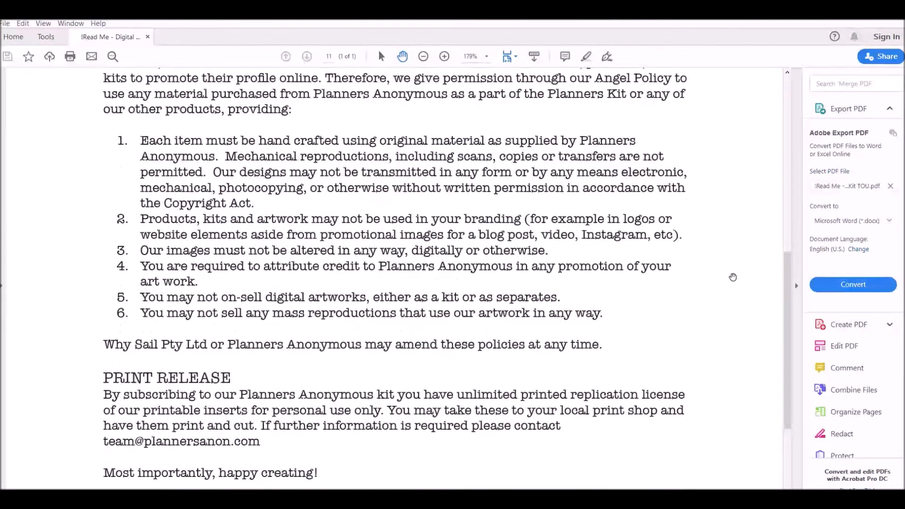
pyautogui.scroll(-2, 734, 277)
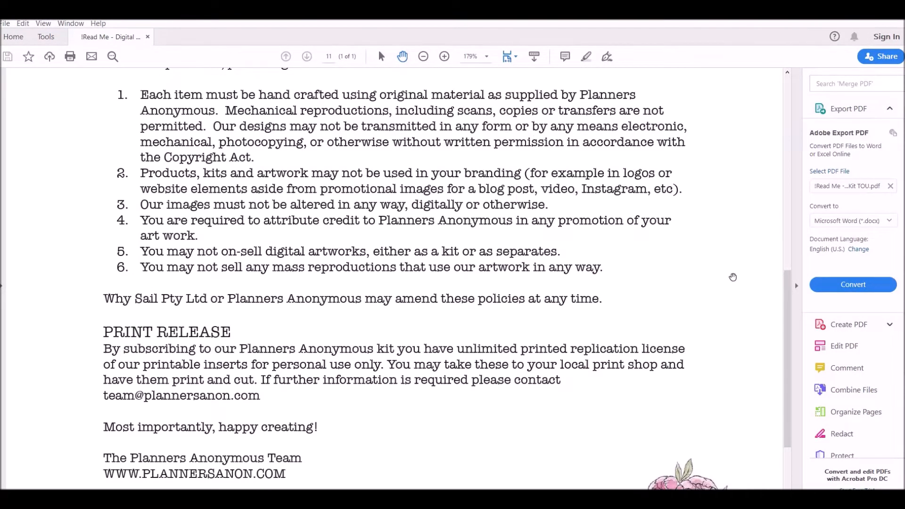
pyautogui.scroll(-1, 733, 277)
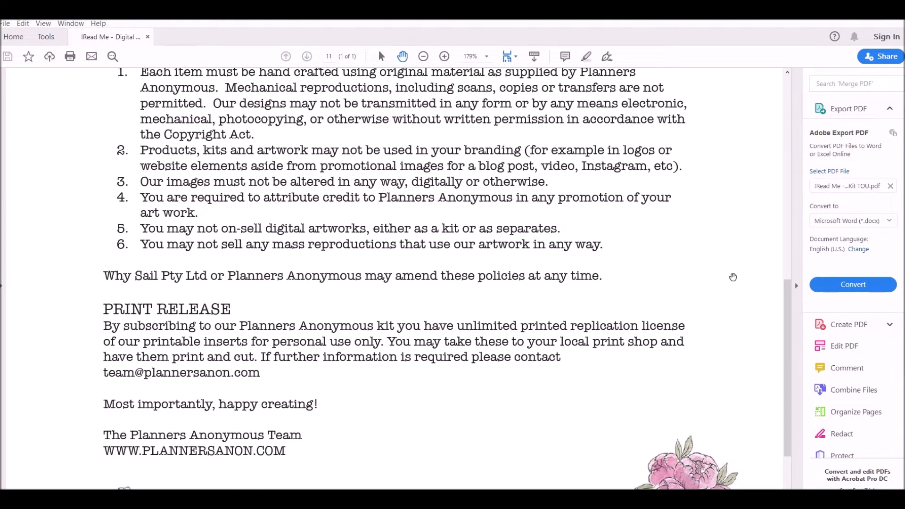
pyautogui.scroll(10, 733, 278)
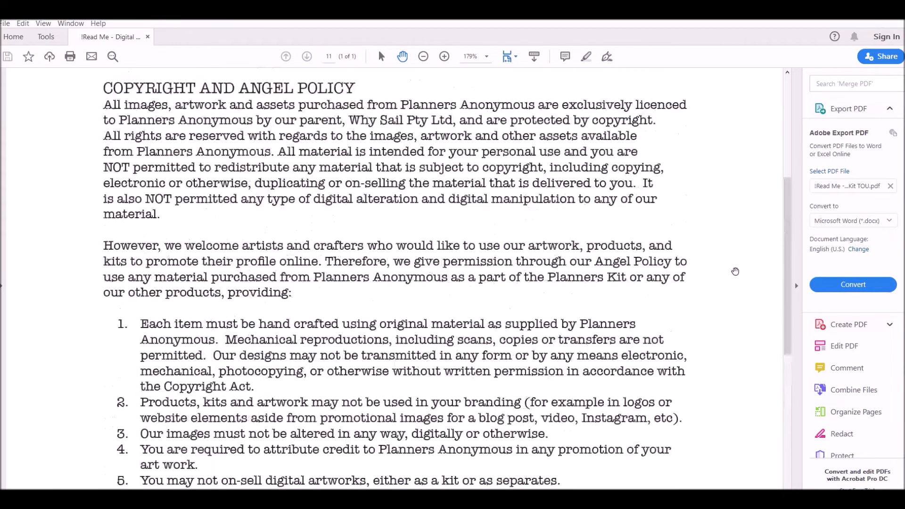
pyautogui.scroll(10, 735, 271)
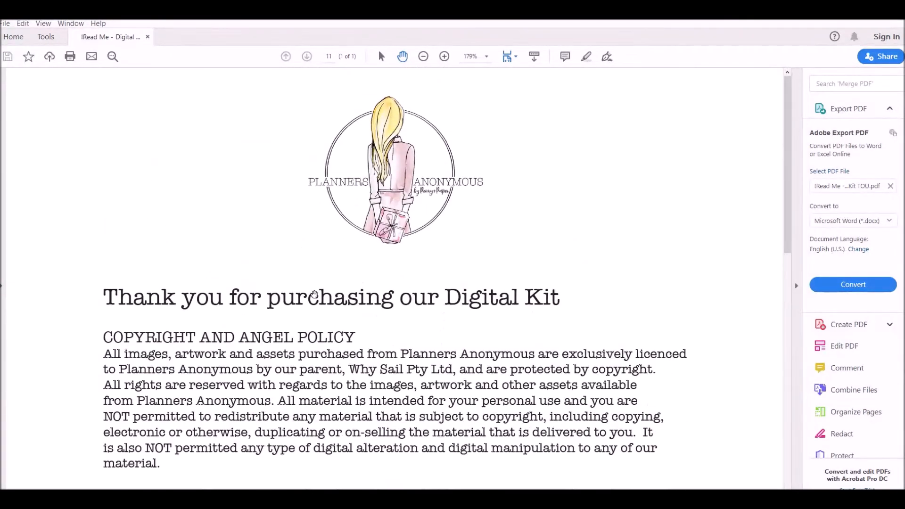
# - Switch back to the BIC Digital Kit folder in File Explorer and open the Coloured Basics - Brown folder
pyautogui.moveTo(218, 500)
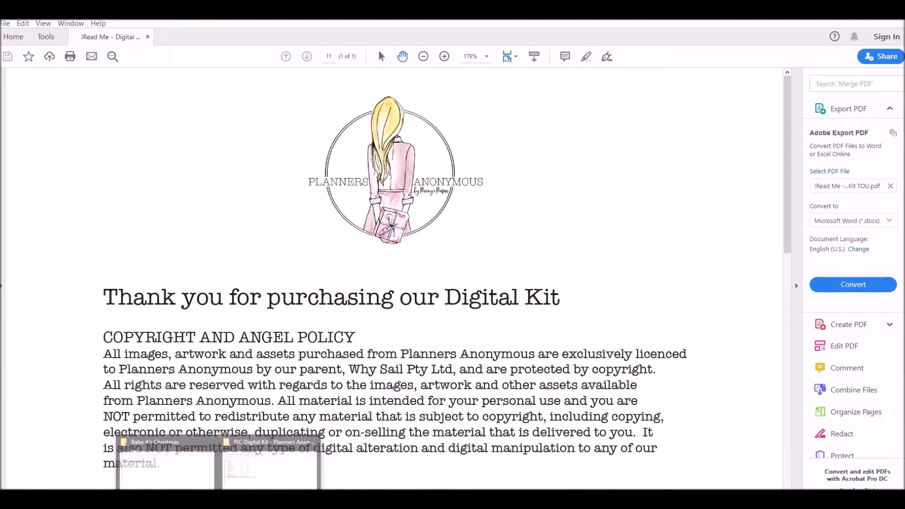
pyautogui.click(256, 471)
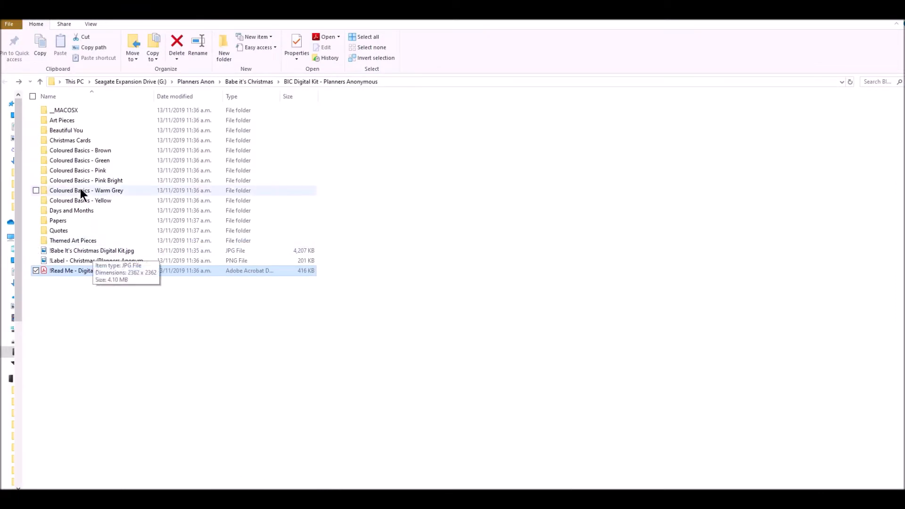
pyautogui.doubleClick(70, 152)
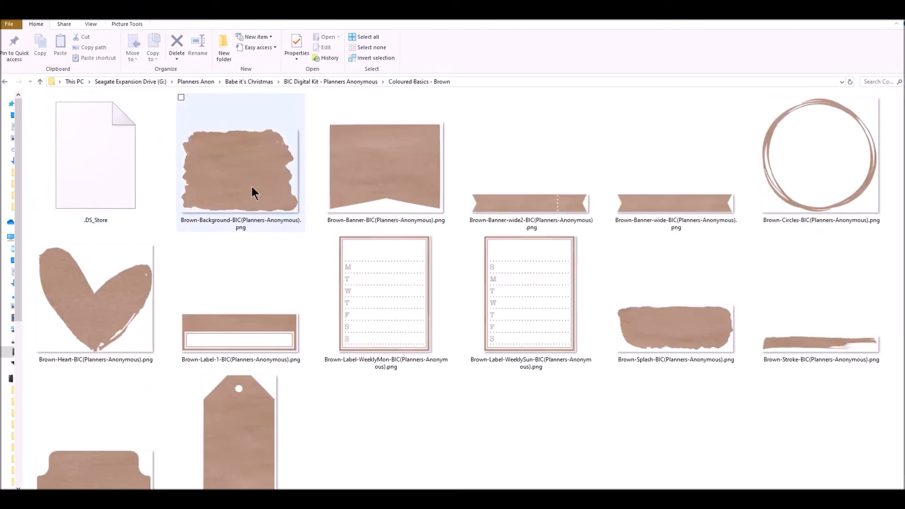
# - View the brown background, label, Monday- and Sunday-start weekly labels, splash, stroke and tag images at full size
pyautogui.click(255, 191)
pyautogui.doubleClick(254, 188)
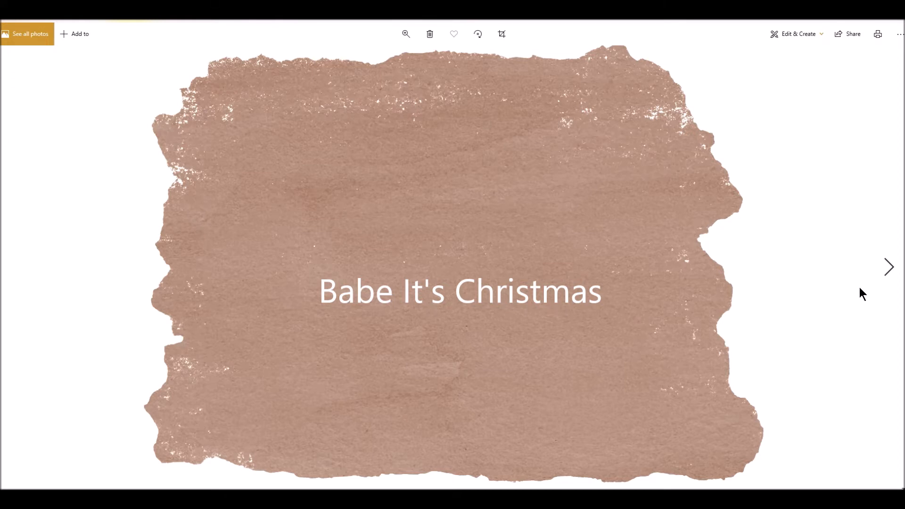
pyautogui.click(889, 269)
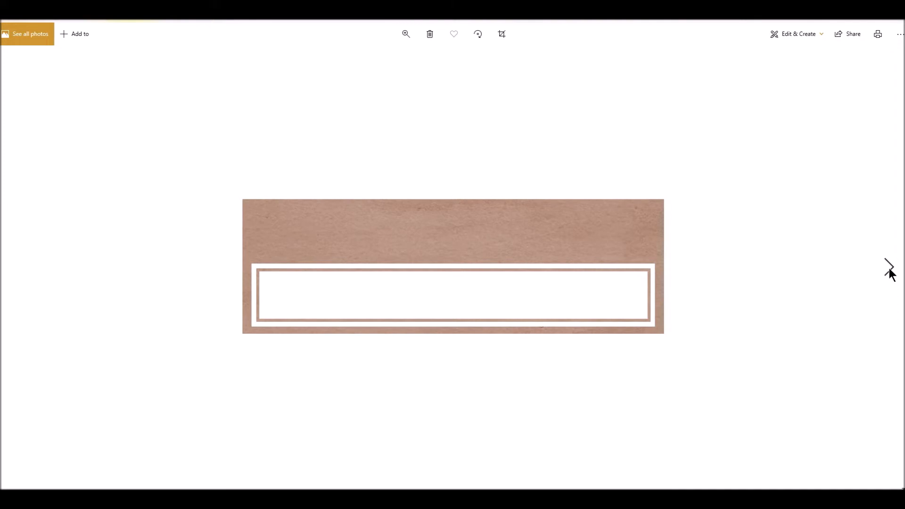
pyautogui.click(890, 273)
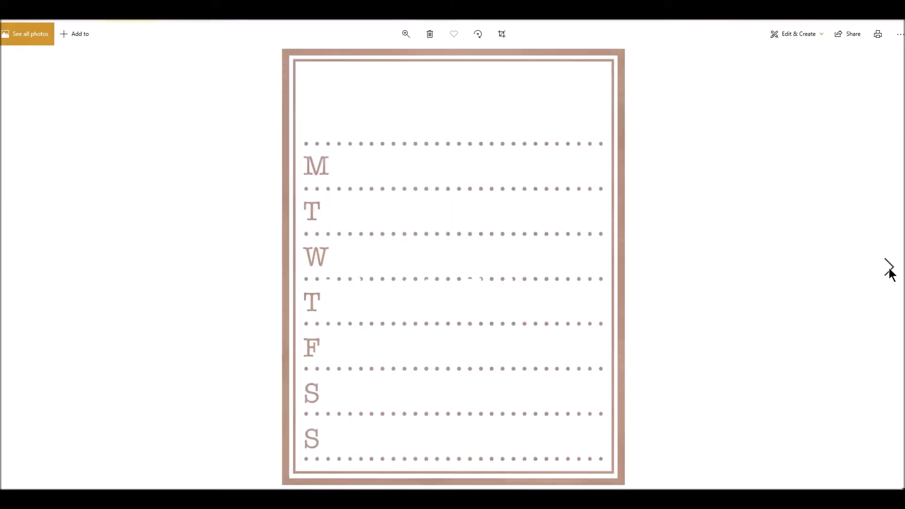
pyautogui.click(890, 273)
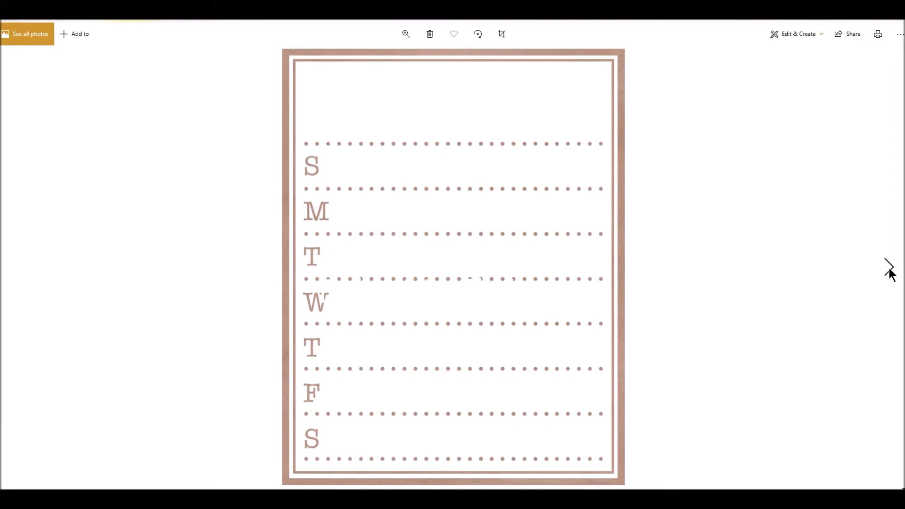
pyautogui.click(890, 273)
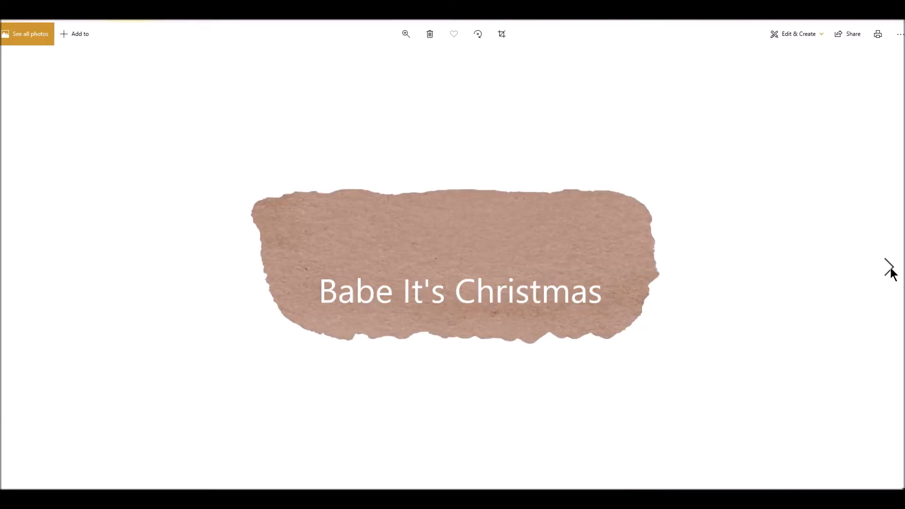
pyautogui.click(890, 273)
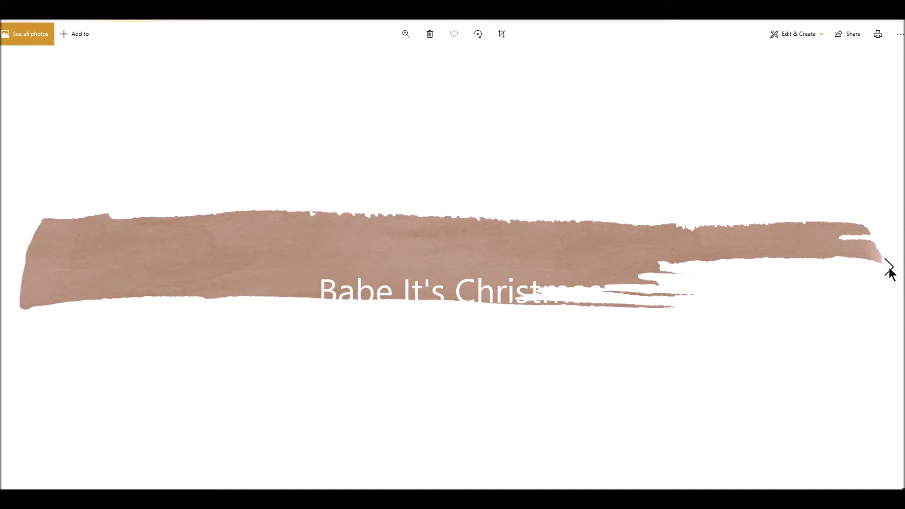
pyautogui.click(890, 273)
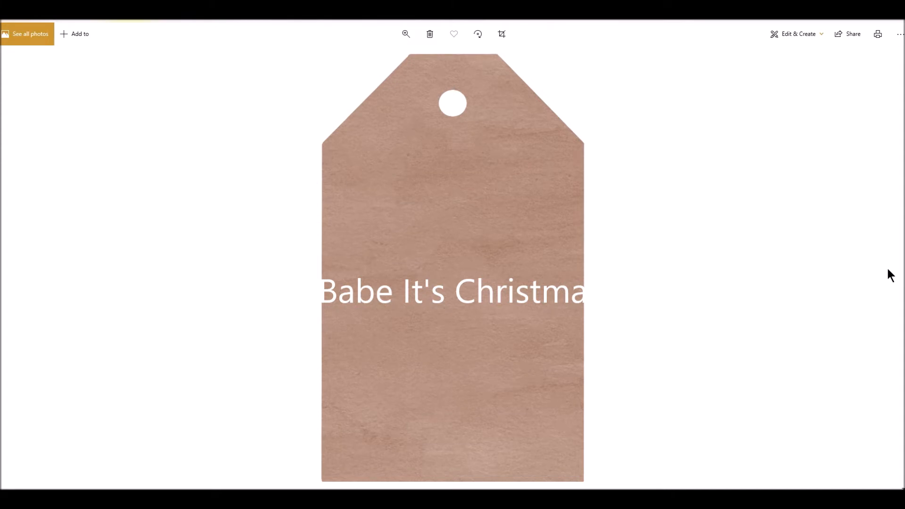
# - Switch back to the Coloured Basics - Brown folder in File Explorer, leave it and open the Coloured Basics - Green folder
pyautogui.click(195, 468)
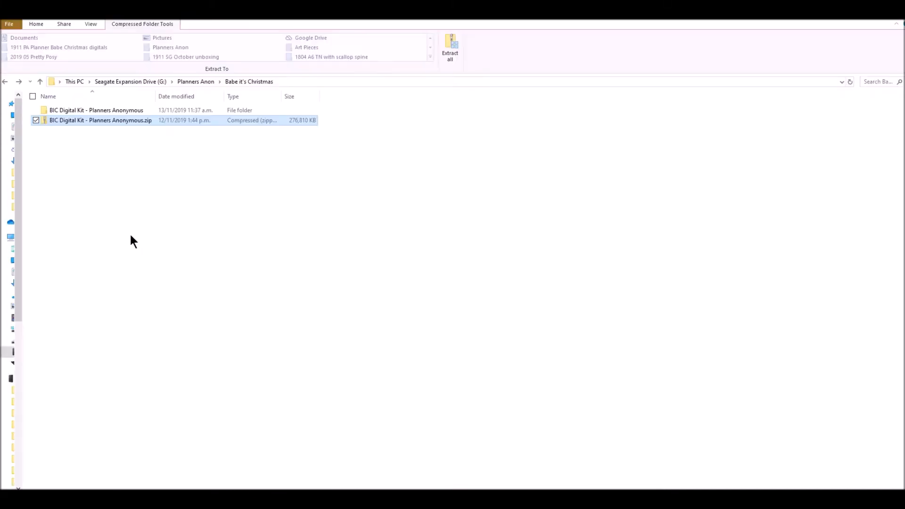
pyautogui.click(247, 475)
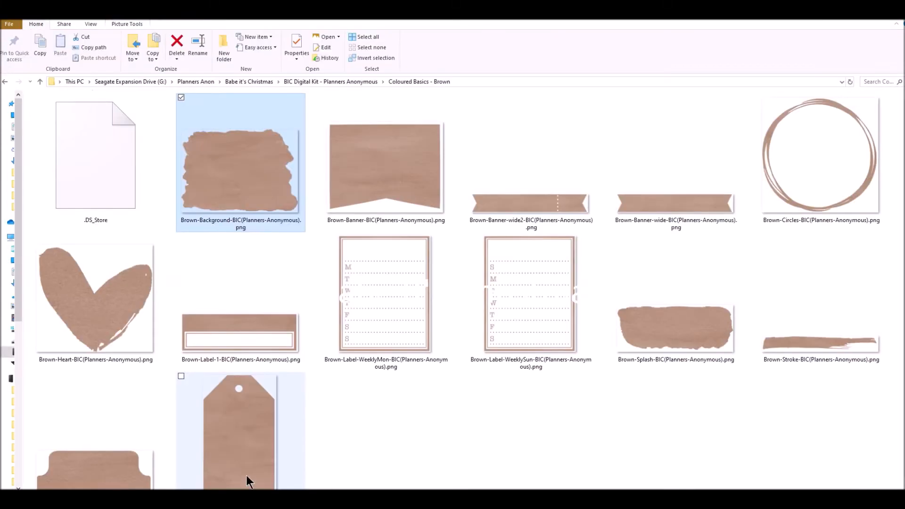
pyautogui.click(5, 82)
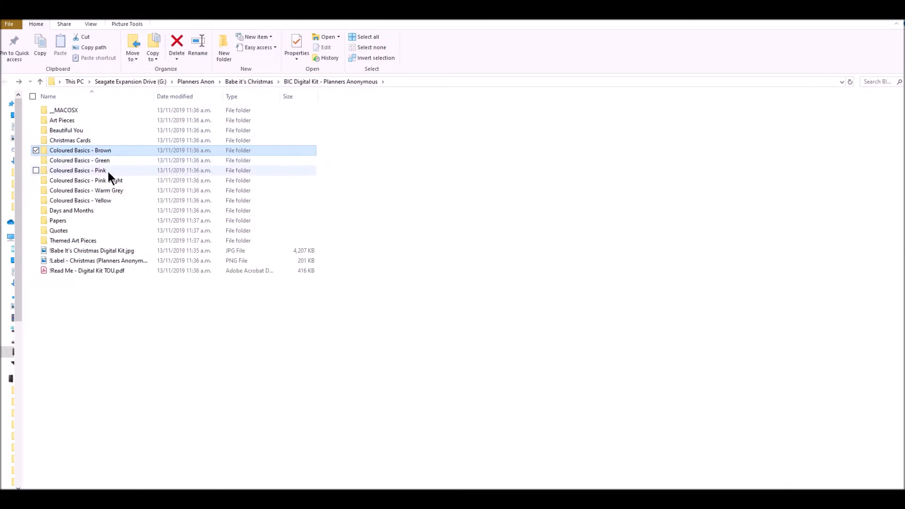
pyautogui.doubleClick(104, 161)
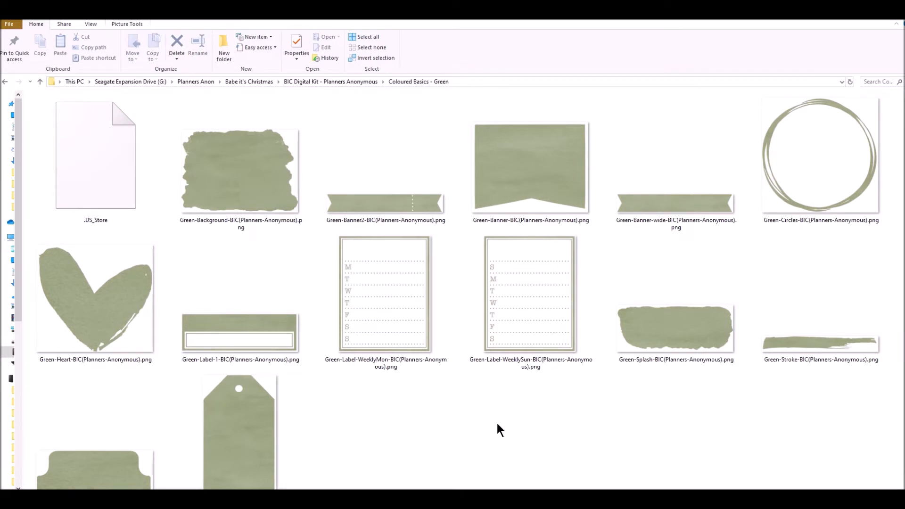
# - Look through the Coloured Basics - Pink folder and open the Coloured Basics - Pink Bright folder
pyautogui.click(4, 82)
pyautogui.doubleClick(140, 171)
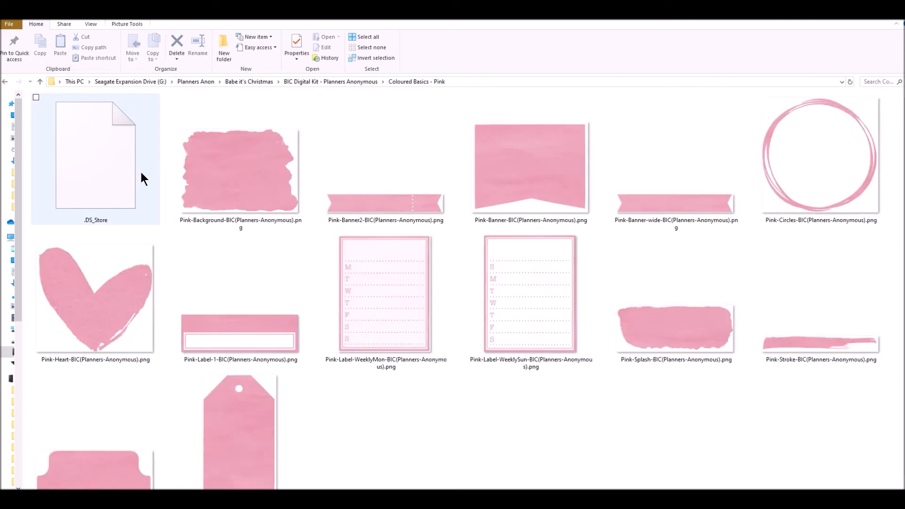
pyautogui.click(5, 83)
pyautogui.doubleClick(103, 180)
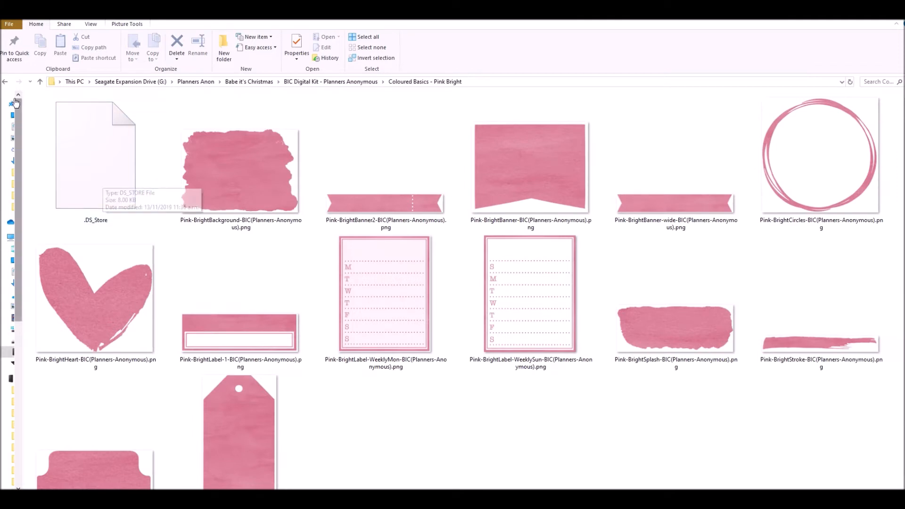
# - Look through the Coloured Basics - Warm Grey and Coloured Basics - Yellow folders and return to the kit's main folder
pyautogui.click(7, 83)
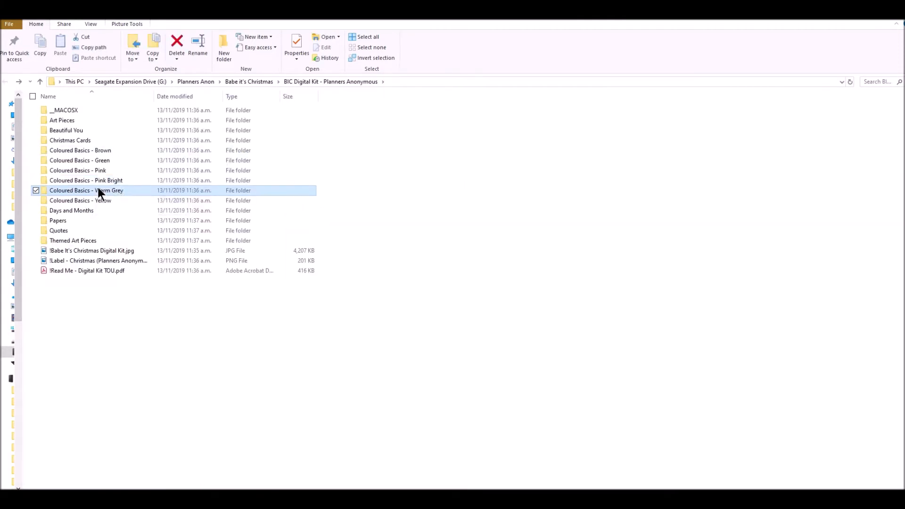
pyautogui.doubleClick(98, 190)
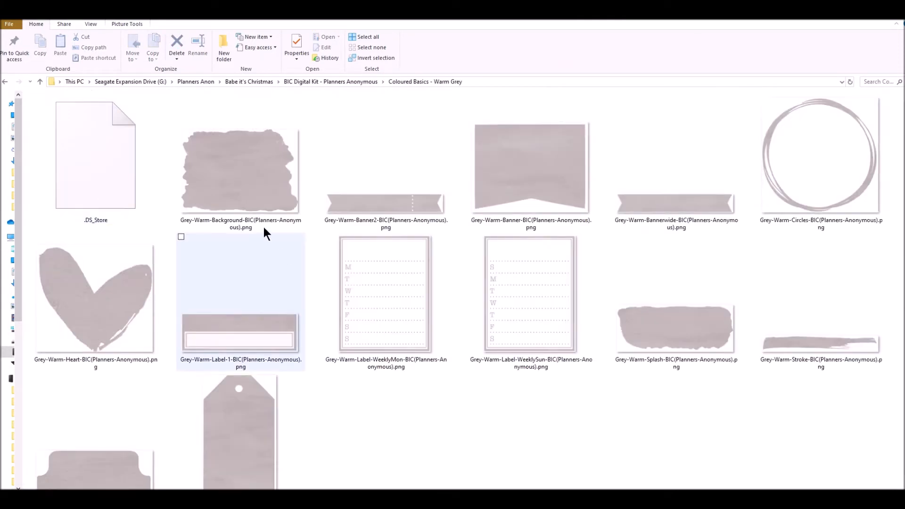
pyautogui.click(5, 82)
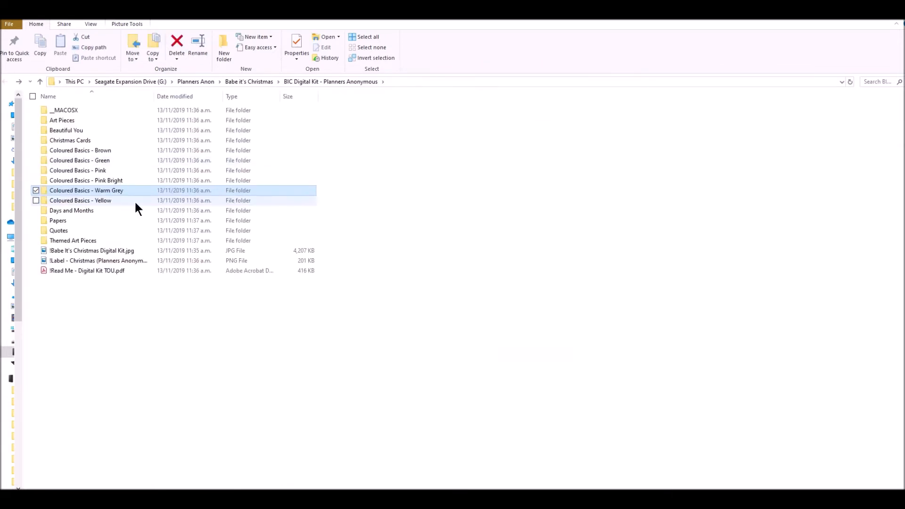
pyautogui.doubleClick(133, 201)
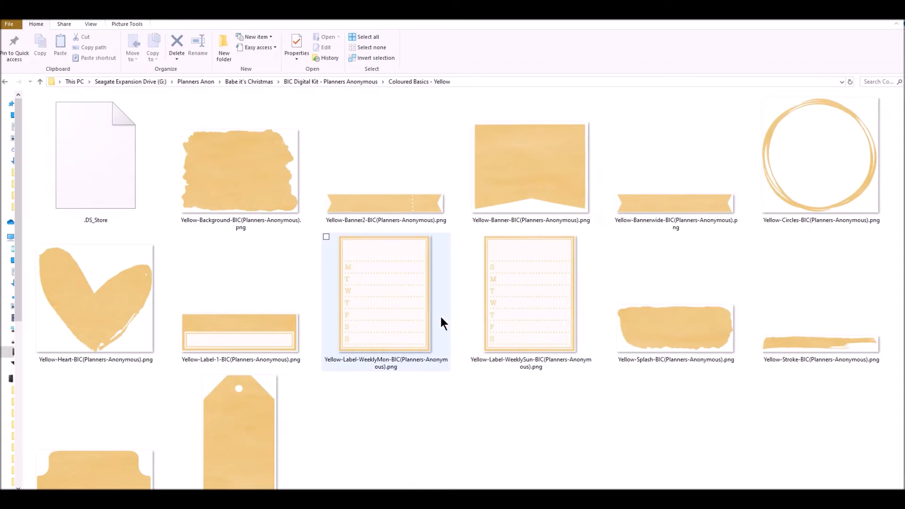
pyautogui.click(5, 83)
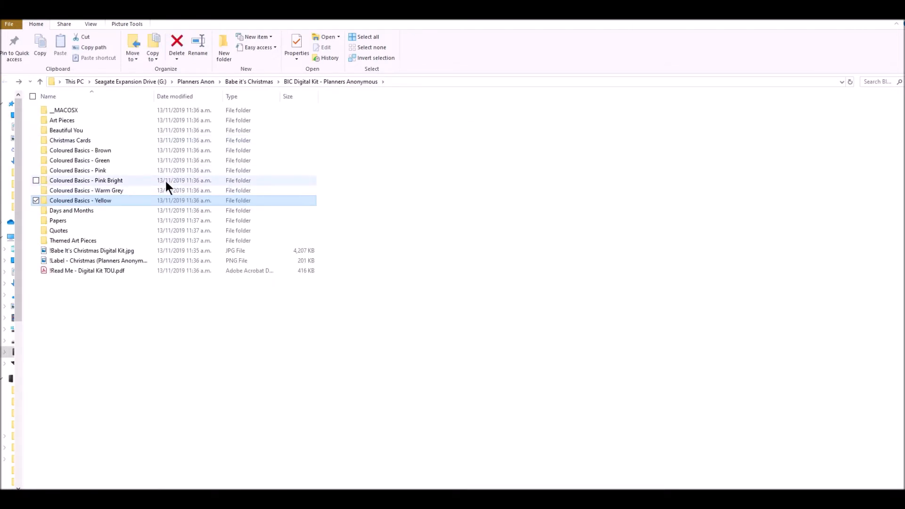
# - View the Babe It's Christmas Digital Kit cover image and the round Christmas label at full size, and switch back to File Explorer
pyautogui.doubleClick(126, 251)
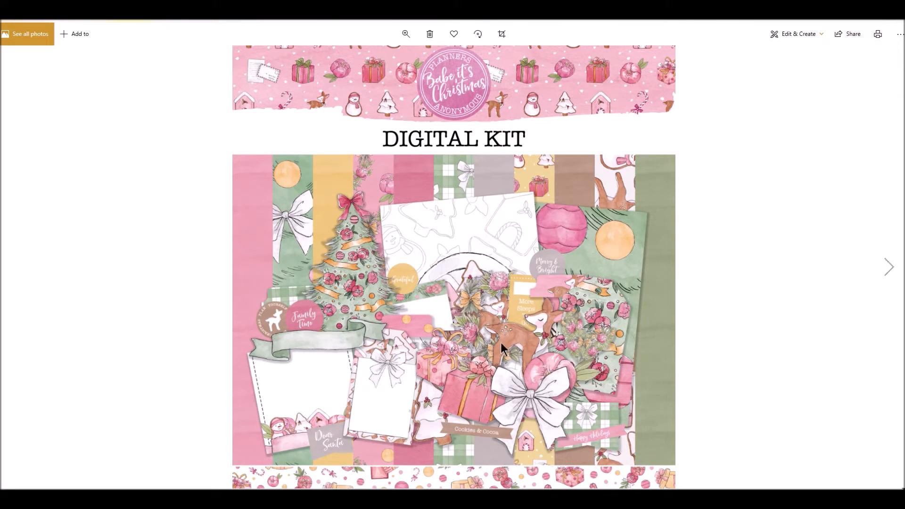
pyautogui.press('Right')
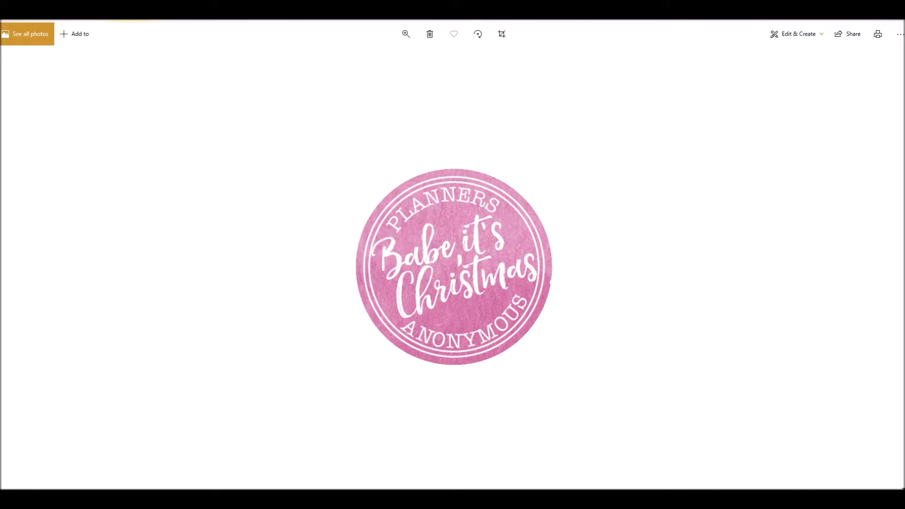
pyautogui.click(262, 484)
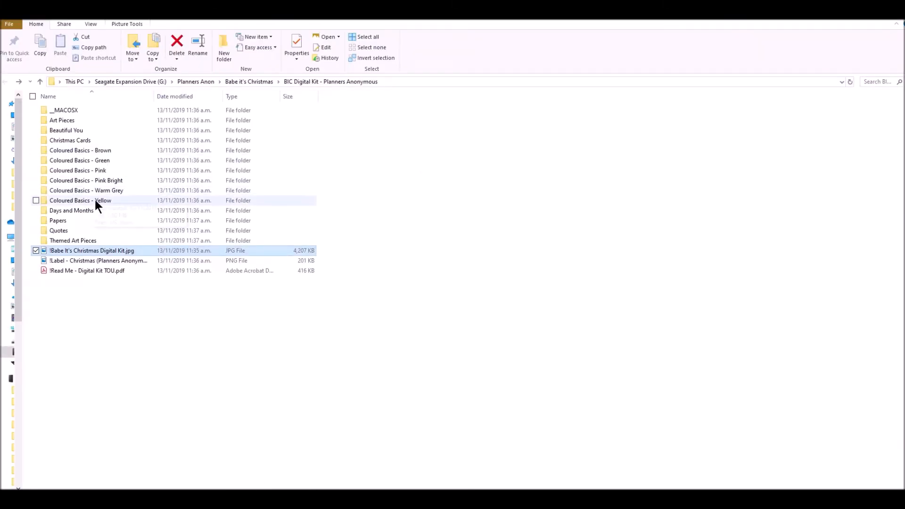
# - Look through the Art Pieces folder, return to the kit's main folder and open the Papers folder
pyautogui.click(81, 122)
pyautogui.doubleClick(81, 121)
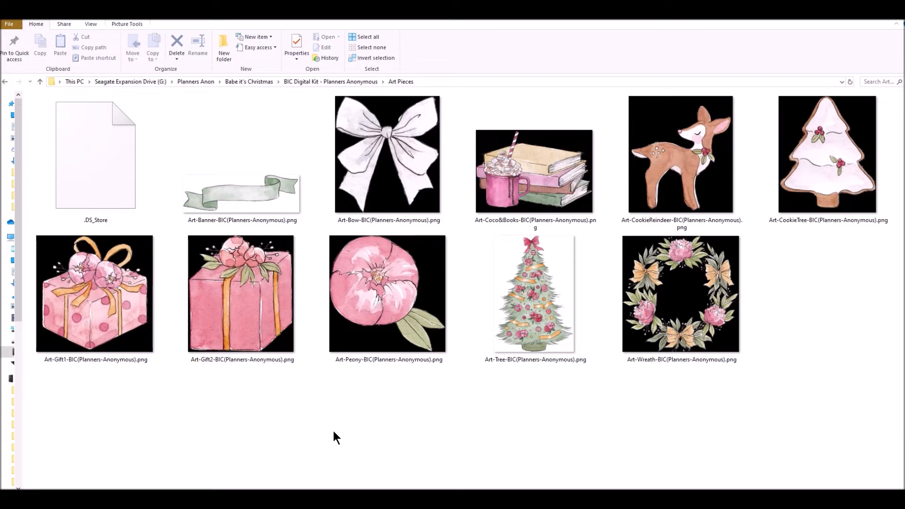
pyautogui.click(4, 81)
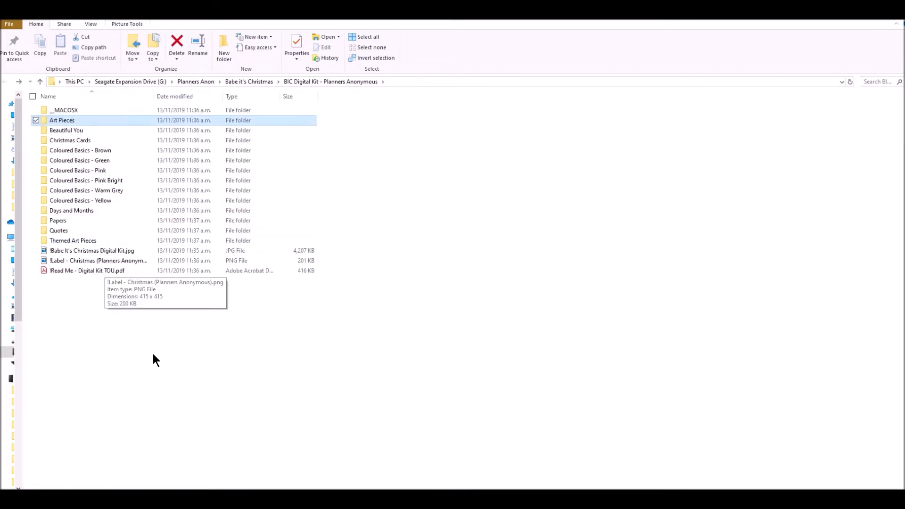
pyautogui.press('p')
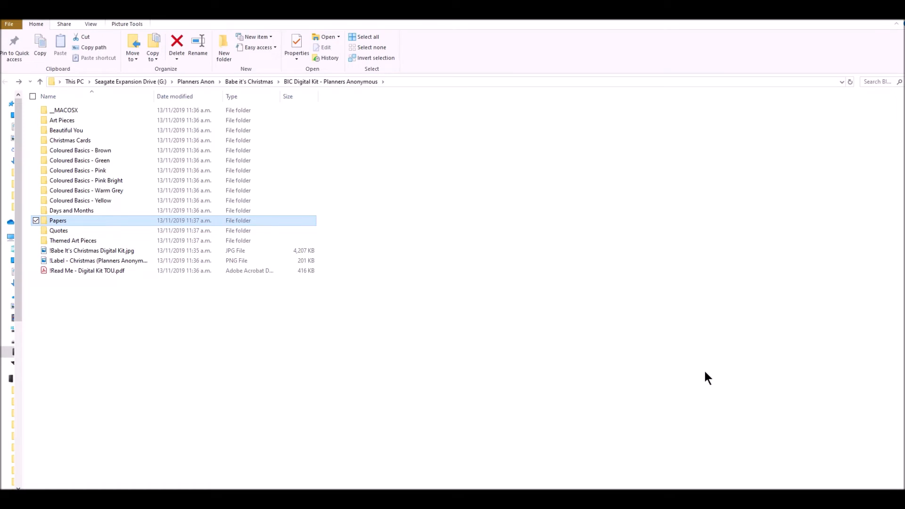
pyautogui.doubleClick(98, 220)
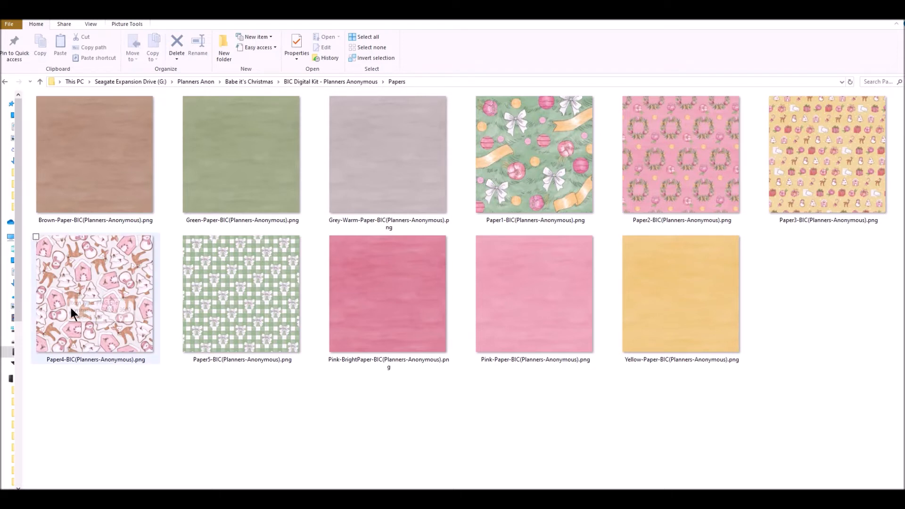
# - Examine the print picture options for Paper4-BIC(Planners-Anonymous).png, cancel without printing and leave the Papers folder
pyautogui.rightClick(87, 278)
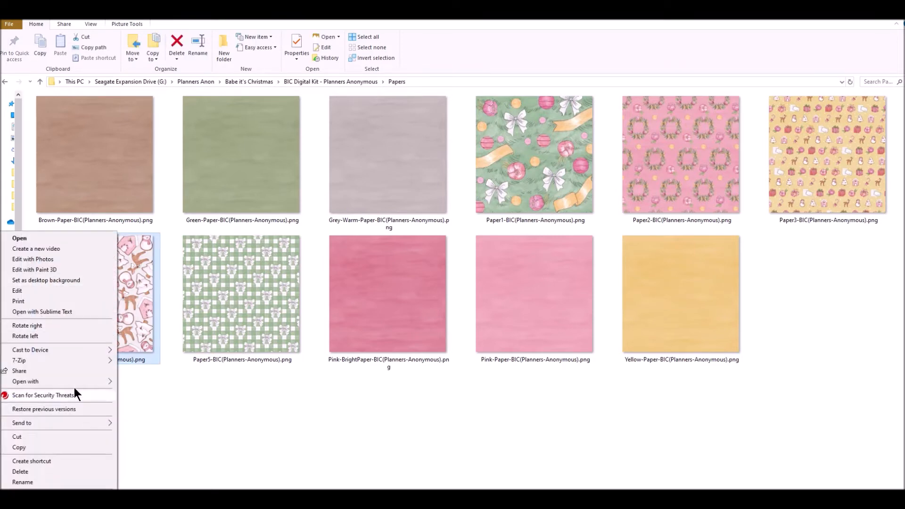
pyautogui.click(60, 300)
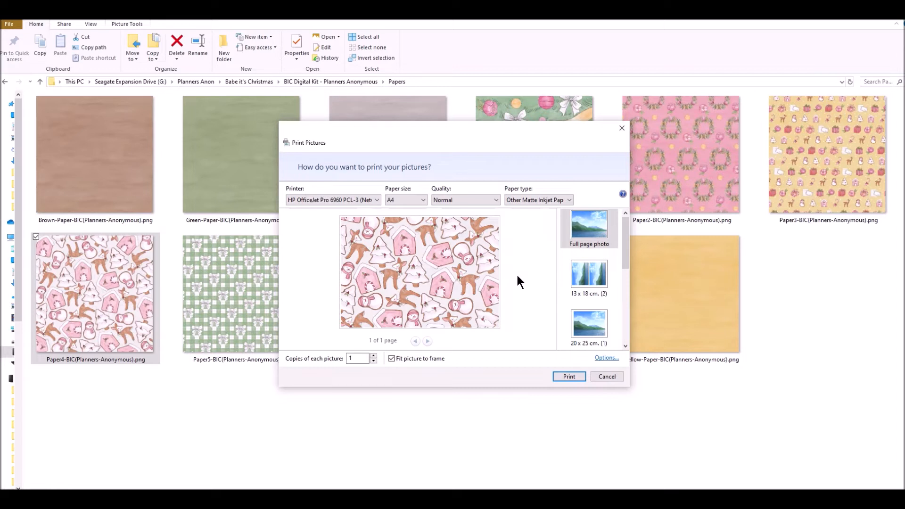
pyautogui.click(605, 376)
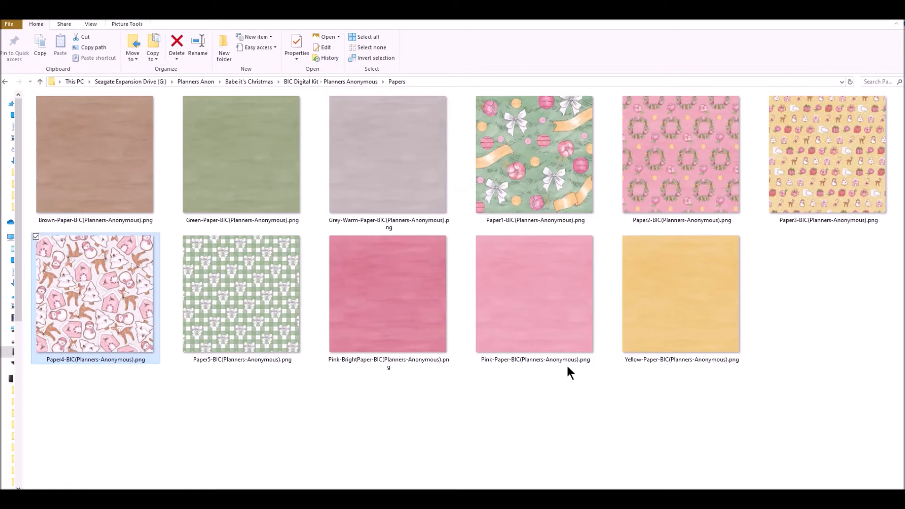
pyautogui.click(5, 82)
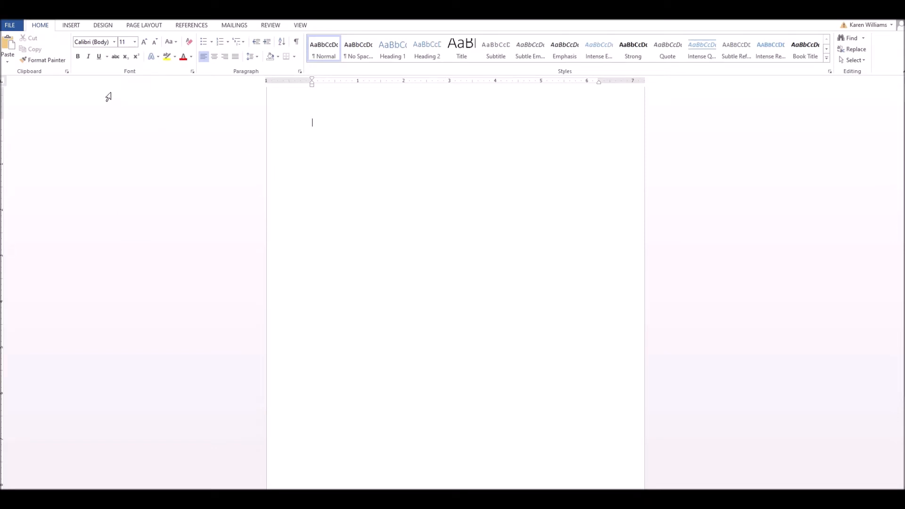
# - Insert Green-Label-WeeklyMon-BIC(Planners-Anonymous).png from the Coloured Basics - Green folder into the blank Word document and look over the whole picture
pyautogui.click(71, 25)
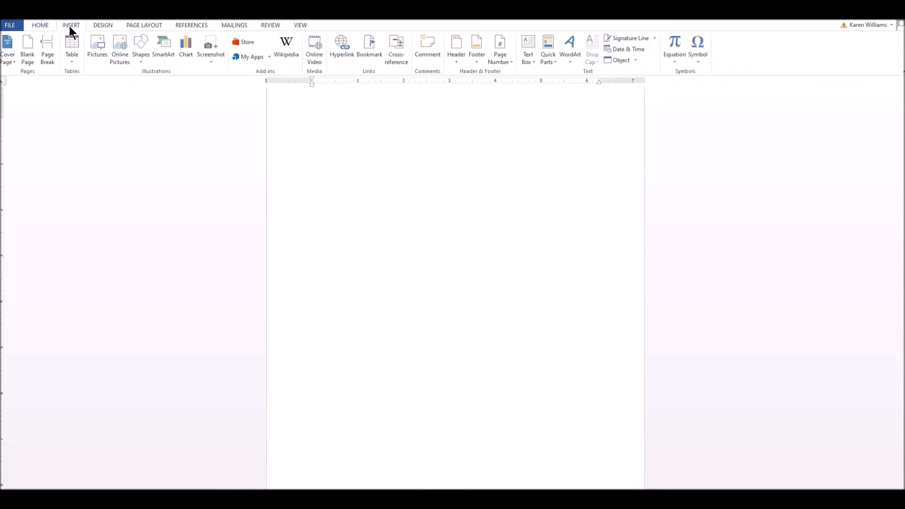
pyautogui.click(102, 47)
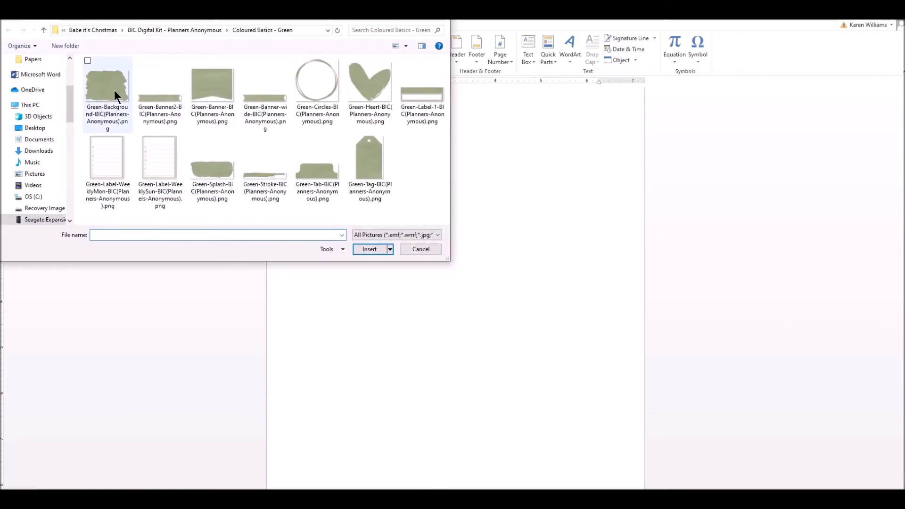
pyautogui.click(114, 165)
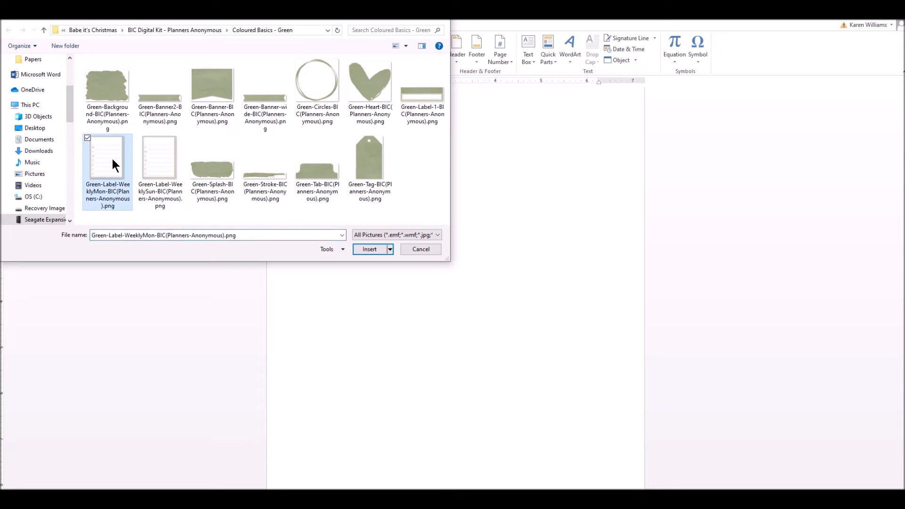
pyautogui.click(371, 250)
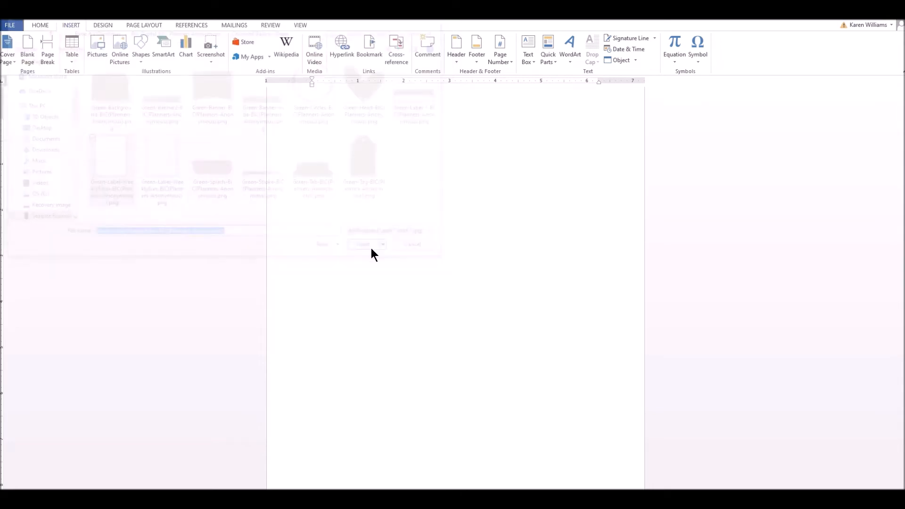
pyautogui.scroll(-4, 541, 233)
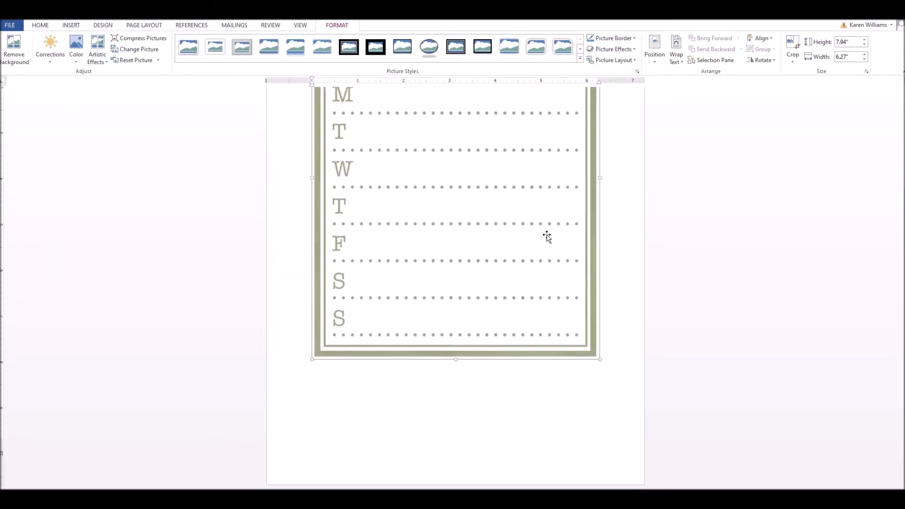
pyautogui.scroll(5, 546, 236)
pyautogui.scroll(-3, 546, 237)
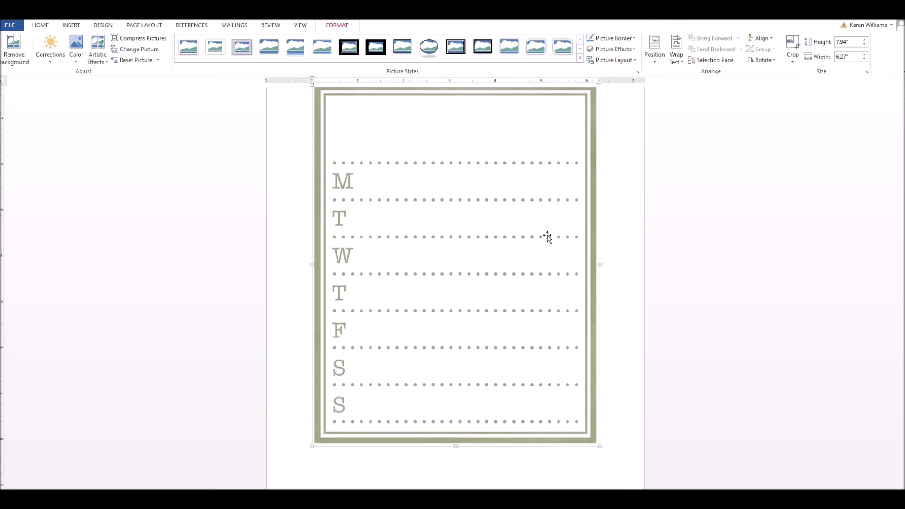
# - Set the green weekly label's absolute width to 1.5 inches with its aspect ratio locked and paste a copy beside it
pyautogui.scroll(2, 507, 253)
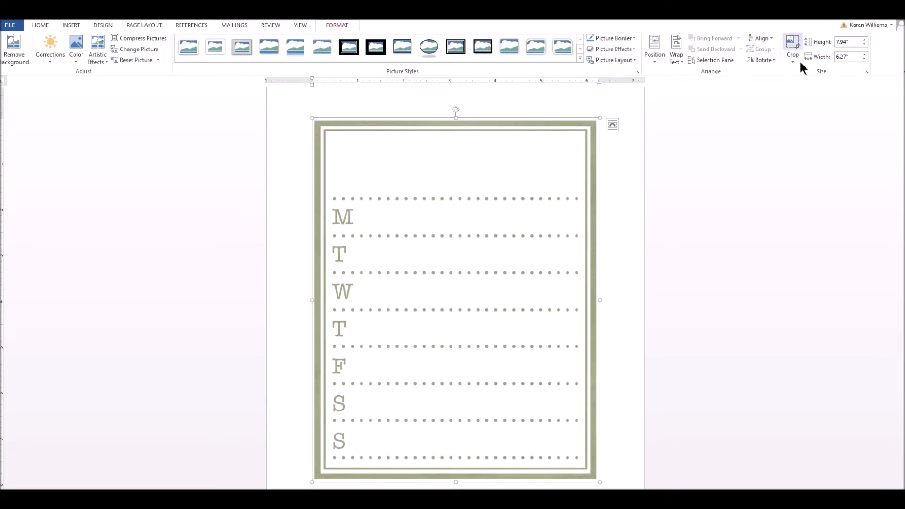
pyautogui.rightClick(464, 195)
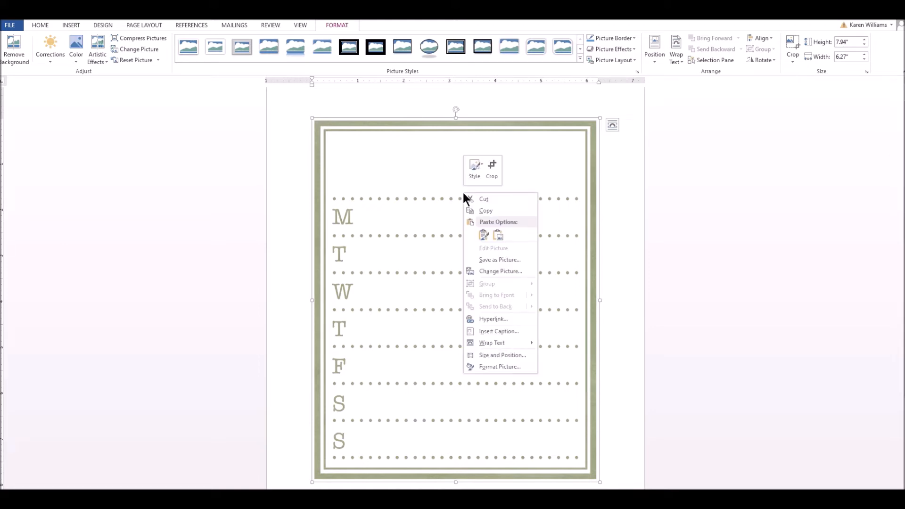
pyautogui.click(494, 356)
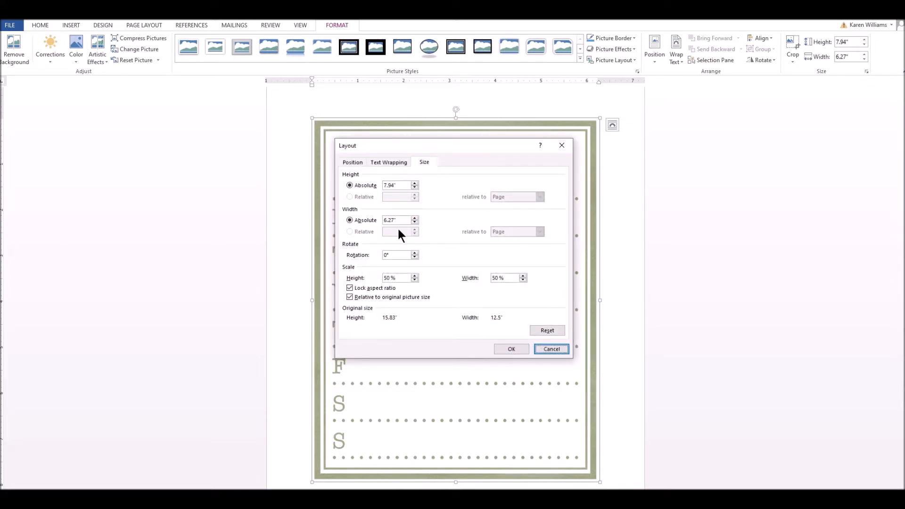
pyautogui.moveTo(397, 220); pyautogui.dragTo(369, 220)
pyautogui.write('1.5')
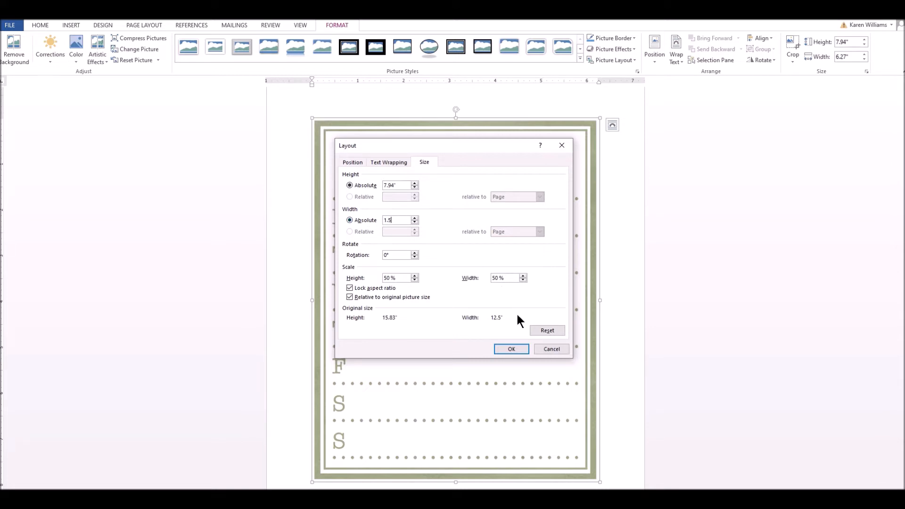
pyautogui.click(522, 347)
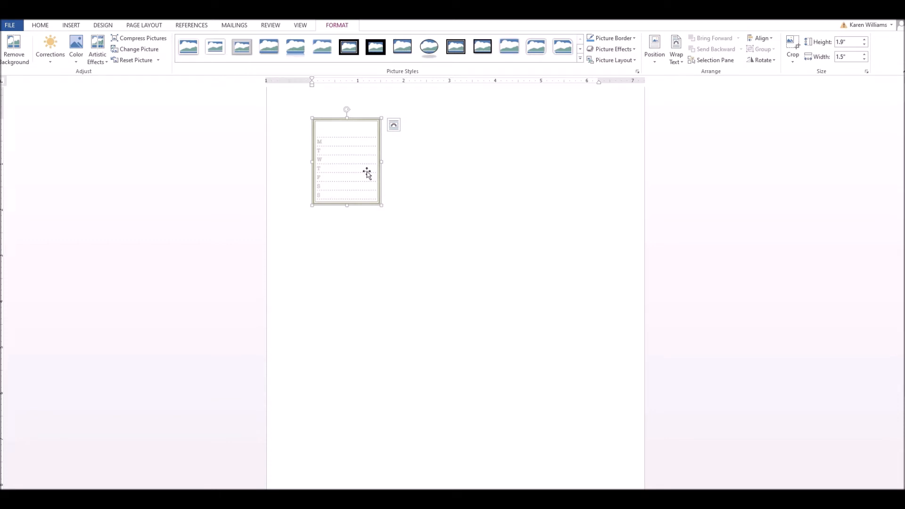
pyautogui.hotkey('ctrl', 'v')
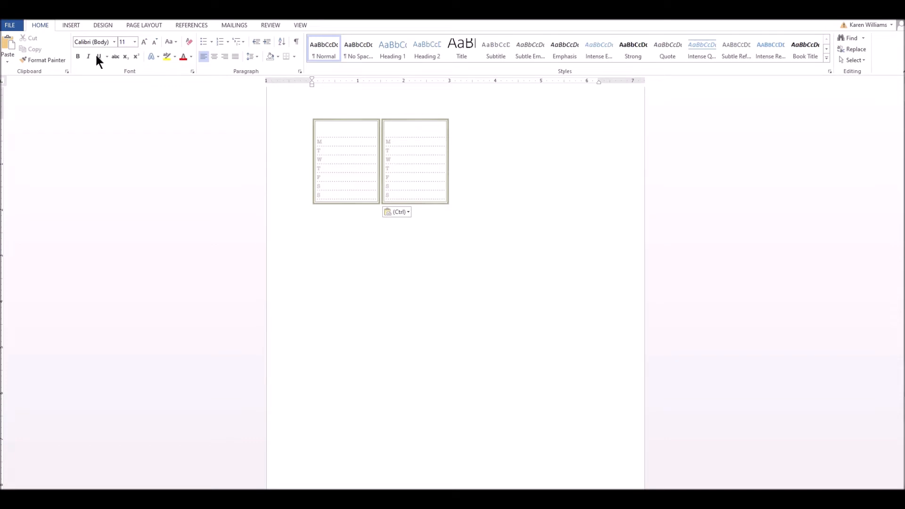
# - Insert Pink-Label-WeeklyMon-BIC(Planners-Anonymous).png from the Coloured Basics - Pink folder after the two green labels
pyautogui.click(73, 27)
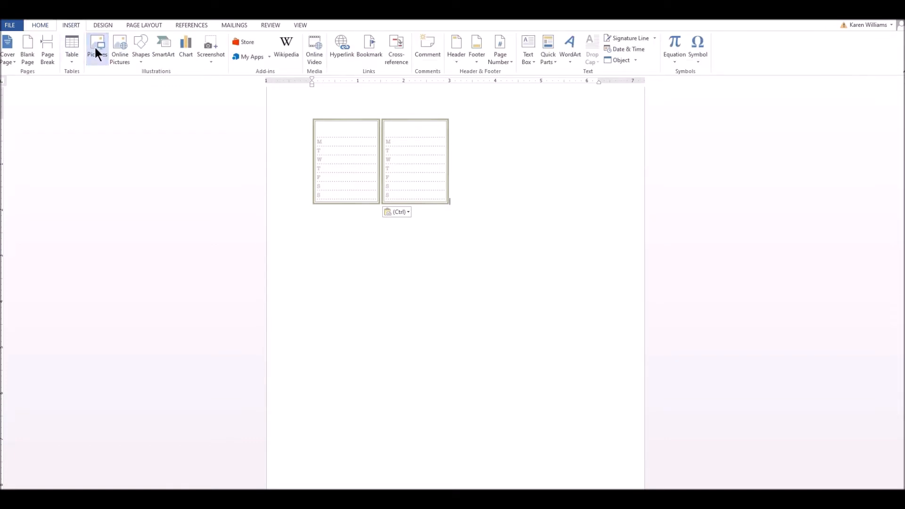
pyautogui.click(41, 27)
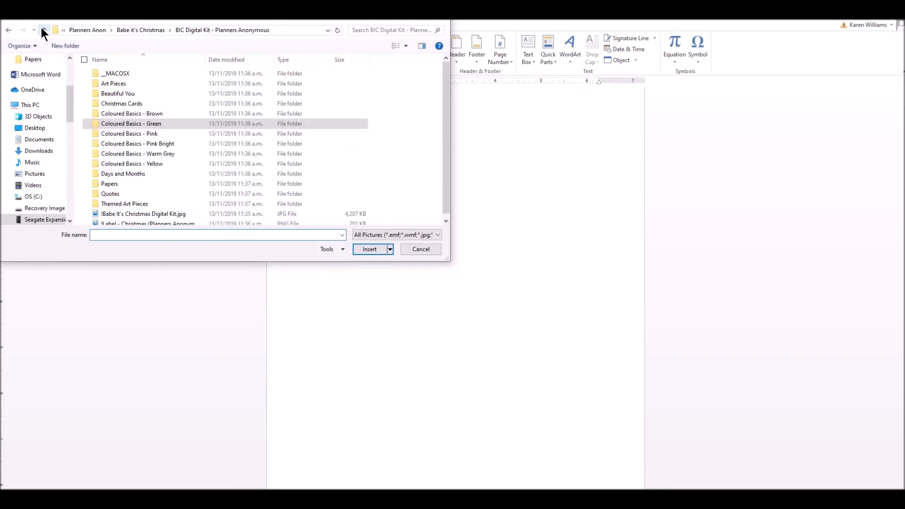
pyautogui.doubleClick(154, 137)
pyautogui.click(103, 146)
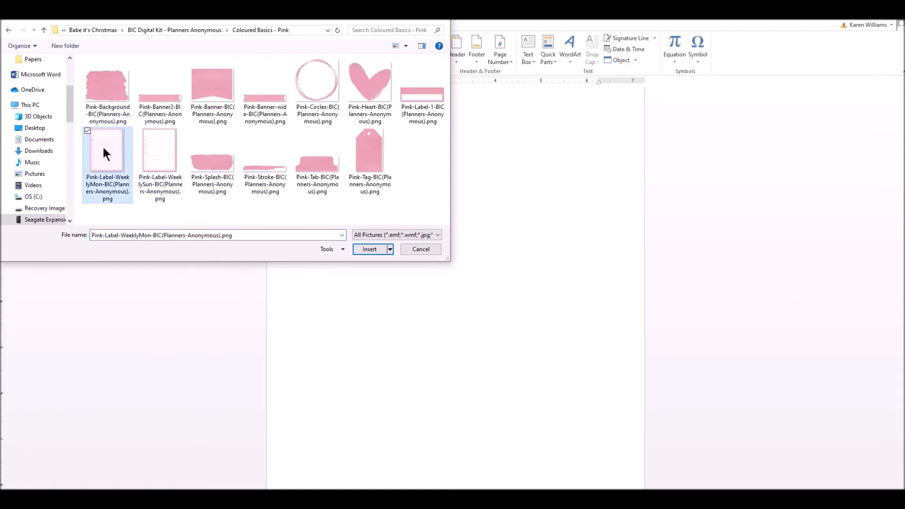
pyautogui.click(370, 249)
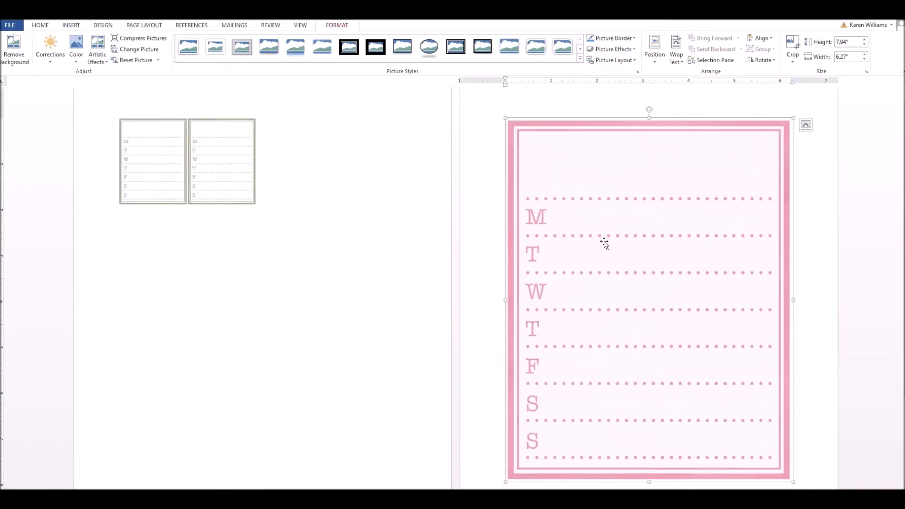
# - Set the pink weekly label's width to 1.5 inches and paste a copy beside it to complete the row
pyautogui.click(852, 59)
pyautogui.write('1.5')
pyautogui.press('Return')
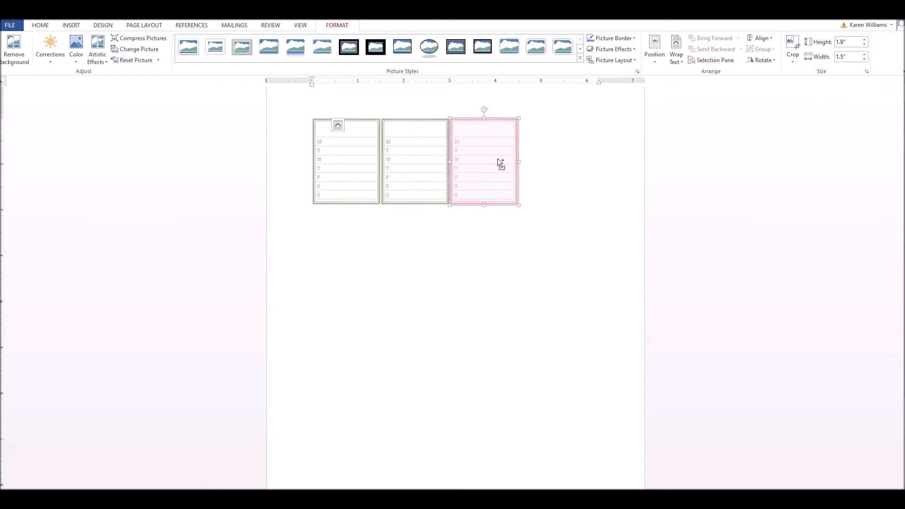
pyautogui.hotkey('ctrl', 'c')
pyautogui.hotkey('ctrl', 'v')
pyautogui.hotkey('ctrl', 'v')
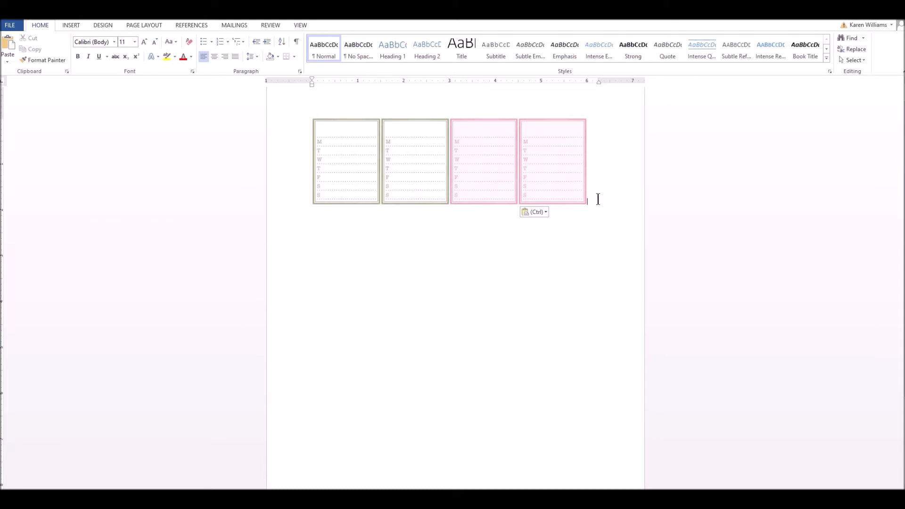
# - On a new line below the labels, insert all the pictures from the Art Pieces folder, from Art-Banner to Art-Wreath
pyautogui.press('Return')
pyautogui.click(71, 24)
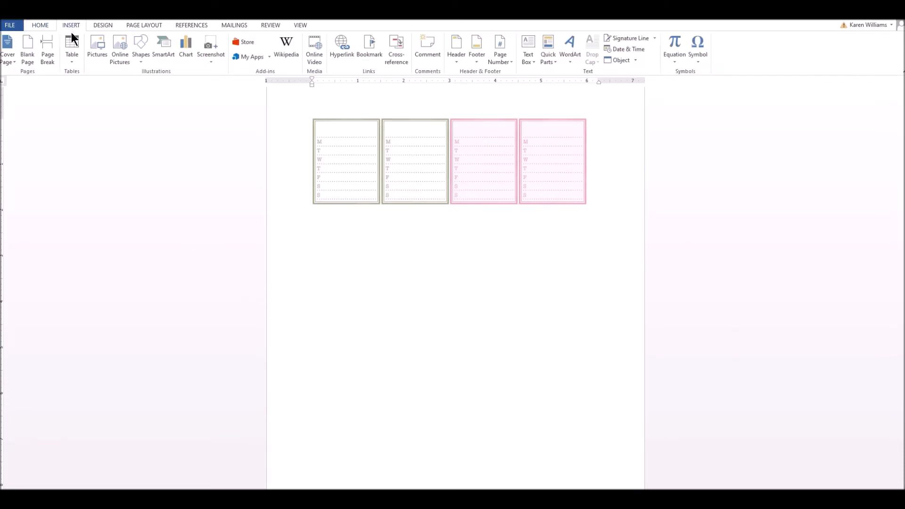
pyautogui.click(104, 44)
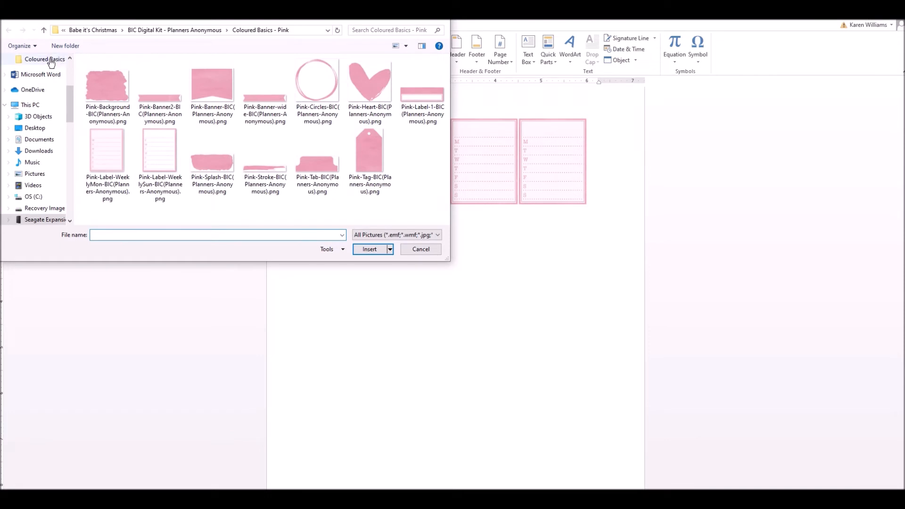
pyautogui.click(41, 28)
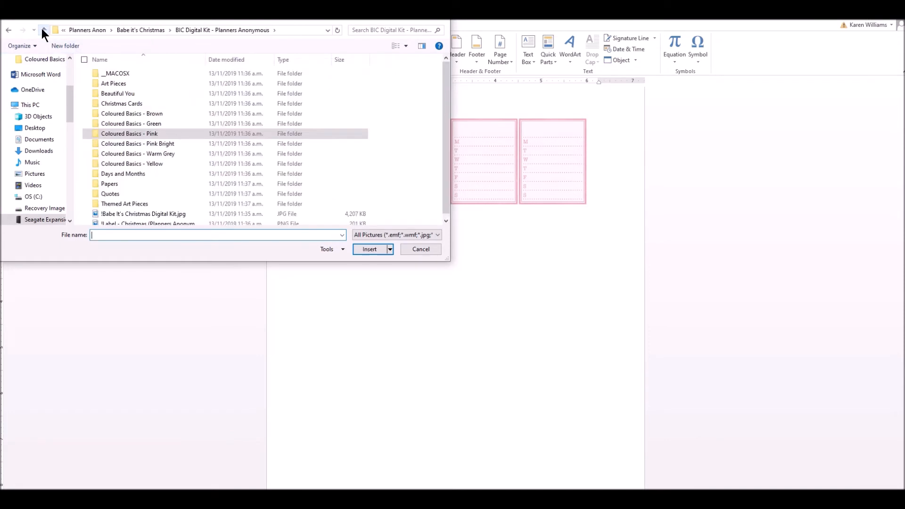
pyautogui.doubleClick(137, 82)
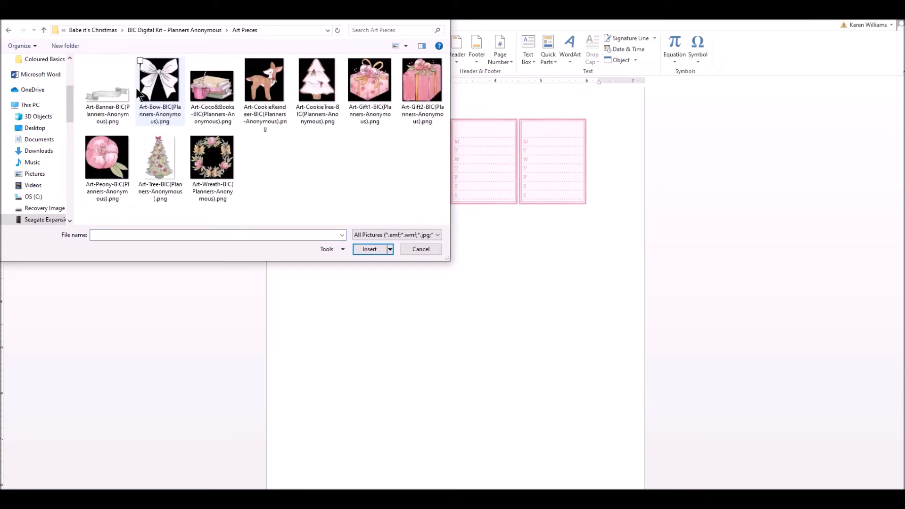
pyautogui.click(113, 96)
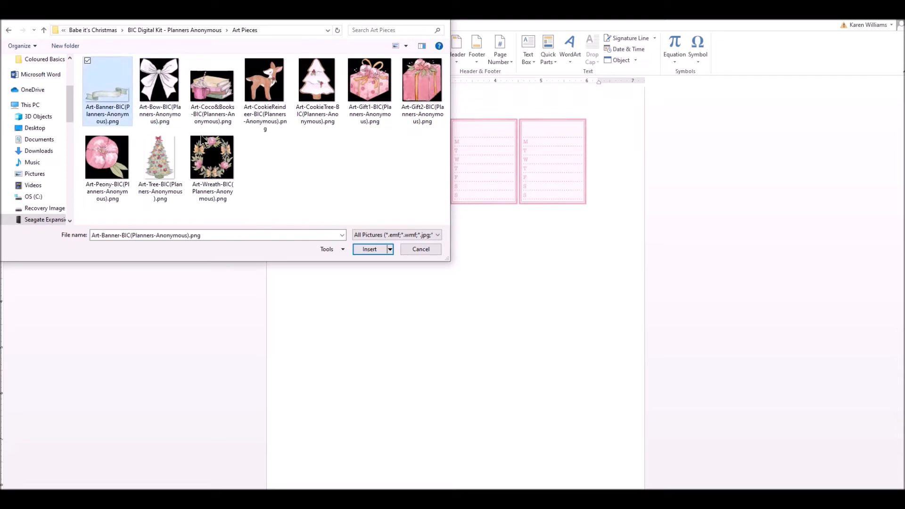
pyautogui.keyDown('shift'); pyautogui.click(217, 162); pyautogui.keyUp('shift')
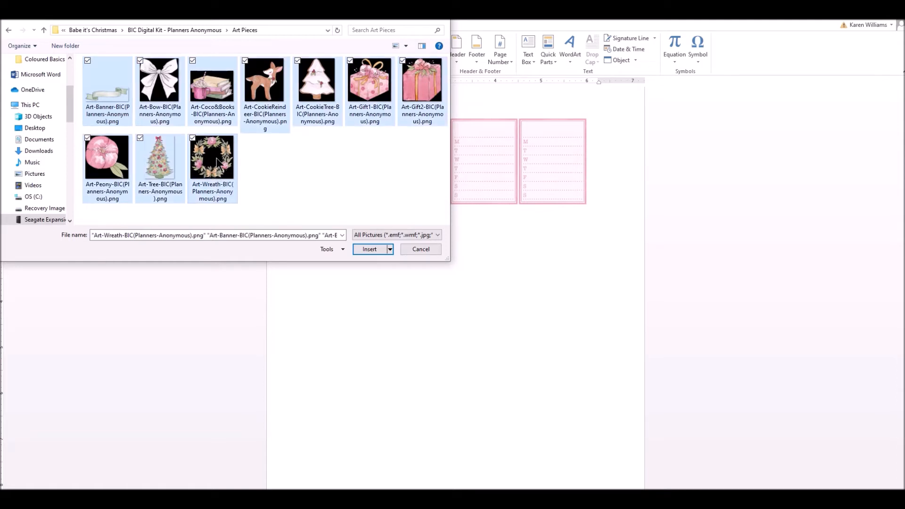
pyautogui.click(381, 249)
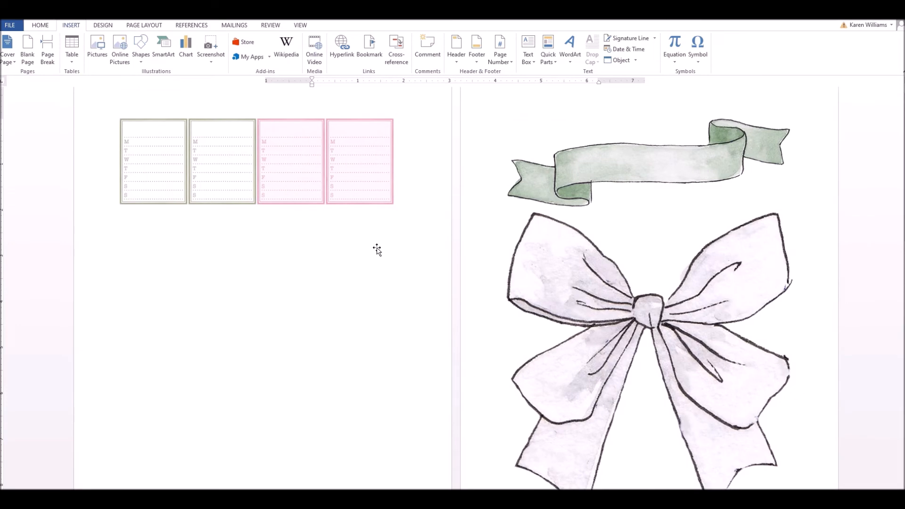
# - Shrink the green banner proportionally to slightly narrower than a weekly label, and the cocoa-and-books picture to about 1 inch wide
pyautogui.scroll(5, 586, 291)
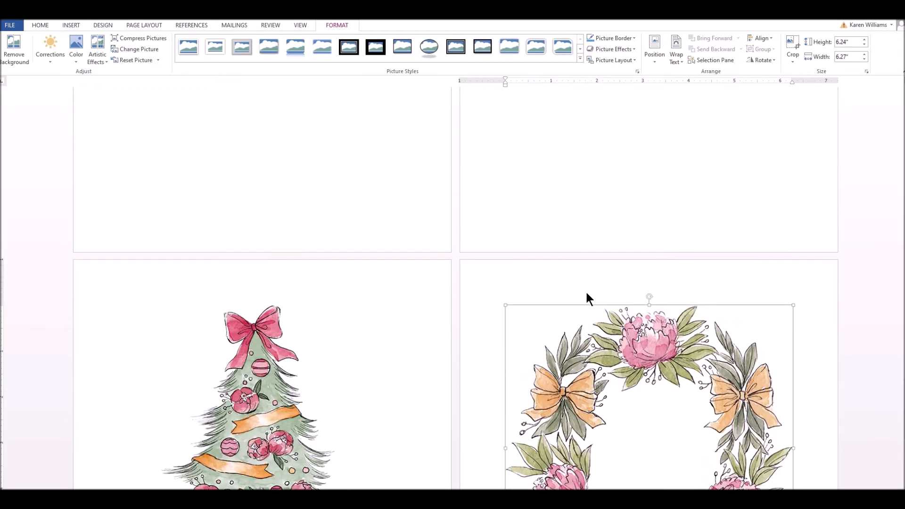
pyautogui.scroll(3, 589, 284)
pyautogui.scroll(6, 589, 285)
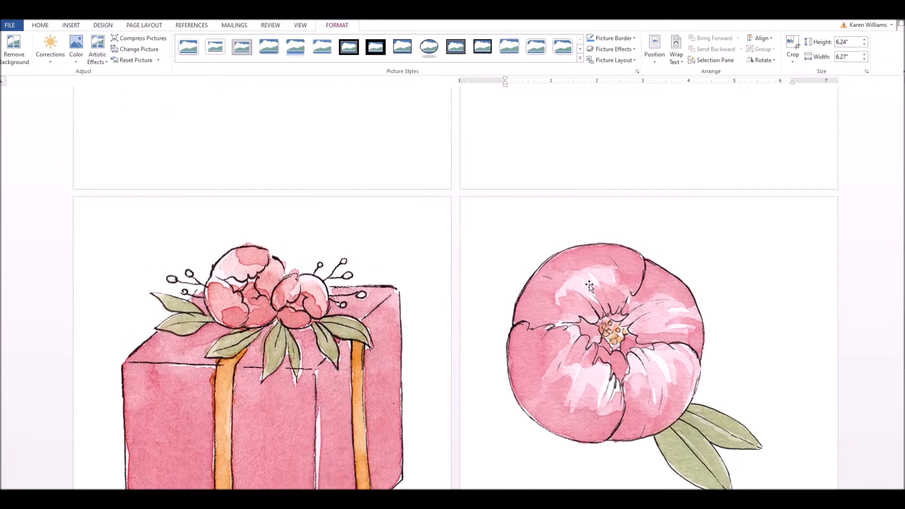
pyautogui.scroll(12, 589, 284)
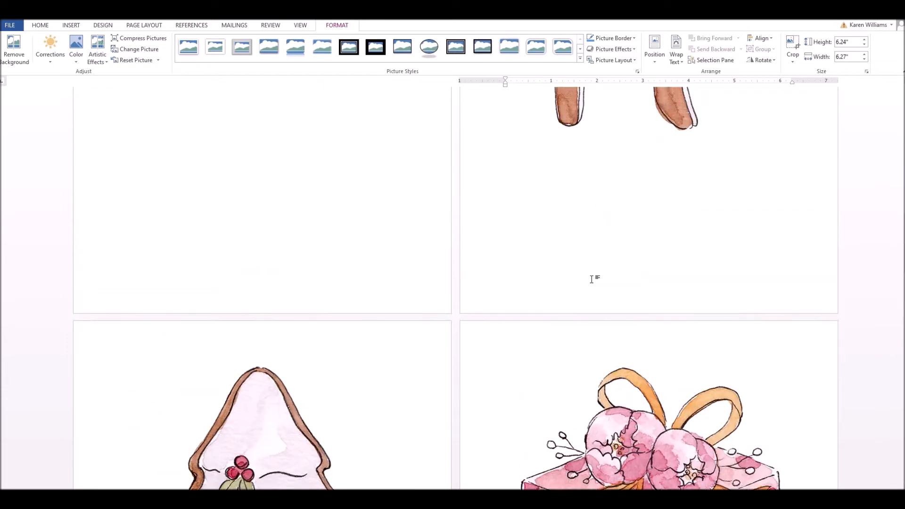
pyautogui.scroll(10, 593, 280)
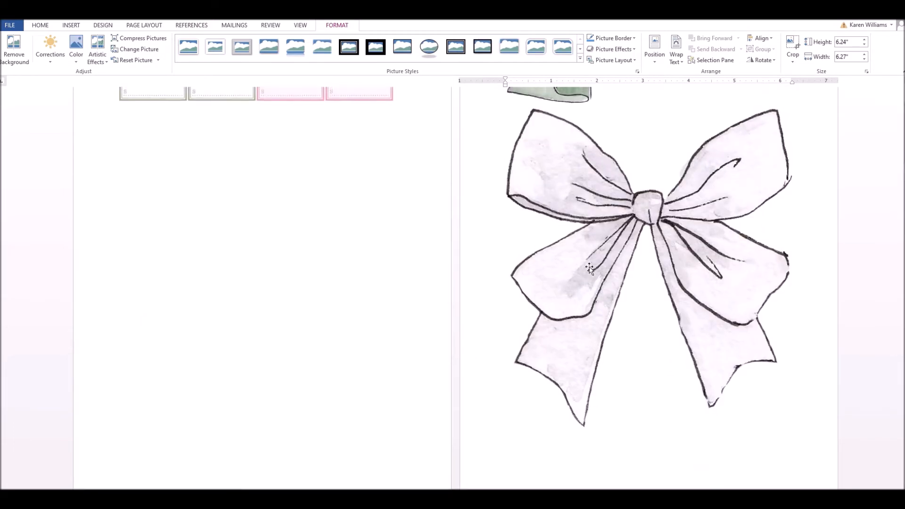
pyautogui.scroll(2, 583, 264)
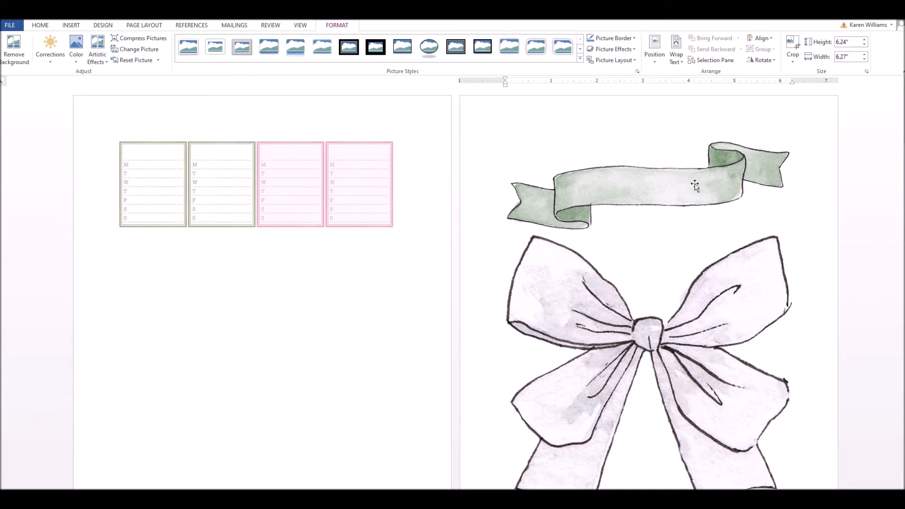
pyautogui.click(655, 179)
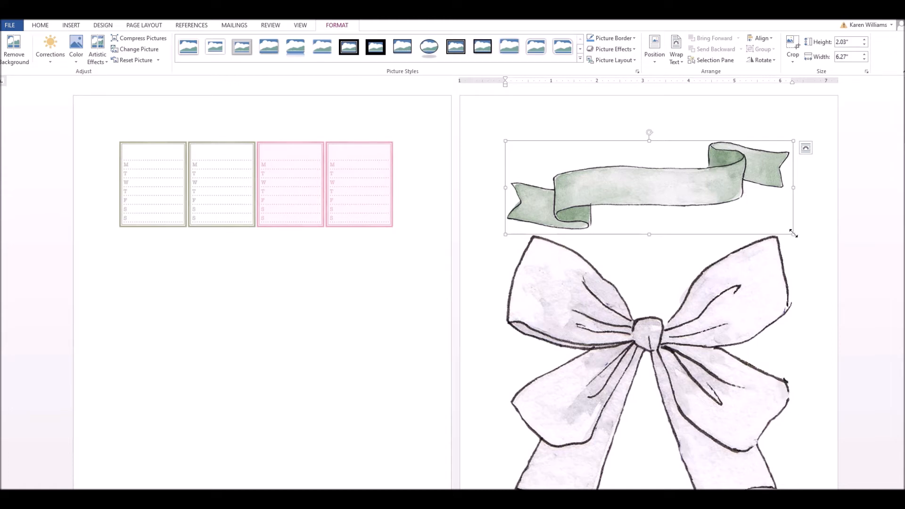
pyautogui.moveTo(794, 234); pyautogui.dragTo(542, 154)
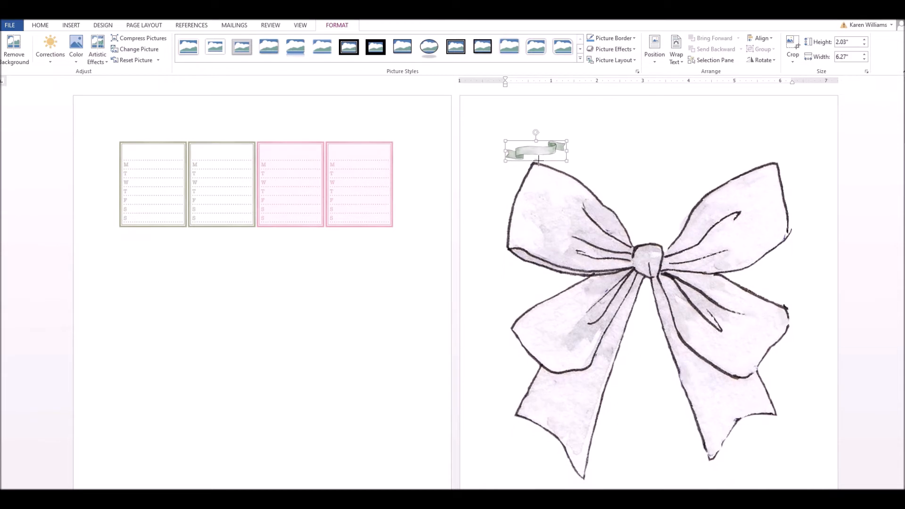
pyautogui.click(693, 263)
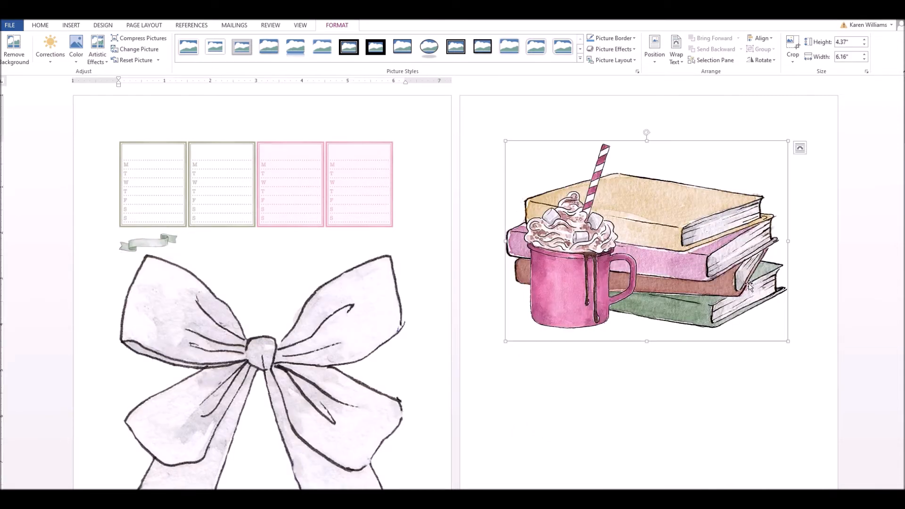
pyautogui.moveTo(788, 341); pyautogui.dragTo(554, 175)
# - Shrink the white bow to about 1.15 inches high by 1.03 inches wide and rotate it upright
pyautogui.scroll(-2, 425, 359)
pyautogui.click(348, 302)
pyautogui.scroll(-2, 398, 380)
pyautogui.scroll(-1, 397, 380)
pyautogui.moveTo(407, 413); pyautogui.dragTo(167, 148)
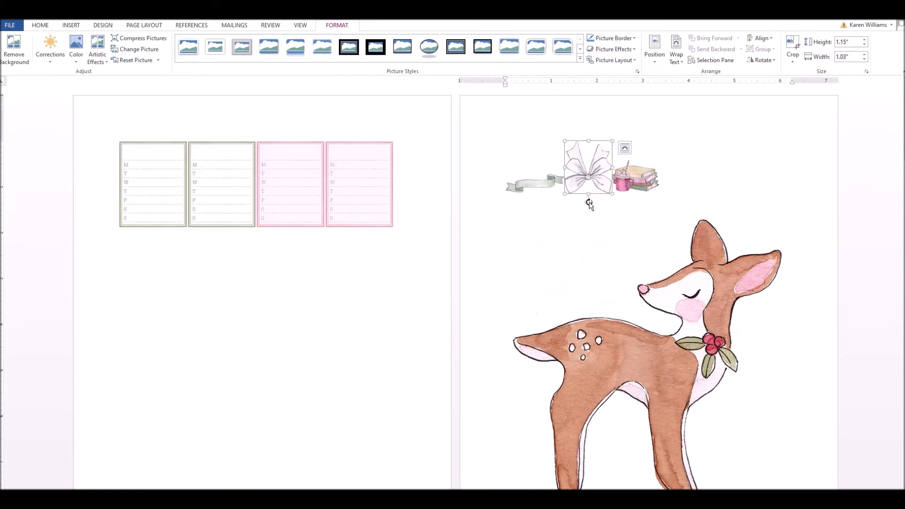
pyautogui.moveTo(587, 209); pyautogui.dragTo(591, 130)
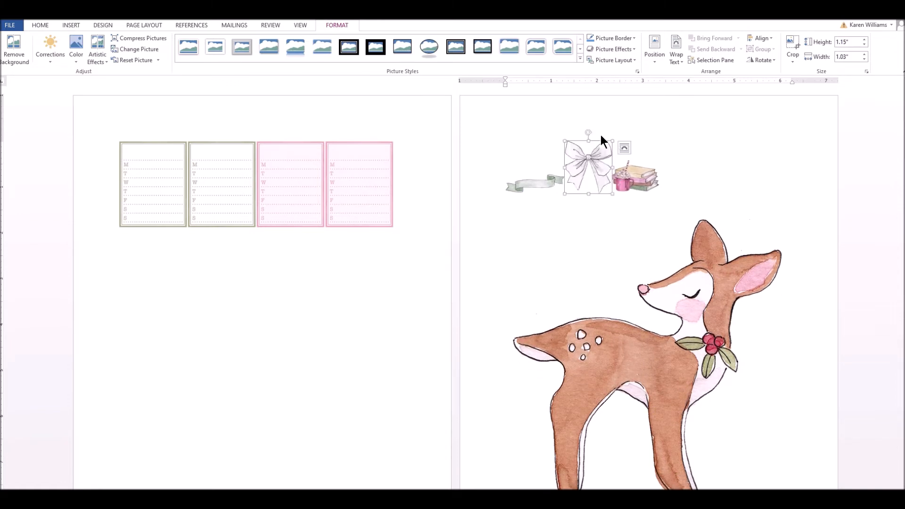
# - Shrink the cookie reindeer proportionally to about 4.06 inches high by 3.64 inches wide
pyautogui.click(708, 297)
pyautogui.scroll(-4, 742, 349)
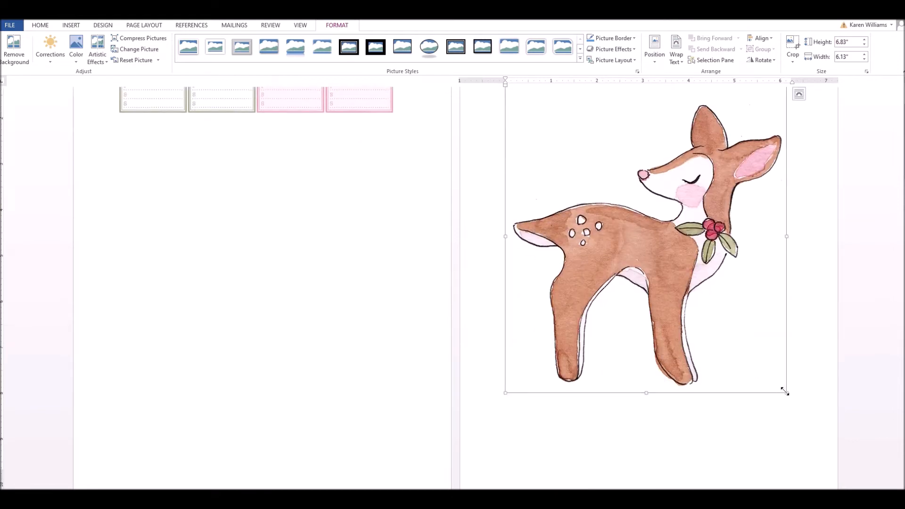
pyautogui.moveTo(785, 391); pyautogui.dragTo(670, 276)
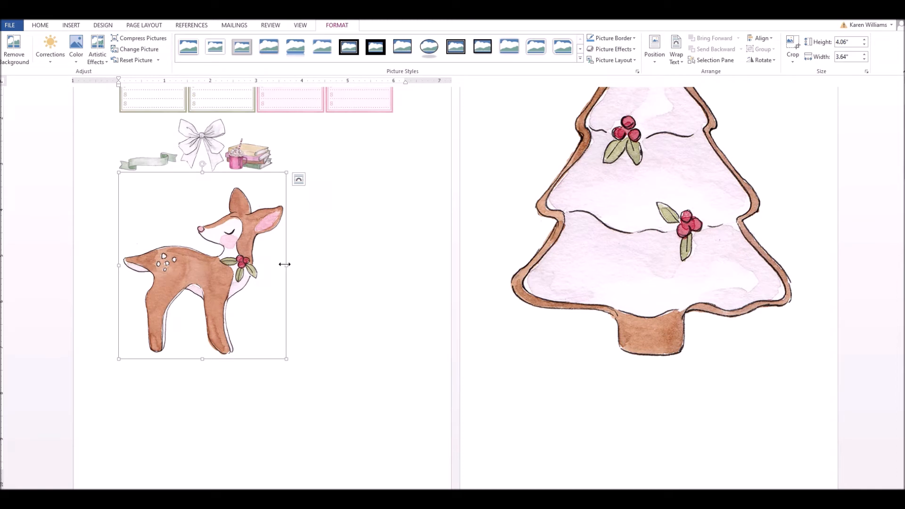
# - Try squeezing only the reindeer's width to about 1.74 inches, and undo the distortion
pyautogui.moveTo(282, 266); pyautogui.dragTo(198, 266)
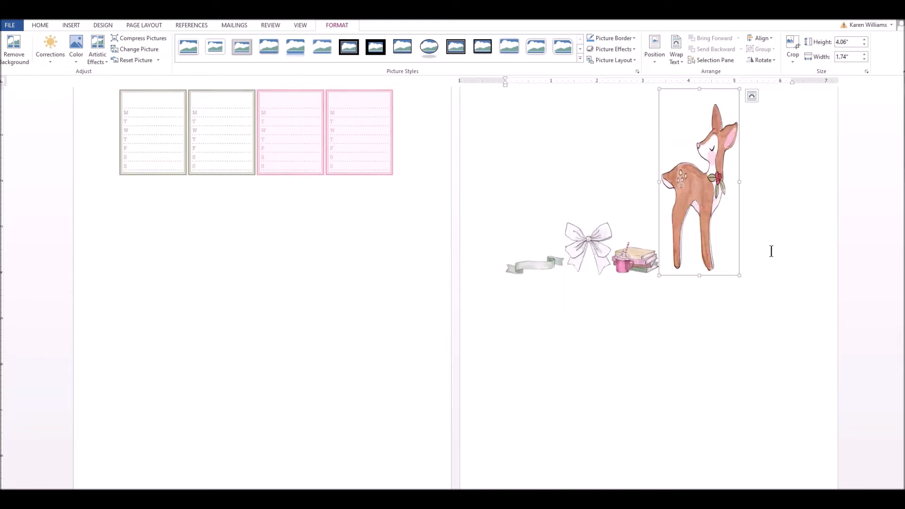
pyautogui.hotkey('ctrl', 'z')
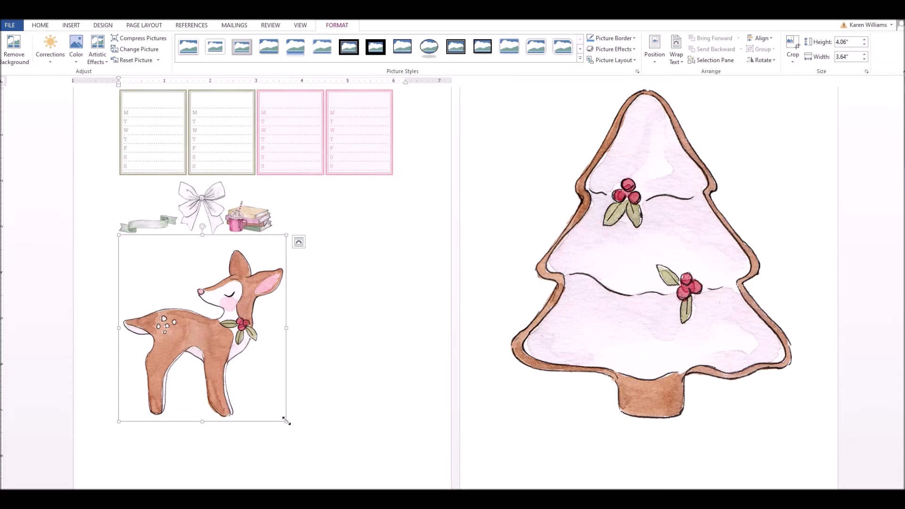
# - Shrink the reindeer proportionally to fit beside the cocoa and books, and the cookie tree to about 1.99 by 1.67 inches
pyautogui.moveTo(287, 421); pyautogui.dragTo(159, 272)
pyautogui.click(685, 334)
pyautogui.scroll(-1, 729, 370)
pyautogui.scroll(-3, 732, 372)
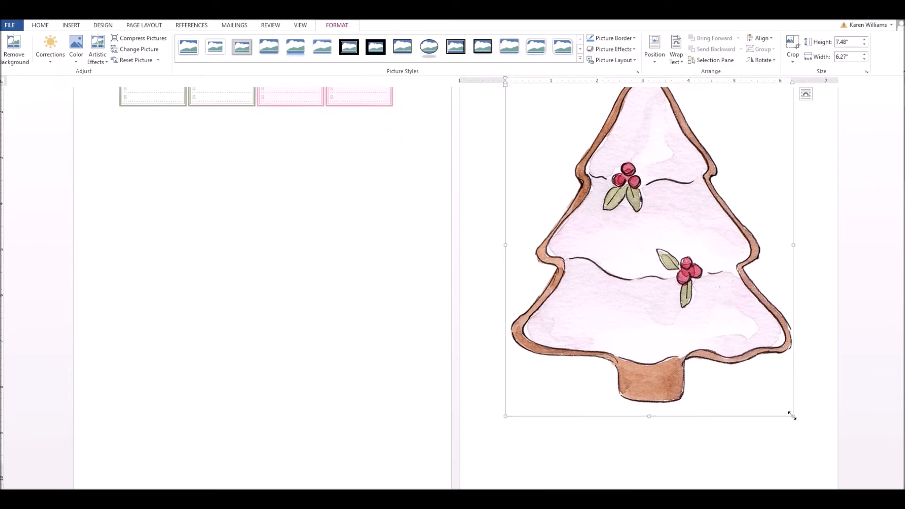
pyautogui.moveTo(790, 412); pyautogui.dragTo(582, 174)
pyautogui.scroll(4, 734, 337)
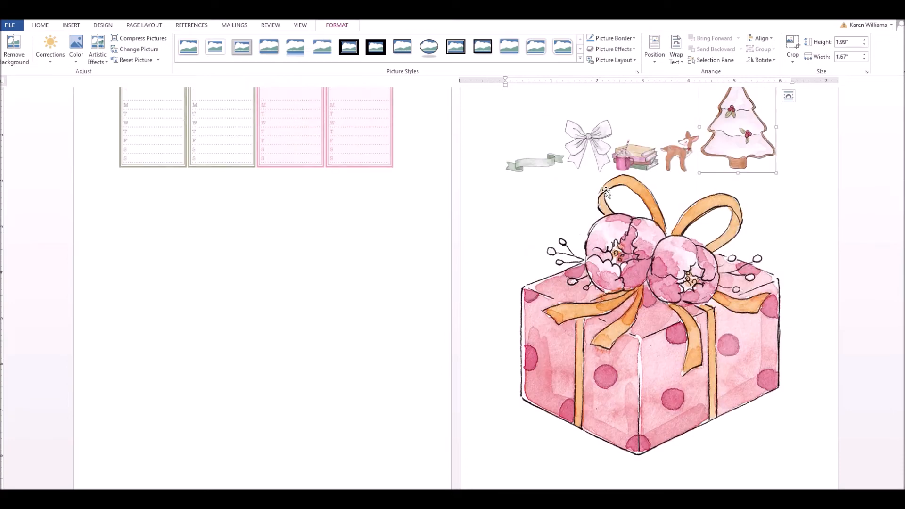
# - Shrink the polka-dot gift, the pink gift and the pink ornament proportionally so they sit side by side in the second clip-art row
pyautogui.click(735, 338)
pyautogui.moveTo(793, 467); pyautogui.dragTo(540, 229)
pyautogui.click(650, 332)
pyautogui.moveTo(791, 405); pyautogui.dragTo(539, 133)
pyautogui.click(657, 272)
pyautogui.moveTo(762, 348); pyautogui.dragTo(550, 133)
# - Shrink the decorated Christmas tree proportionally until it fits beside the pink ornament at a similar height
pyautogui.click(651, 340)
pyautogui.scroll(-3, 651, 339)
pyautogui.moveTo(793, 417); pyautogui.dragTo(599, 138)
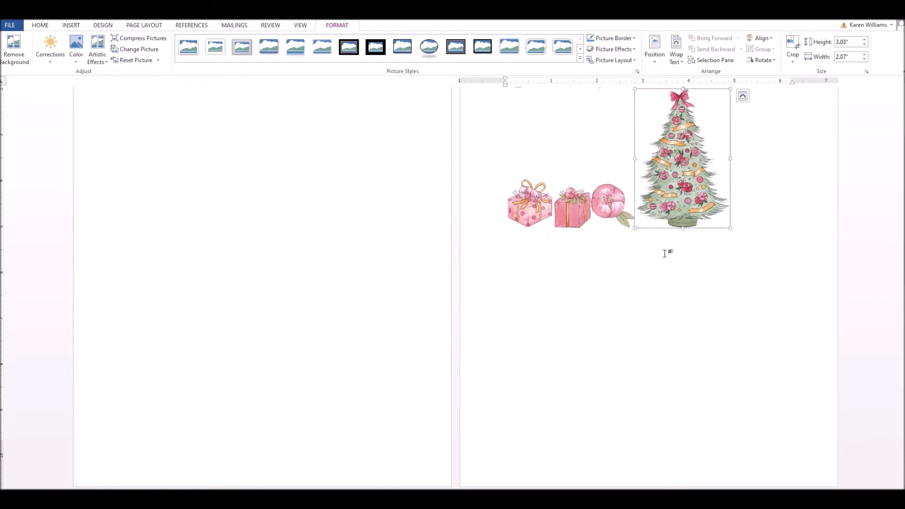
pyautogui.scroll(2, 665, 253)
pyautogui.moveTo(731, 296); pyautogui.dragTo(673, 213)
# - Set the floral wreath's width to 1.6 inches, keeping its proportions
pyautogui.click(701, 288)
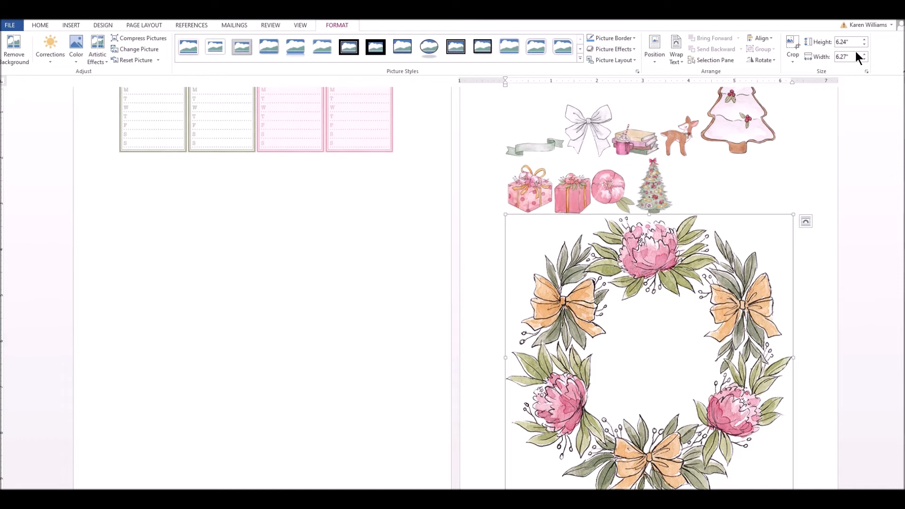
pyautogui.click(838, 56)
pyautogui.write('1.6')
pyautogui.press('Return')
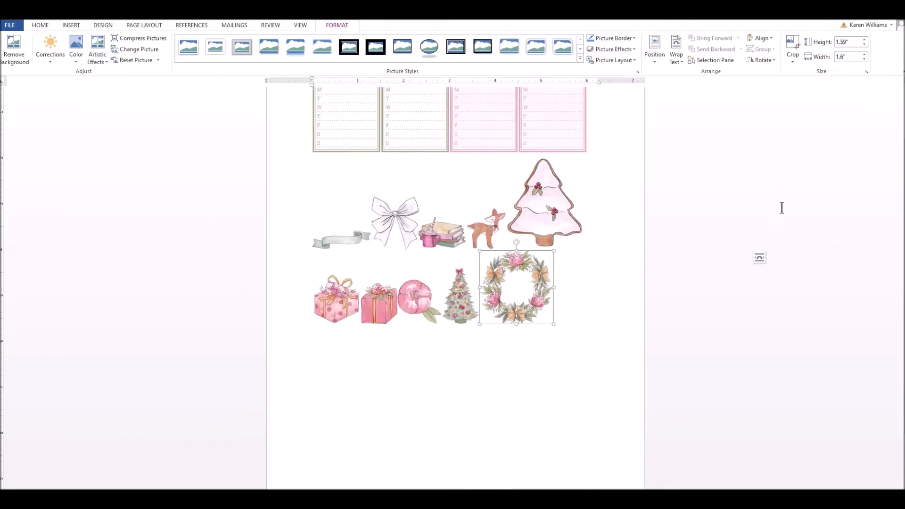
# - Shrink the cookie tree proportionally to roughly the reindeer's height, making room for another image in its row
pyautogui.click(601, 284)
pyautogui.click(546, 227)
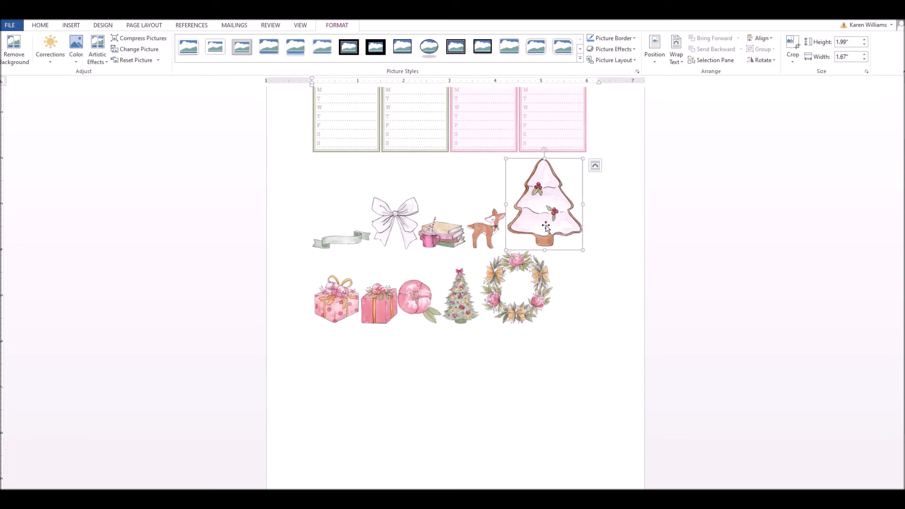
pyautogui.moveTo(583, 250); pyautogui.dragTo(546, 205)
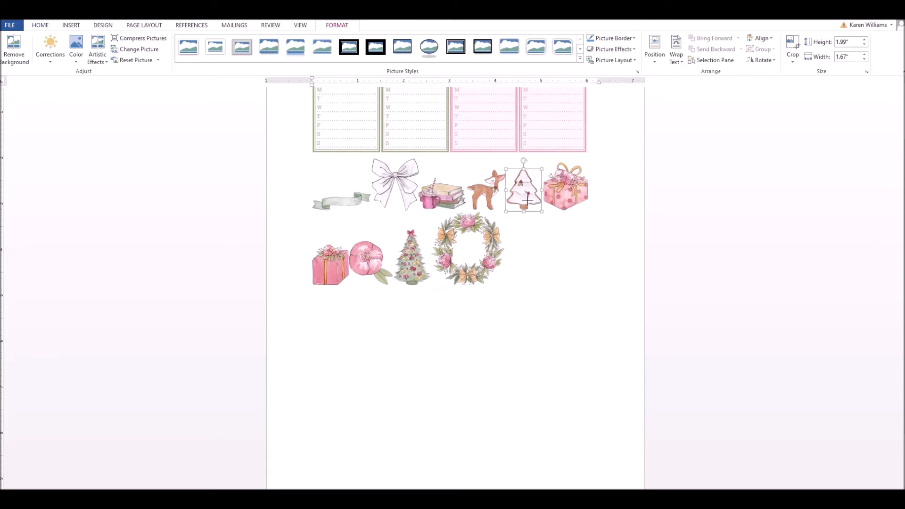
# - Duplicate the white bow and shrink the copy proportionally to a little over half its size
pyautogui.click(394, 189)
pyautogui.scroll(3, 394, 189)
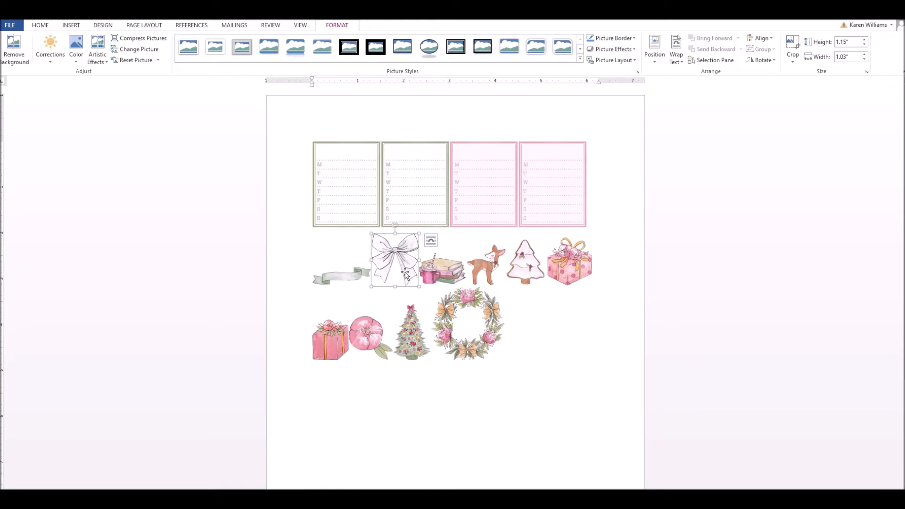
pyautogui.moveTo(404, 273); pyautogui.dragTo(424, 271)
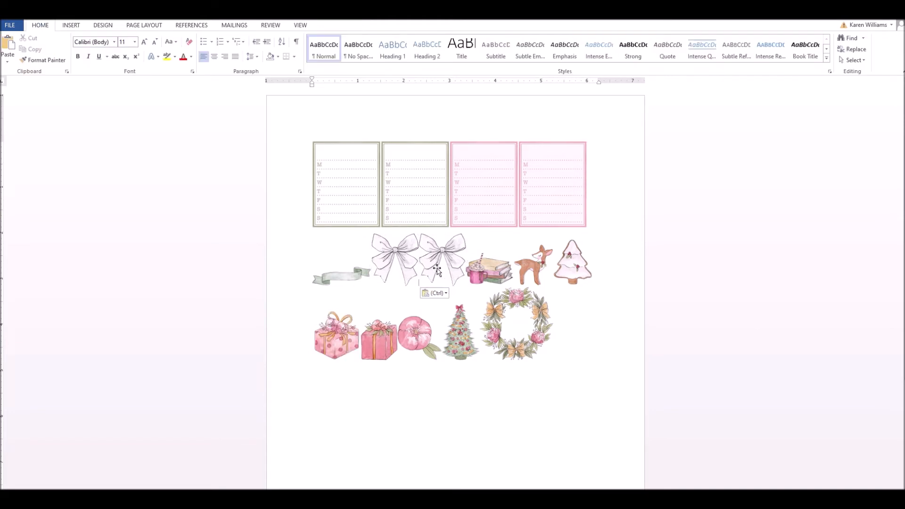
pyautogui.click(440, 262)
pyautogui.moveTo(465, 286); pyautogui.dragTo(444, 264)
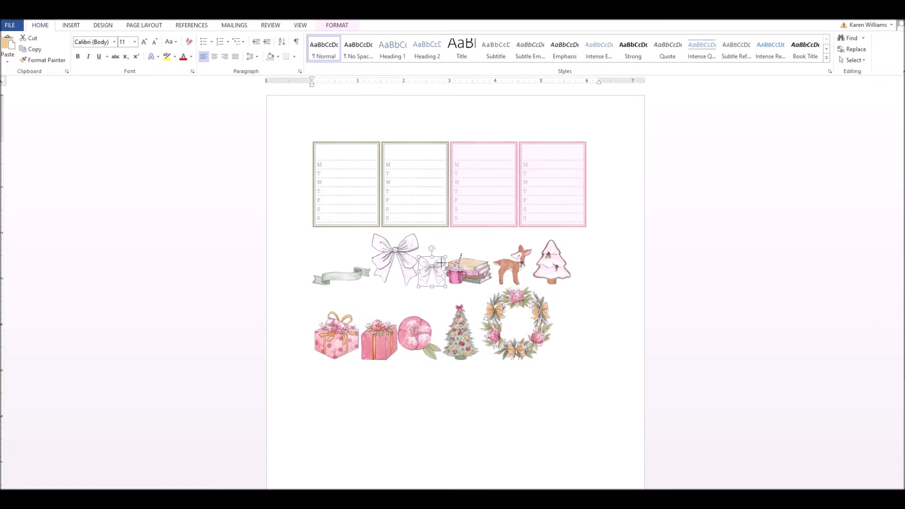
# - Set the small bow's text wrapping to In Front of Text and centre it on the top edge of the second green weekly box
pyautogui.click(433, 238)
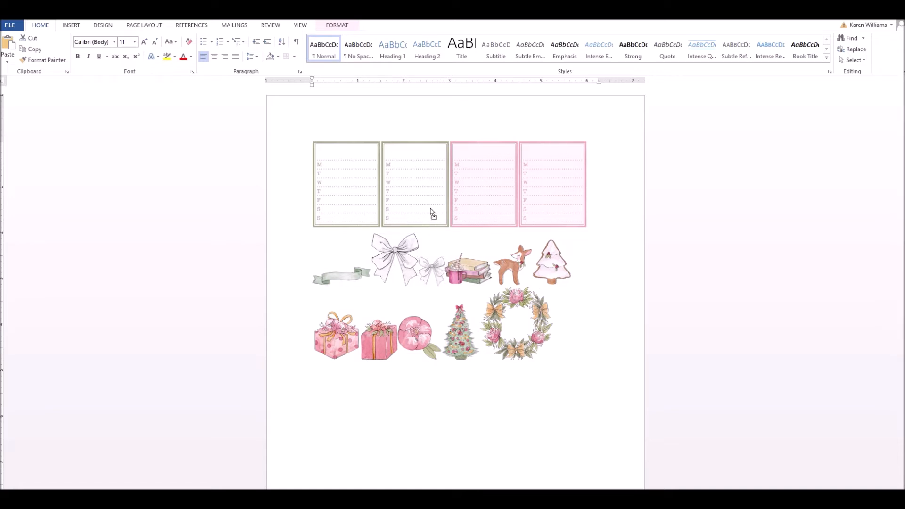
pyautogui.moveTo(415, 153); pyautogui.dragTo(413, 149)
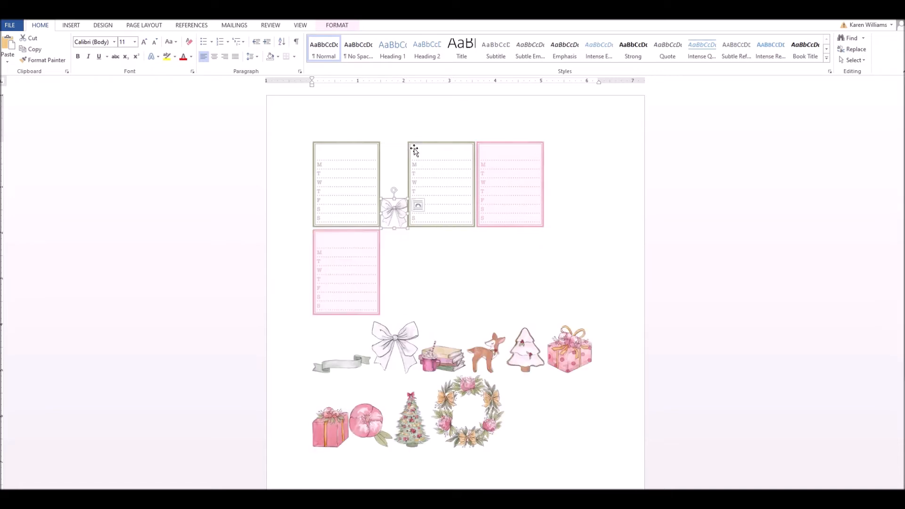
pyautogui.rightClick(399, 219)
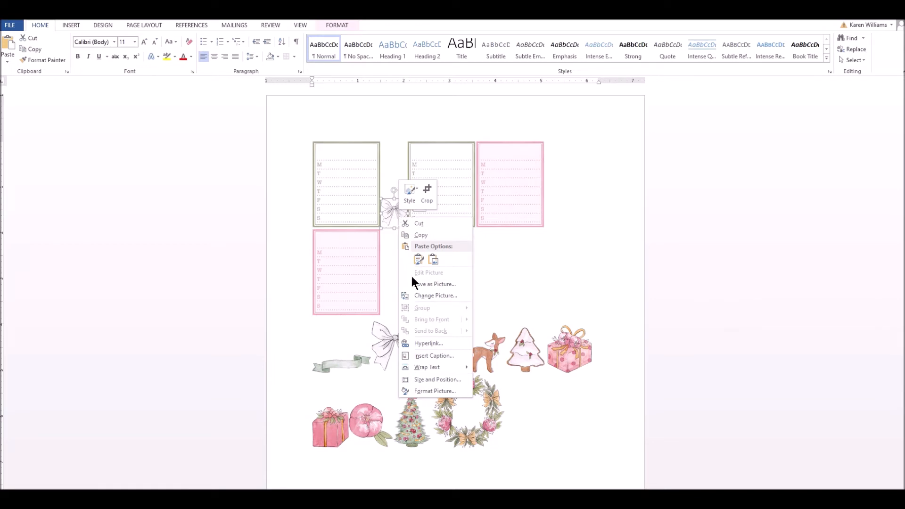
pyautogui.moveTo(423, 367)
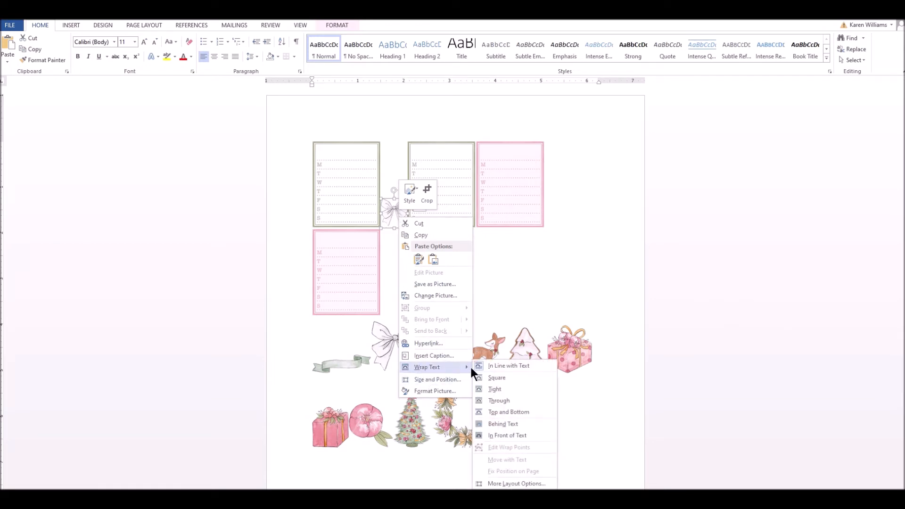
pyautogui.click(510, 435)
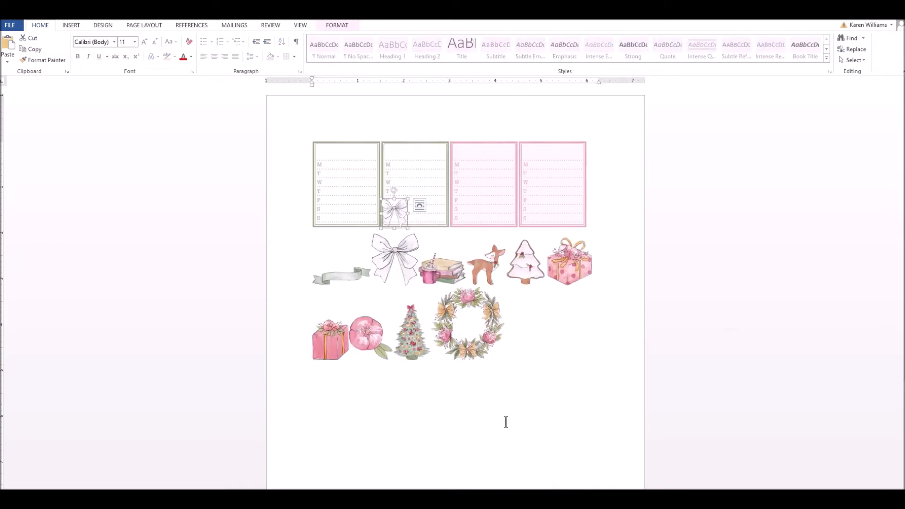
pyautogui.moveTo(395, 204); pyautogui.dragTo(418, 146)
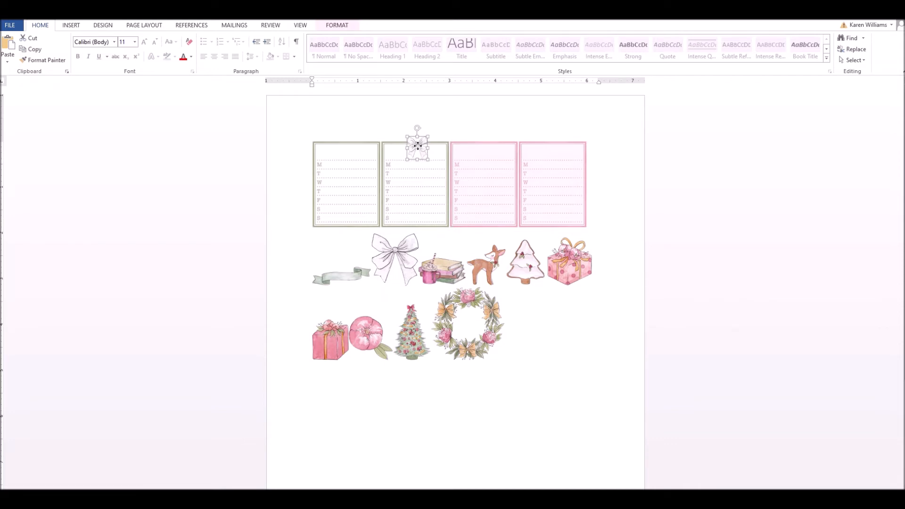
pyautogui.moveTo(418, 147); pyautogui.dragTo(418, 146)
pyautogui.click(430, 185)
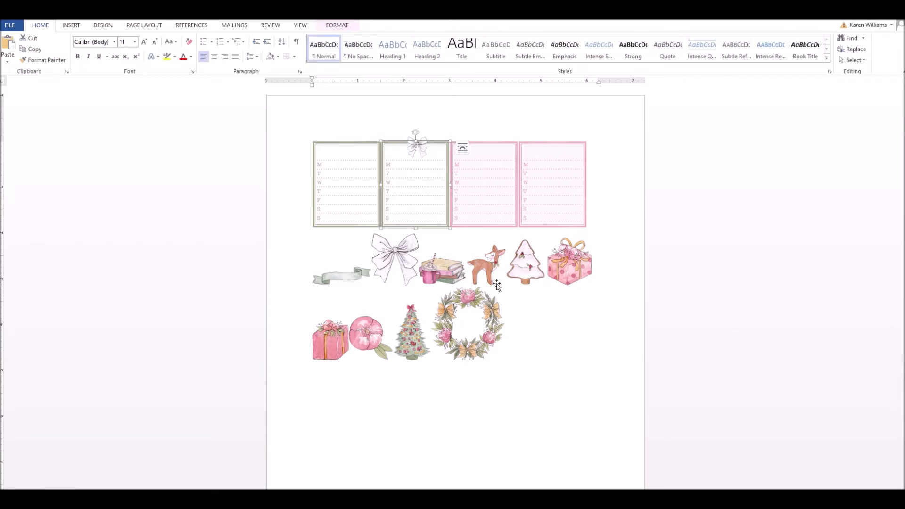
# - Duplicate the cookie tree and shrink the copy proportionally for use on the second pink weekly box
pyautogui.click(527, 273)
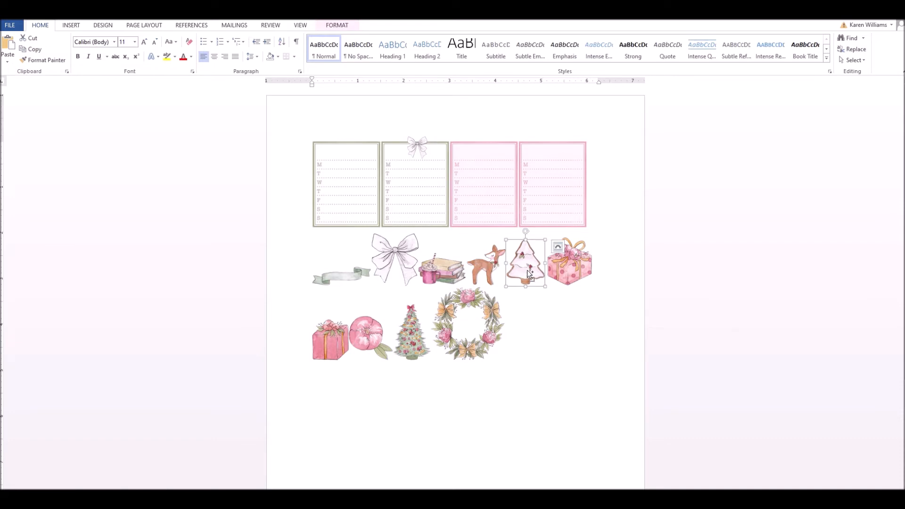
pyautogui.hotkey('ctrl', 'v')
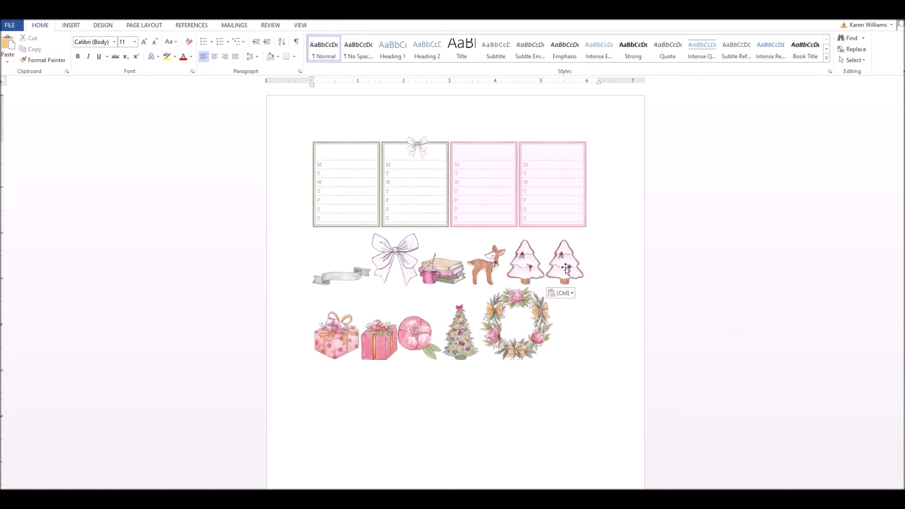
pyautogui.click(566, 269)
pyautogui.moveTo(585, 285); pyautogui.dragTo(578, 216)
# - Set the small cookie tree's wrapping to In Front of Text and place it over the second pink weekly box's lower-right corner
pyautogui.click(533, 212)
pyautogui.rightClick(536, 211)
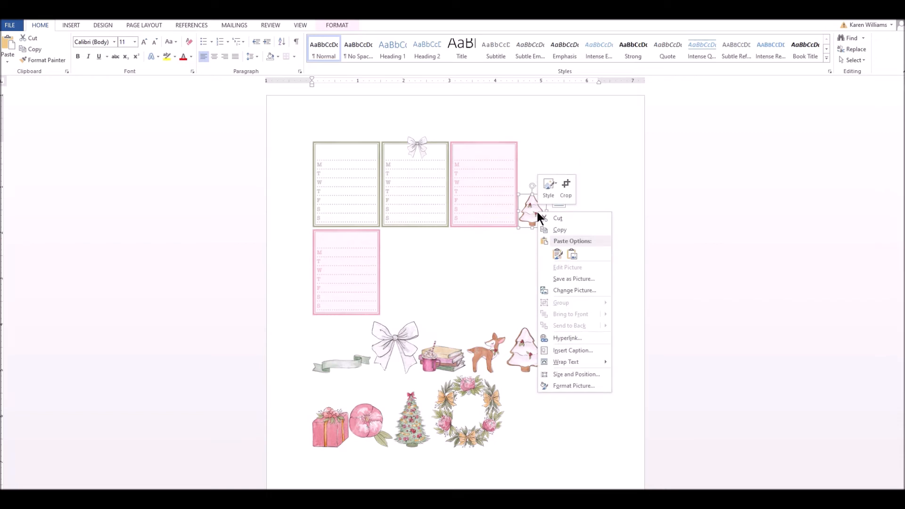
pyautogui.moveTo(569, 363)
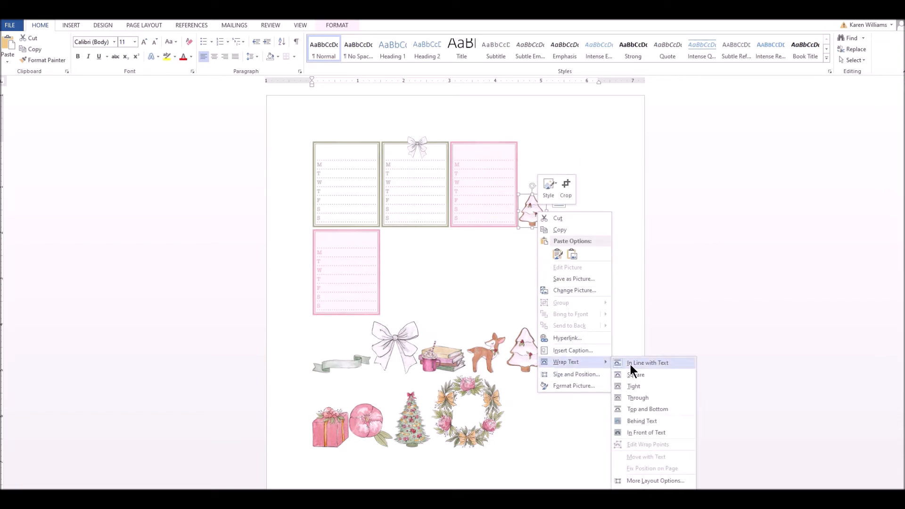
pyautogui.click(642, 432)
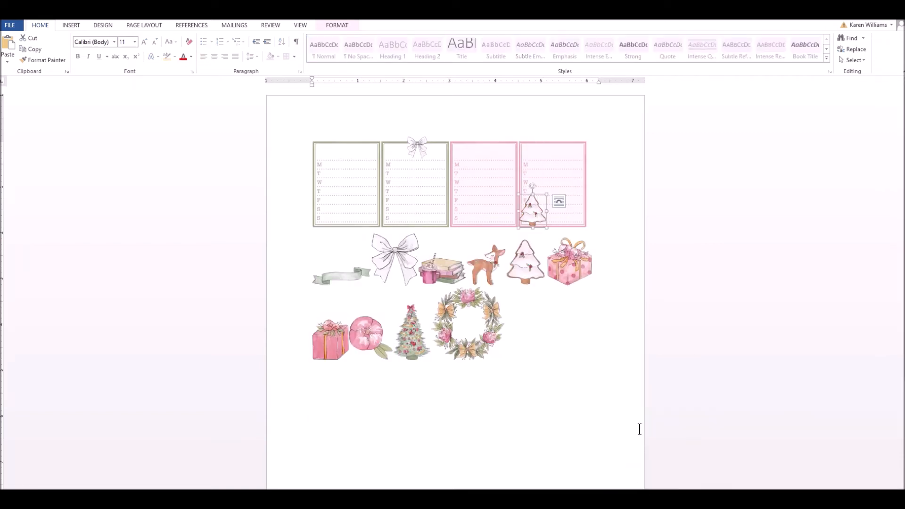
pyautogui.moveTo(533, 211); pyautogui.dragTo(582, 215)
pyautogui.click(620, 271)
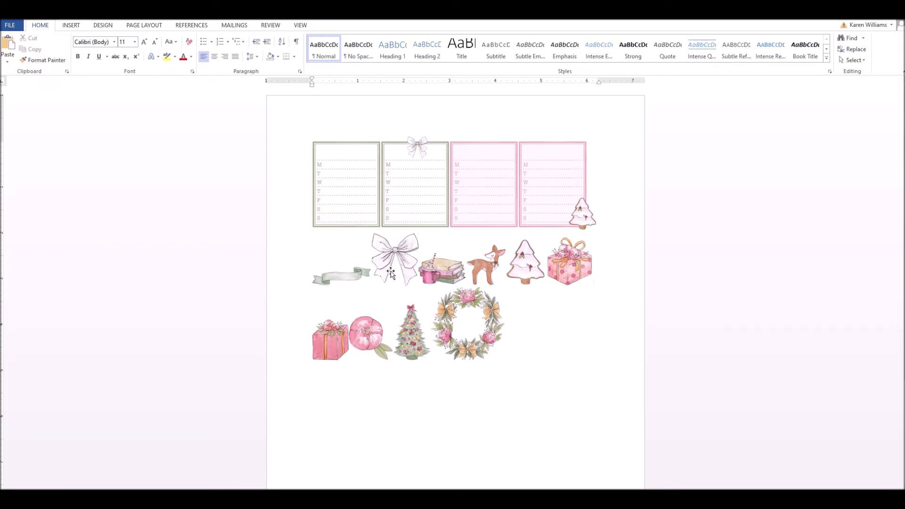
# - Add small gaps between the banner, bow, cocoa and books, reindeer, cookie tree and gift in the first clip-art row
pyautogui.click(580, 262)
pyautogui.press('Left')
pyautogui.click(517, 266)
pyautogui.press('Left')
pyautogui.click(489, 264)
pyautogui.press('Left')
pyautogui.click(443, 270)
pyautogui.press('Left')
pyautogui.click(399, 264)
pyautogui.press('Left')
# - Delete the polka-dot gift and add a small gap between the Christmas tree and the wreath
pyautogui.click(338, 342)
pyautogui.press('Delete')
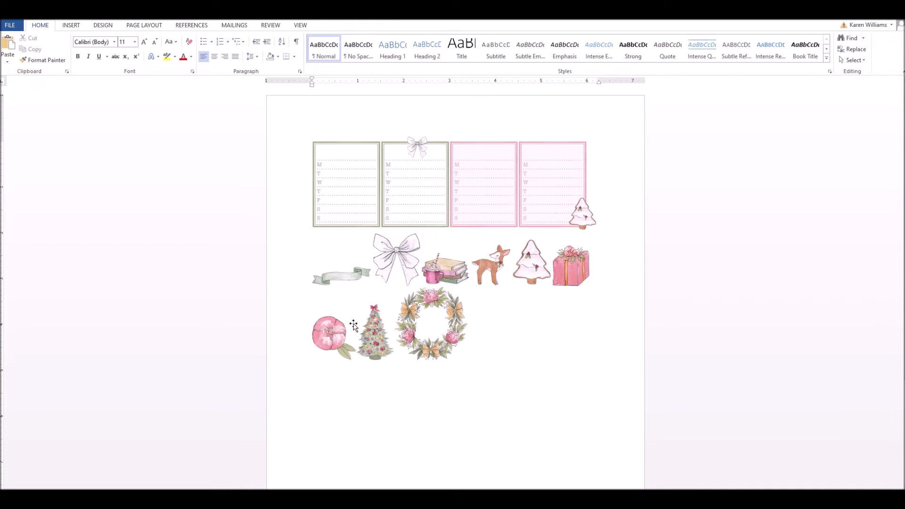
pyautogui.click(382, 335)
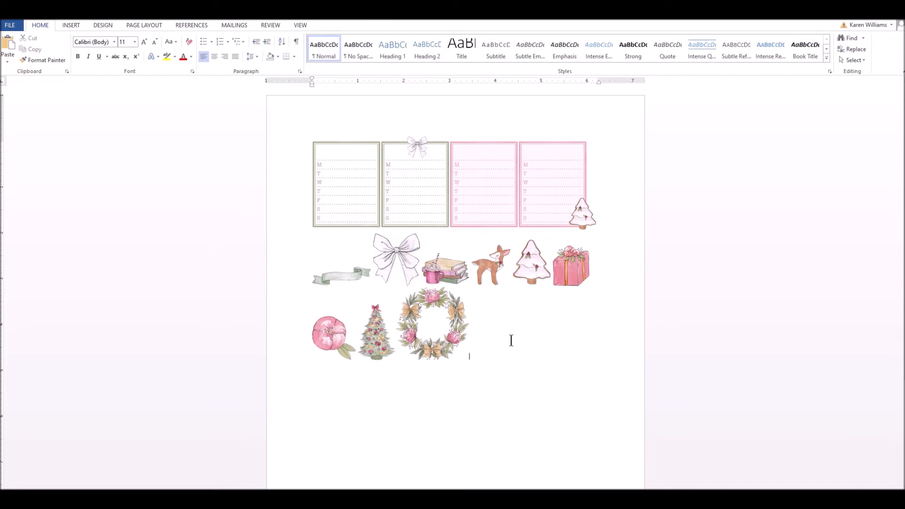
# - Insert the picture 06-BeautifulYou-BIC-(PlannersAnonymous).png from the Beautiful You folder after the wreath
pyautogui.click(71, 26)
pyautogui.click(105, 61)
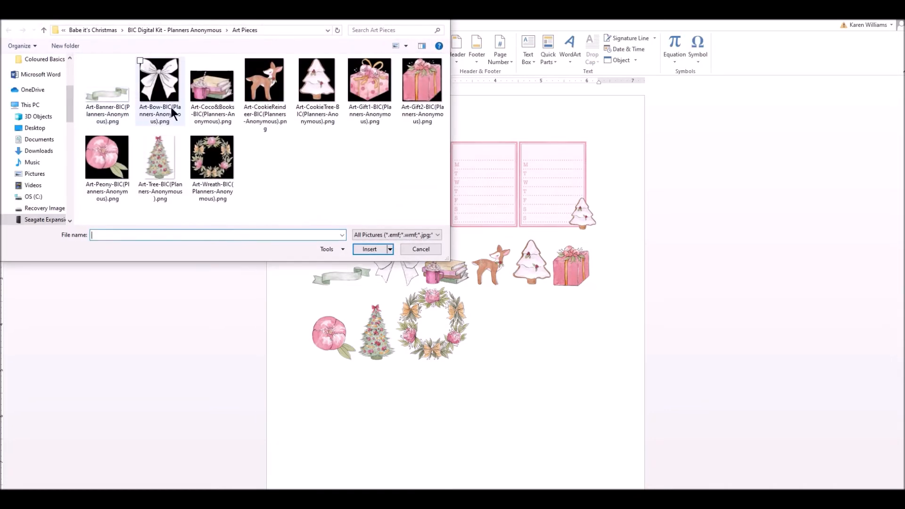
pyautogui.click(44, 30)
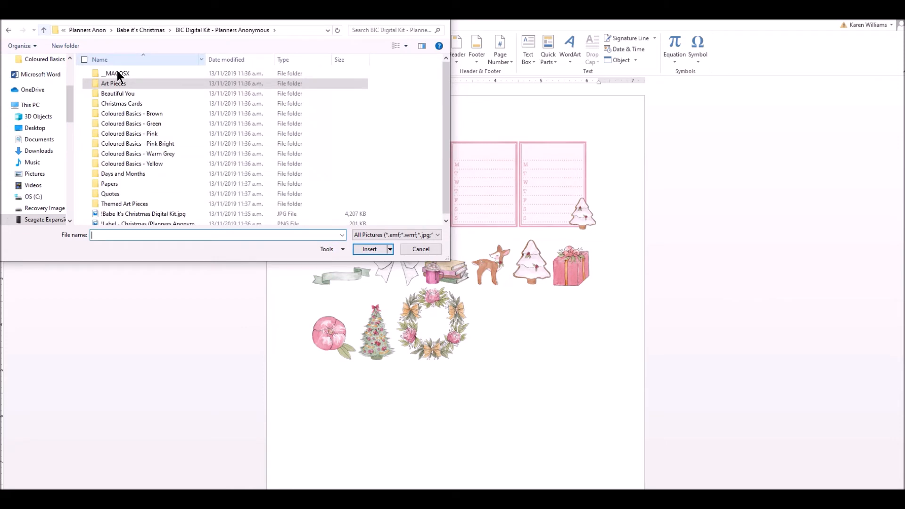
pyautogui.doubleClick(140, 92)
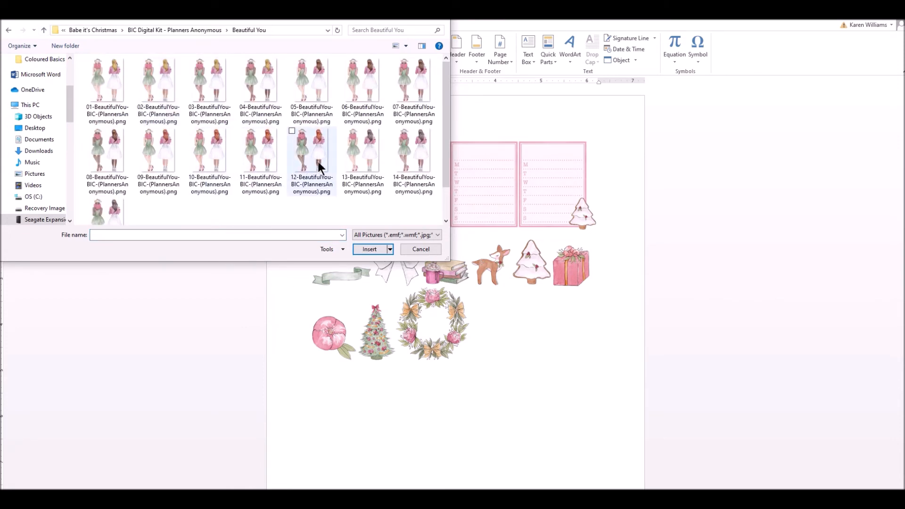
pyautogui.click(358, 88)
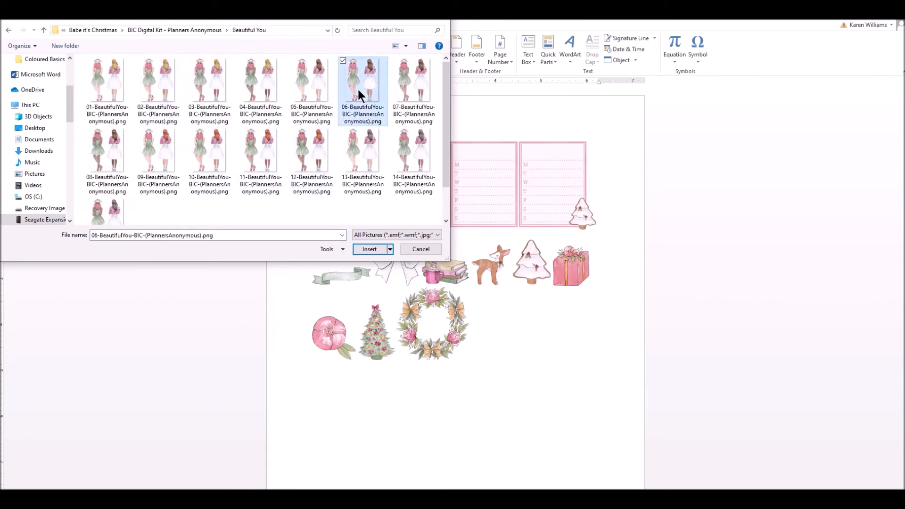
pyautogui.click(370, 250)
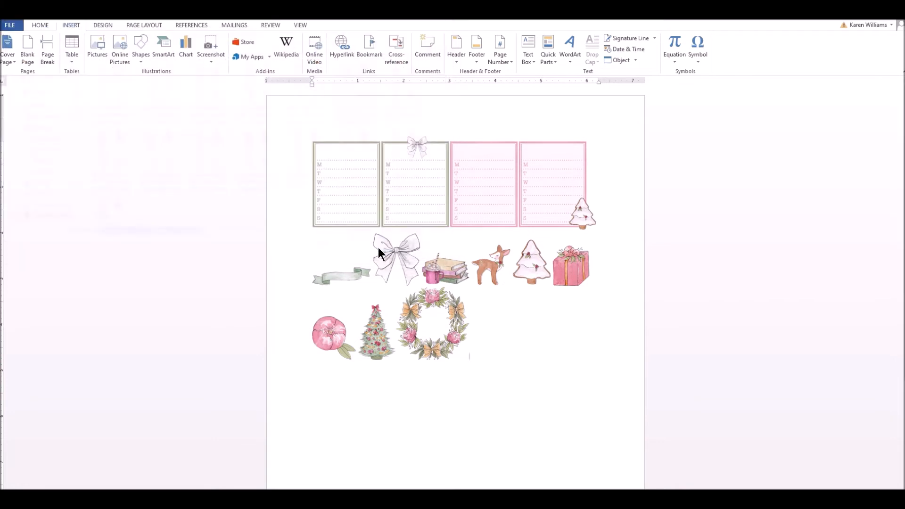
# - Shrink the picture of the two women to about 2.05 by 1.58 inches so it fits beside the wreath
pyautogui.scroll(-4, 611, 331)
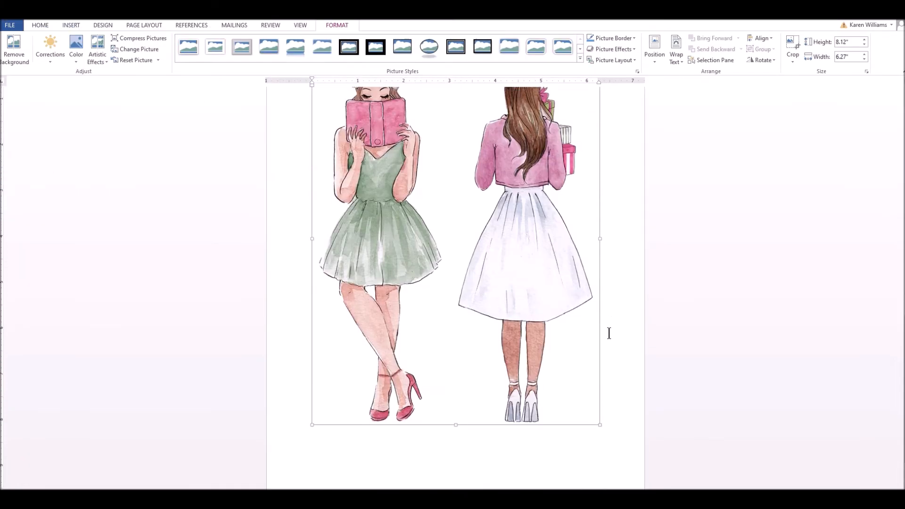
pyautogui.moveTo(600, 367); pyautogui.dragTo(377, 138)
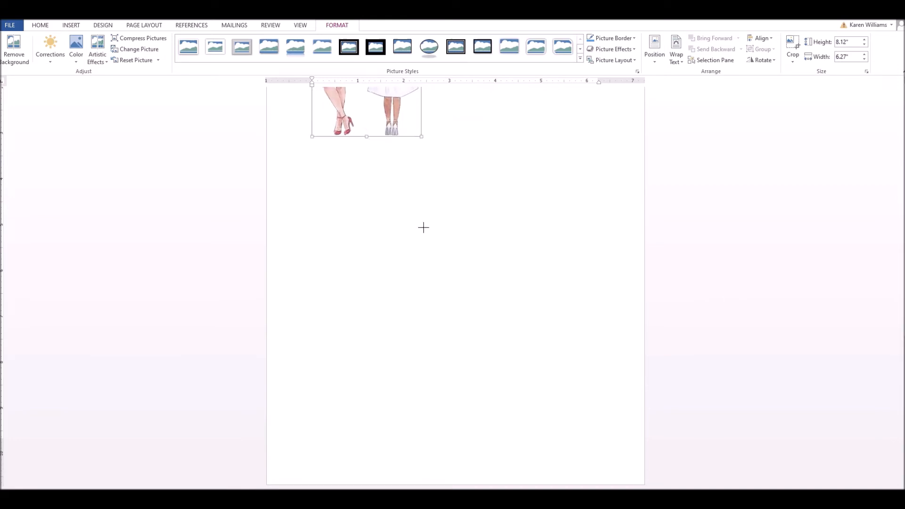
pyautogui.moveTo(578, 375); pyautogui.dragTo(541, 336)
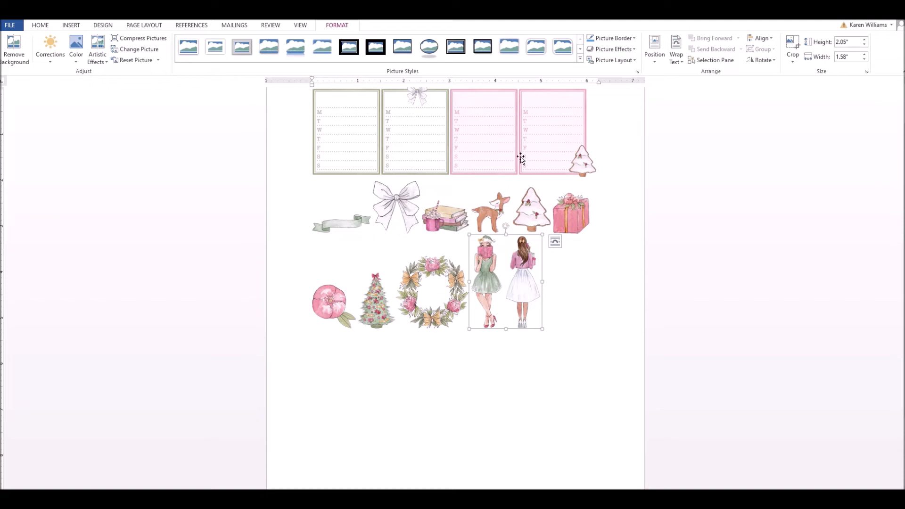
pyautogui.click(592, 328)
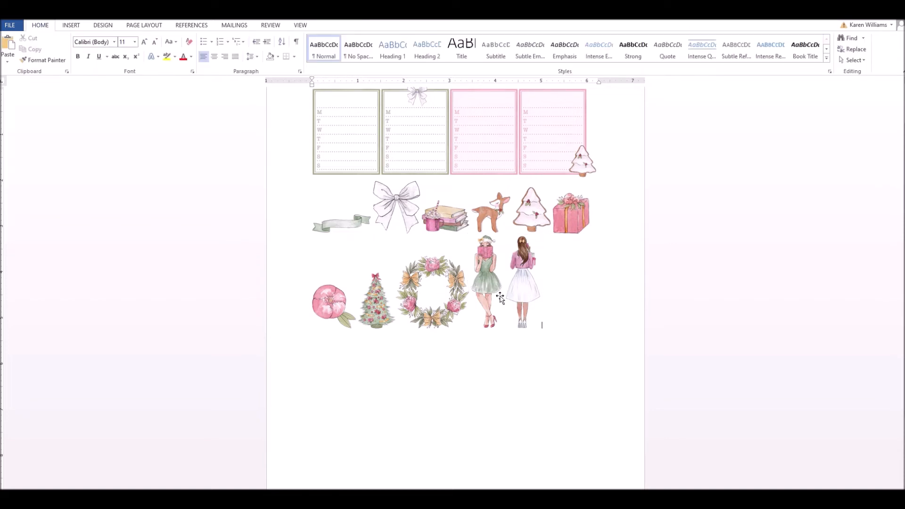
pyautogui.scroll(2, 73, 19)
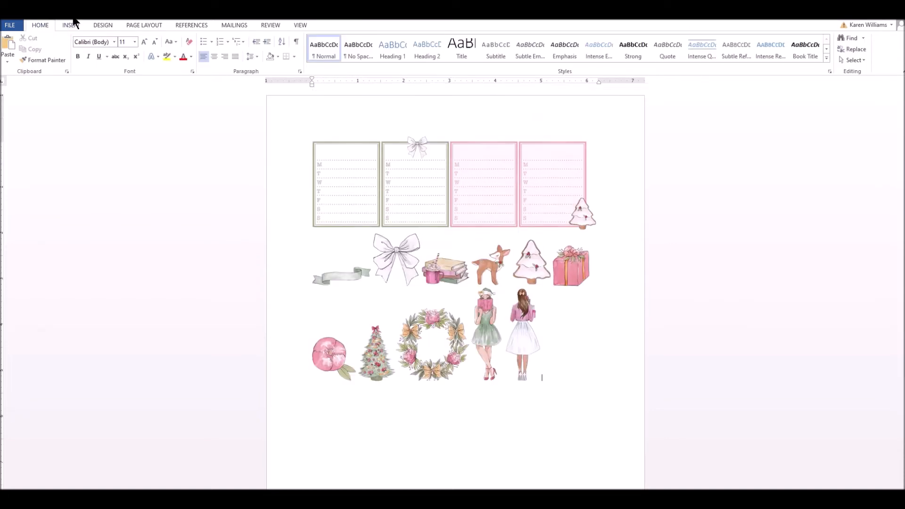
# - Insert the picture Sticky Note-BIC(Planners-Anonymous).png from the Themed Art Pieces folder after the two women
pyautogui.click(74, 25)
pyautogui.click(97, 45)
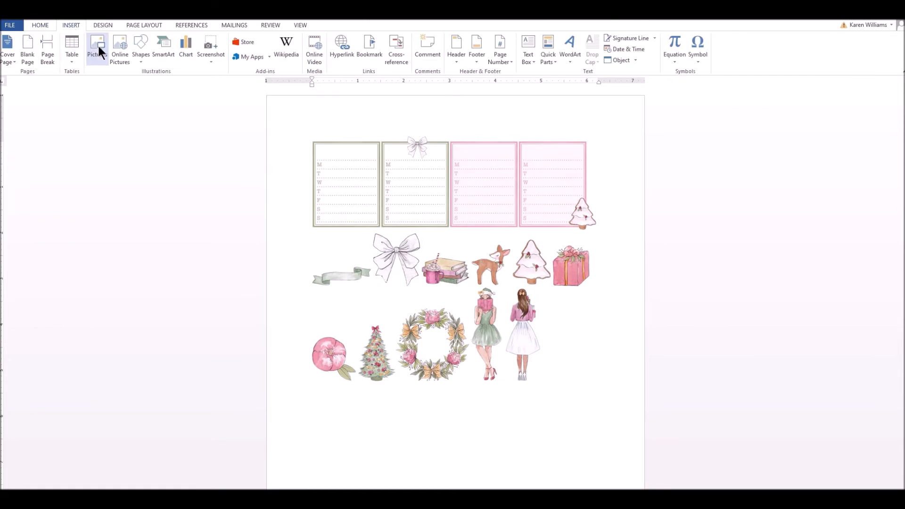
pyautogui.click(44, 30)
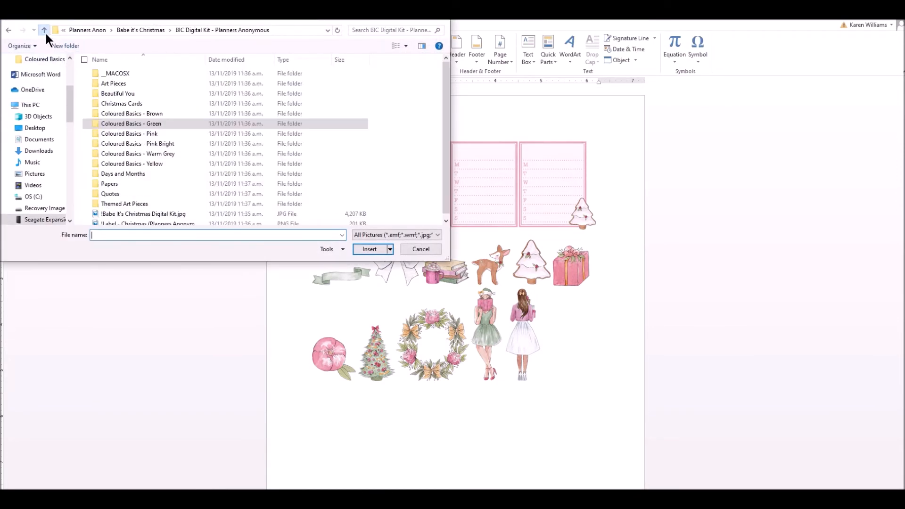
pyautogui.doubleClick(134, 204)
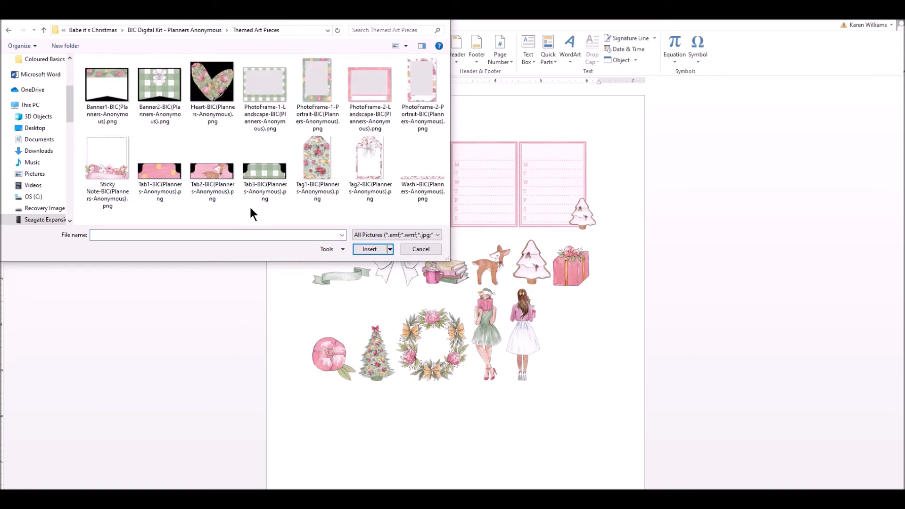
pyautogui.click(110, 168)
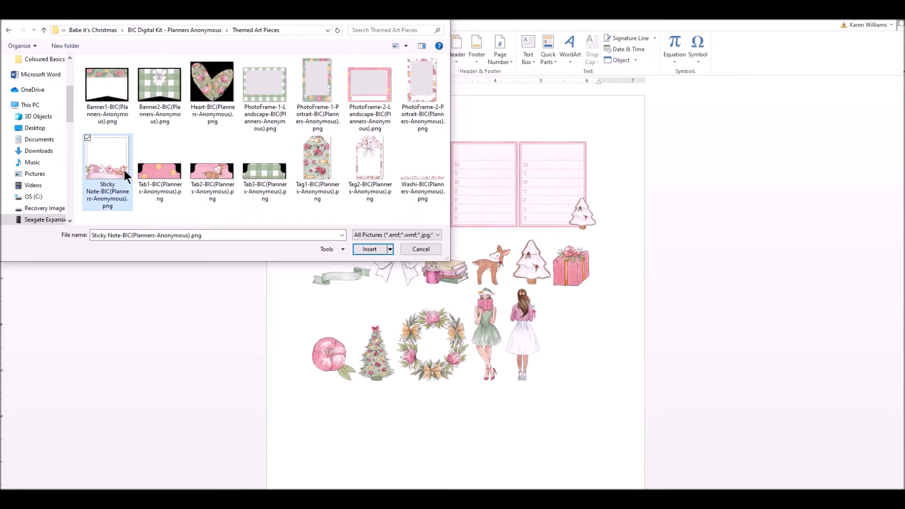
pyautogui.click(377, 249)
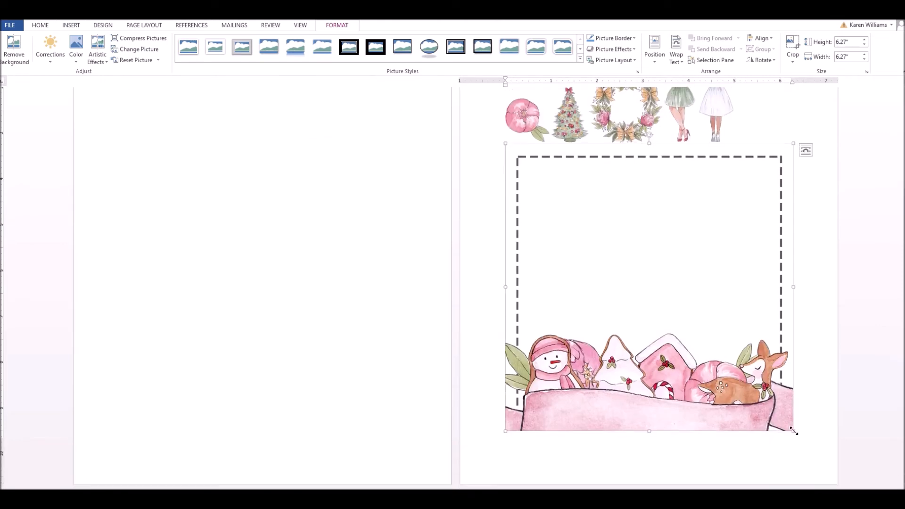
# - Scale down the sticky note picture and set its width to 1.3 inches
pyautogui.moveTo(794, 430); pyautogui.dragTo(558, 182)
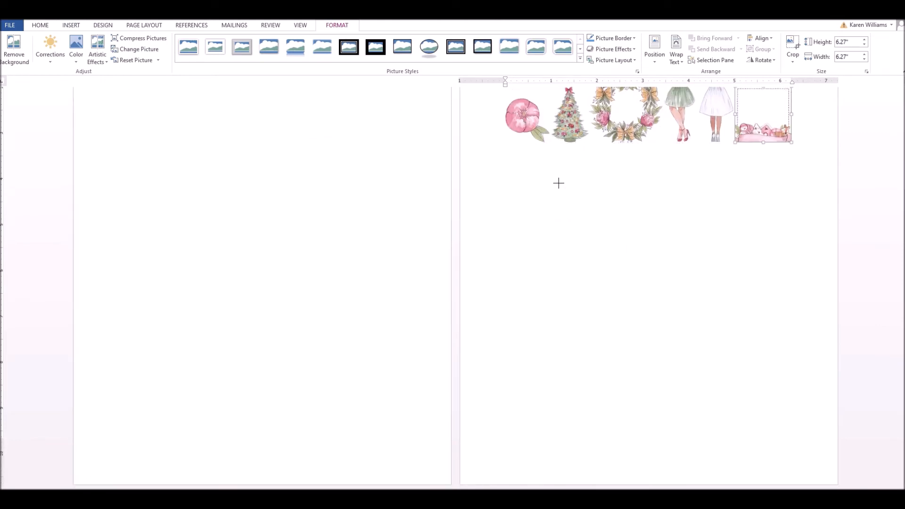
pyautogui.scroll(5, 701, 275)
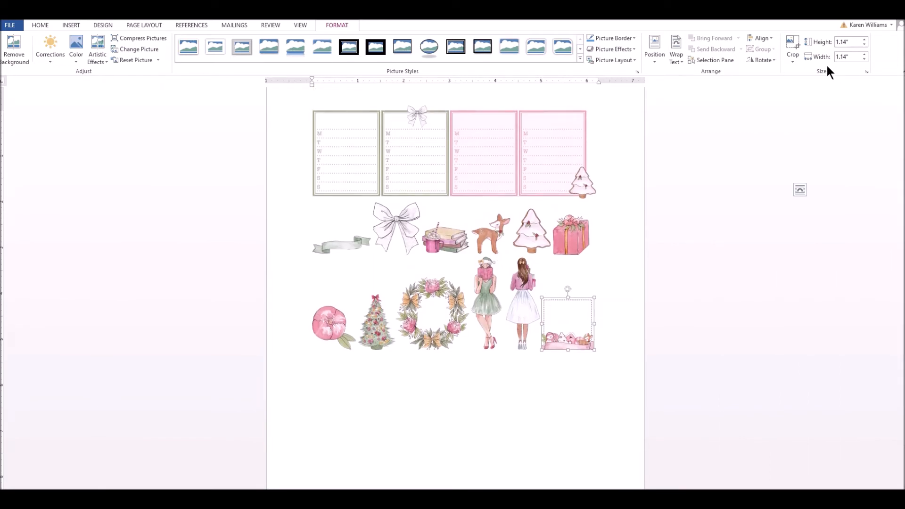
pyautogui.doubleClick(849, 58)
pyautogui.write('1.3')
pyautogui.press('Return')
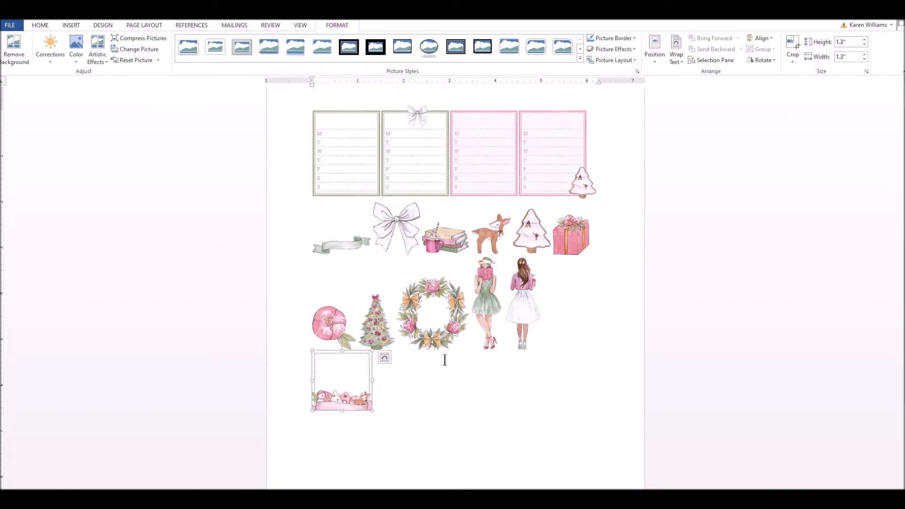
# - Add a paragraph break between the row of women and the sticky note picture
pyautogui.click(542, 344)
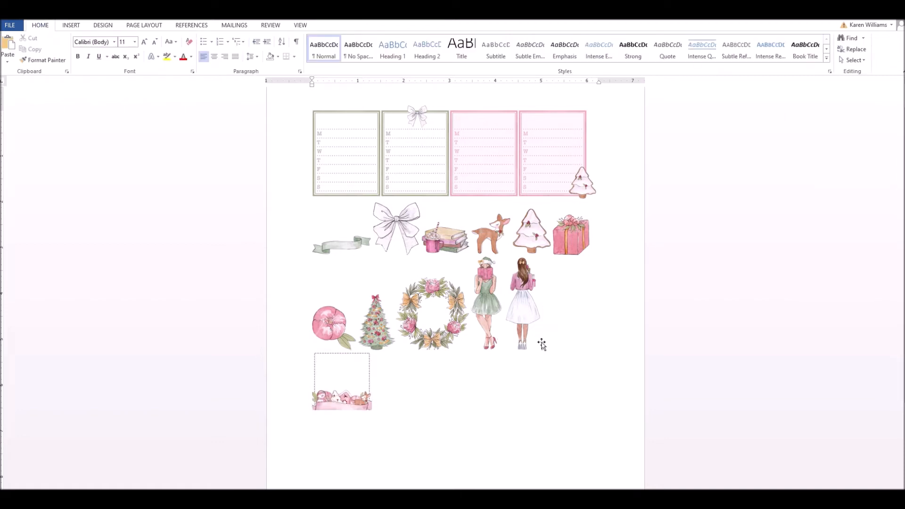
pyautogui.click(338, 396)
pyautogui.press('Return')
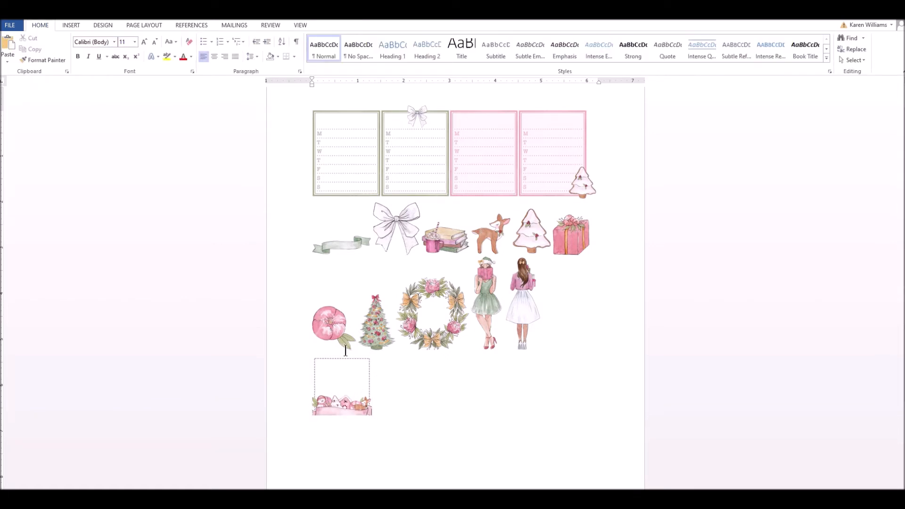
# - Duplicate the sticky note picture and place the copy beside the original
pyautogui.click(363, 393)
pyautogui.hotkey('ctrl', 'c')
pyautogui.hotkey('ctrl', 'v')
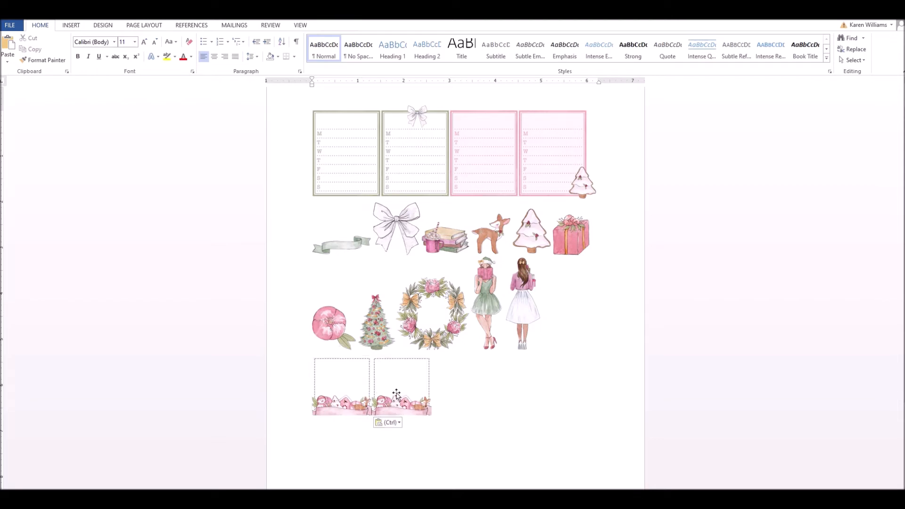
# - Insert the pink Seasons Greetings quote from the Quotes folder after the sticky notes and shrink it to about 1.14 inches wide
pyautogui.click(72, 26)
pyautogui.click(94, 40)
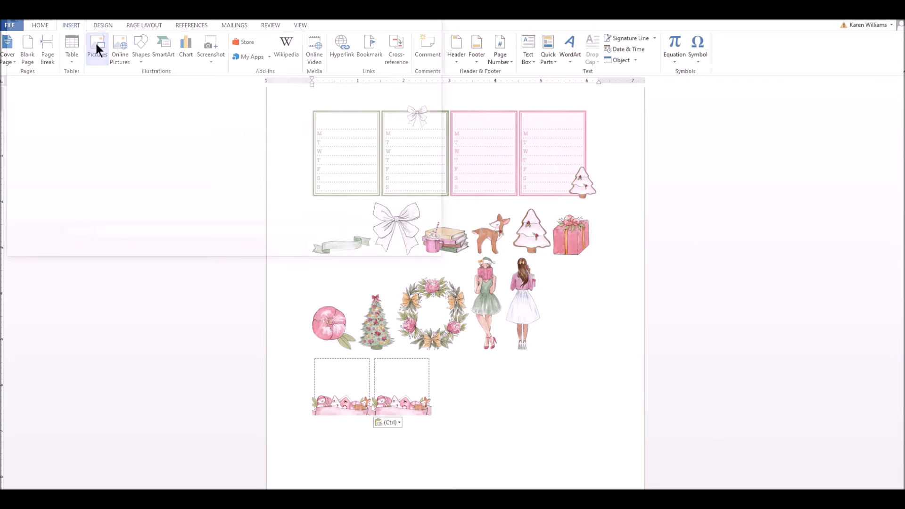
pyautogui.click(42, 30)
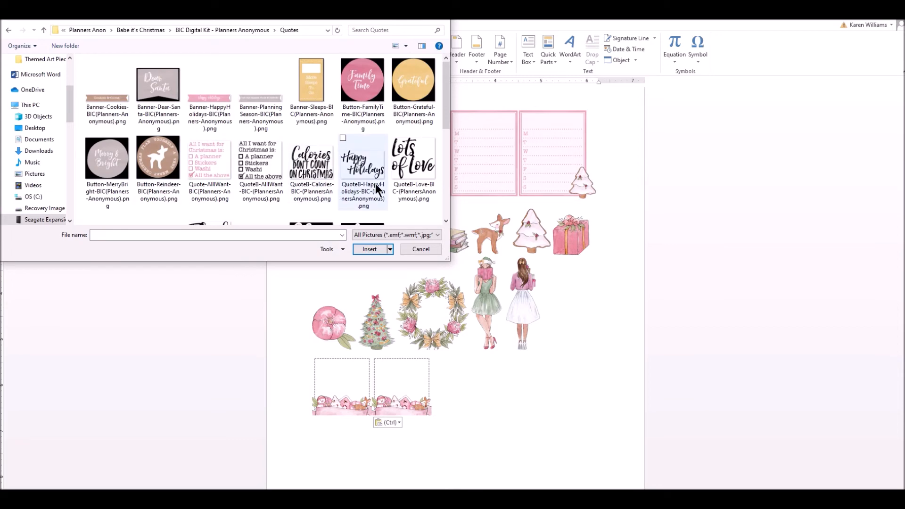
pyautogui.scroll(-3, 375, 183)
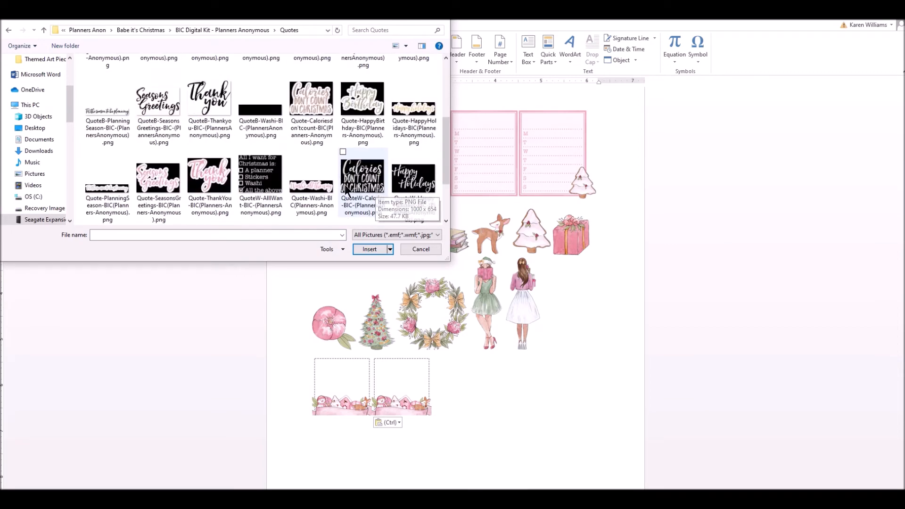
pyautogui.scroll(-2, 212, 190)
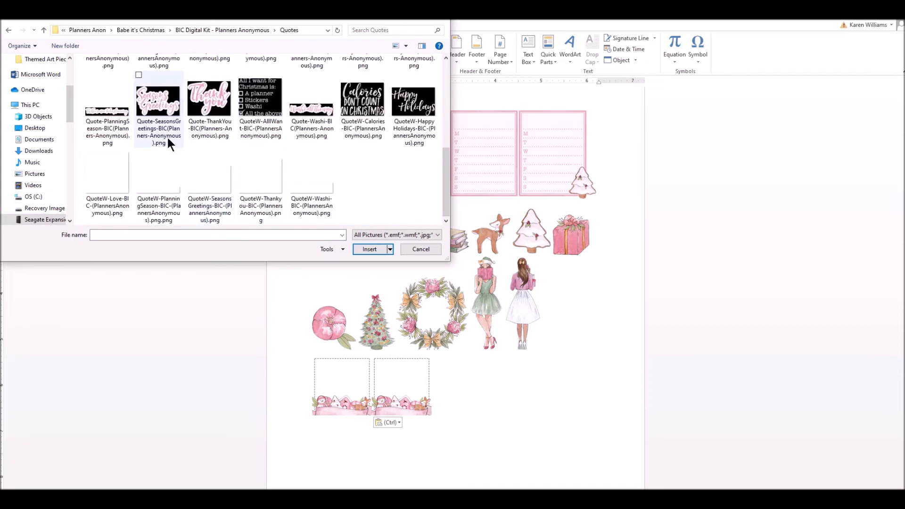
pyautogui.click(159, 104)
pyautogui.keyDown('ctrl'); pyautogui.click(195, 121); pyautogui.keyUp('ctrl')
pyautogui.click(375, 250)
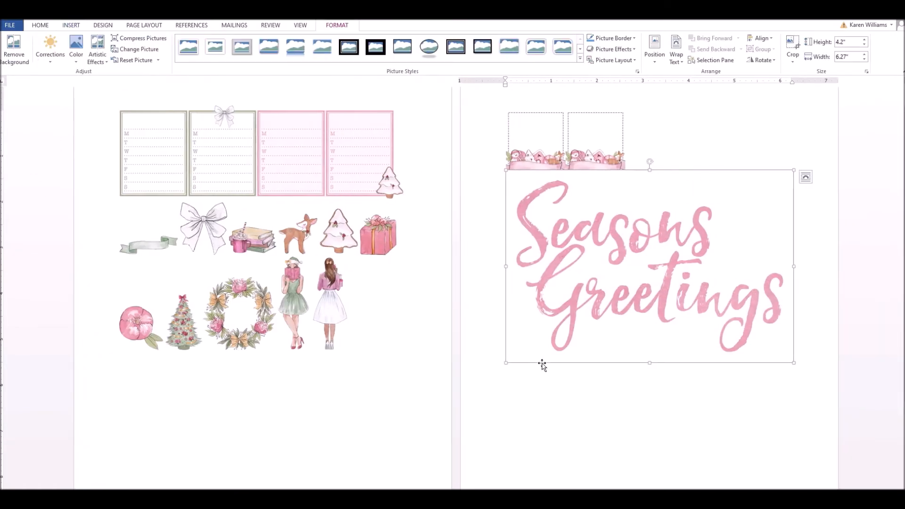
pyautogui.moveTo(763, 330); pyautogui.dragTo(559, 199)
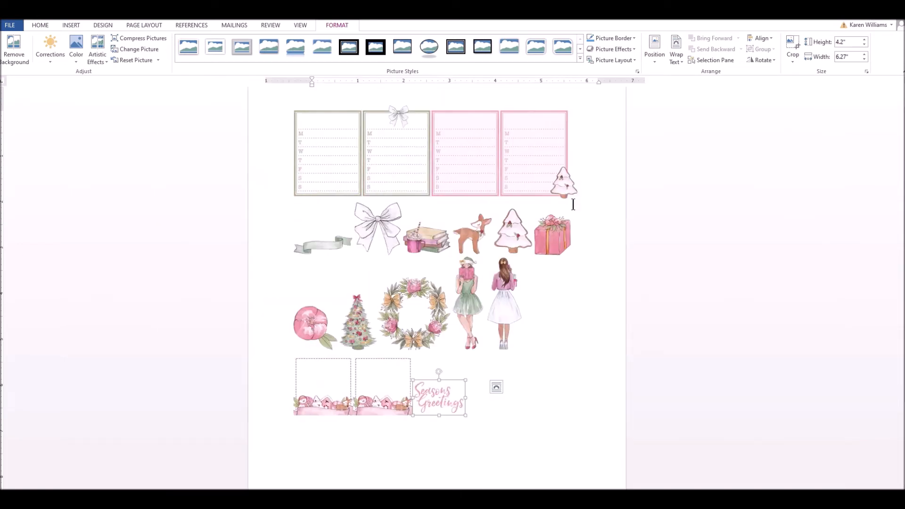
# - Set the Seasons Greetings quote's text wrapping to In Front of Text and place it, about 1.01 inches wide, on the first sticky note
pyautogui.rightClick(454, 404)
pyautogui.moveTo(482, 372)
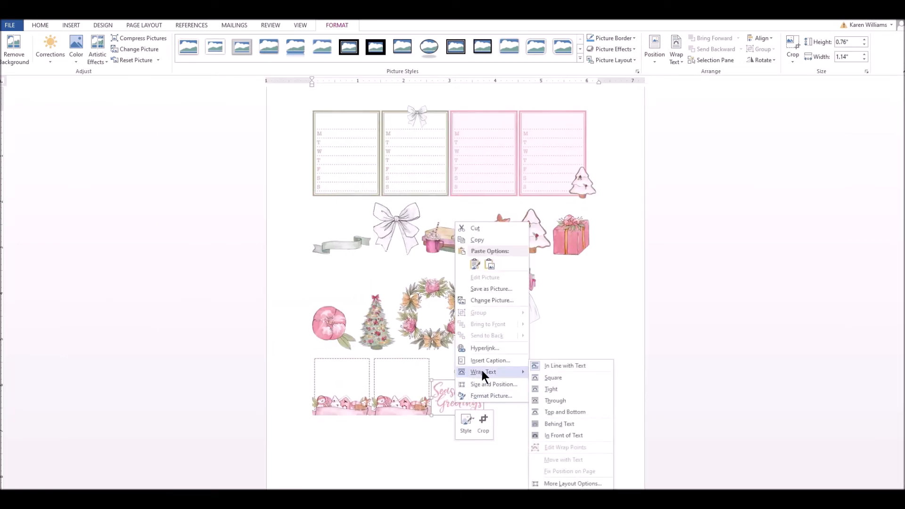
pyautogui.click(573, 435)
pyautogui.moveTo(465, 401); pyautogui.dragTo(335, 376)
pyautogui.click(503, 424)
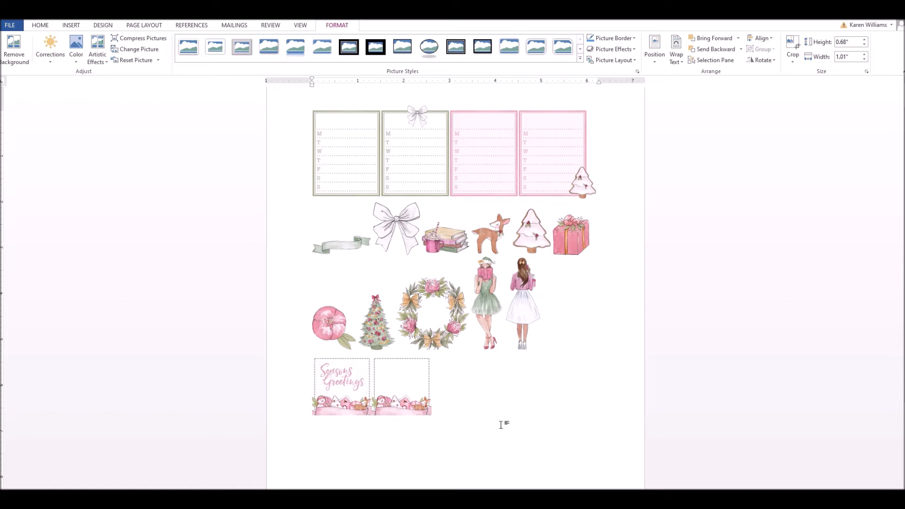
# - Paste three more copies of the blank sticky note after the Seasons Greetings one
pyautogui.click(414, 383)
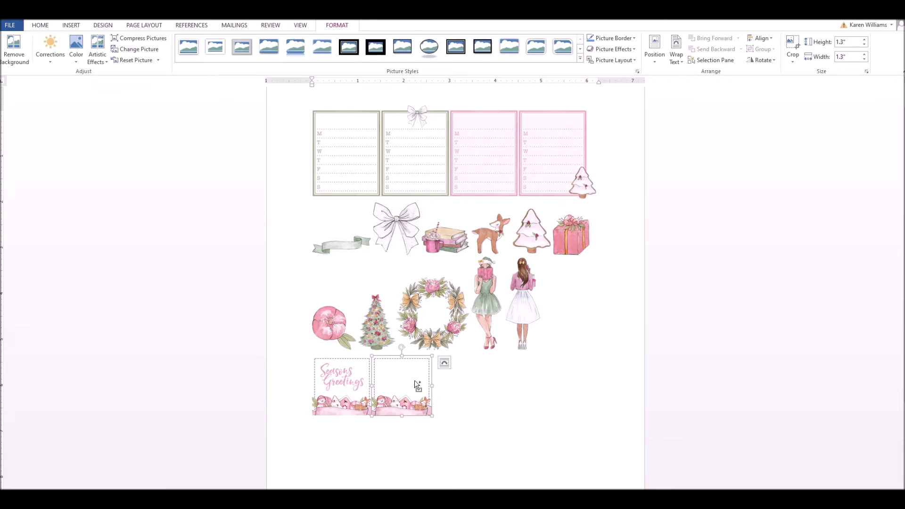
pyautogui.hotkey('ctrl', 'v')
pyautogui.hotkey('ctrl', 'v')
pyautogui.hotkey('ctrl', 'v')
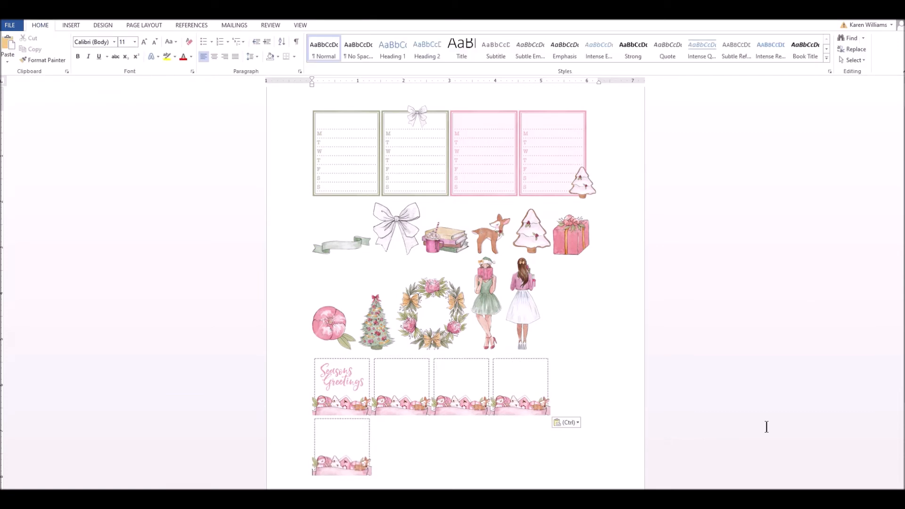
# - Set the page margins to the Narrow preset, 0.5 inches on every side
pyautogui.scroll(-1, 767, 426)
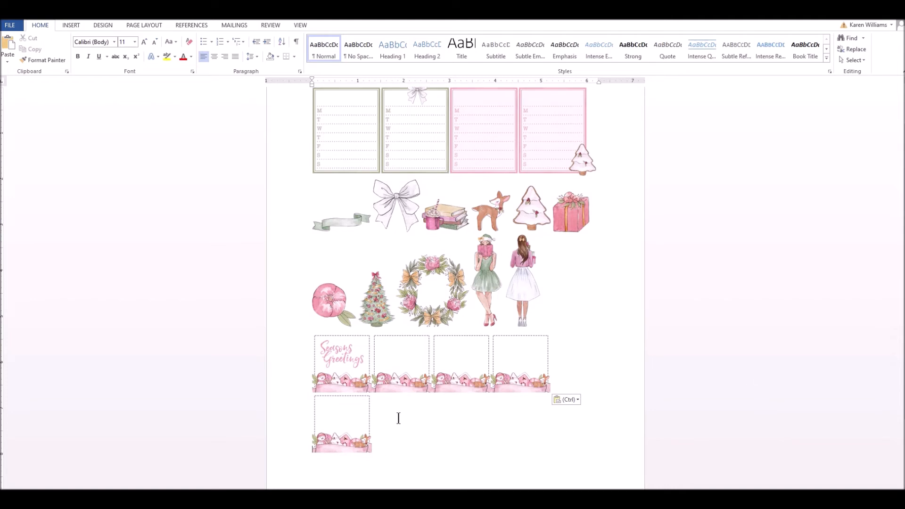
pyautogui.scroll(1, 764, 416)
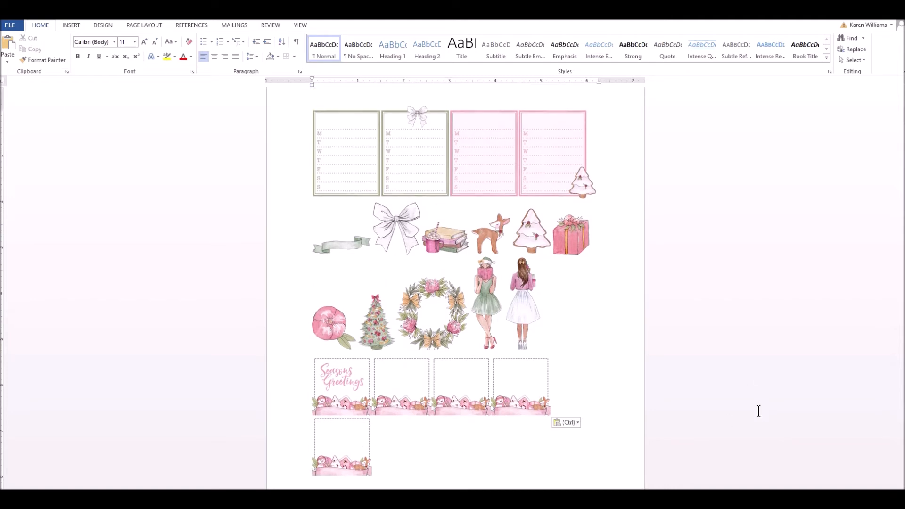
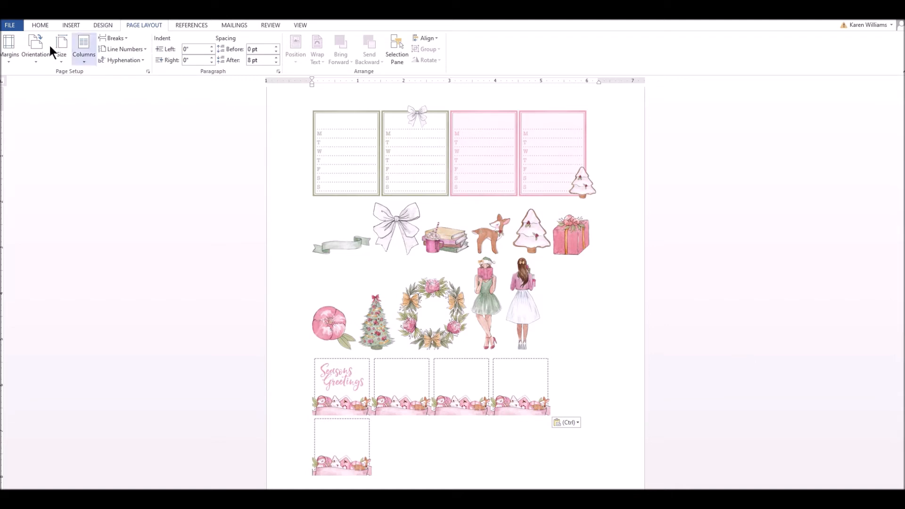
pyautogui.click(8, 57)
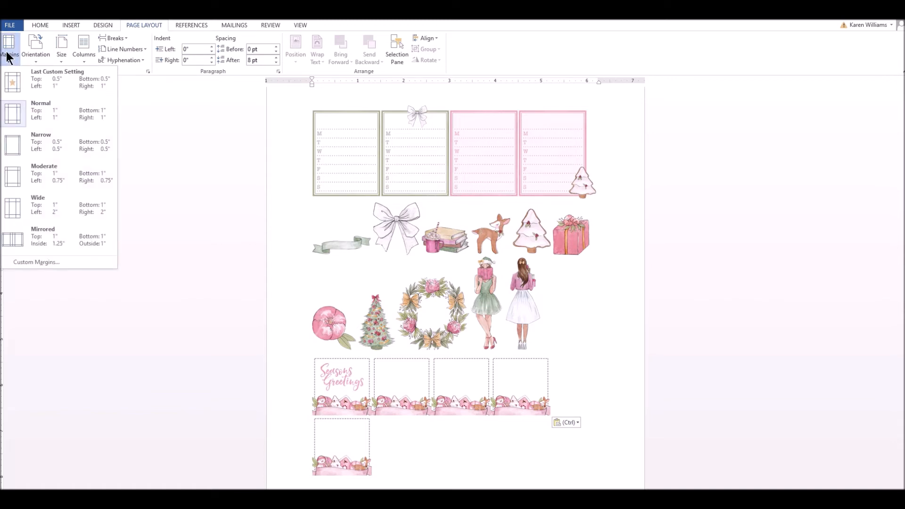
pyautogui.click(49, 151)
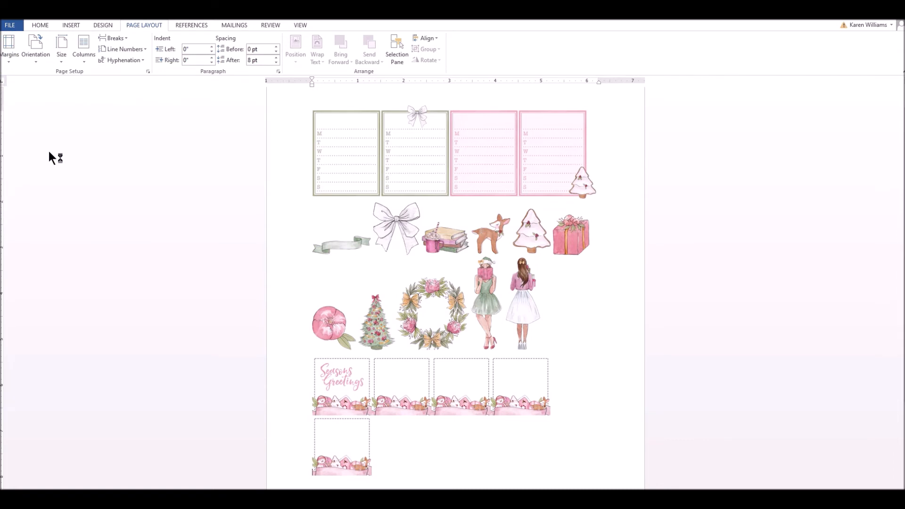
pyautogui.scroll(1, 795, 329)
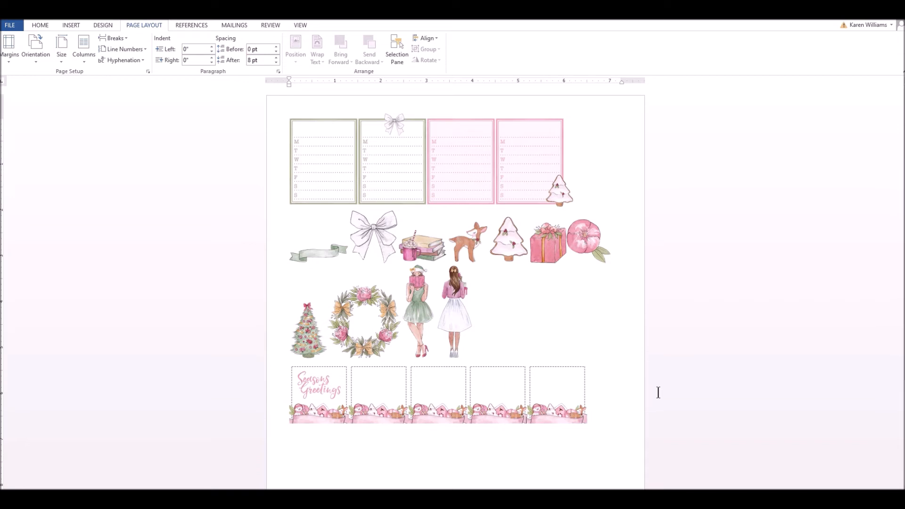
pyautogui.scroll(-1, 693, 397)
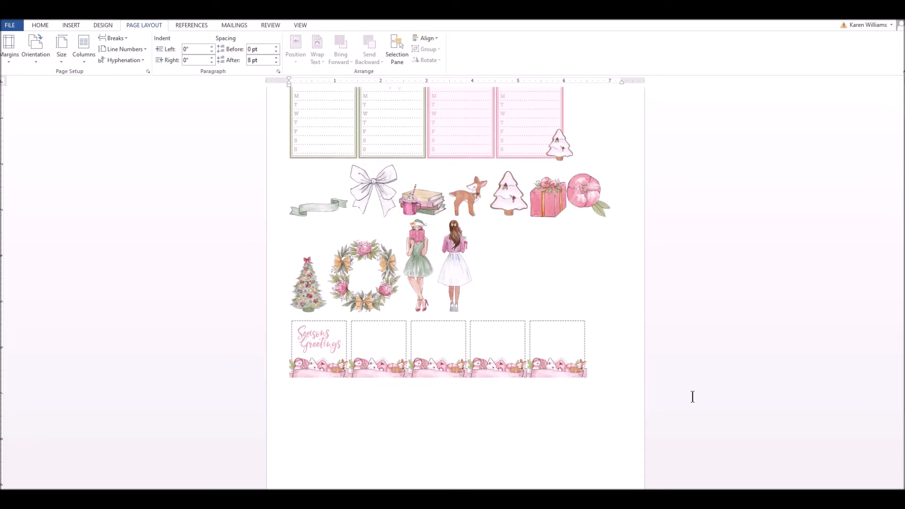
pyautogui.scroll(1, 693, 396)
# - Add the pink Washi all the way quote after the two girls and space the five sticky notes slightly apart
pyautogui.click(479, 317)
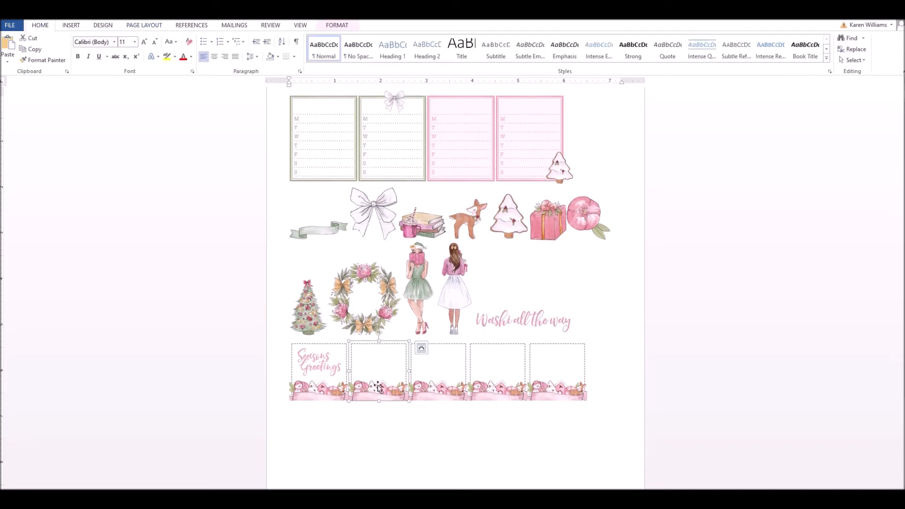
pyautogui.press('Left')
pyautogui.click(444, 385)
pyautogui.press('Left')
pyautogui.click(479, 381)
pyautogui.press('Left')
pyautogui.click(542, 380)
pyautogui.press('Left')
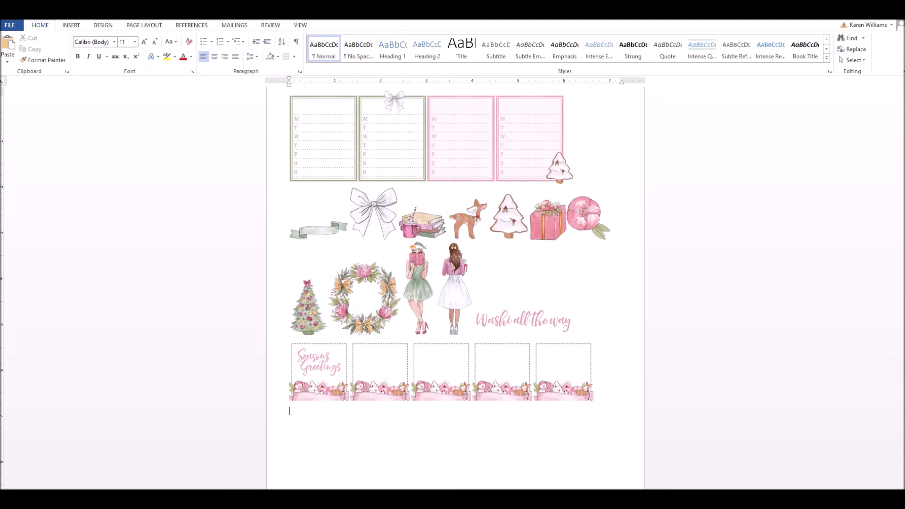
# - Insert the Family Time button from the Quotes folder below the sticky notes and shrink it to about 0.74 inches wide
pyautogui.click(71, 26)
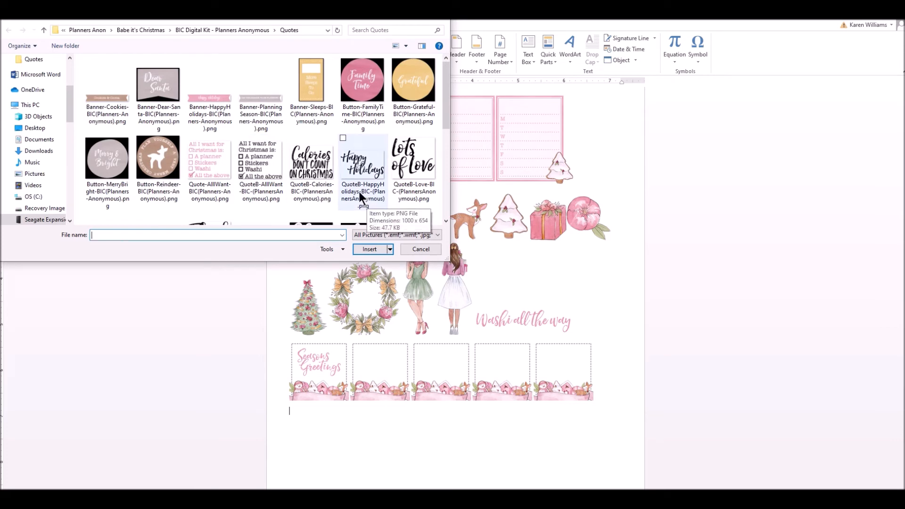
pyautogui.click(366, 95)
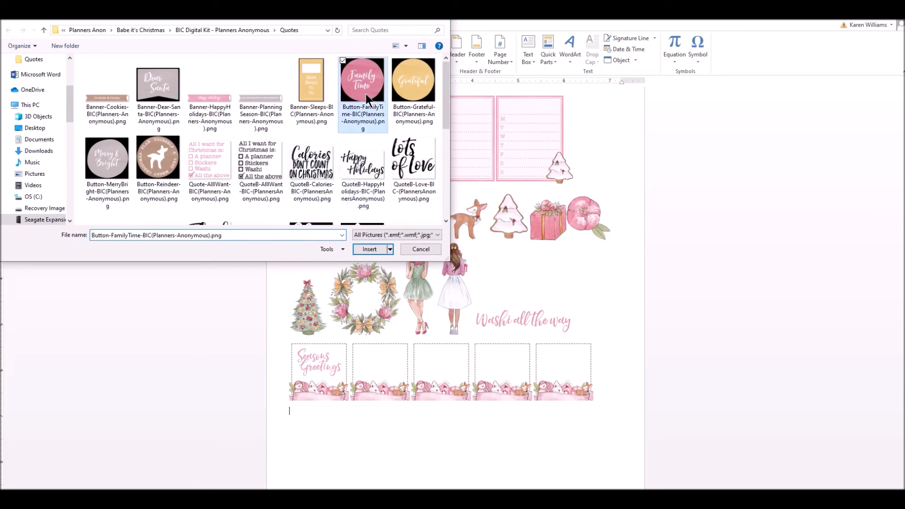
pyautogui.click(374, 249)
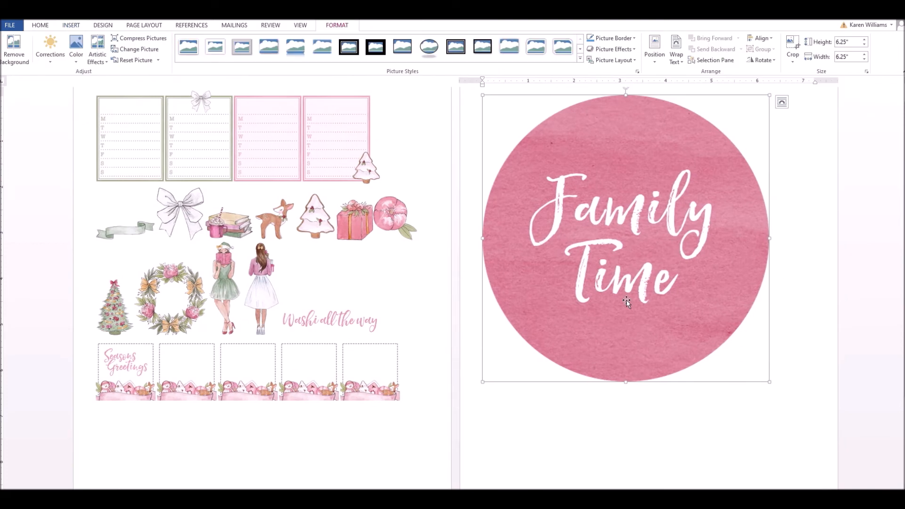
pyautogui.moveTo(767, 378); pyautogui.dragTo(519, 113)
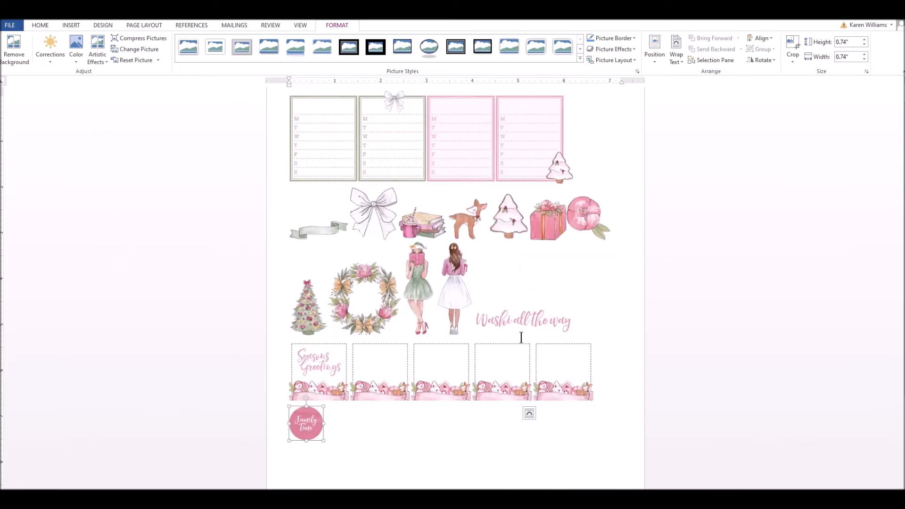
# - Insert the Reindeer button from the Quotes folder beside the Family Time button and shrink it to about 0.87 inches wide
pyautogui.click(343, 431)
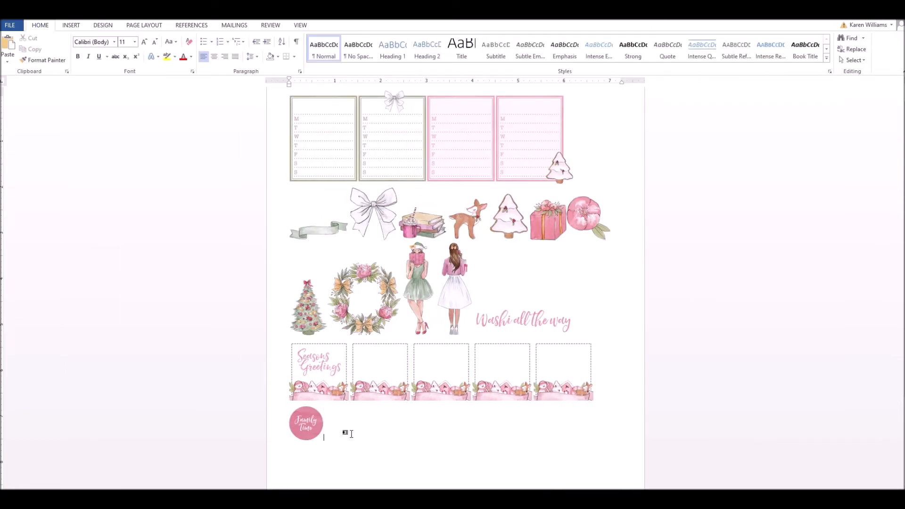
pyautogui.click(72, 26)
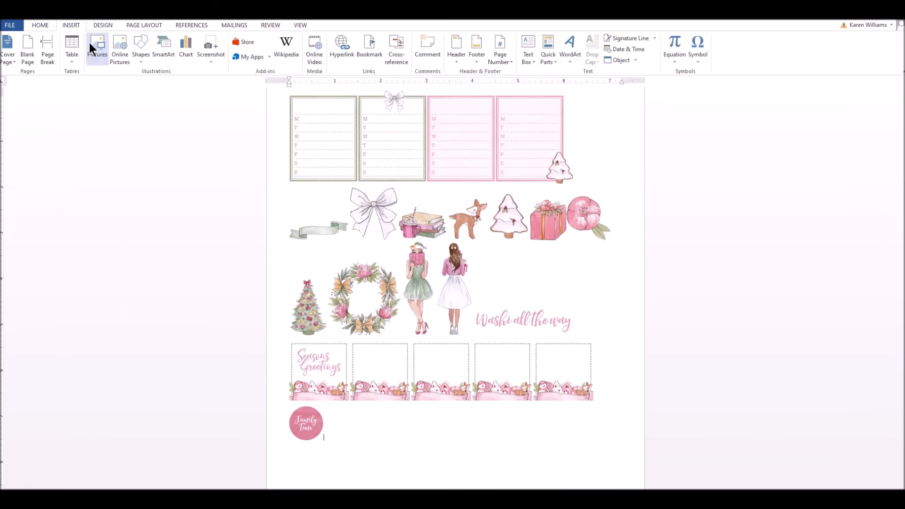
pyautogui.click(89, 43)
pyautogui.click(160, 168)
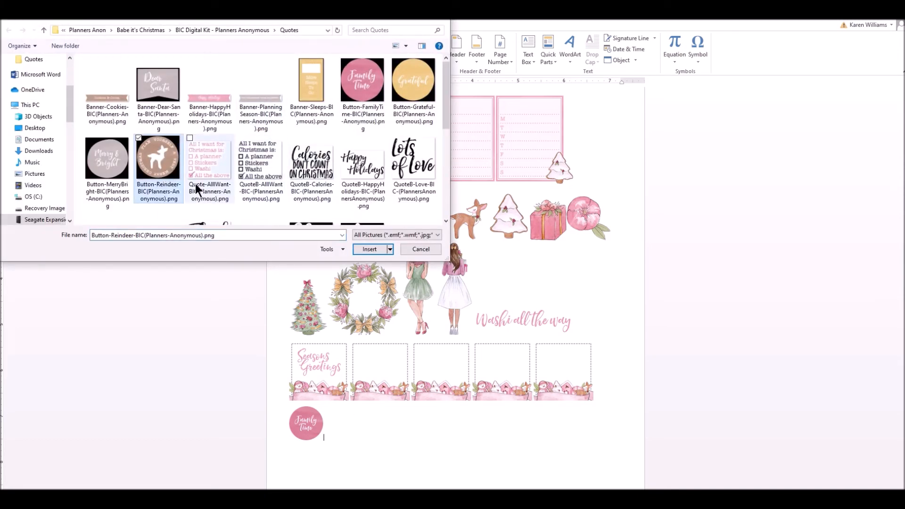
pyautogui.click(370, 249)
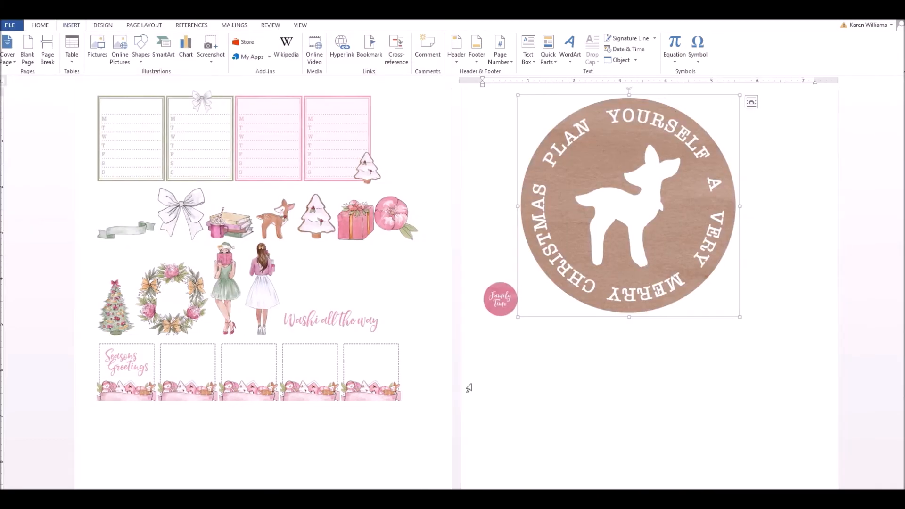
pyautogui.moveTo(740, 318); pyautogui.dragTo(557, 110)
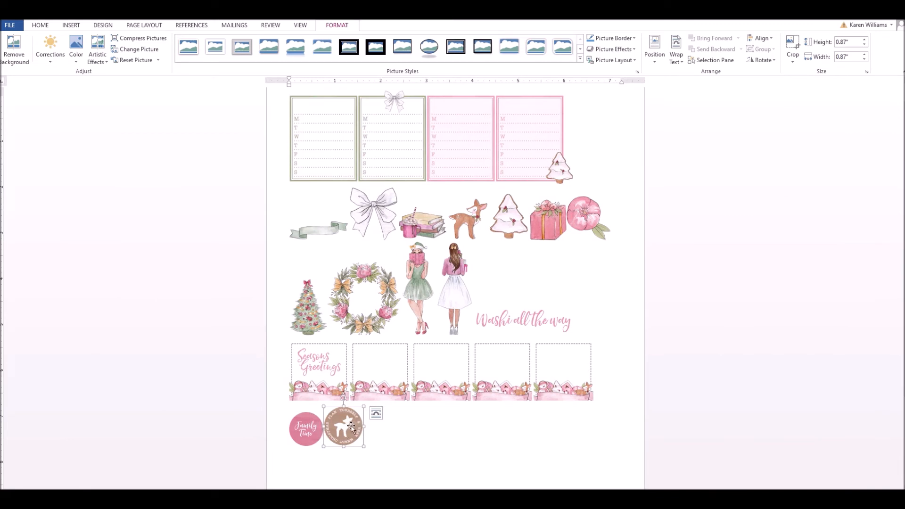
# - Set the width of both the Family Time and the reindeer round buttons to 0.9 inches
pyautogui.click(292, 429)
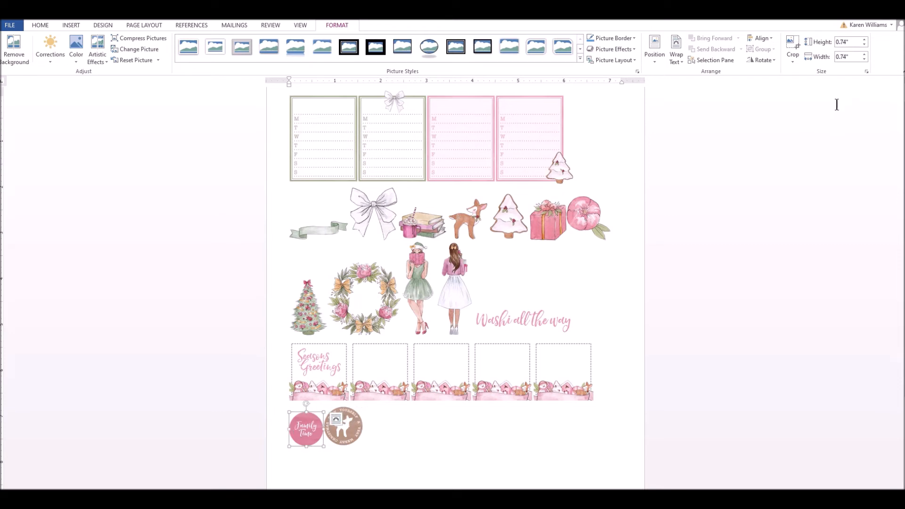
pyautogui.click(855, 57)
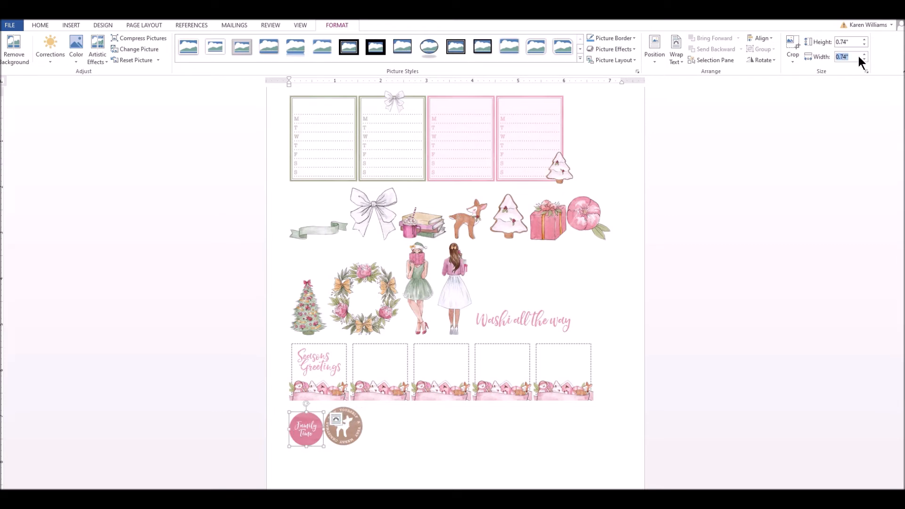
pyautogui.write('0.9')
pyautogui.press('Return')
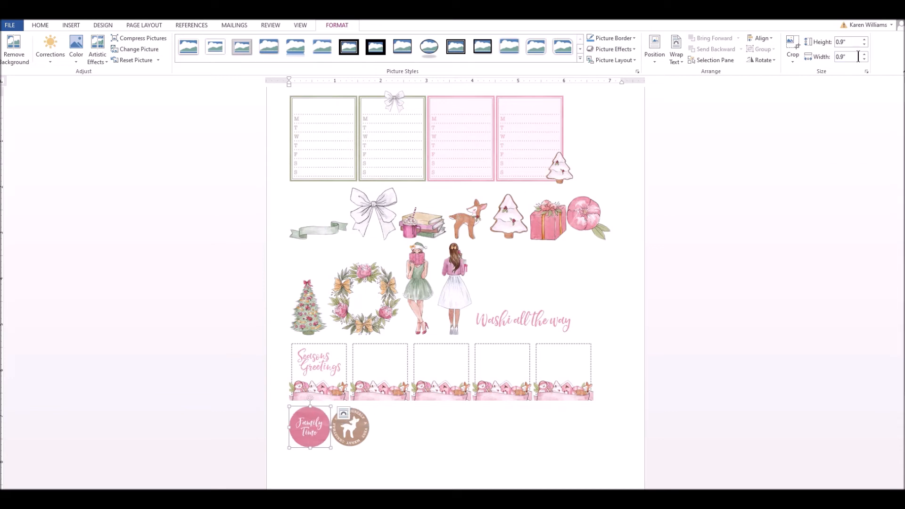
pyautogui.click(357, 436)
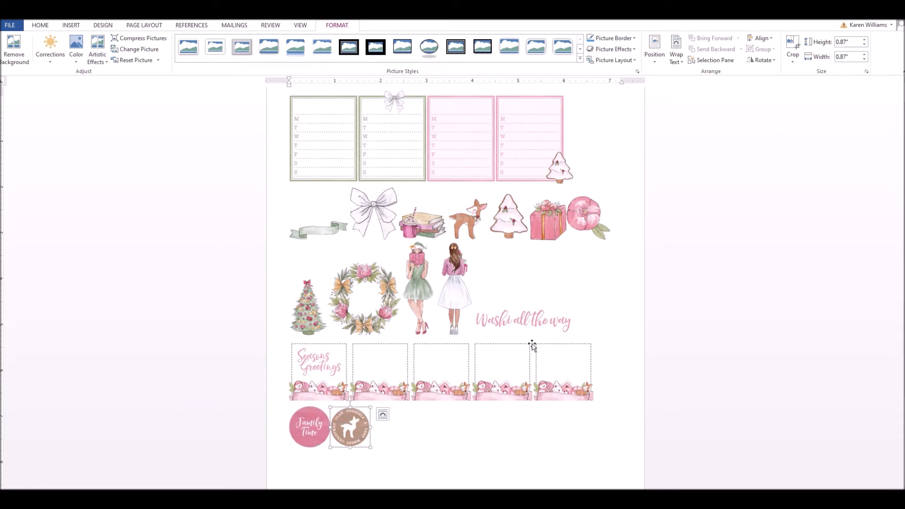
pyautogui.click(853, 57)
pyautogui.press('BackSpace')
pyautogui.write('.9')
pyautogui.press('Return')
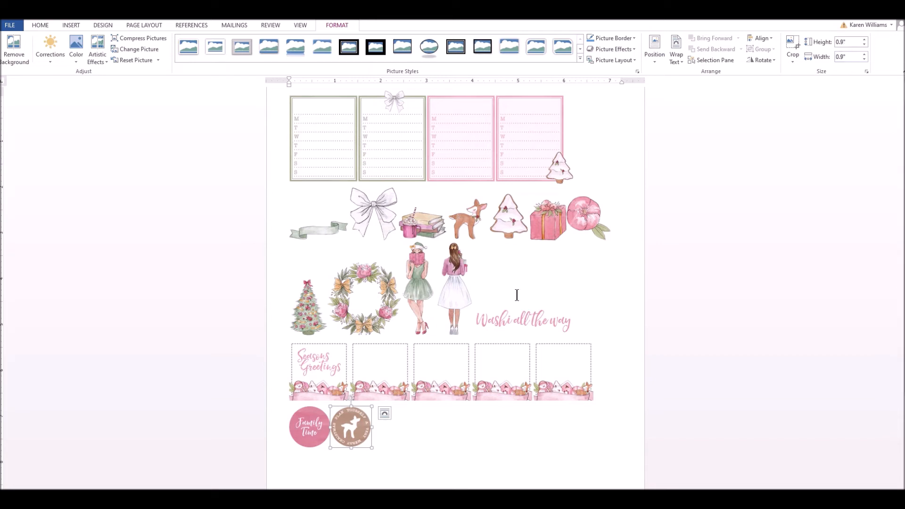
# - Insert the green wide banner, Label-1, Splash, Stroke and Tab pictures from the Coloured Basics - Green folder after the reindeer button
pyautogui.click(376, 434)
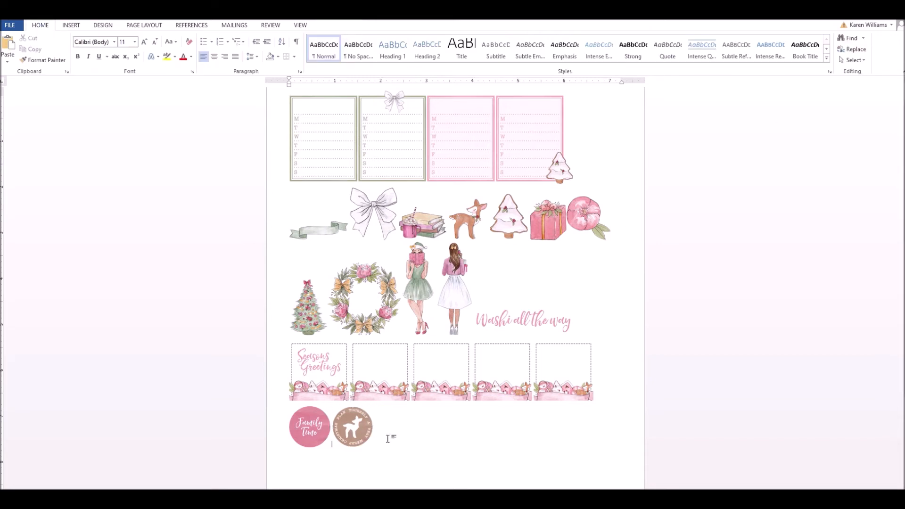
pyautogui.click(72, 25)
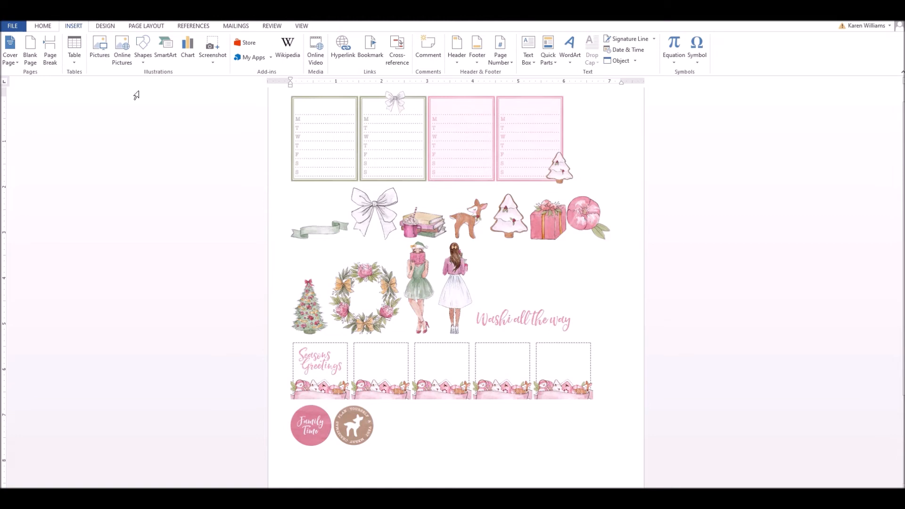
pyautogui.click(100, 46)
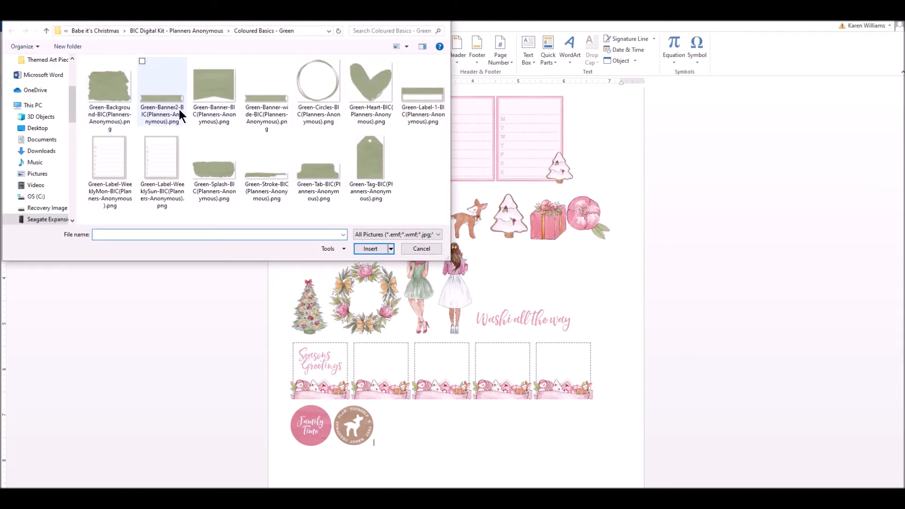
pyautogui.click(268, 116)
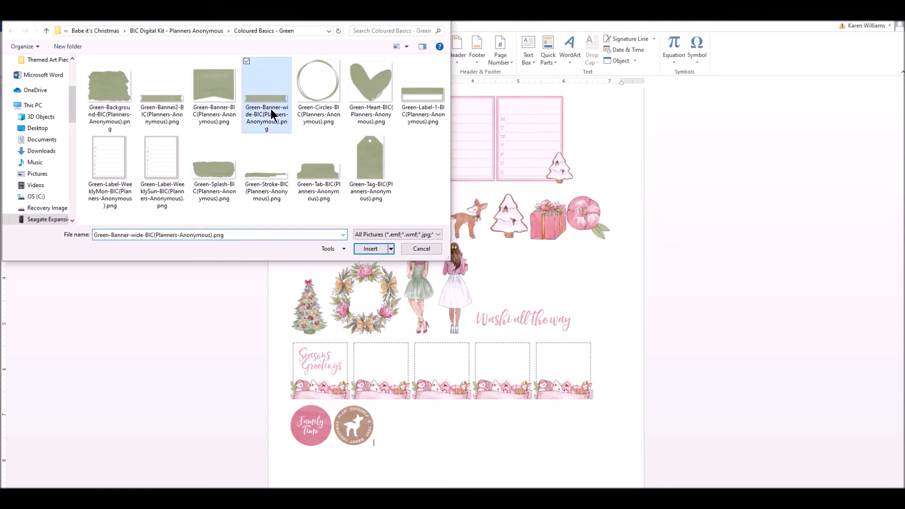
pyautogui.keyDown('ctrl'); pyautogui.click(434, 94); pyautogui.keyUp('ctrl')
pyautogui.keyDown('ctrl'); pyautogui.click(224, 165); pyautogui.keyUp('ctrl')
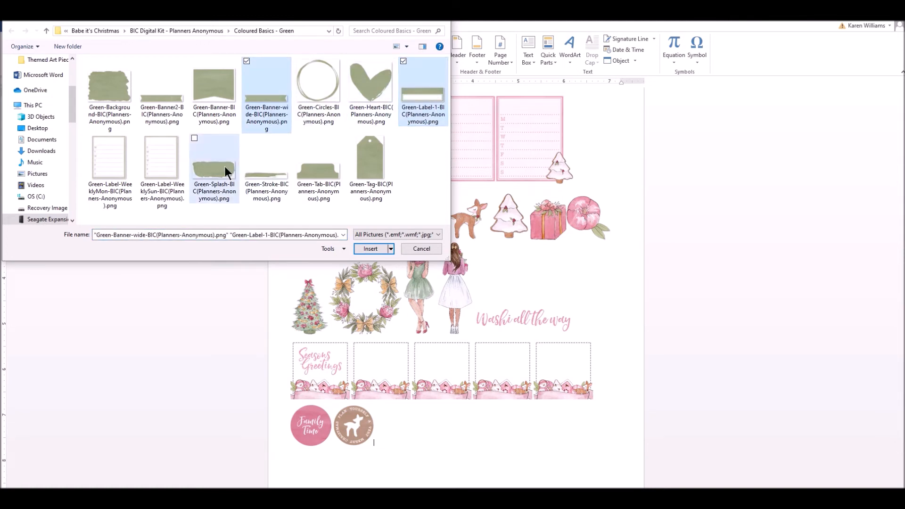
pyautogui.keyDown('ctrl'); pyautogui.click(274, 177); pyautogui.keyUp('ctrl')
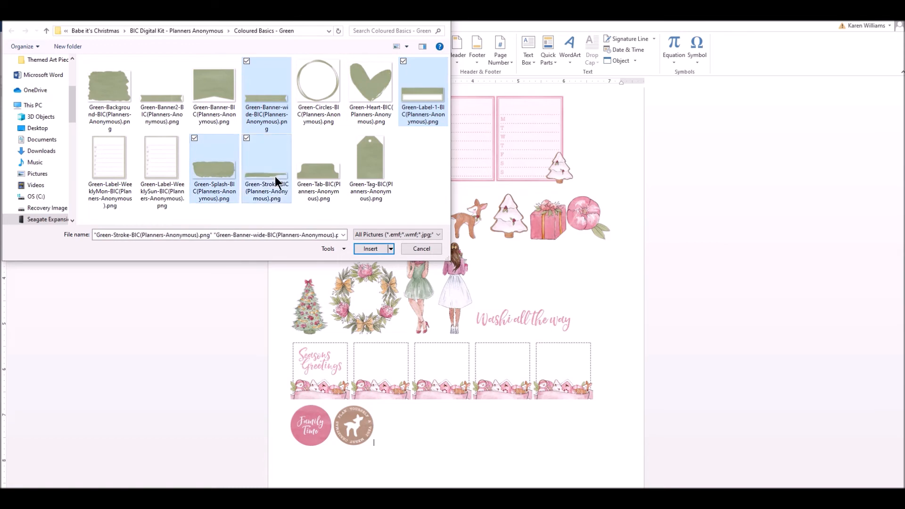
pyautogui.keyDown('ctrl'); pyautogui.click(329, 175); pyautogui.keyUp('ctrl')
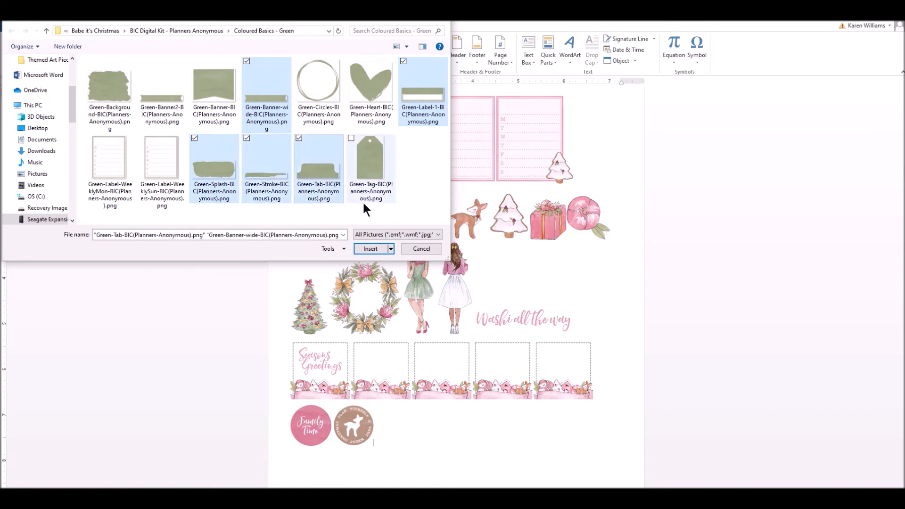
pyautogui.click(380, 250)
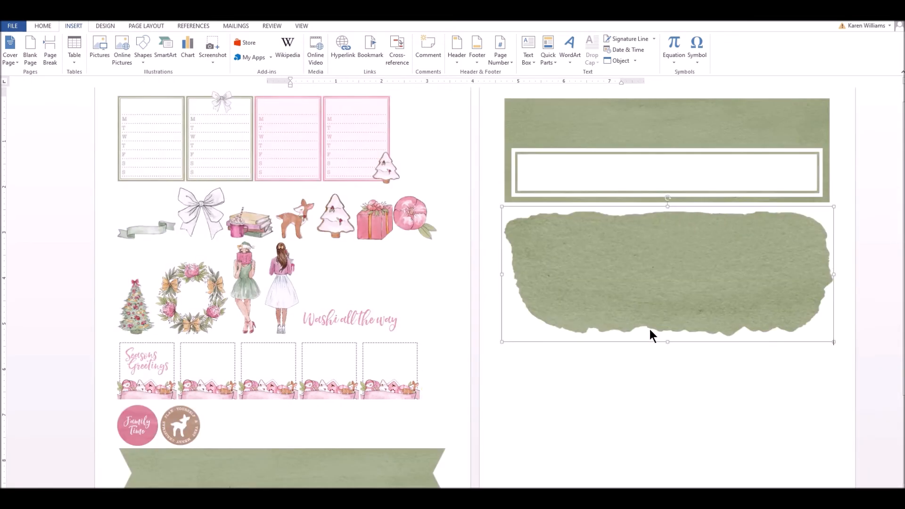
# - Set the width of the green wide banner and of the green label with the white box to 1.5 inches each
pyautogui.scroll(-2, 655, 339)
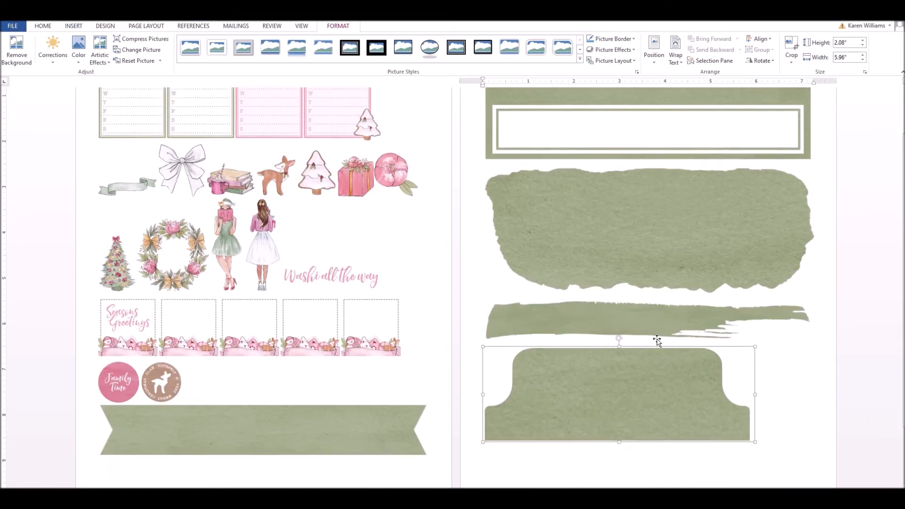
pyautogui.click(288, 429)
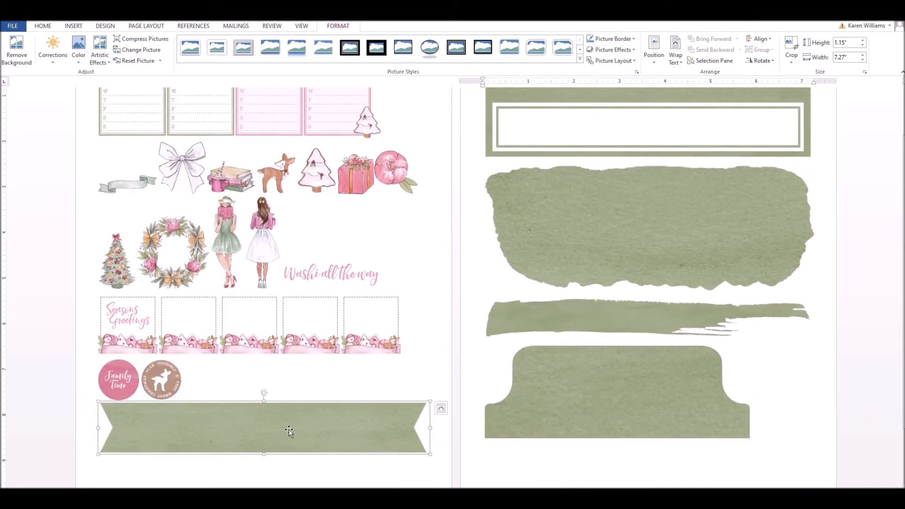
pyautogui.click(852, 57)
pyautogui.write('1.5')
pyautogui.press('Return')
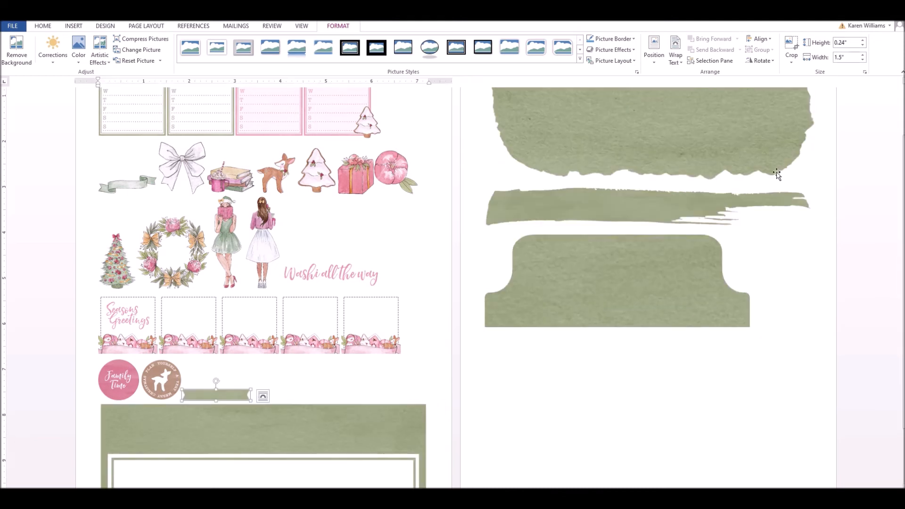
pyautogui.click(299, 435)
pyautogui.click(848, 57)
pyautogui.write('1.5')
pyautogui.press('Return')
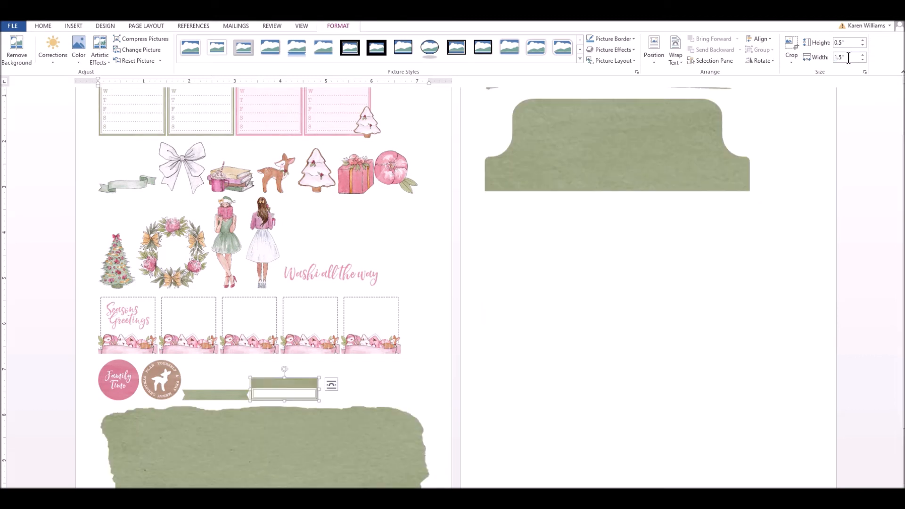
# - Set the width of the green splash and of the green brush stroke to 1.5 inches each
pyautogui.hotkey('ctrl', 'z')
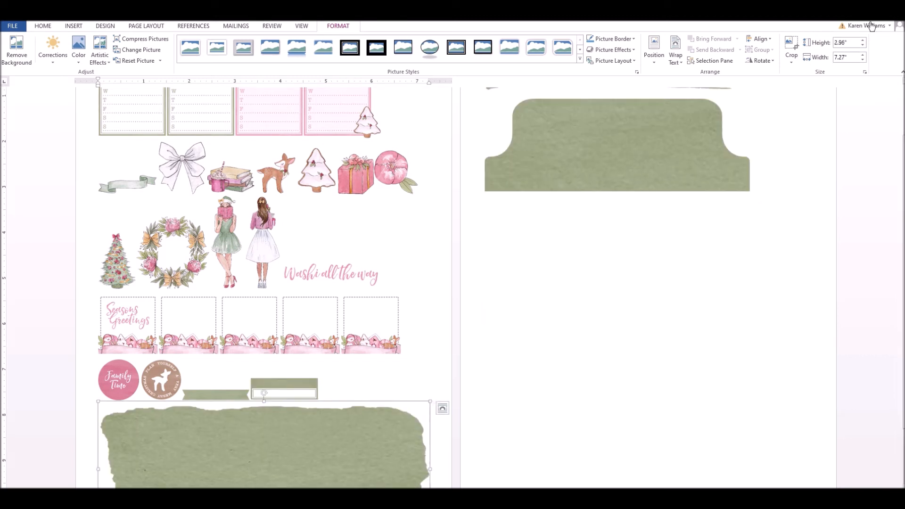
pyautogui.click(853, 59)
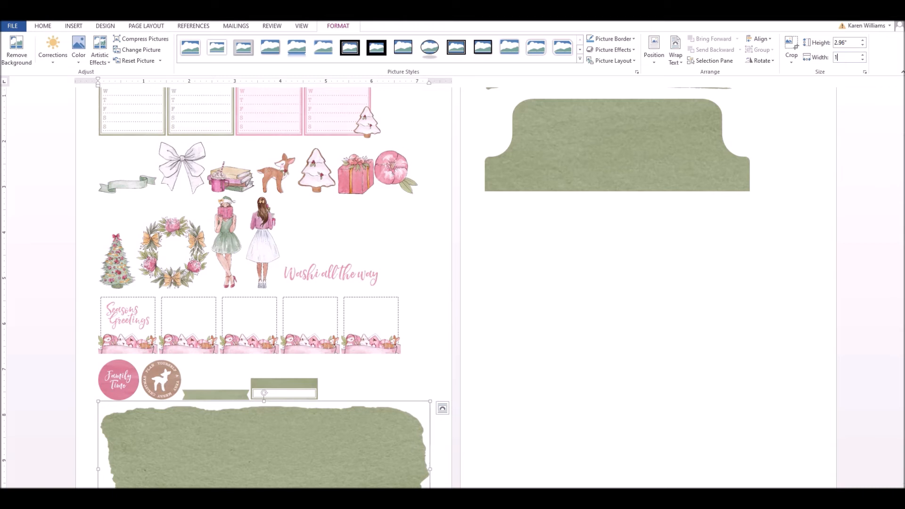
pyautogui.press('Return')
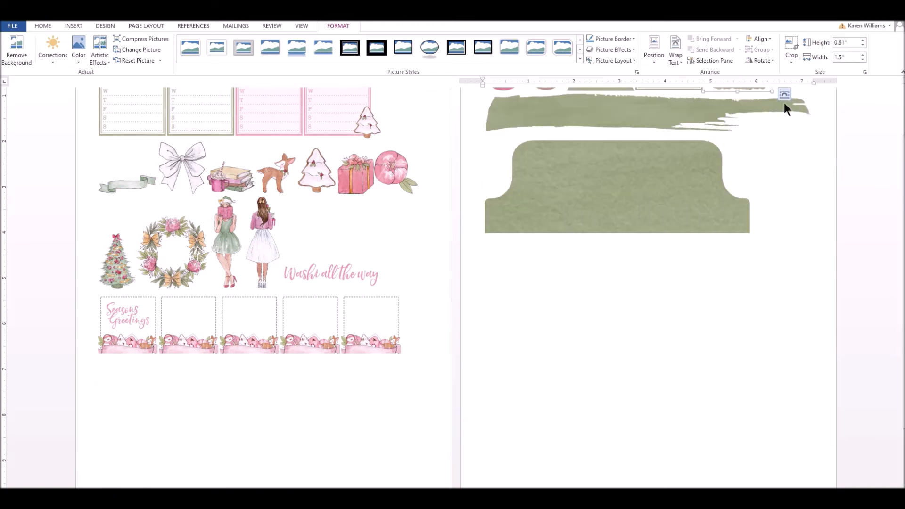
pyautogui.click(686, 119)
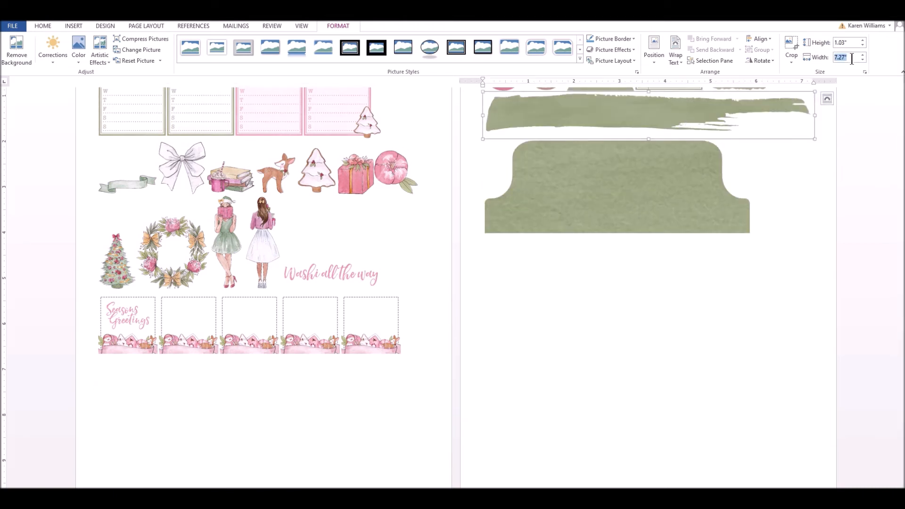
pyautogui.write('1.5')
pyautogui.press('Return')
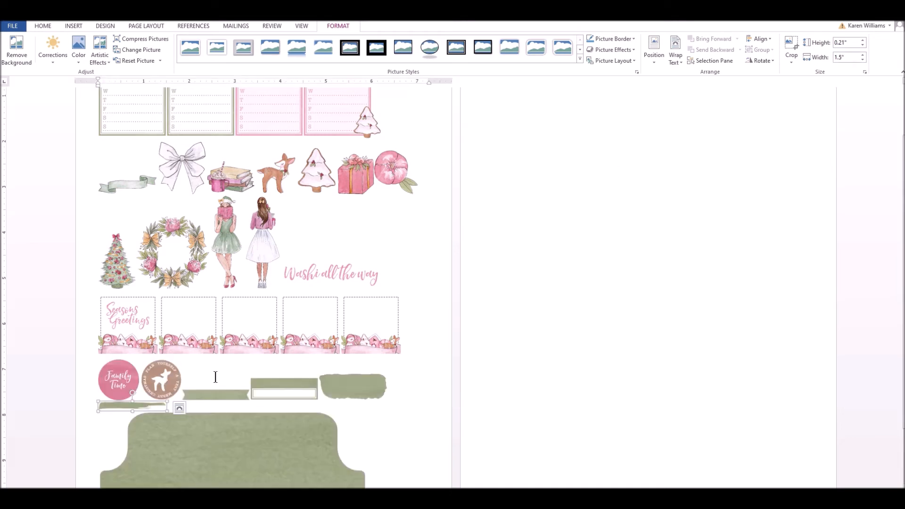
# - Shrink the green tab picture to about 1.63 inches wide so it fits beside the brush stroke
pyautogui.click(238, 456)
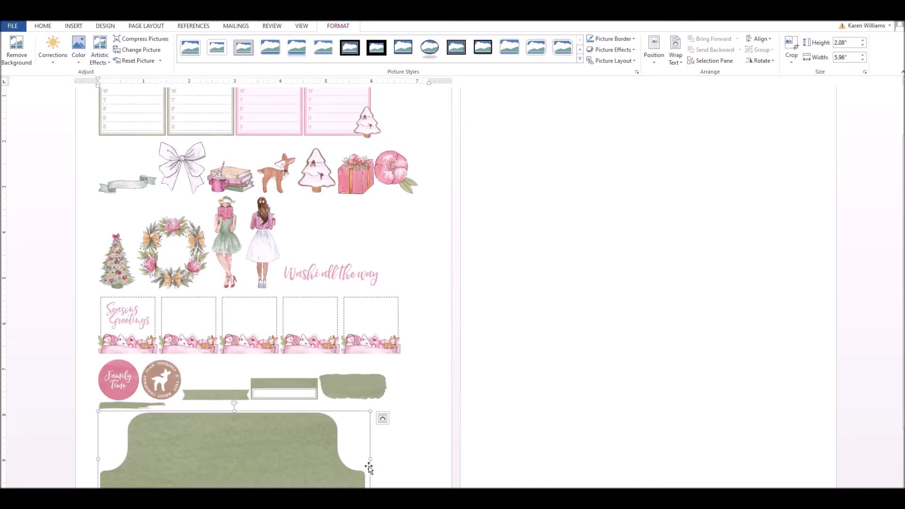
pyautogui.scroll(-2, 369, 468)
pyautogui.moveTo(369, 464)
pyautogui.mouseDown()
pyautogui.moveTo(238, 415)
pyautogui.moveTo(192, 381)
pyautogui.moveTo(241, 382)
pyautogui.mouseUp()
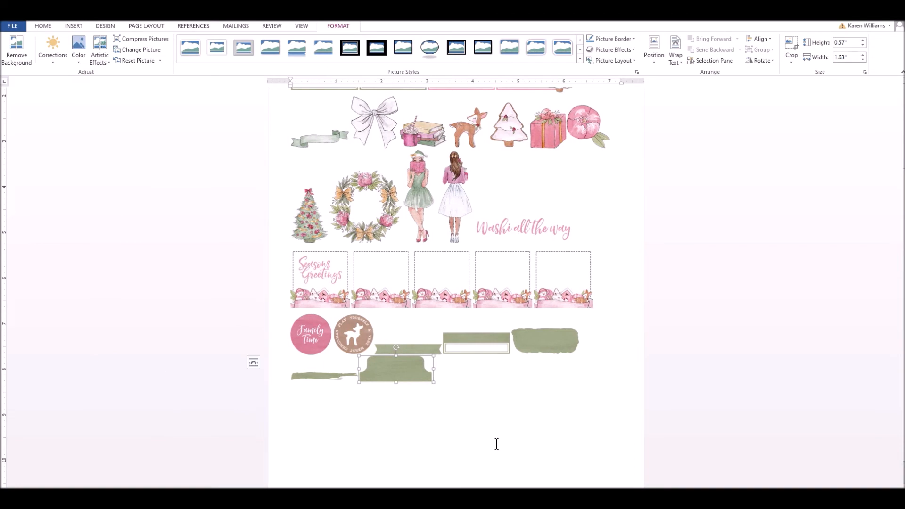
pyautogui.click(535, 431)
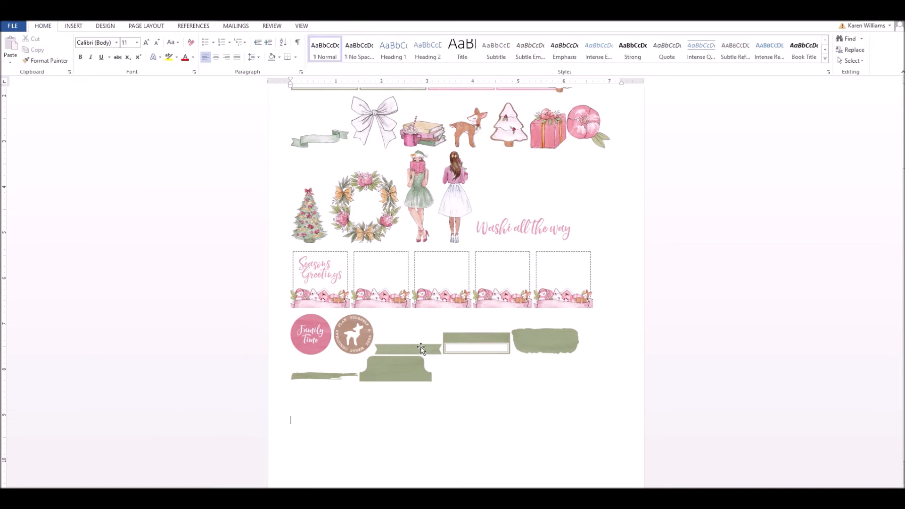
# - Insert the Monday, Next Week and December word pictures from the Days and Months folder in place of the green splash
pyautogui.click(524, 347)
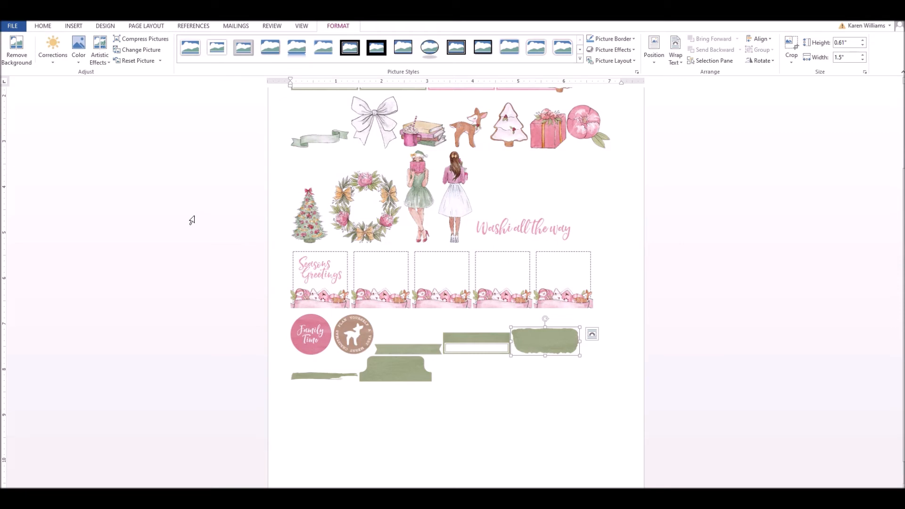
pyautogui.click(79, 26)
pyautogui.click(100, 47)
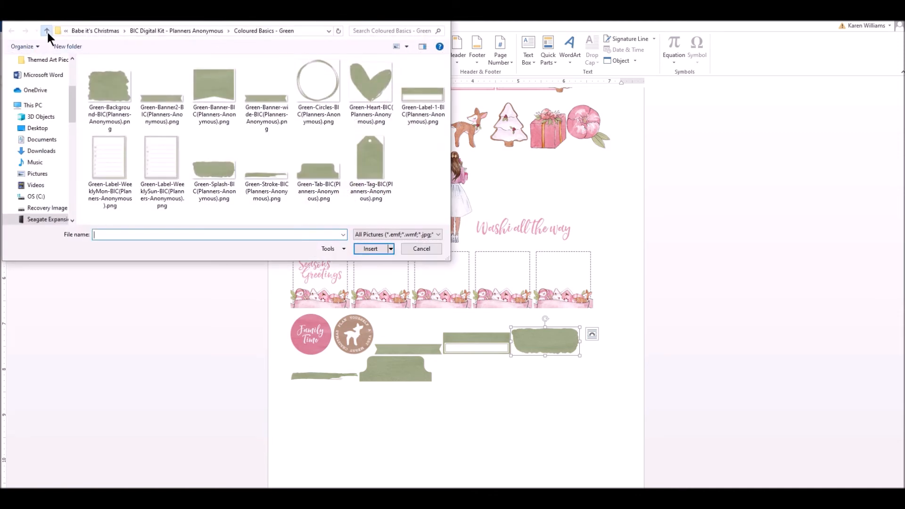
pyautogui.click(46, 31)
pyautogui.doubleClick(131, 175)
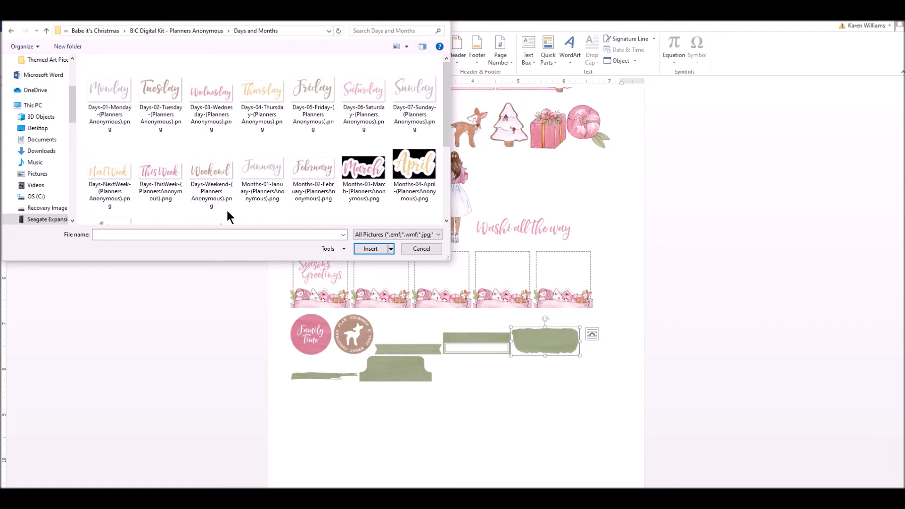
pyautogui.click(109, 86)
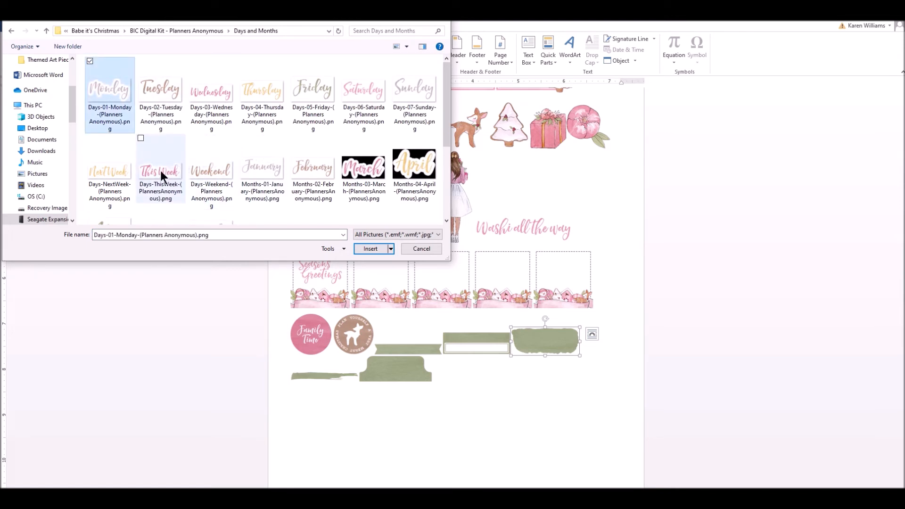
pyautogui.keyDown('ctrl'); pyautogui.click(109, 168); pyautogui.keyUp('ctrl')
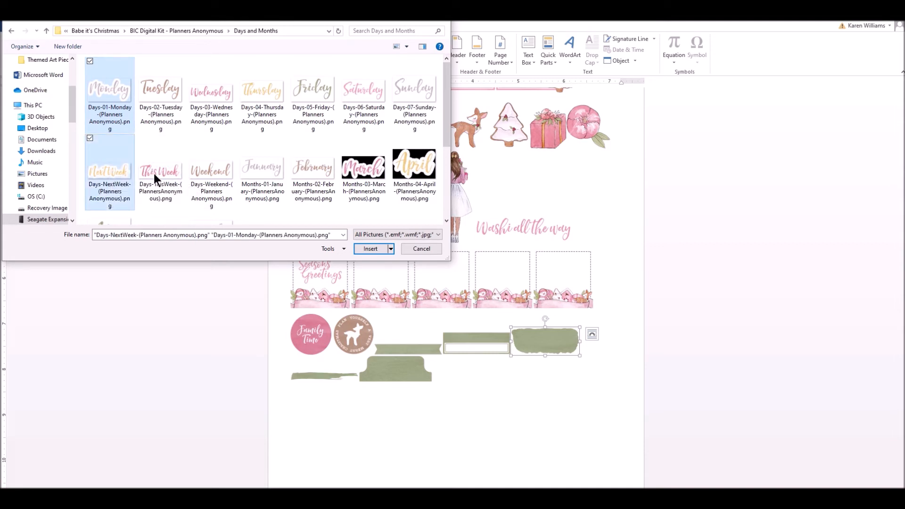
pyautogui.scroll(-1, 364, 182)
pyautogui.keyDown('ctrl'); pyautogui.click(213, 197); pyautogui.keyUp('ctrl')
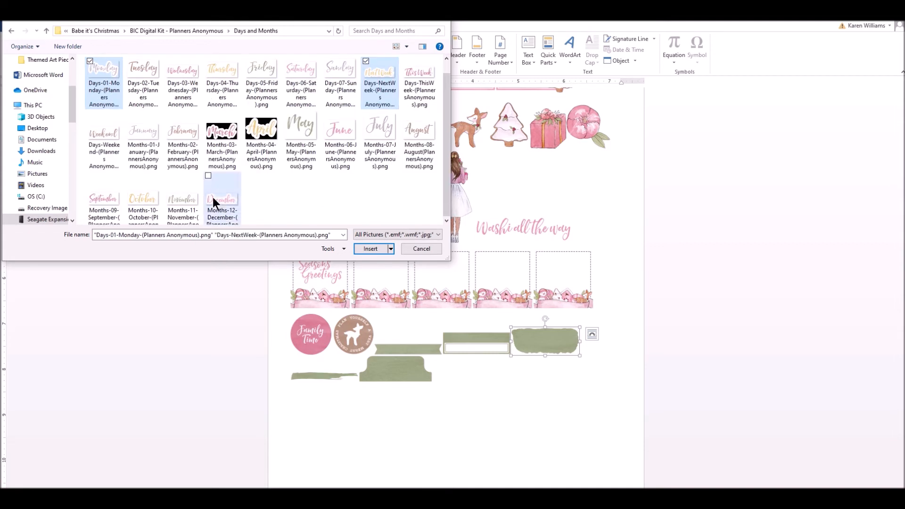
pyautogui.click(371, 249)
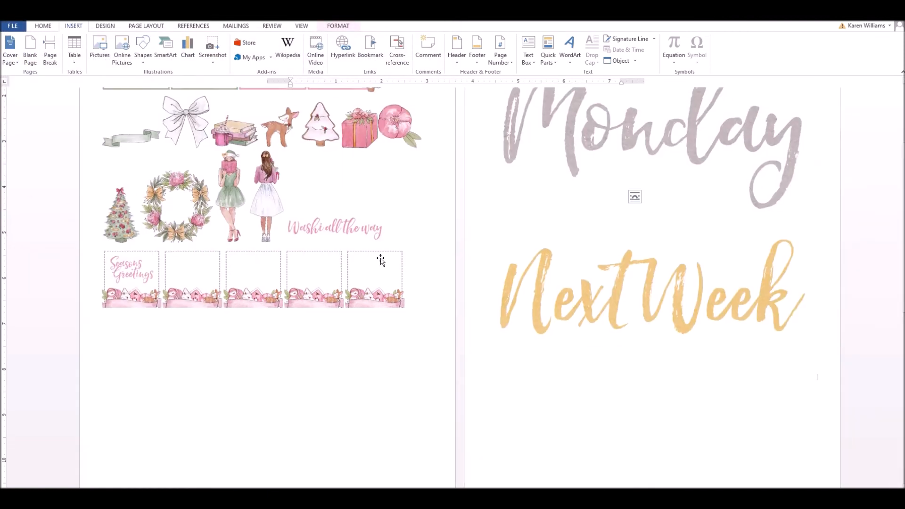
# - Shrink the Monday word to about 1.31 inches wide, Next Week to about 0.94 inches, and December to a similar small size
pyautogui.scroll(10, 511, 328)
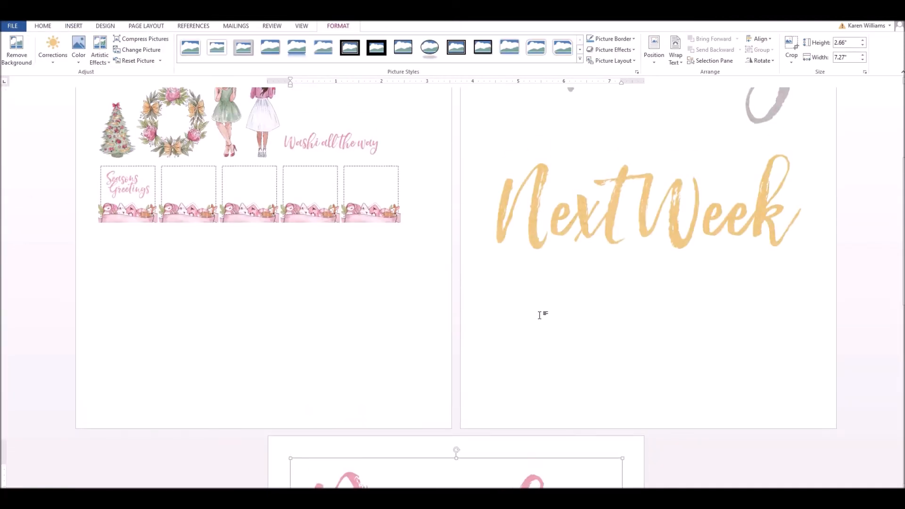
pyautogui.click(699, 267)
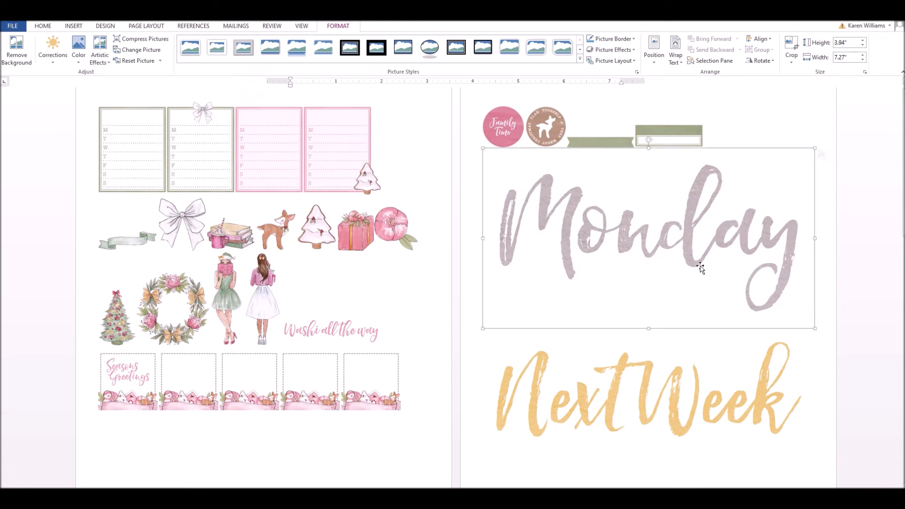
pyautogui.moveTo(815, 329); pyautogui.dragTo(544, 155)
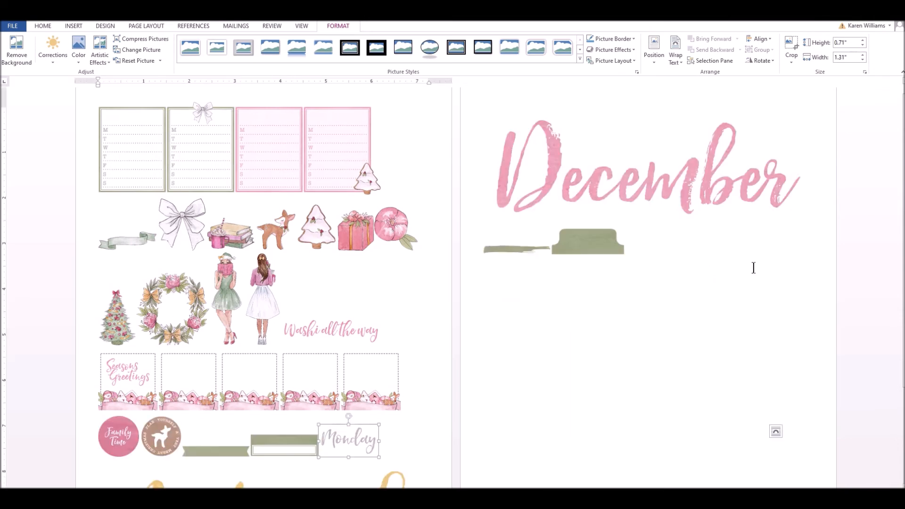
pyautogui.click(671, 187)
pyautogui.moveTo(807, 224); pyautogui.dragTo(529, 124)
pyautogui.click(718, 232)
pyautogui.moveTo(814, 269); pyautogui.dragTo(526, 154)
pyautogui.scroll(-2, 629, 385)
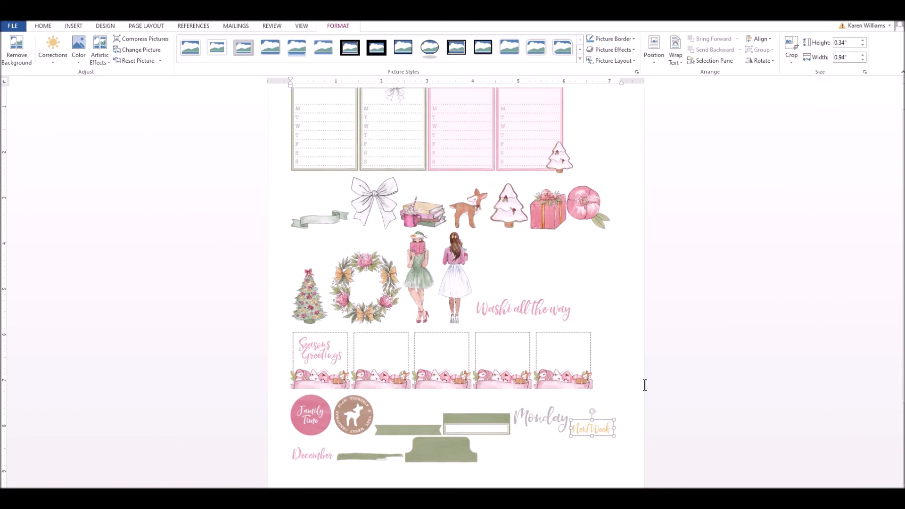
pyautogui.scroll(-1, 596, 394)
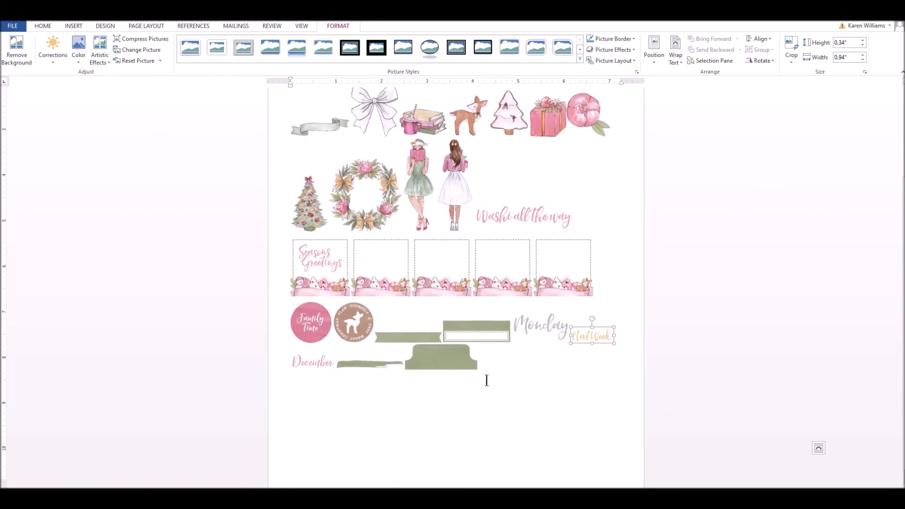
# - Reduce the Monday word to about 0.85 inches wide and move it between the reindeer button and the green wide banner
pyautogui.click(545, 330)
pyautogui.moveTo(572, 343); pyautogui.dragTo(550, 343)
pyautogui.click(527, 332)
pyautogui.moveTo(525, 332); pyautogui.dragTo(407, 325)
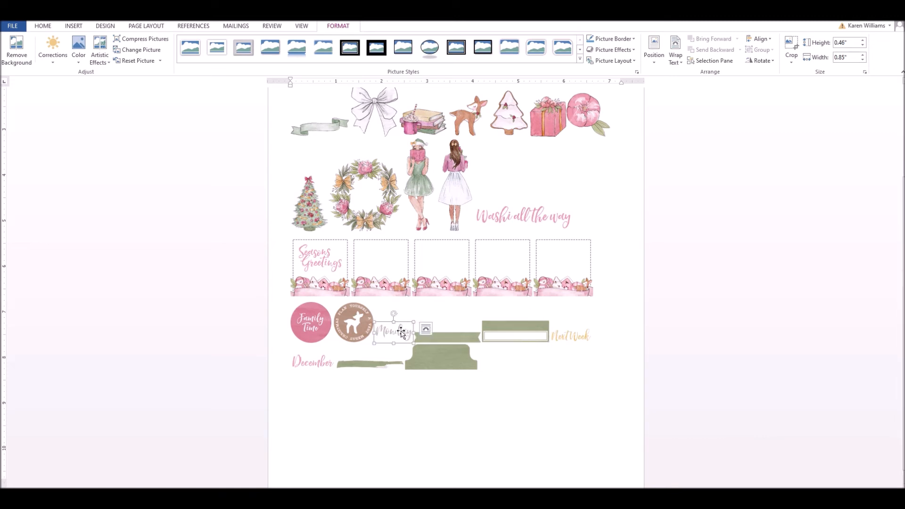
# - Set the Monday word's text wrapping to In Front of Text and place it centred over the green wide banner
pyautogui.rightClick(401, 330)
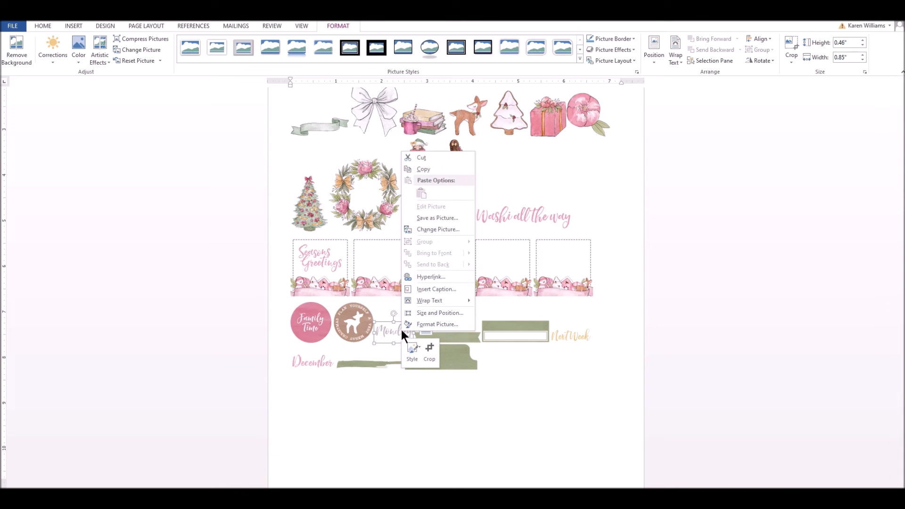
pyautogui.moveTo(427, 301)
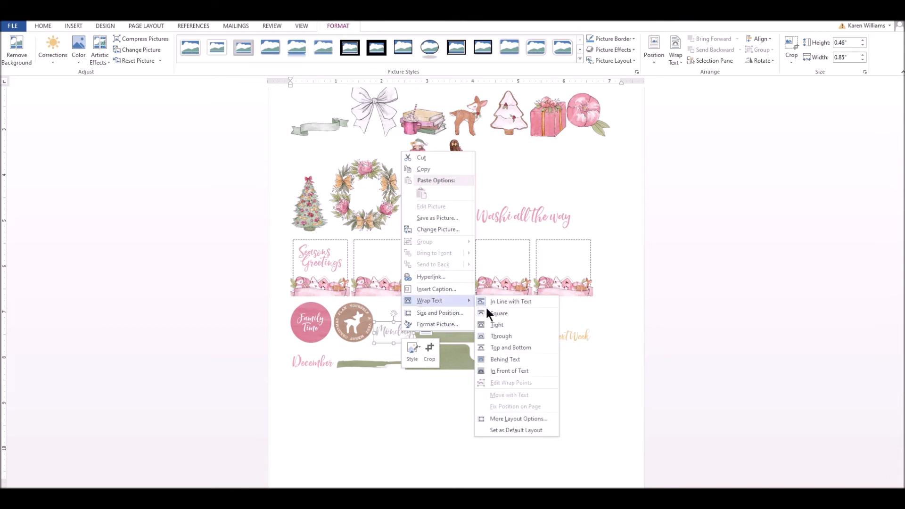
pyautogui.click(513, 370)
pyautogui.moveTo(393, 332); pyautogui.dragTo(410, 337)
pyautogui.click(465, 364)
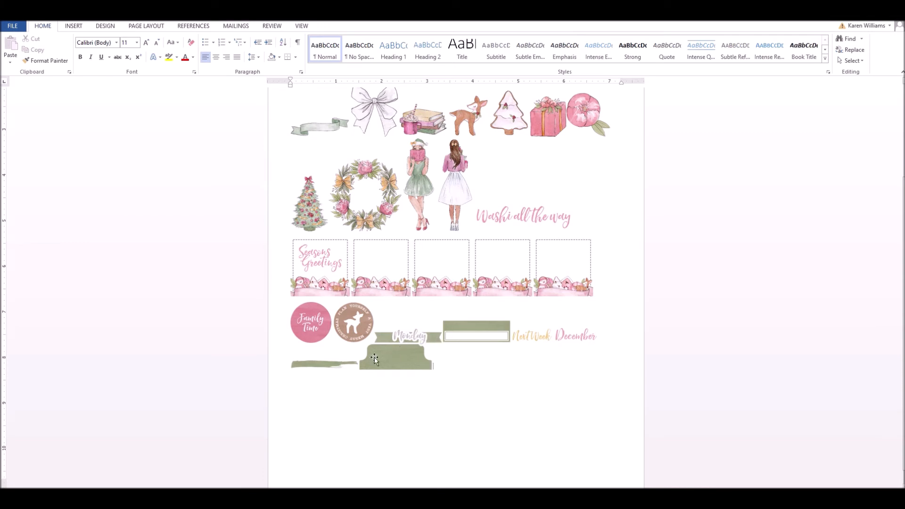
# - Add a little space before the green wide banner, the white-box label and the Next Week word to separate them
pyautogui.click(434, 336)
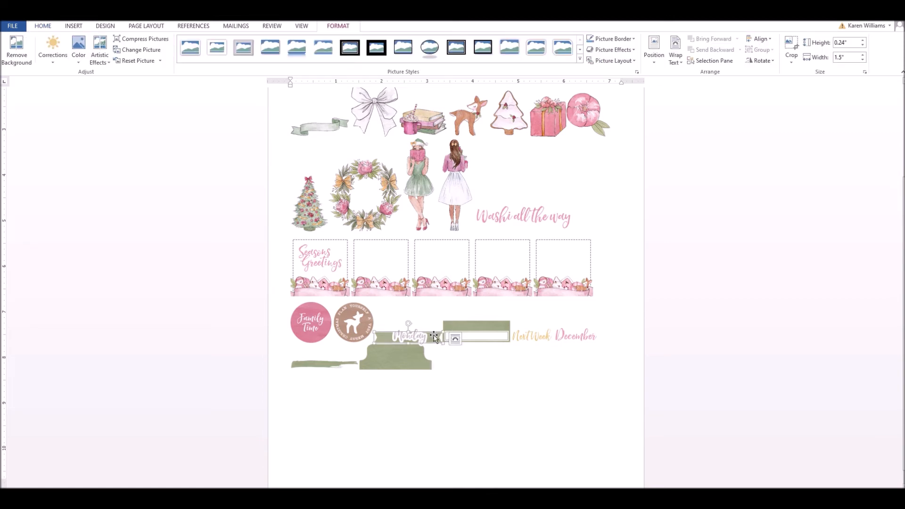
pyautogui.press('Left')
pyautogui.click(465, 335)
pyautogui.press('Left')
pyautogui.click(532, 340)
pyautogui.press('Left')
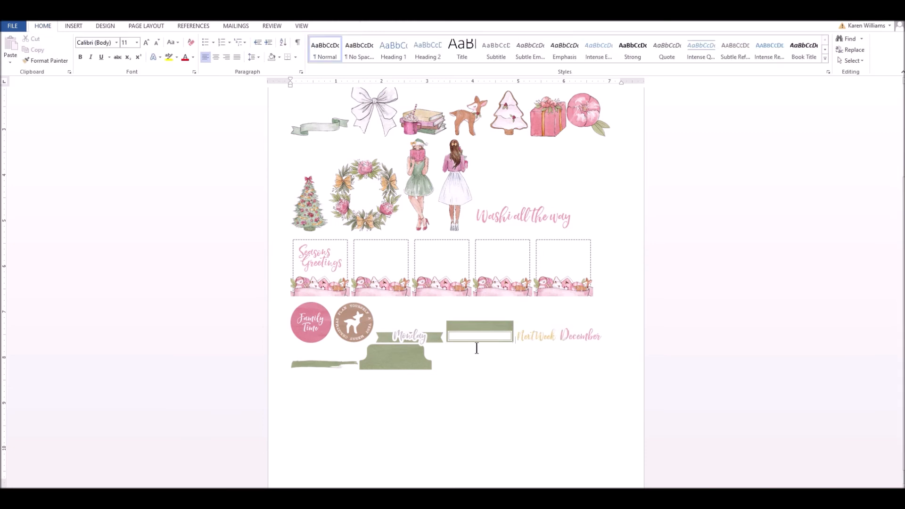
# - Add a space between the green brush stroke and the tab, and insert a line break after the December word
pyautogui.click(335, 366)
pyautogui.press('Left')
pyautogui.click(384, 365)
pyautogui.press('Left')
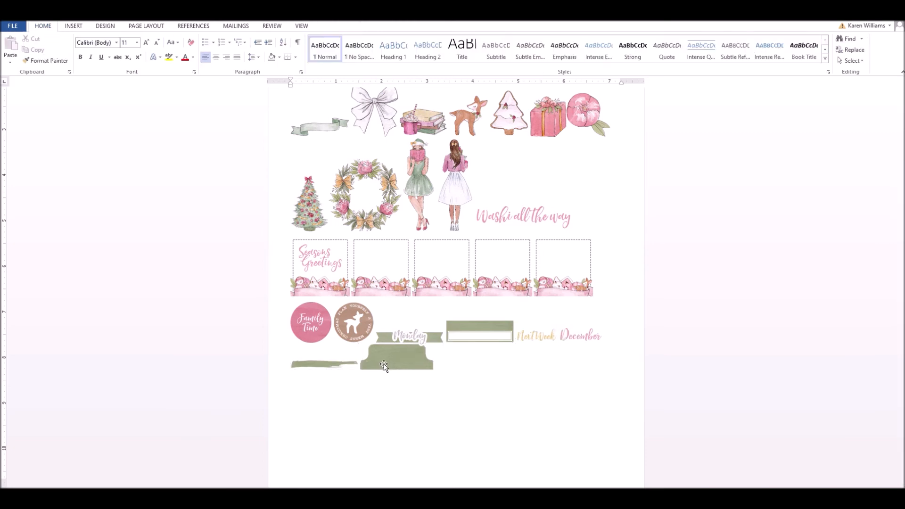
pyautogui.click(609, 337)
pyautogui.press('Return')
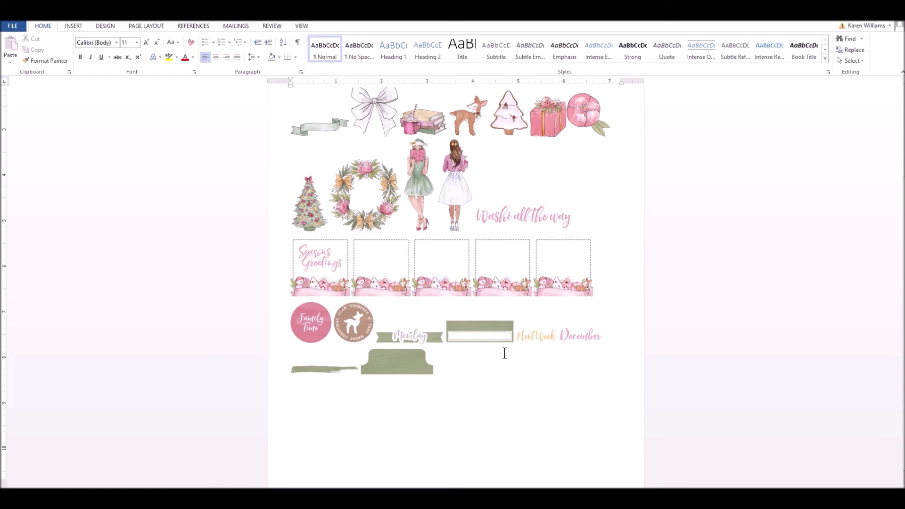
# - Set the Next Week word to In Front of Text, place it over the white-box label's green strip, and shrink it slightly
pyautogui.click(539, 338)
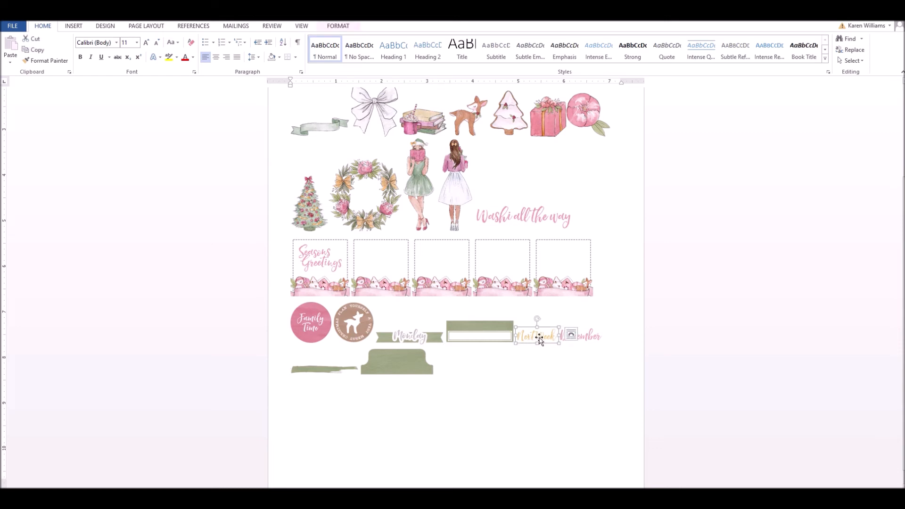
pyautogui.rightClick(539, 337)
pyautogui.moveTo(564, 310)
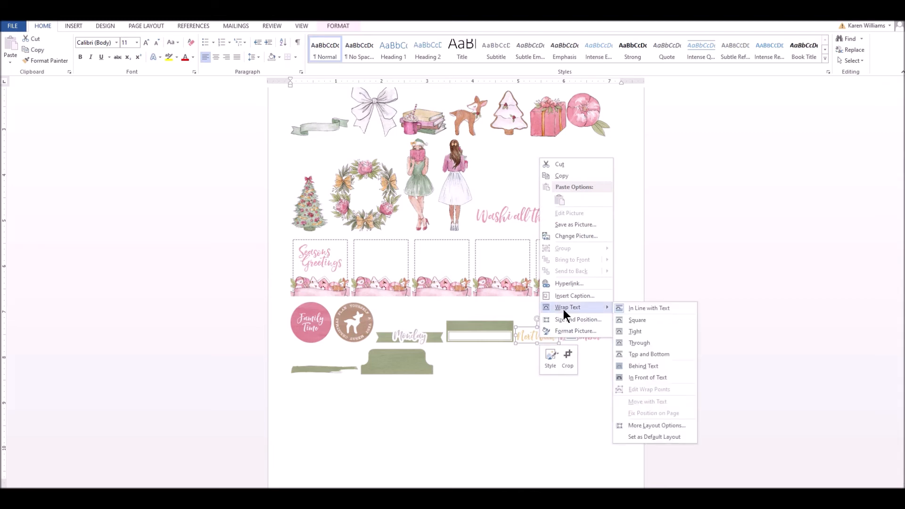
pyautogui.click(648, 377)
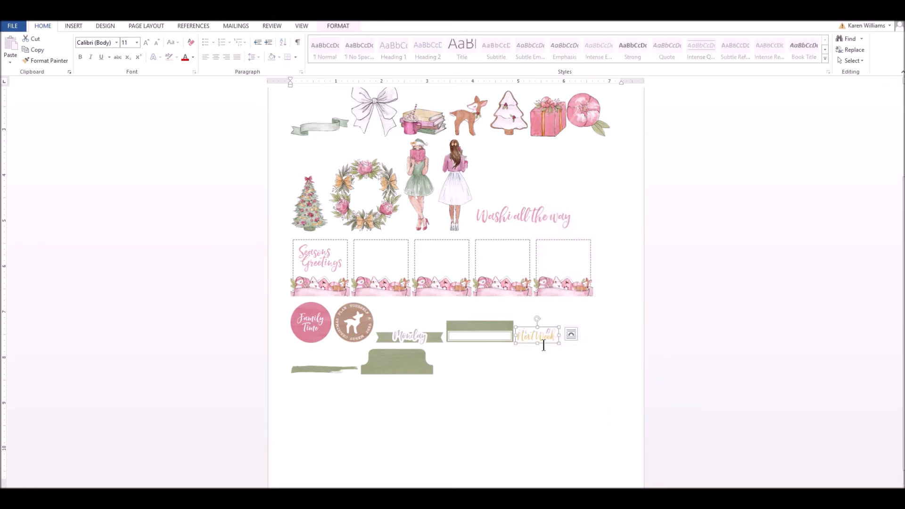
pyautogui.moveTo(534, 337); pyautogui.dragTo(478, 326)
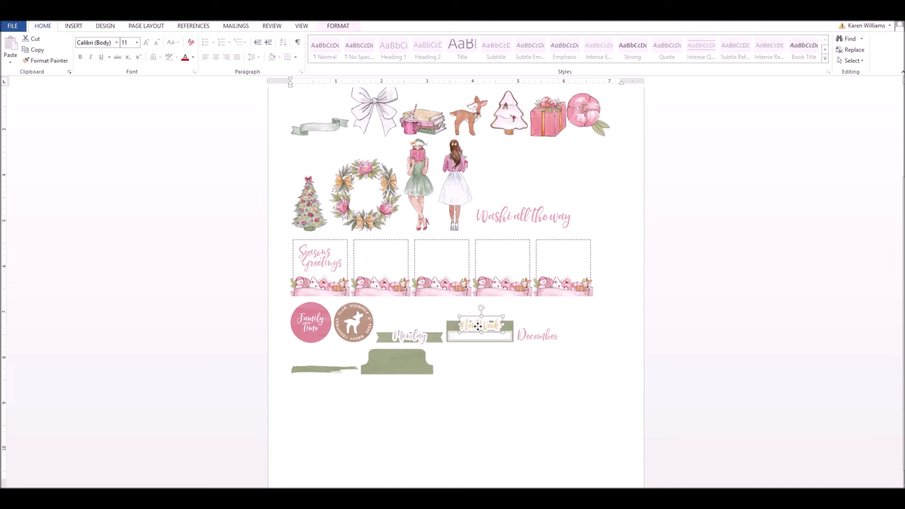
pyautogui.click(509, 357)
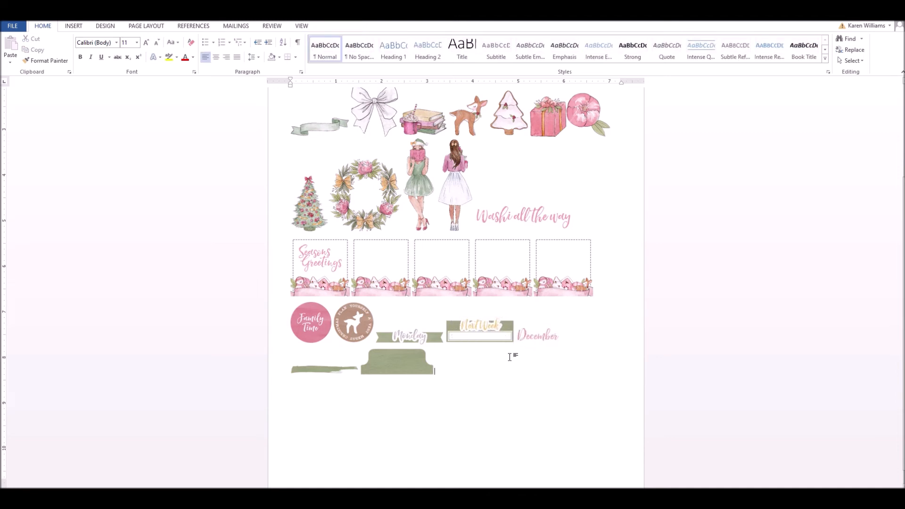
pyautogui.click(486, 328)
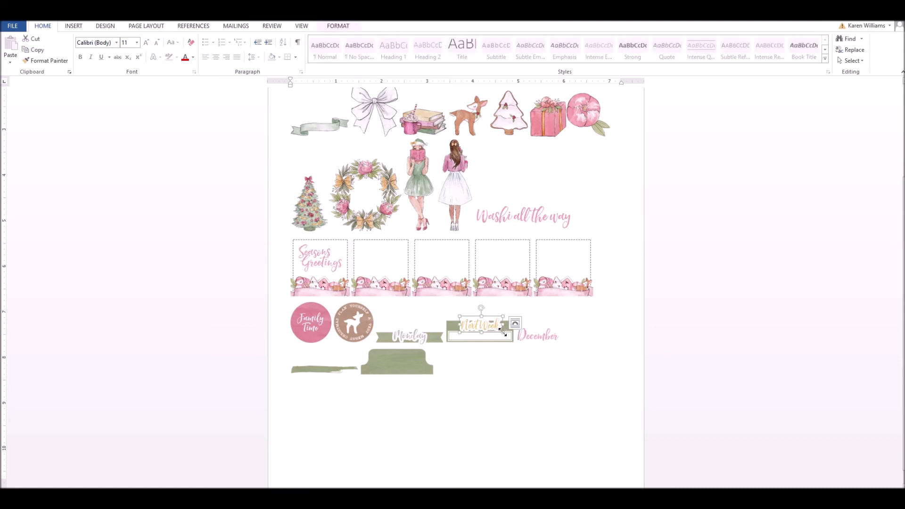
pyautogui.moveTo(502, 331); pyautogui.dragTo(497, 329)
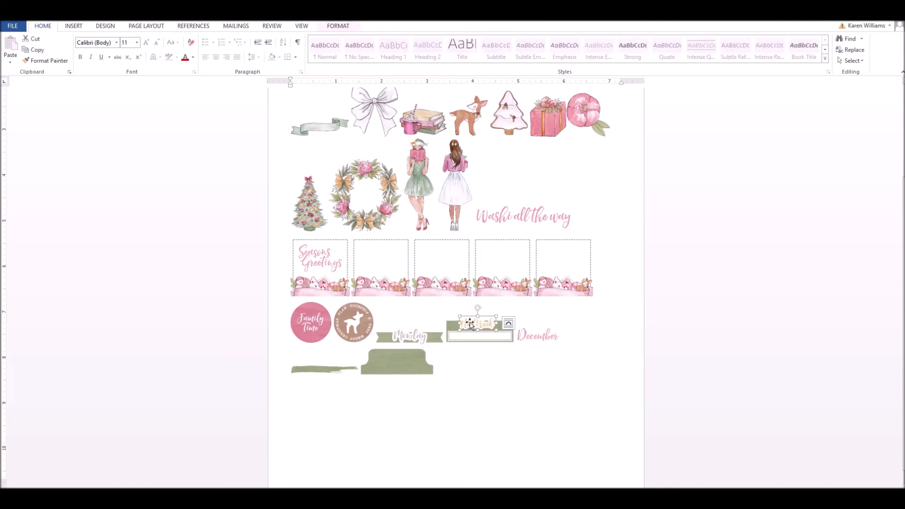
# - Nudge the Next Week word over its green strip, and set the December word to In Front of Text, centred over the green tab
pyautogui.moveTo(470, 324); pyautogui.dragTo(473, 325)
pyautogui.click(535, 356)
pyautogui.click(539, 338)
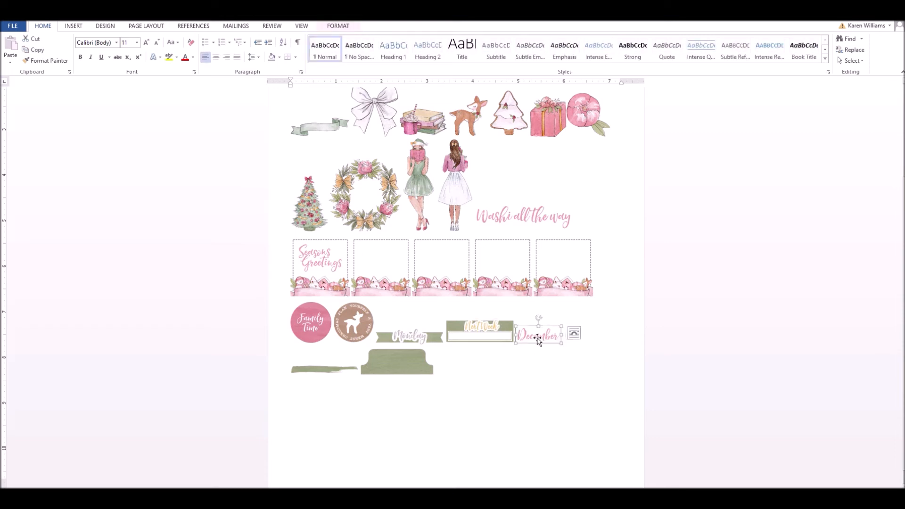
pyautogui.rightClick(537, 337)
pyautogui.moveTo(568, 308)
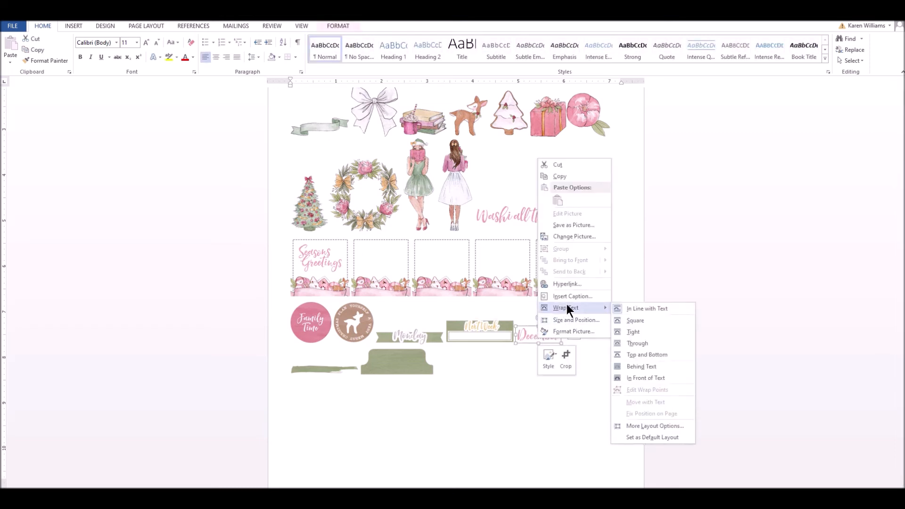
pyautogui.click(643, 378)
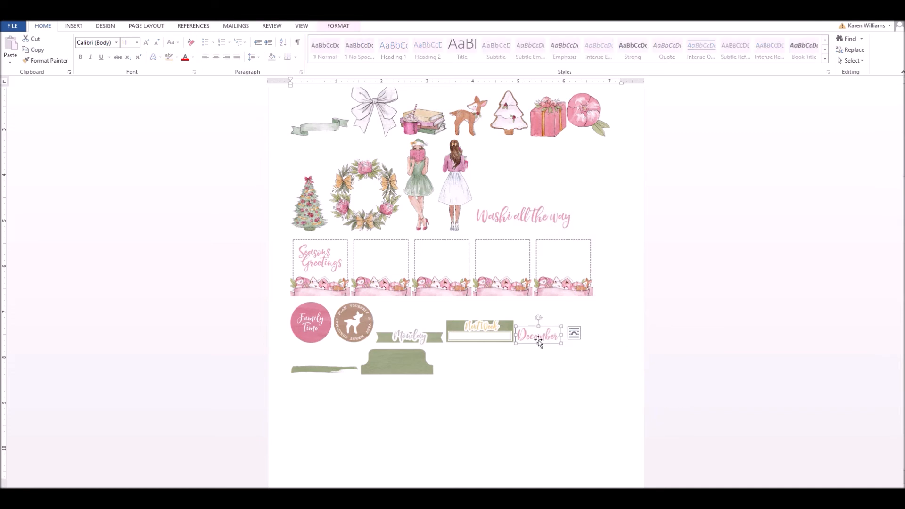
pyautogui.moveTo(535, 335); pyautogui.dragTo(394, 358)
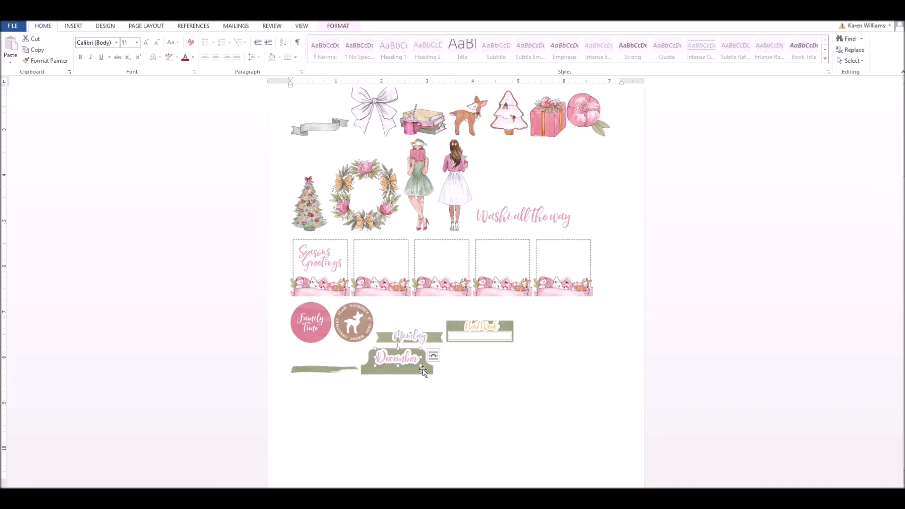
pyautogui.click(502, 377)
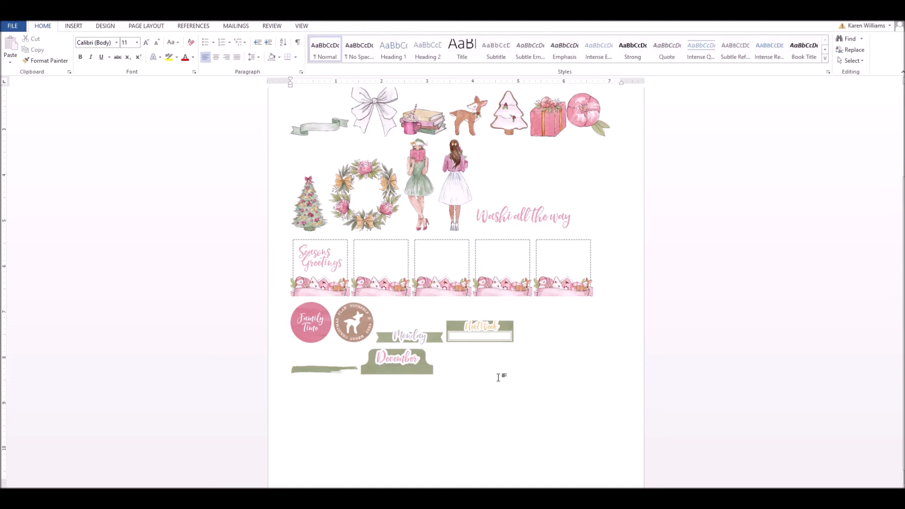
pyautogui.click(423, 370)
pyautogui.moveTo(421, 365); pyautogui.dragTo(392, 357)
pyautogui.click(474, 371)
# - Set the Washi all the way quote to In Front of Text and move it up beside the brown-haired girl's head
pyautogui.scroll(3, 538, 352)
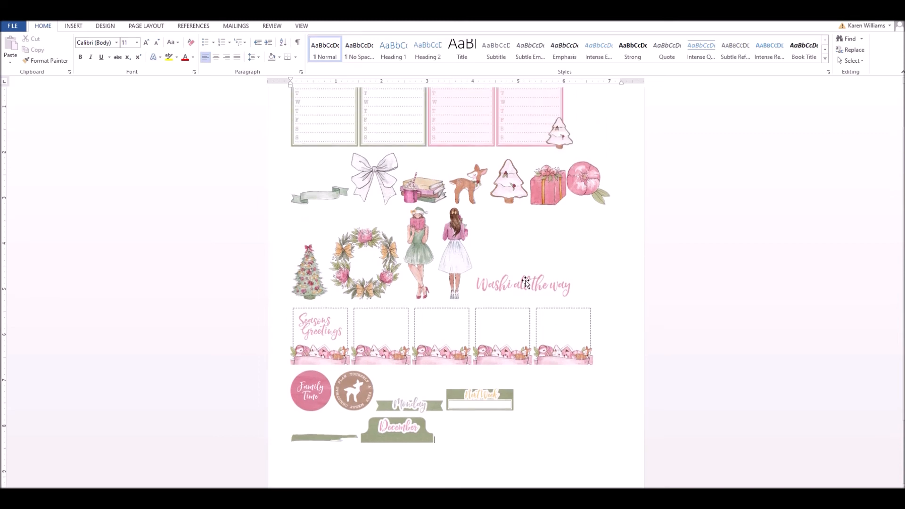
pyautogui.click(513, 283)
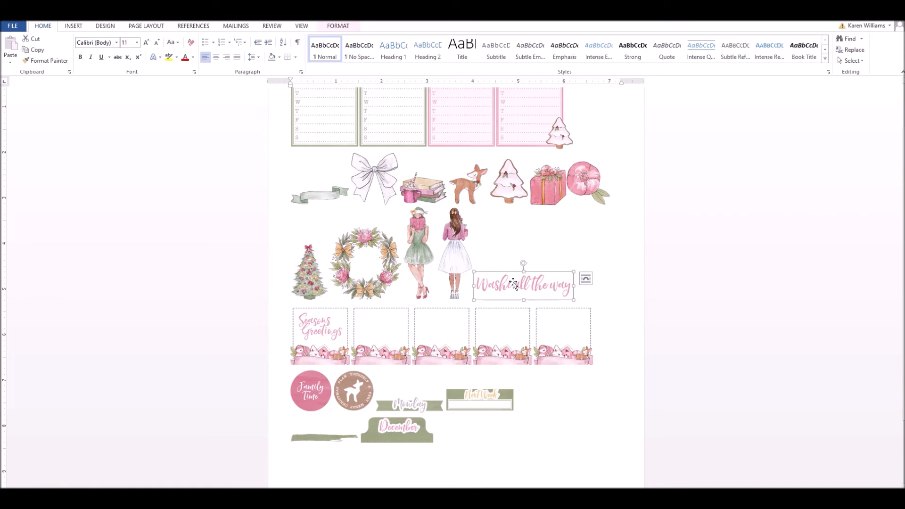
pyautogui.rightClick(541, 284)
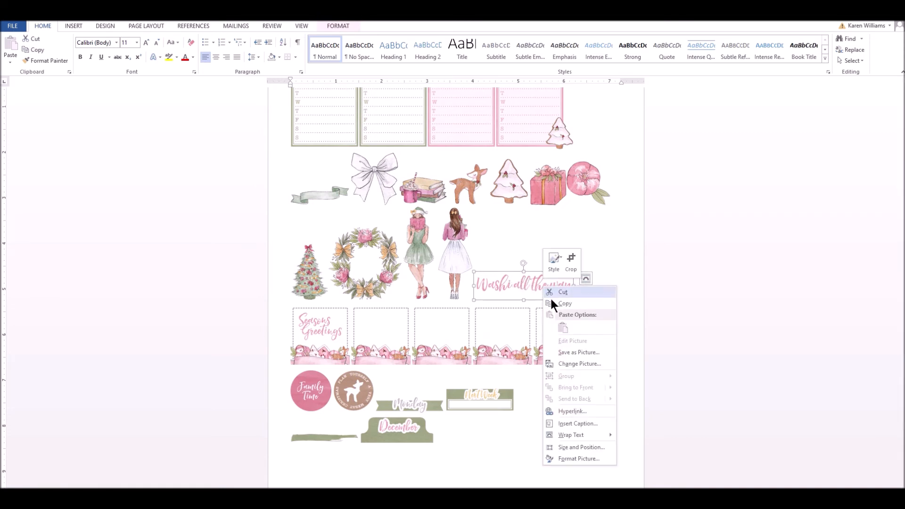
pyautogui.moveTo(576, 436)
pyautogui.click(627, 435)
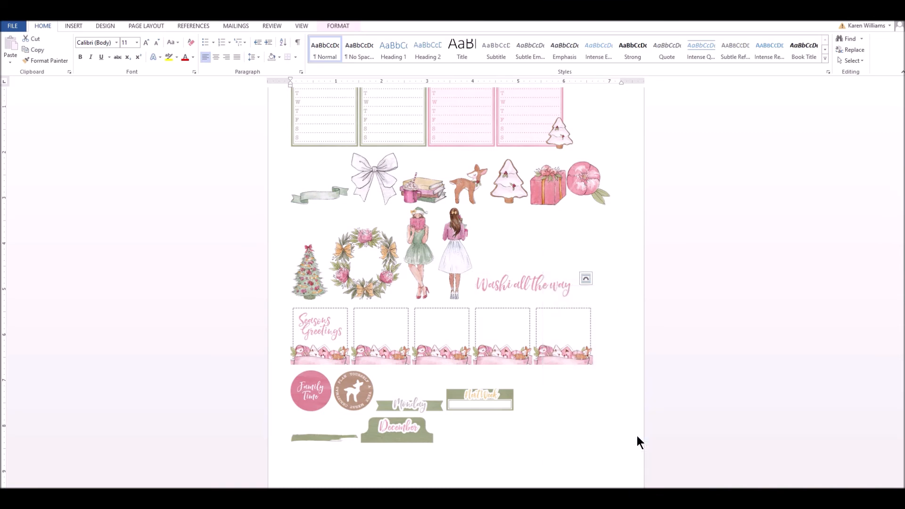
pyautogui.moveTo(502, 288); pyautogui.dragTo(504, 229)
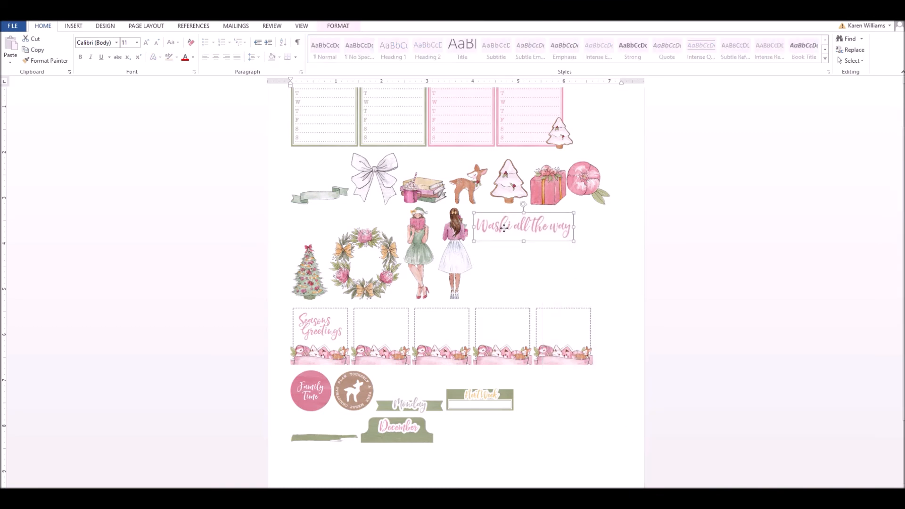
# - Insert Tab1-BIC(Planners-Anonymous).png from Themed Art Pieces beneath the Washi quote and shrink it to about 1.98" wide
pyautogui.click(509, 264)
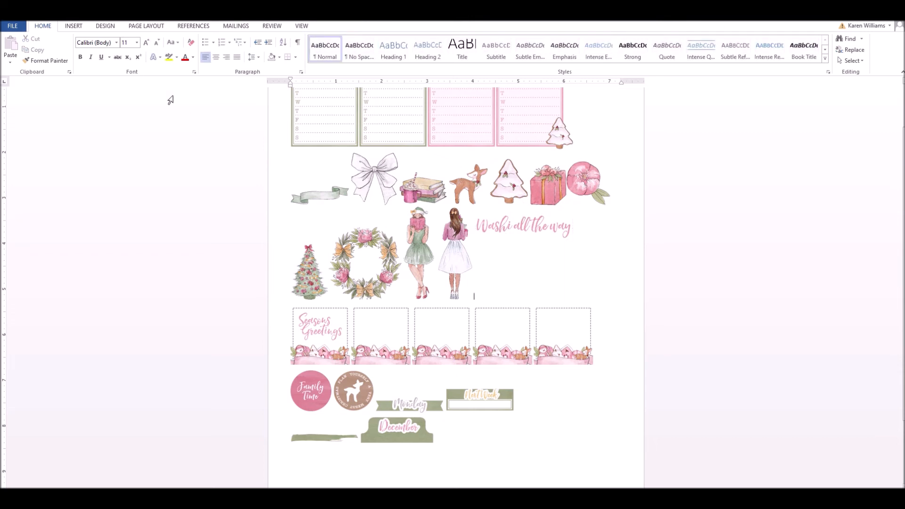
pyautogui.click(72, 26)
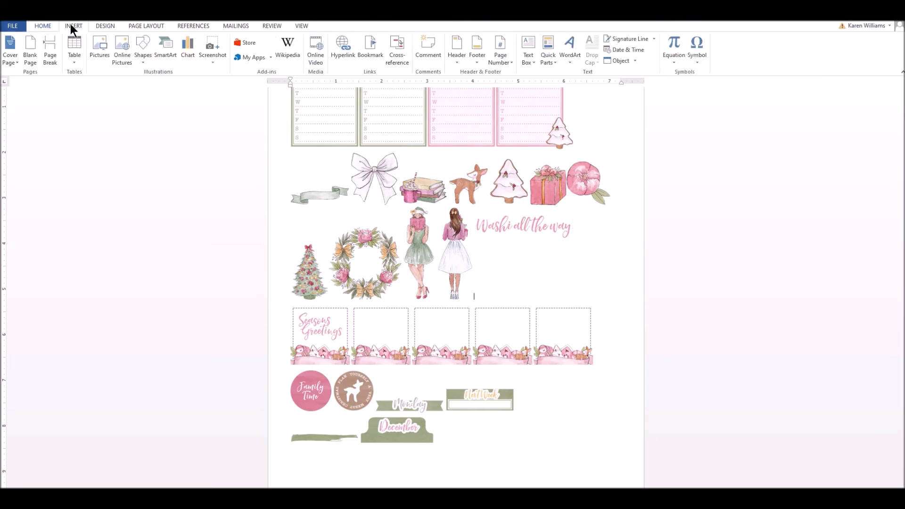
pyautogui.click(98, 49)
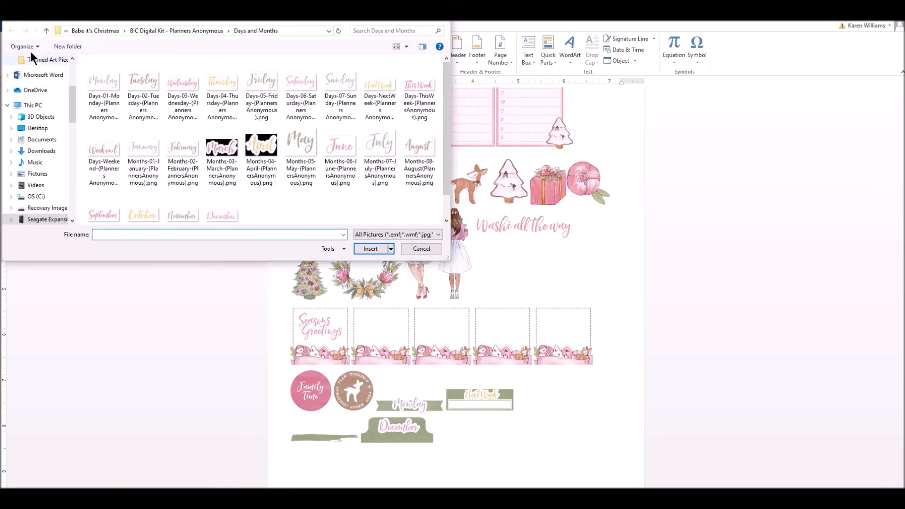
pyautogui.click(45, 30)
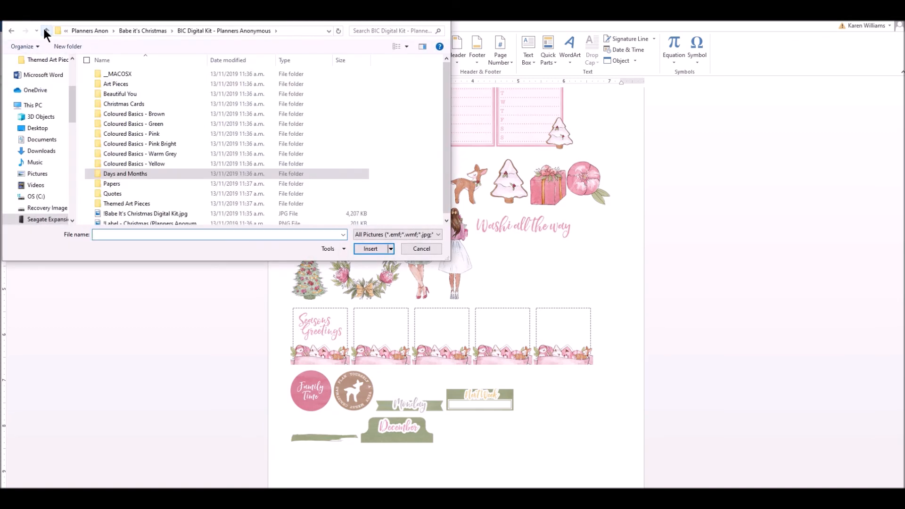
pyautogui.doubleClick(174, 201)
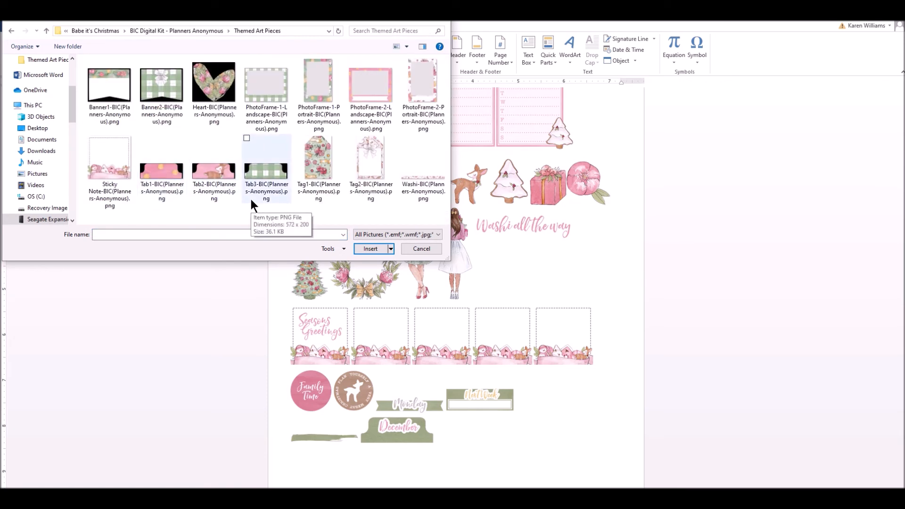
pyautogui.click(180, 177)
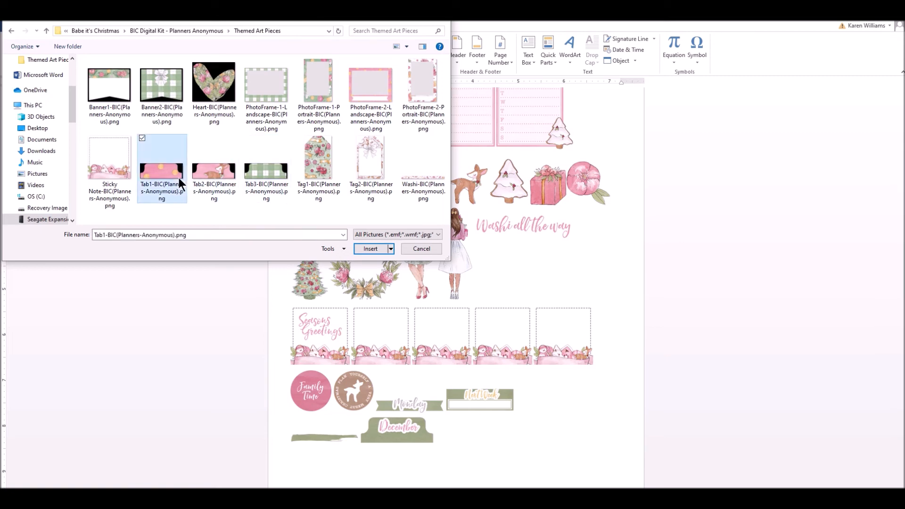
pyautogui.click(370, 248)
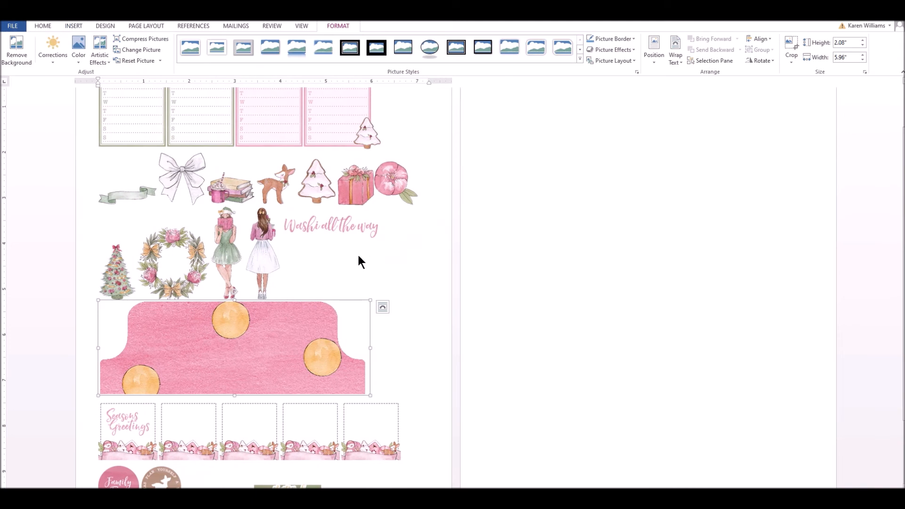
pyautogui.moveTo(370, 395); pyautogui.dragTo(242, 307)
pyautogui.moveTo(618, 298); pyautogui.dragTo(565, 281)
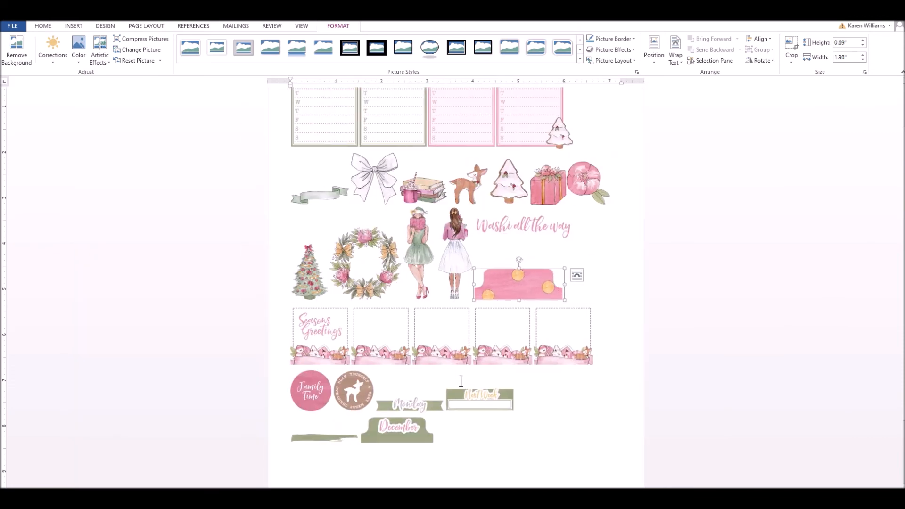
# - Try a width of 2" for both the green tab behind December and the pink spotted tab
pyautogui.click(414, 441)
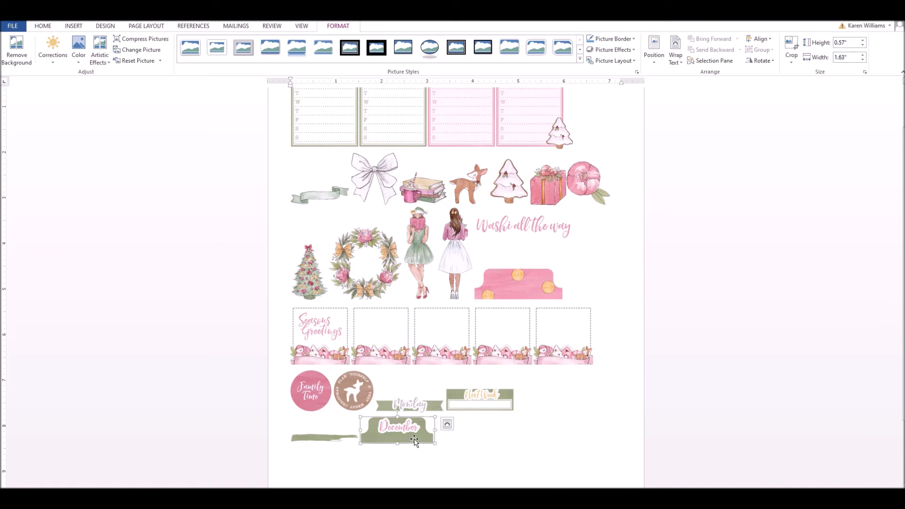
pyautogui.click(850, 57)
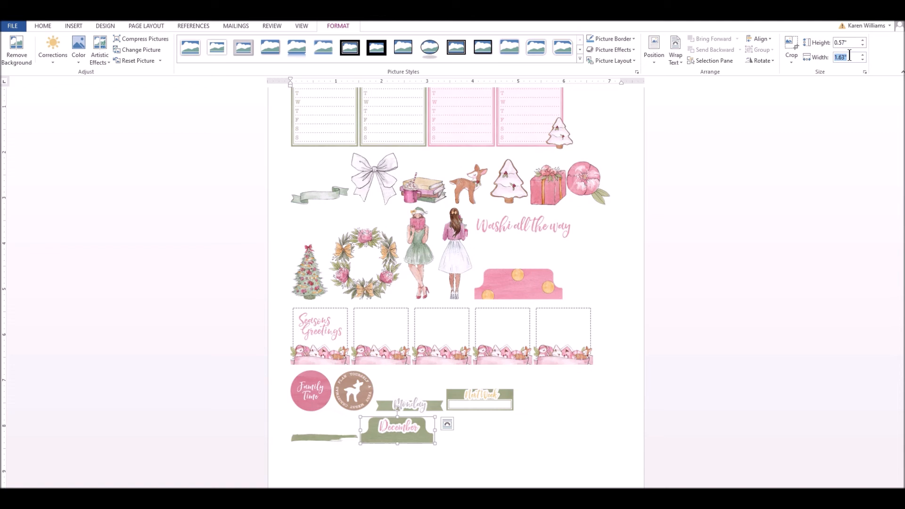
pyautogui.write('2')
pyautogui.press('Return')
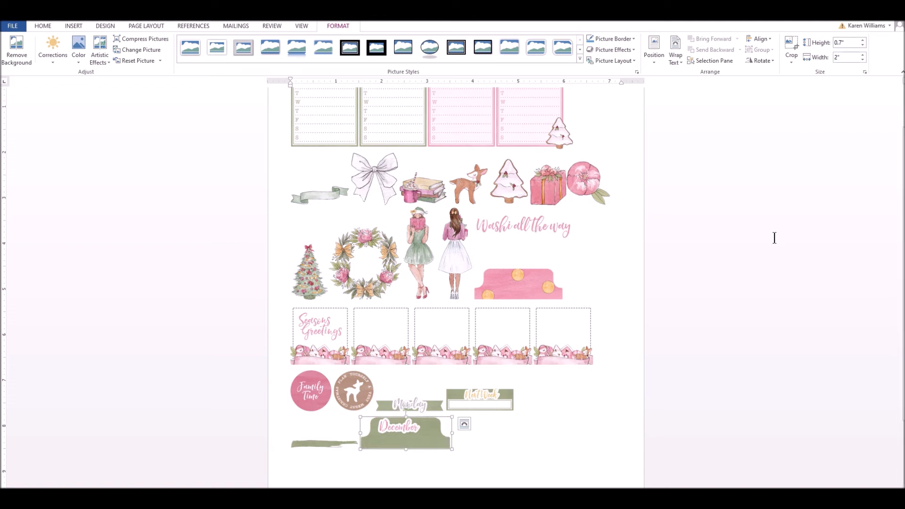
pyautogui.click(538, 282)
pyautogui.click(854, 58)
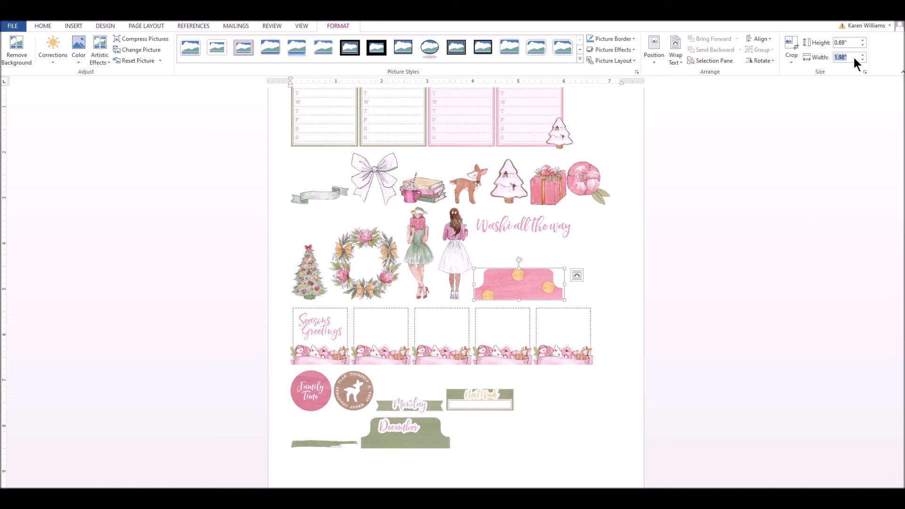
pyautogui.write('2')
pyautogui.press('Return')
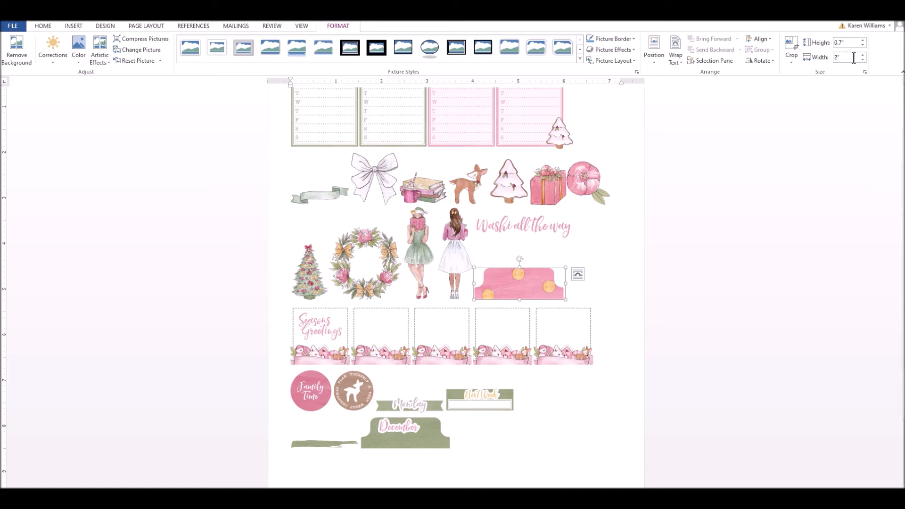
# - Set the width of the pink spotted tab and the green December tab to 1.7" each
pyautogui.click(853, 57)
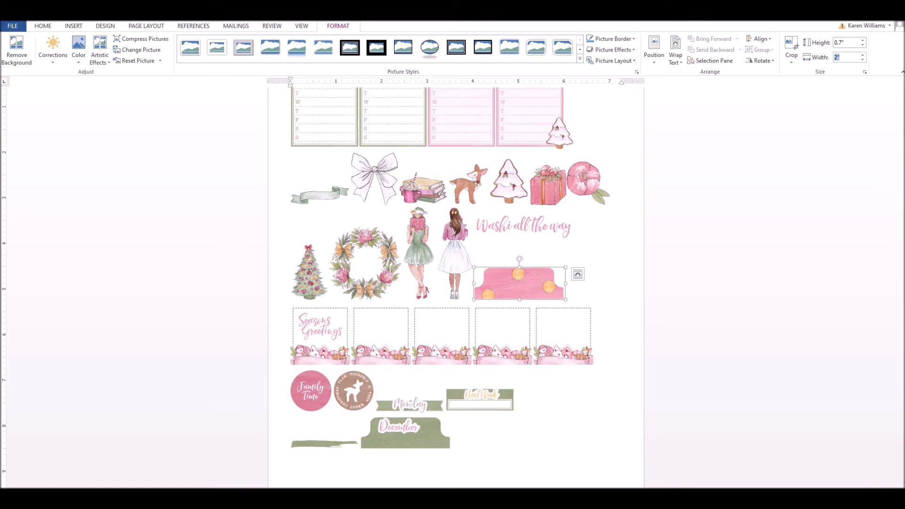
pyautogui.write('1.7')
pyautogui.press('Return')
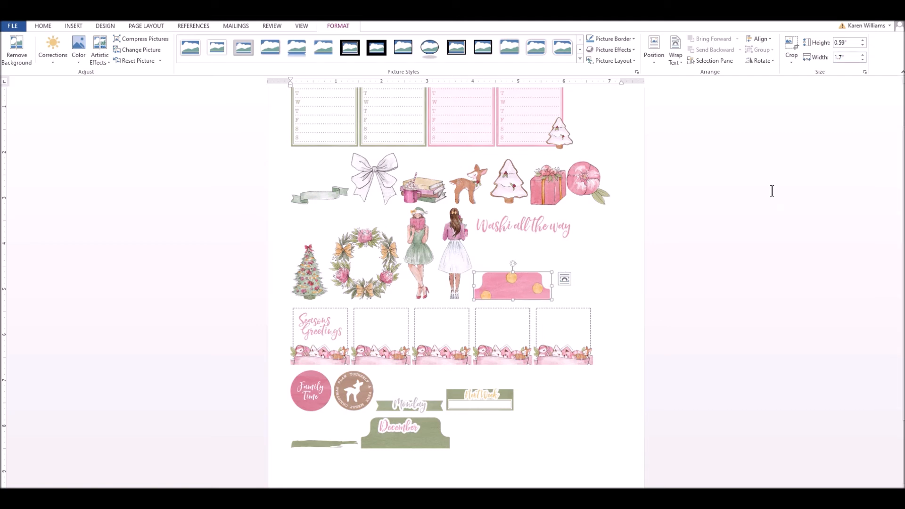
pyautogui.click(438, 441)
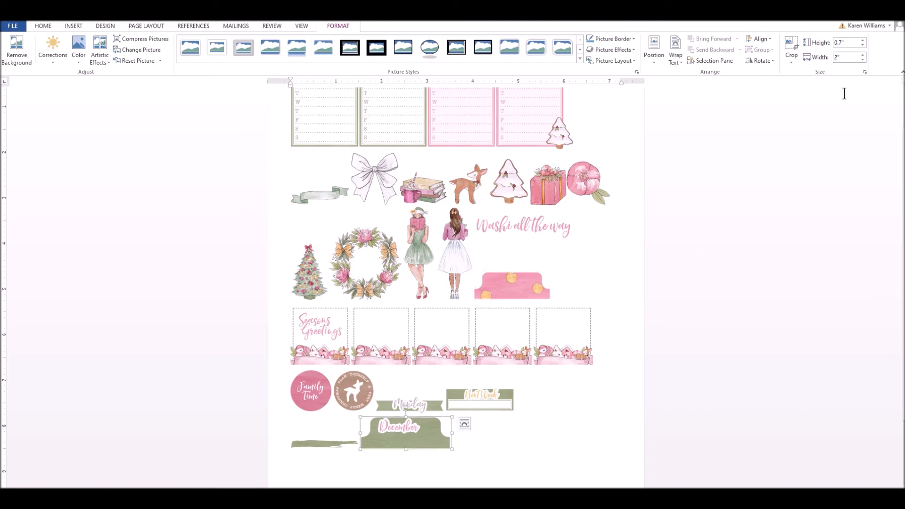
pyautogui.click(847, 58)
pyautogui.write('1')
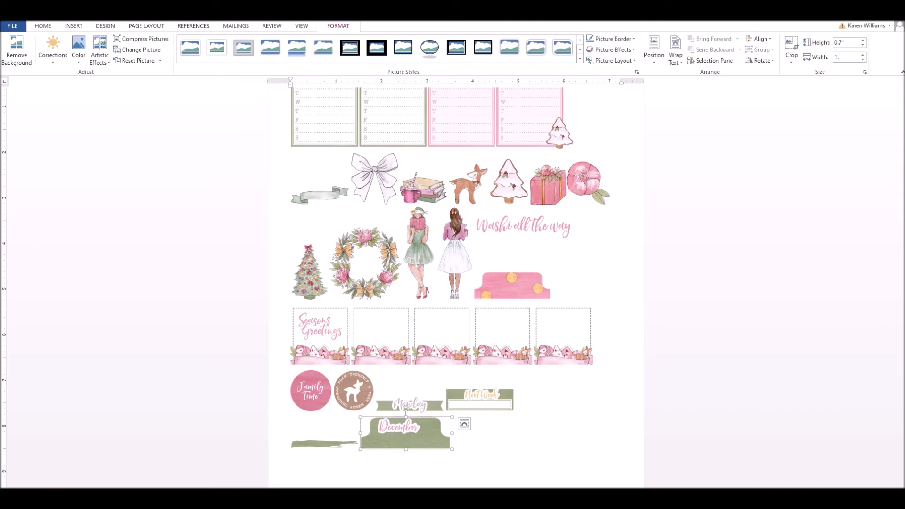
pyautogui.write('.7')
pyautogui.press('Return')
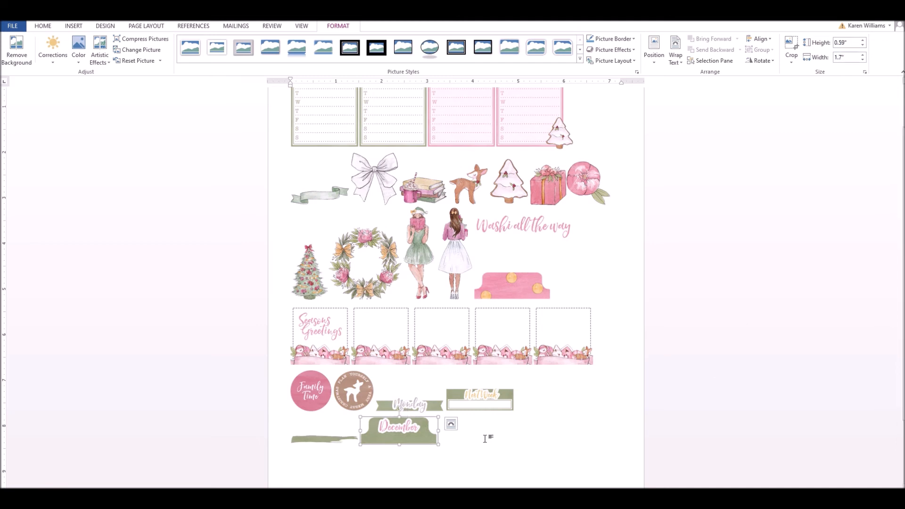
pyautogui.click(485, 439)
# - Set the pink spotted tab to In Front of Text and move it up directly beneath the Washi all the way quote
pyautogui.click(512, 292)
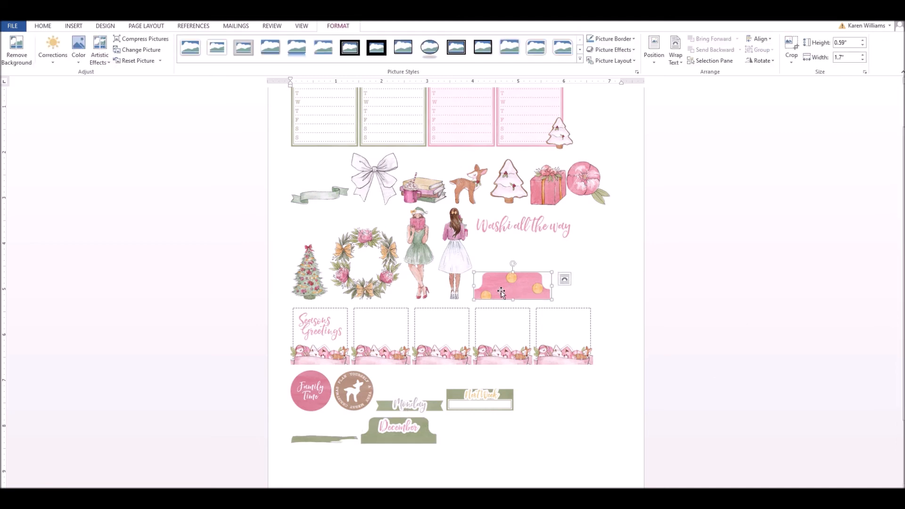
pyautogui.rightClick(524, 284)
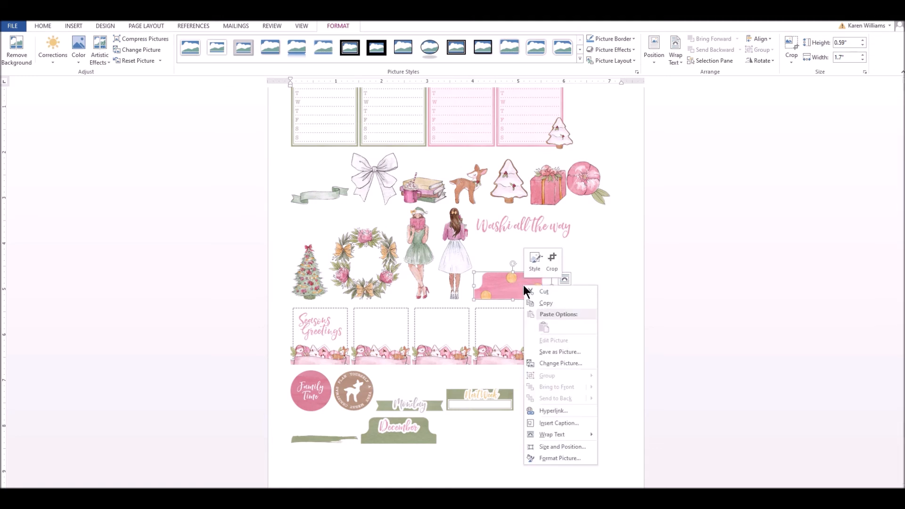
pyautogui.moveTo(570, 434)
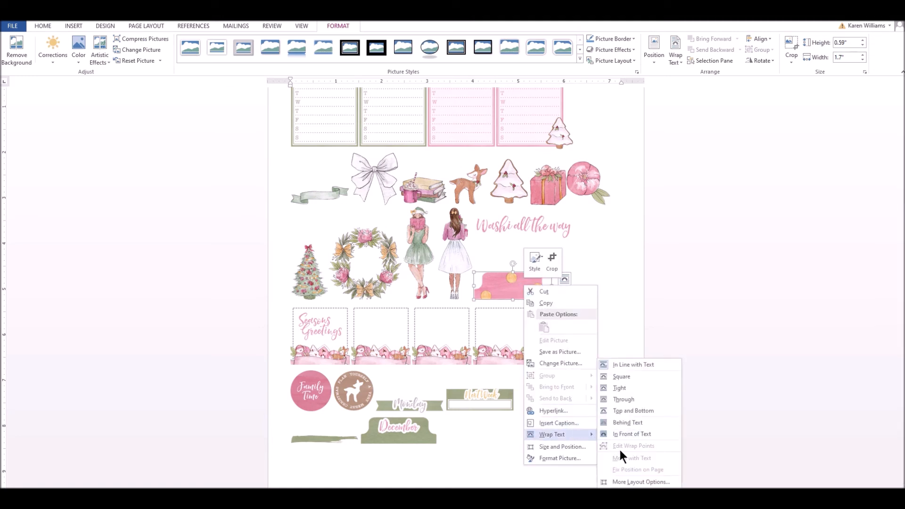
pyautogui.click(621, 433)
pyautogui.moveTo(509, 284); pyautogui.dragTo(512, 258)
# - Insert Heart-BIC(Planners-Anonymous).png from Themed Art Pieces after the girl in the white skirt and set its width to 1"
pyautogui.click(494, 293)
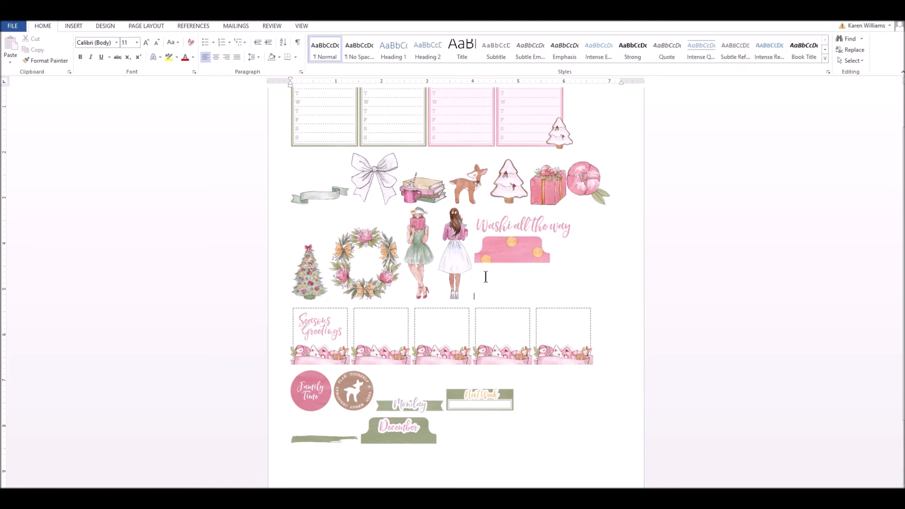
pyautogui.click(69, 25)
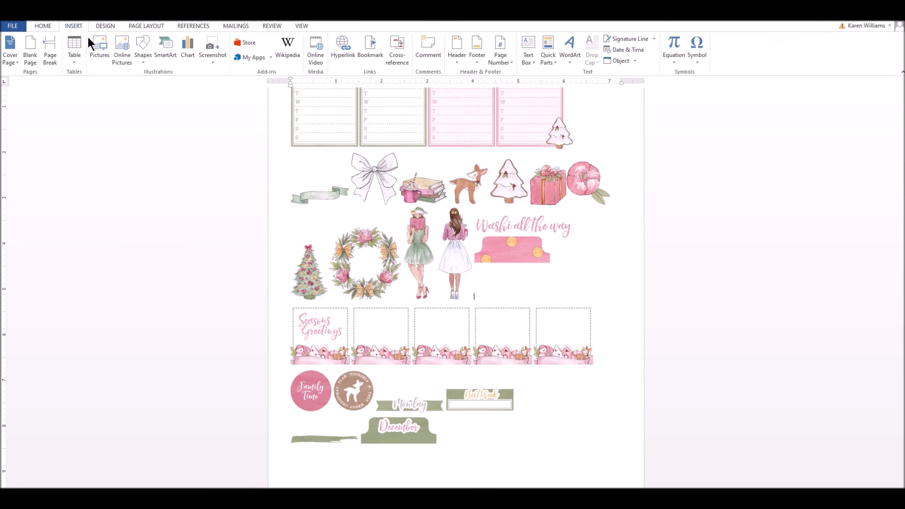
pyautogui.click(98, 47)
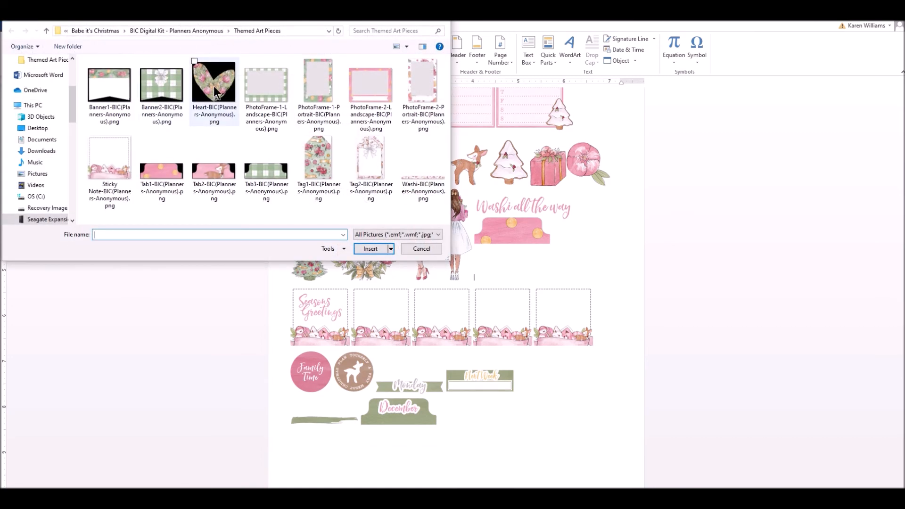
pyautogui.click(219, 89)
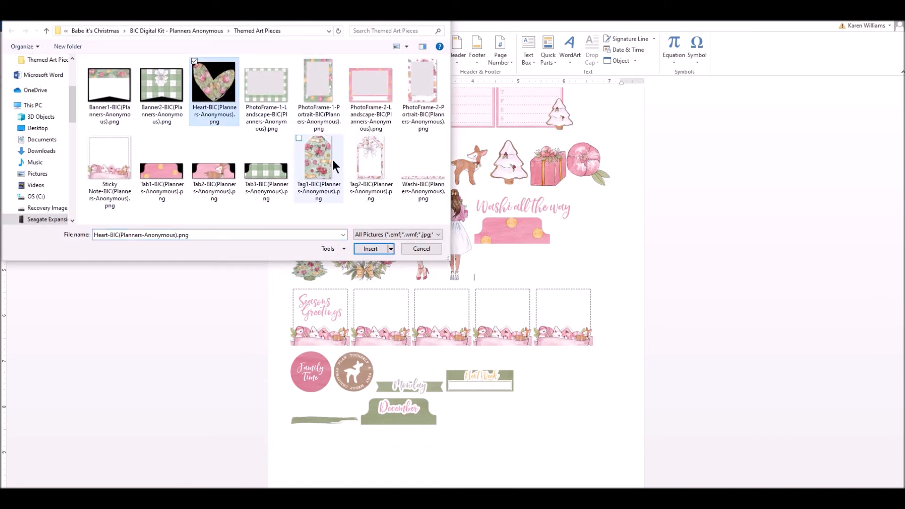
pyautogui.click(371, 249)
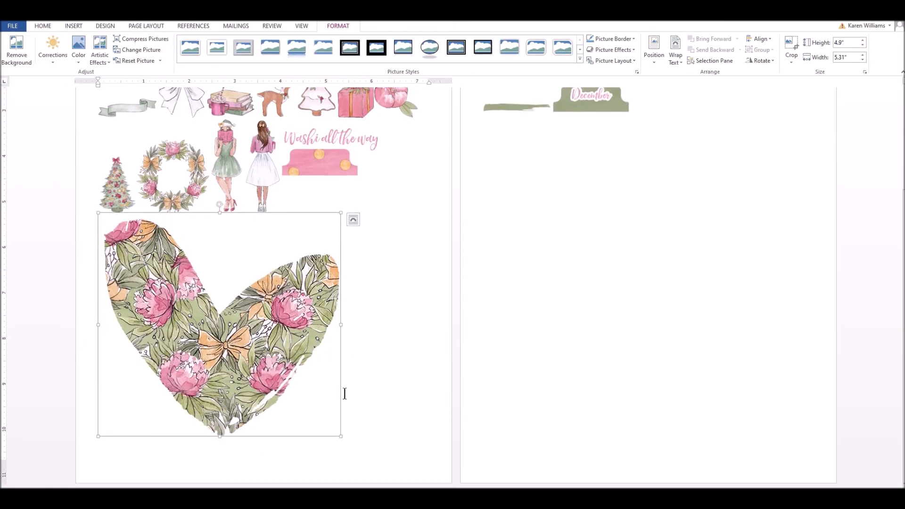
pyautogui.click(853, 58)
pyautogui.write('1')
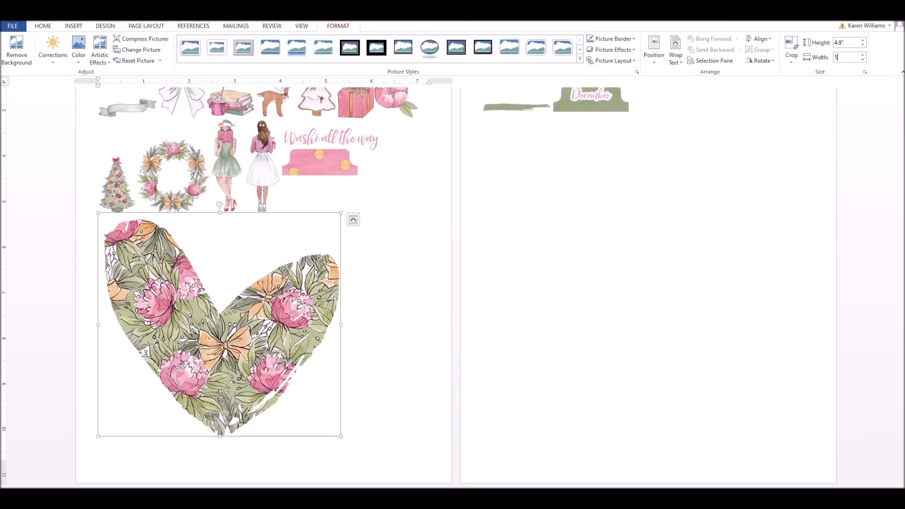
pyautogui.press('Return')
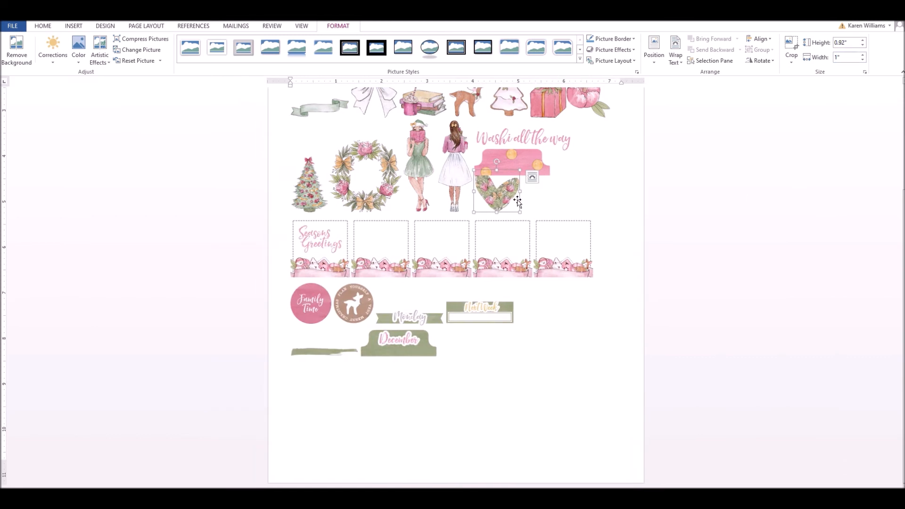
# - Set the floral heart to In Front of Text and position it directly beneath the pink spotted tab
pyautogui.rightClick(503, 195)
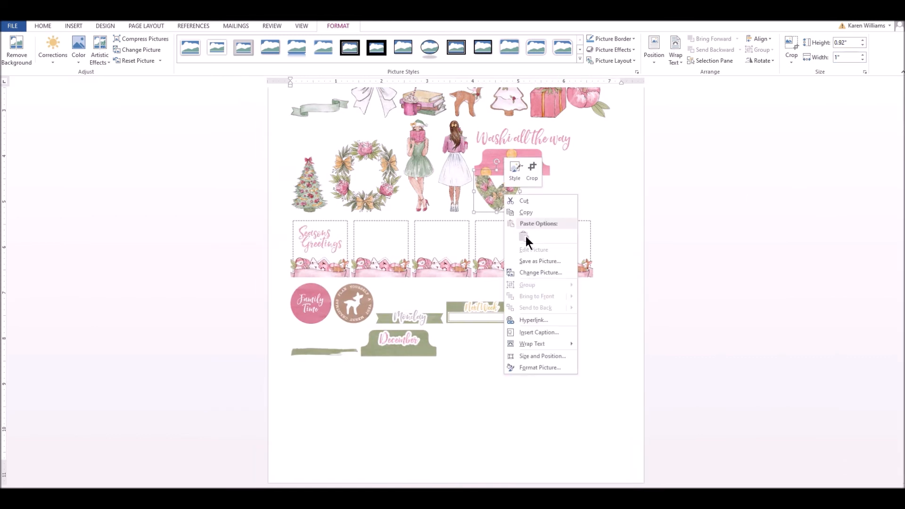
pyautogui.moveTo(546, 343)
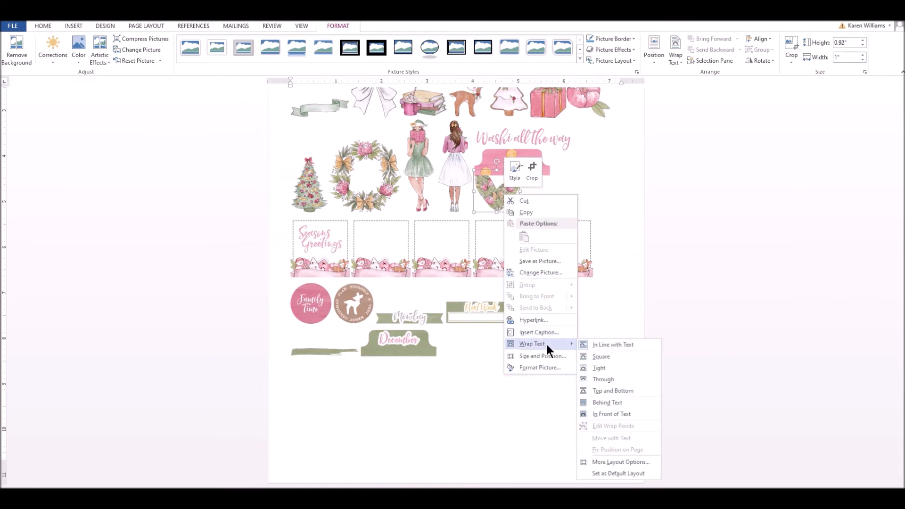
pyautogui.click(613, 412)
pyautogui.moveTo(495, 192); pyautogui.dragTo(495, 197)
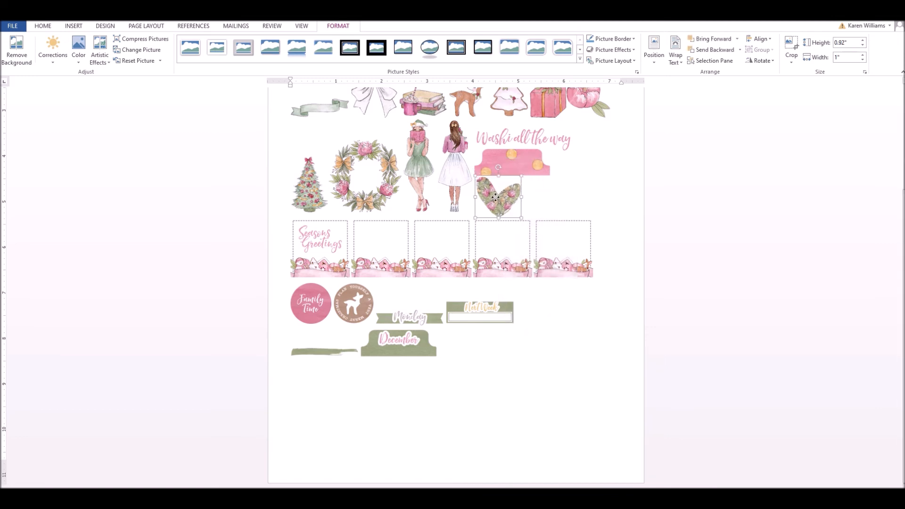
pyautogui.click(585, 198)
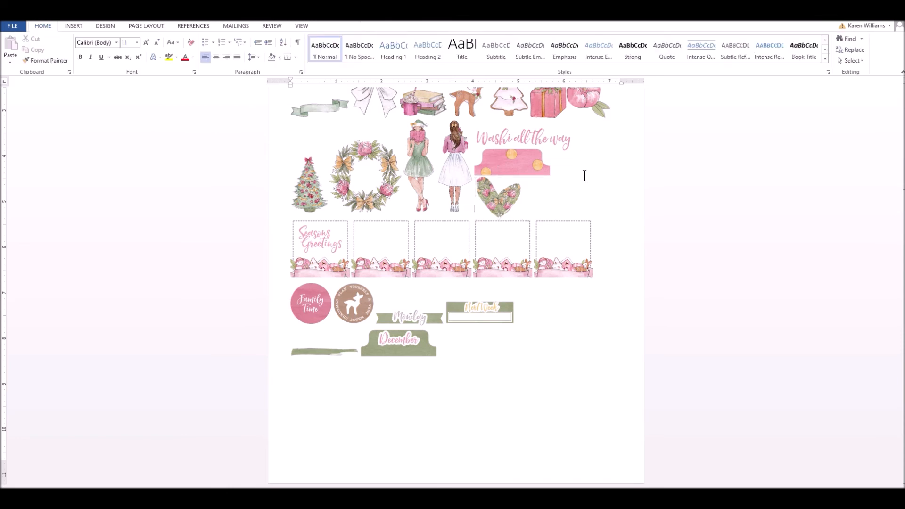
# - Insert a page break after the green December tab to start a second page
pyautogui.scroll(4, 568, 356)
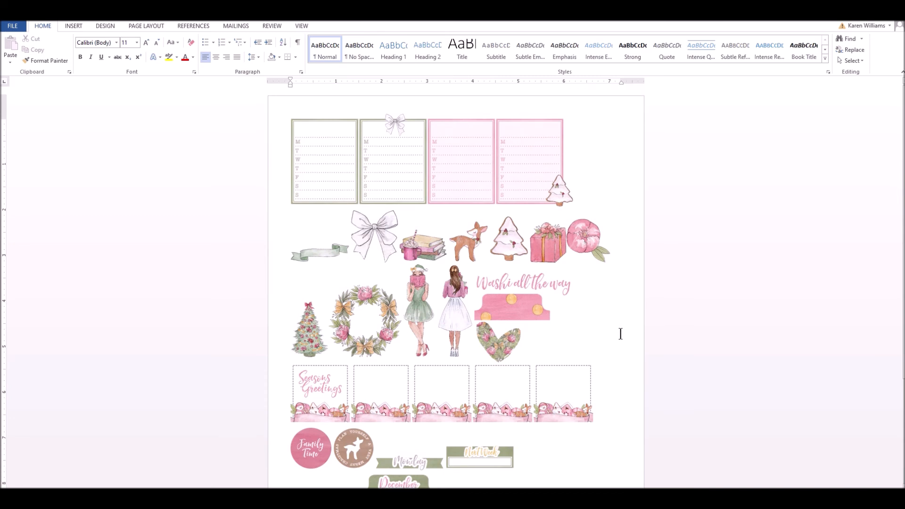
pyautogui.scroll(-1, 620, 334)
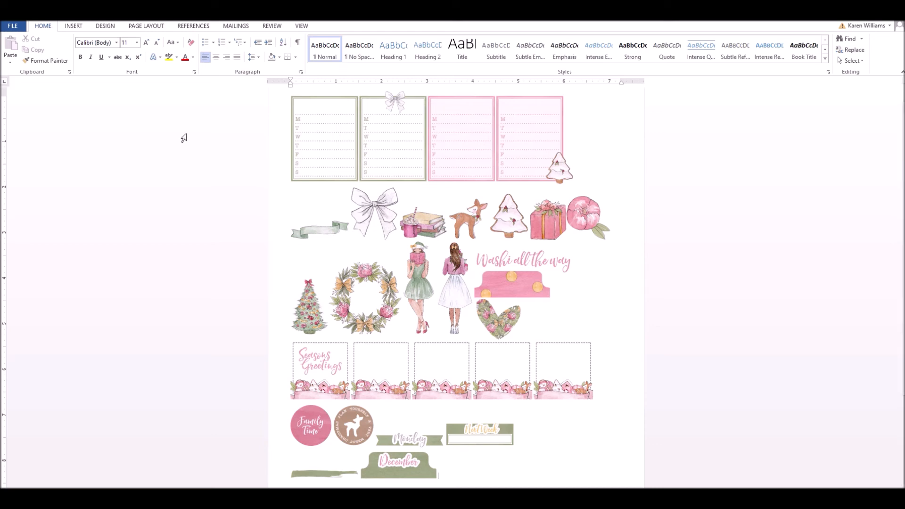
pyautogui.click(74, 26)
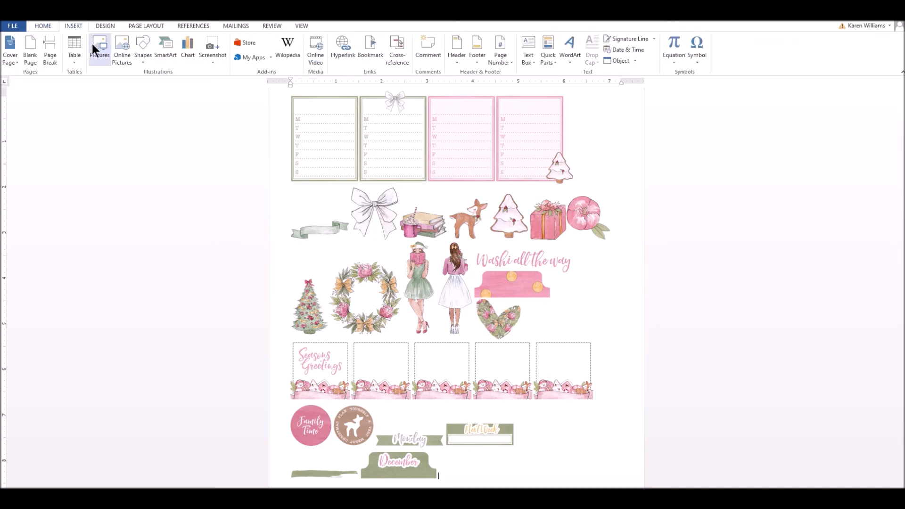
pyautogui.click(50, 50)
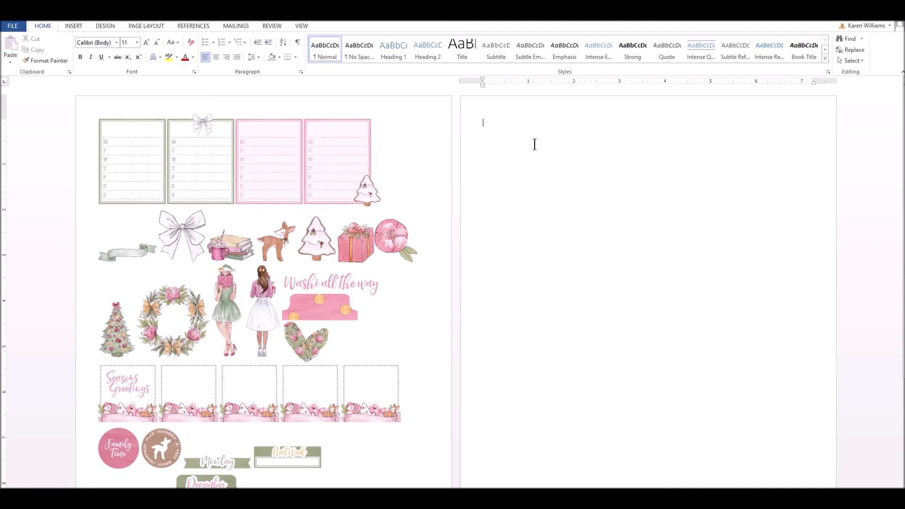
# - Insert Pink-Tag-BIC(Planners-Anonymous).png from the Coloured Basics - Pink folder on the second page
pyautogui.click(75, 27)
pyautogui.click(99, 47)
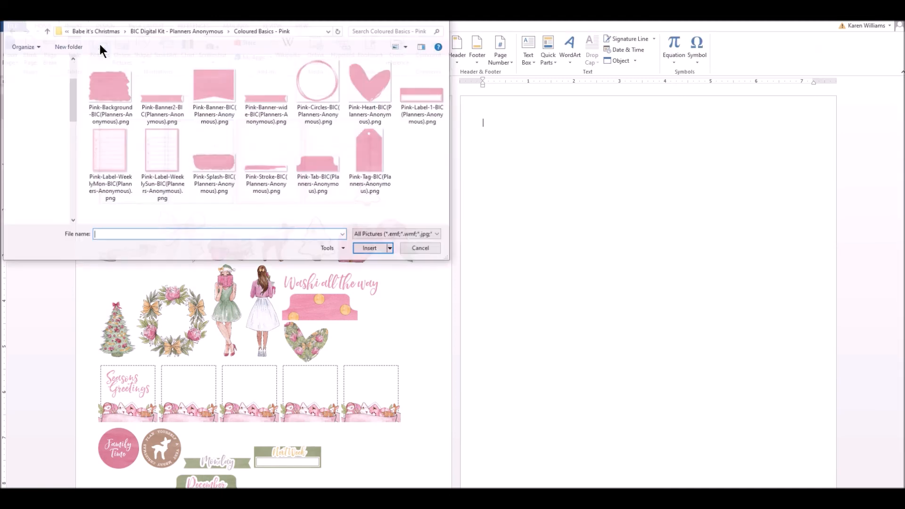
pyautogui.click(371, 163)
pyautogui.click(371, 248)
pyautogui.scroll(-3, 794, 286)
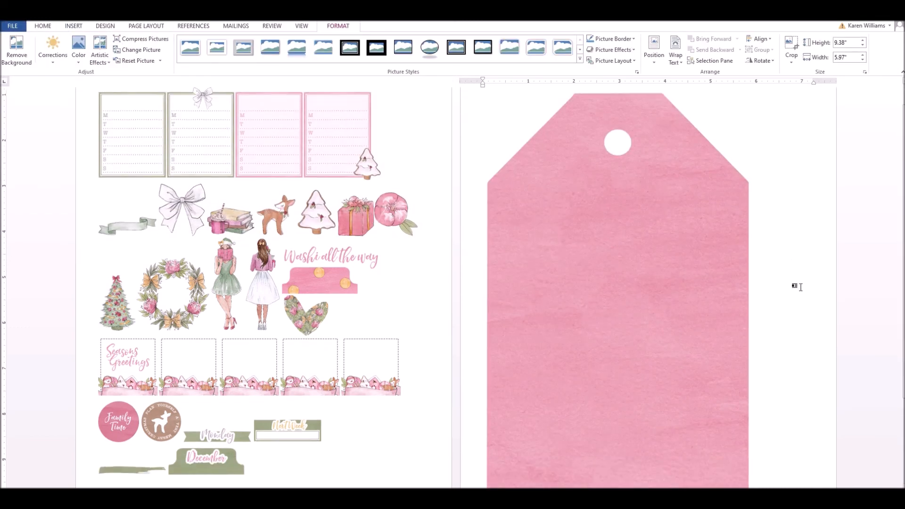
# - Insert Tag1-BIC(Planners-Anonymous).png from Themed Art Pieces after the pink tag and set its width to 2"
pyautogui.click(766, 285)
pyautogui.click(74, 26)
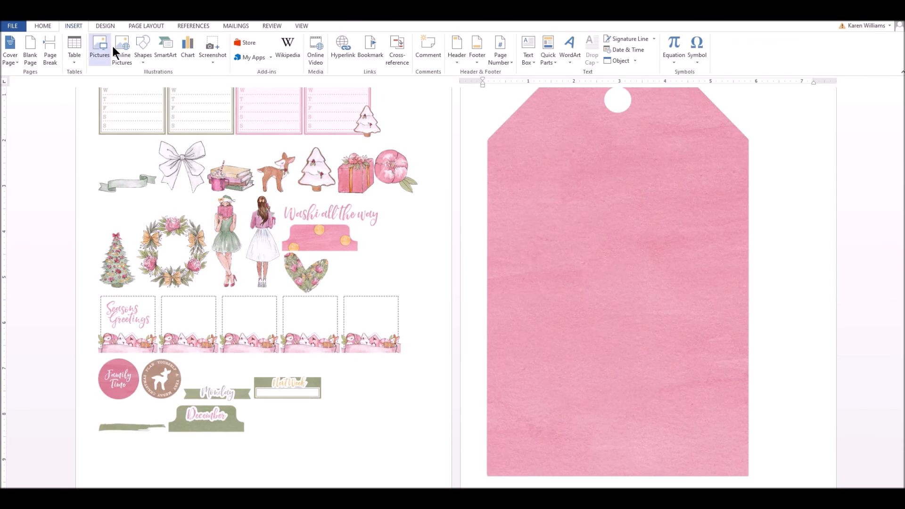
pyautogui.click(96, 47)
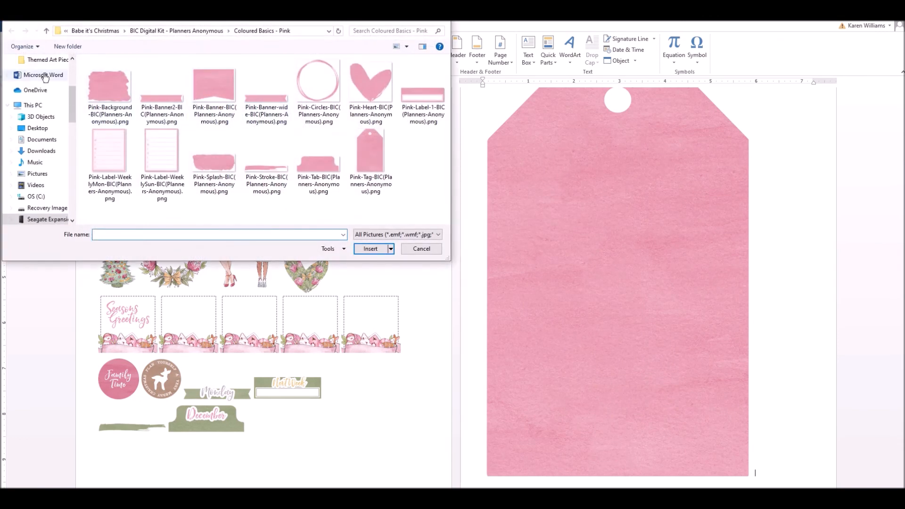
pyautogui.click(46, 30)
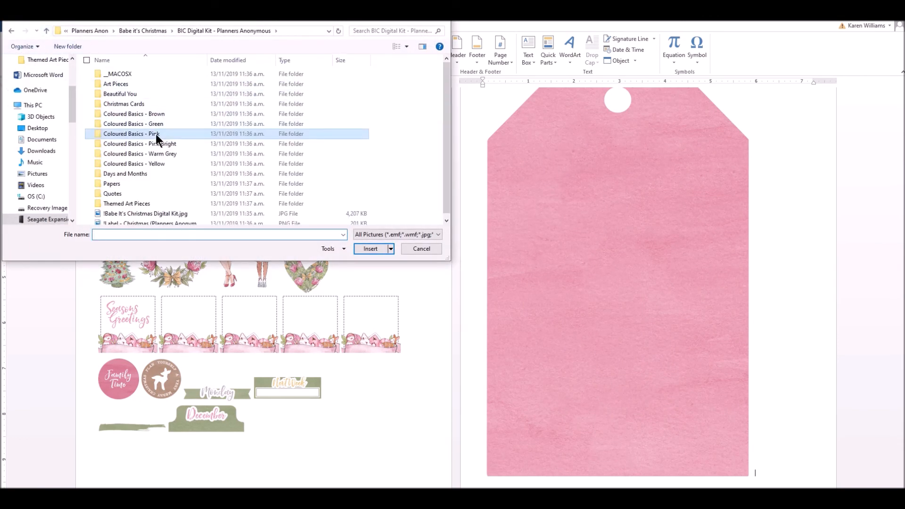
pyautogui.doubleClick(167, 202)
pyautogui.click(335, 183)
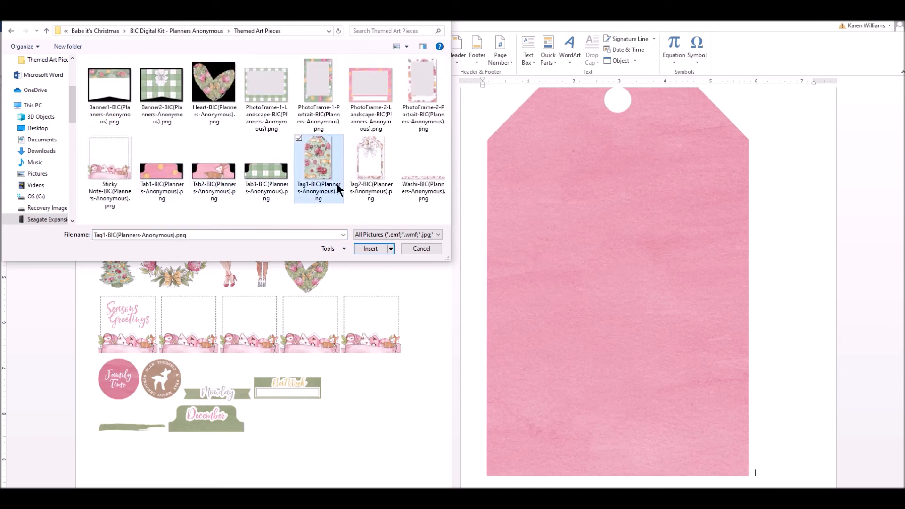
pyautogui.click(371, 248)
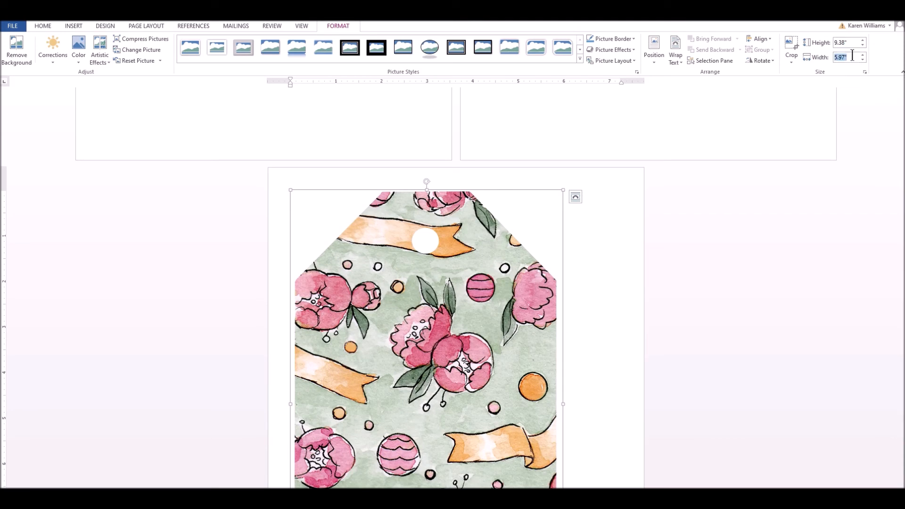
pyautogui.write('2')
pyautogui.press('Return')
pyautogui.scroll(4, 804, 165)
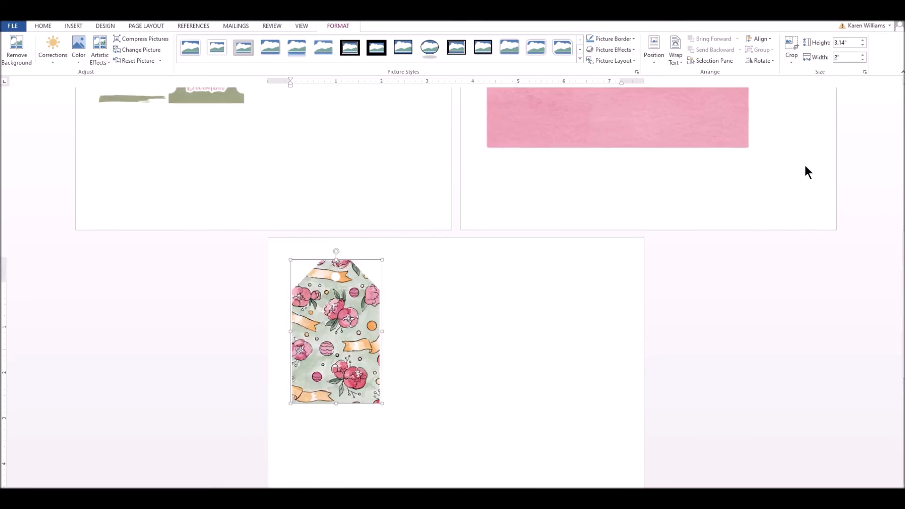
# - Set the pink tag's width to 2.5" and shrink it proportionally until it is just slightly larger than the floral tag
pyautogui.click(687, 163)
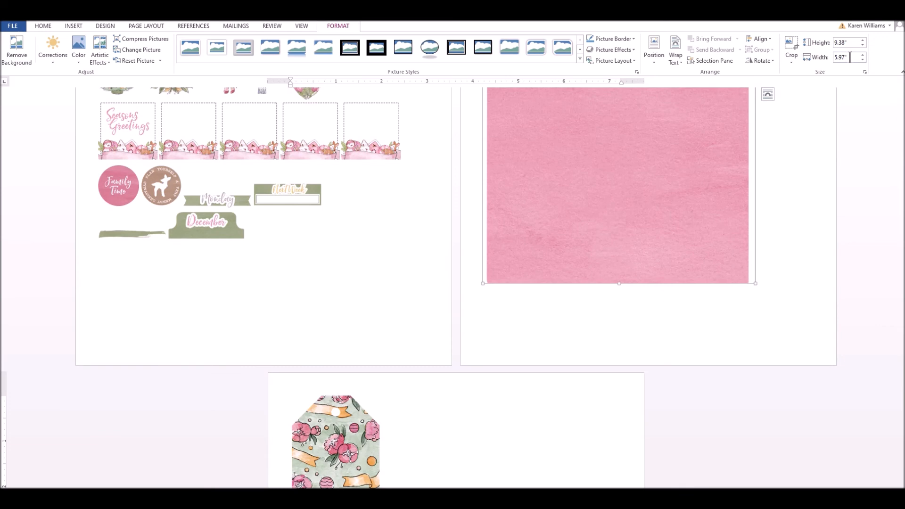
pyautogui.write('2')
pyautogui.press('Return')
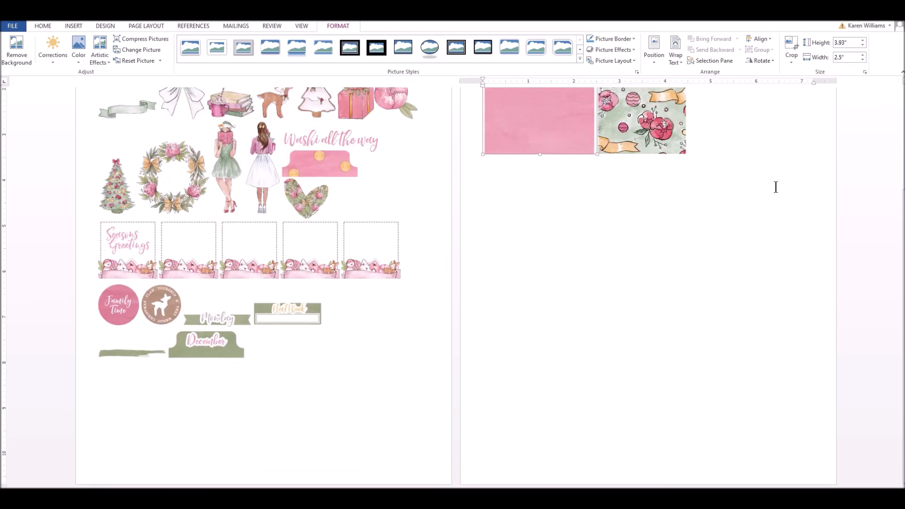
pyautogui.scroll(3, 777, 186)
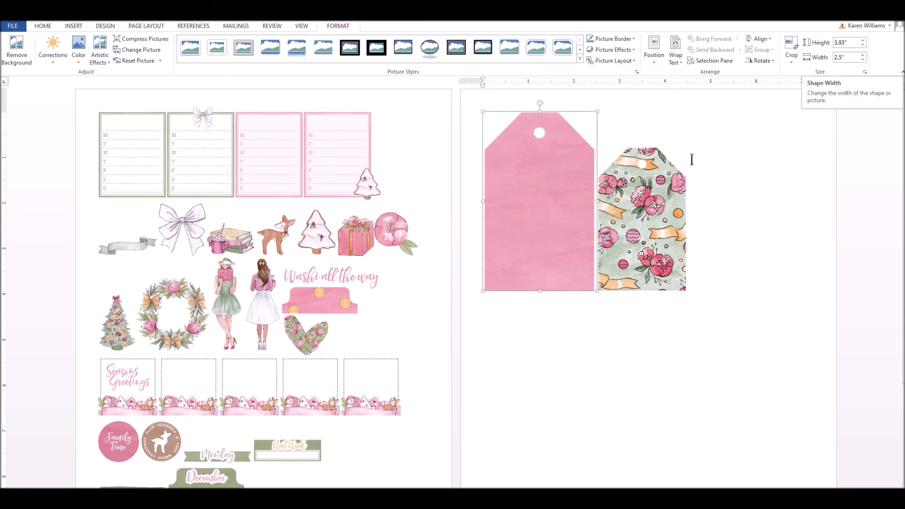
pyautogui.moveTo(597, 291); pyautogui.dragTo(579, 265)
# - Set the floral tag to In Front of Text and move it on top of the pink tag
pyautogui.rightClick(627, 214)
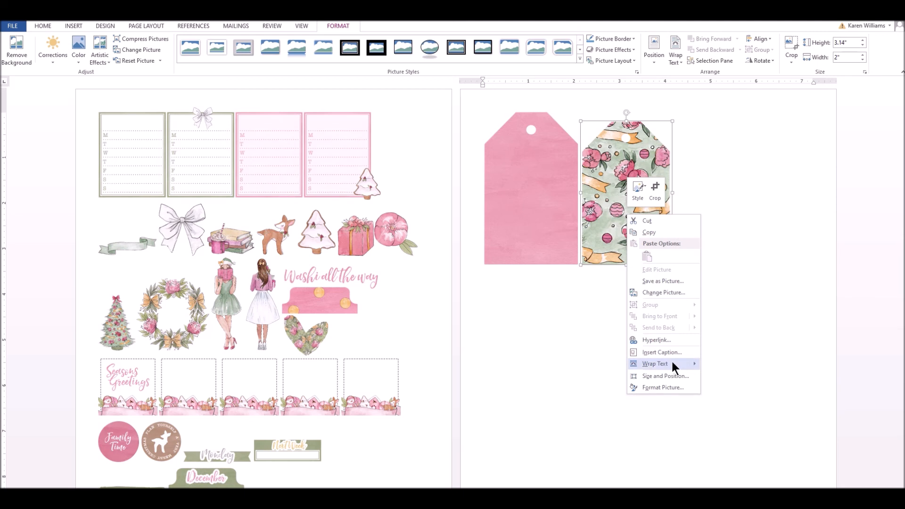
pyautogui.moveTo(672, 364)
pyautogui.click(734, 434)
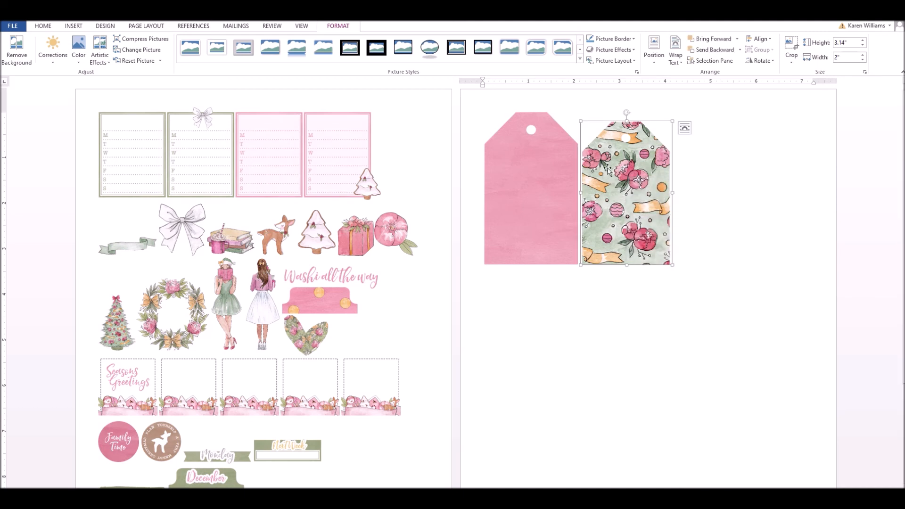
pyautogui.moveTo(598, 168); pyautogui.dragTo(510, 163)
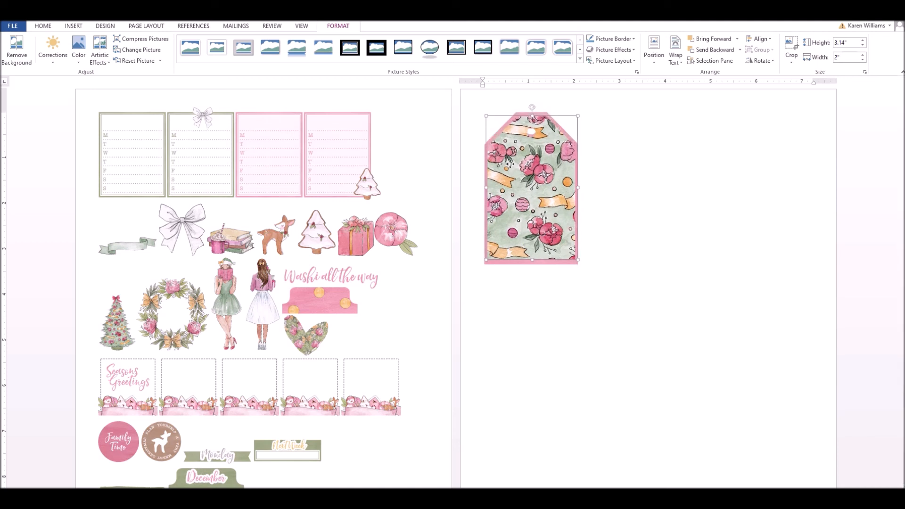
# - Enlarge the pink backing tag to about 2.19" wide and shift the floral tag slightly so a pink border surrounds it
pyautogui.moveTo(578, 260); pyautogui.dragTo(582, 267)
pyautogui.hotkey('ctrl', 'z')
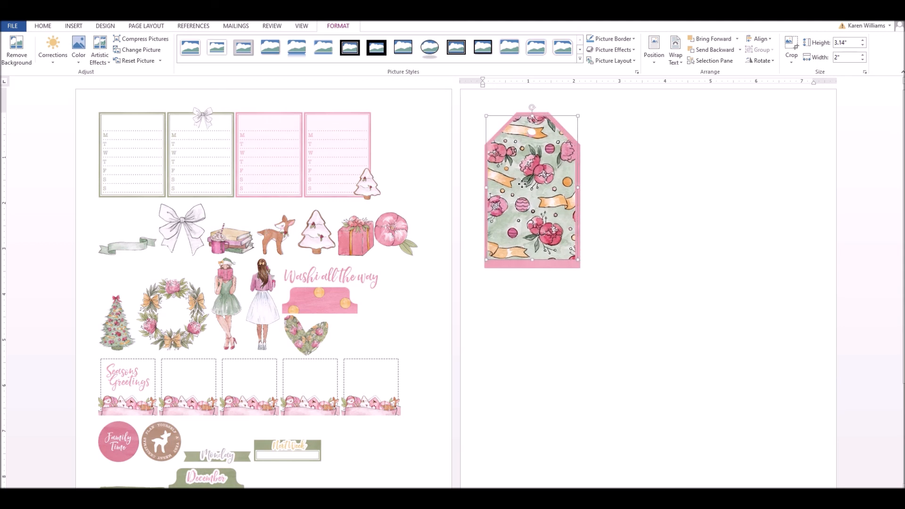
pyautogui.moveTo(523, 184); pyautogui.dragTo(524, 184)
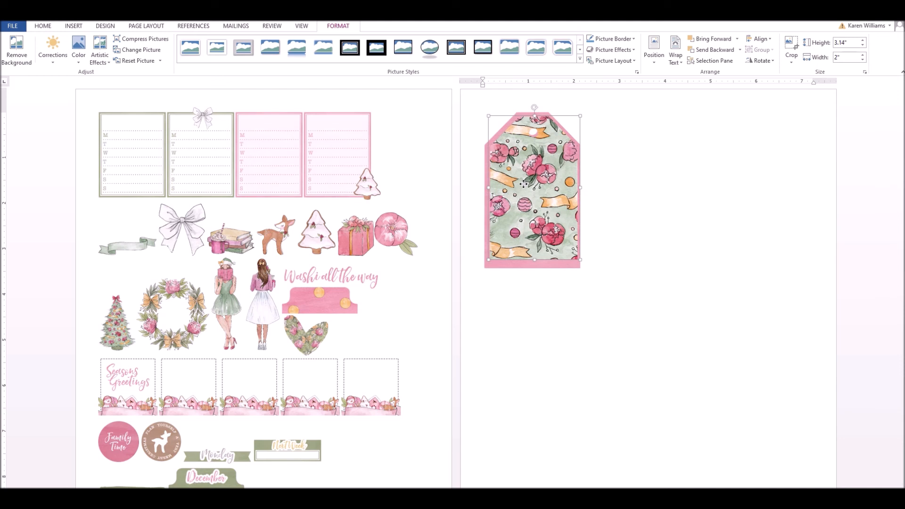
pyautogui.moveTo(580, 259); pyautogui.dragTo(586, 271)
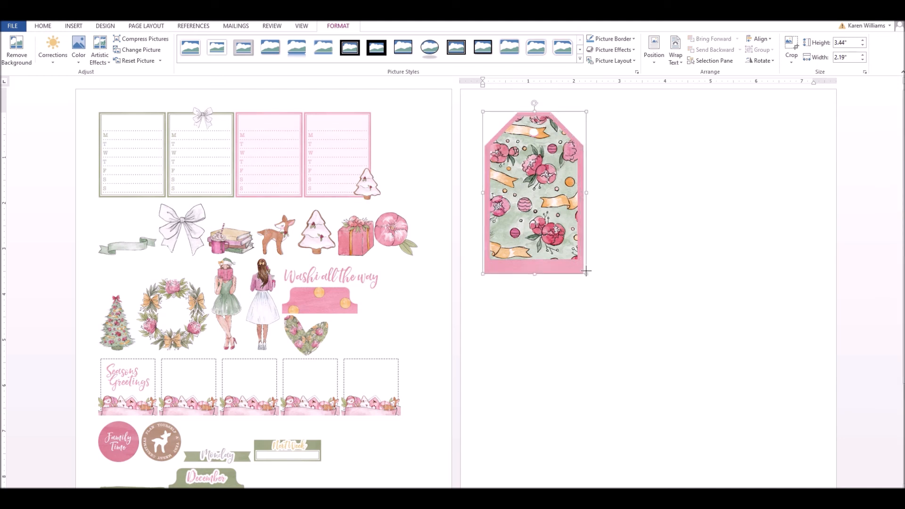
pyautogui.click(634, 245)
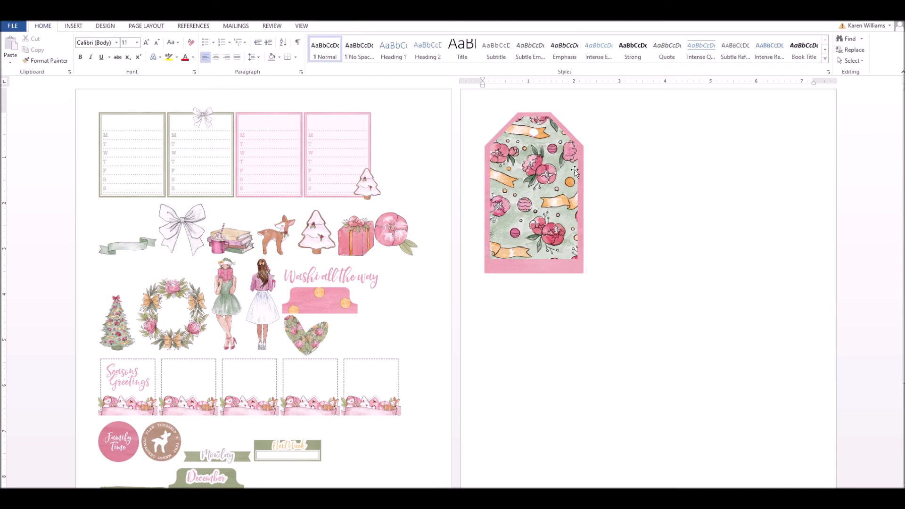
# - Nudge the floral tag slightly down to even out its border on the pink tag
pyautogui.click(534, 137)
pyautogui.click(637, 167)
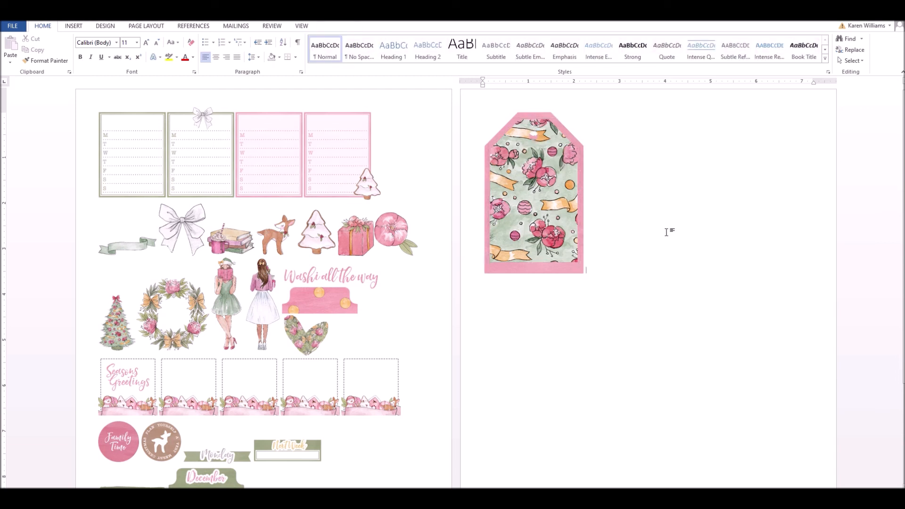
pyautogui.click(535, 185)
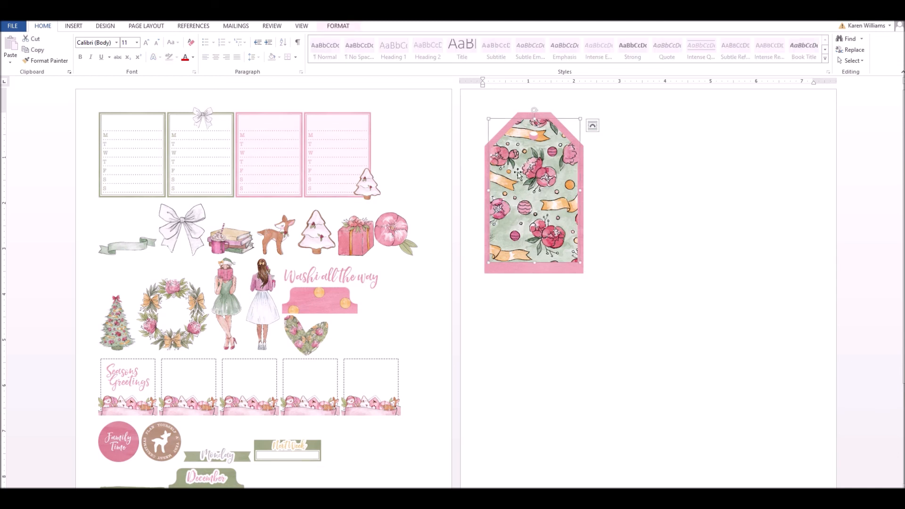
# - Insert the Quote-HappyBirthday picture from the kit's Quotes folder
pyautogui.click(74, 26)
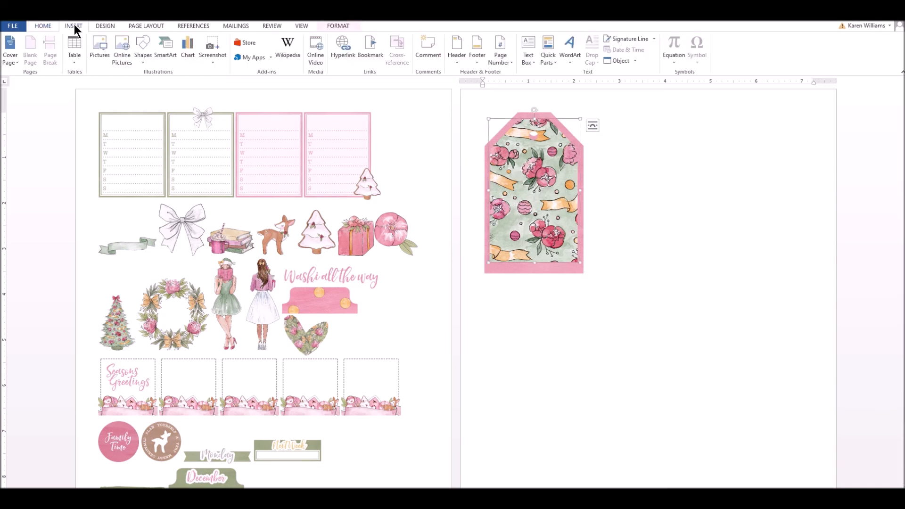
pyautogui.click(95, 43)
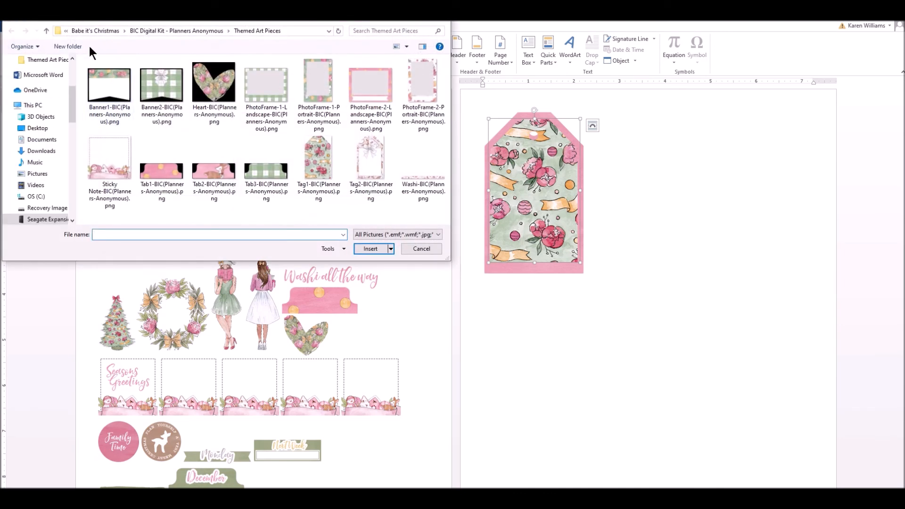
pyautogui.click(46, 31)
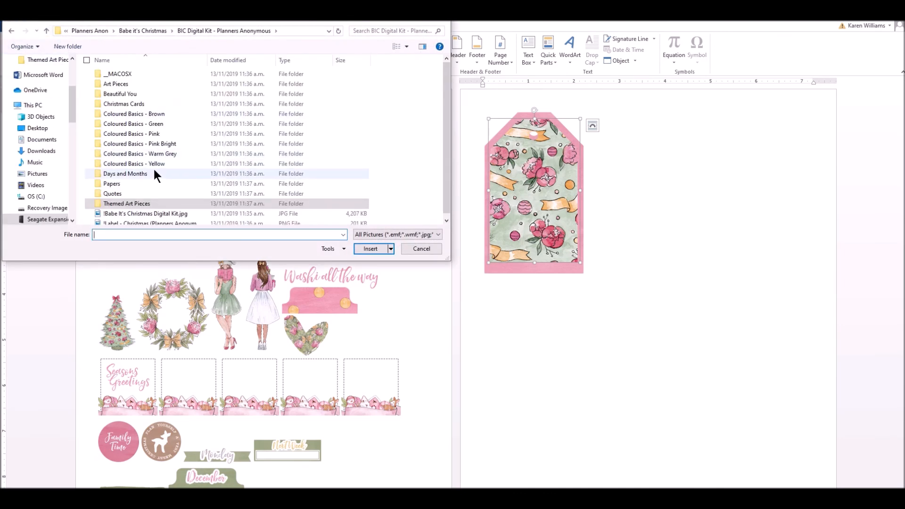
pyautogui.doubleClick(155, 193)
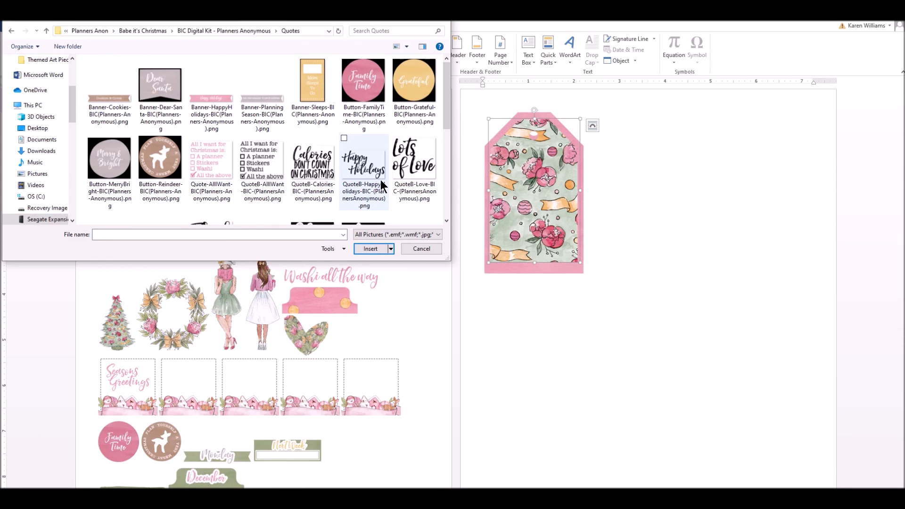
pyautogui.scroll(-3, 415, 188)
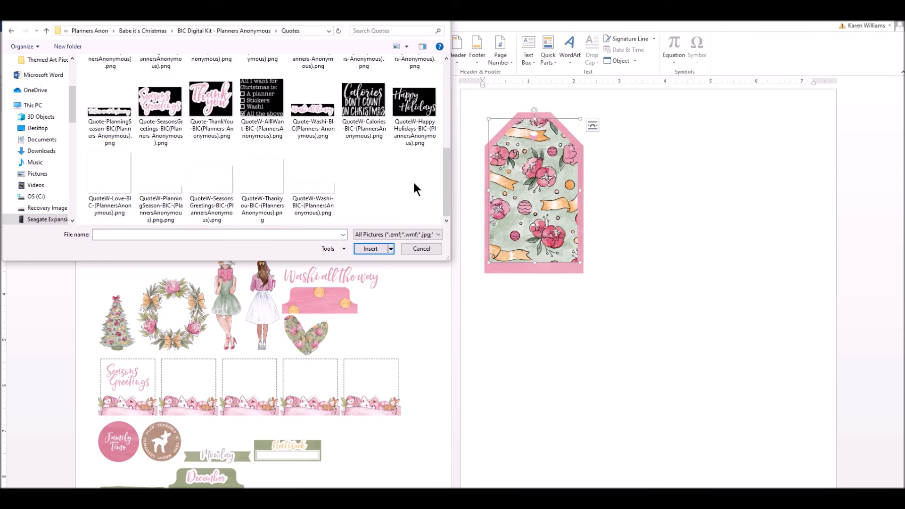
pyautogui.scroll(1, 414, 184)
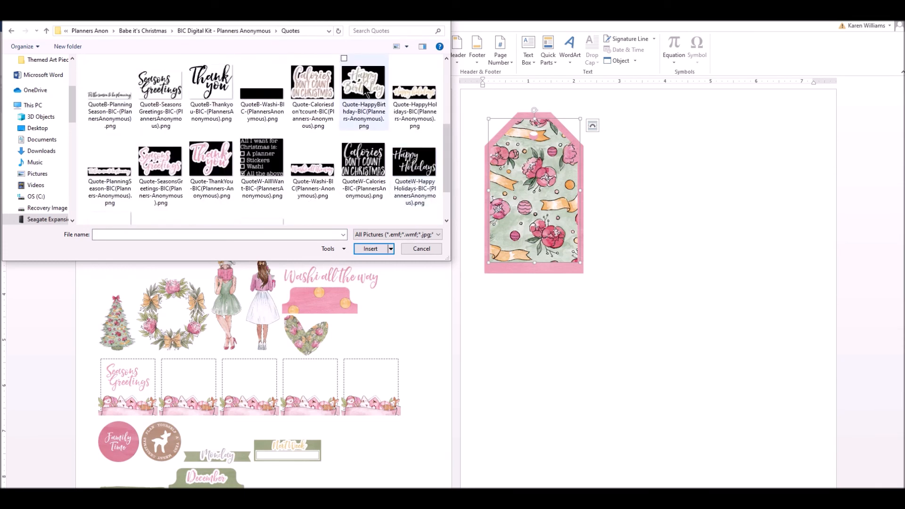
pyautogui.click(364, 119)
pyautogui.click(371, 249)
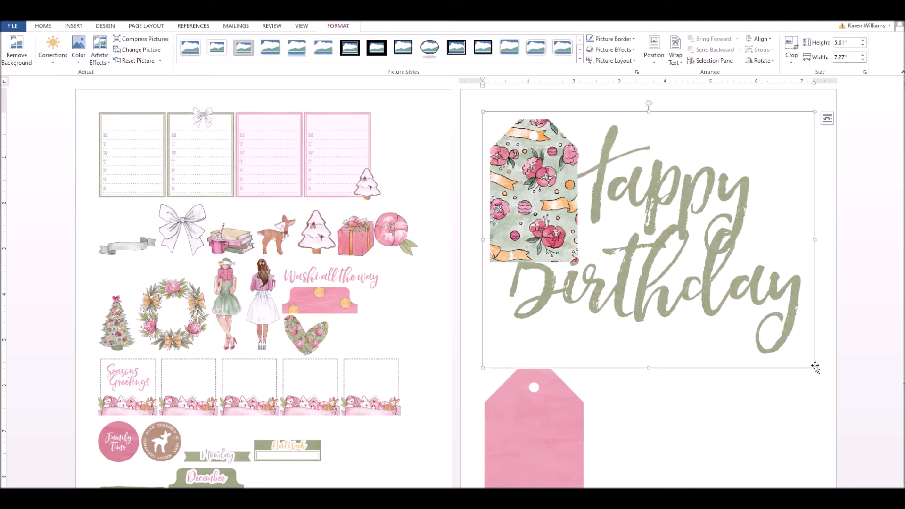
# - Shrink the Happy Birthday quote proportionally to about 2.04" wide
pyautogui.moveTo(814, 368); pyautogui.dragTo(571, 185)
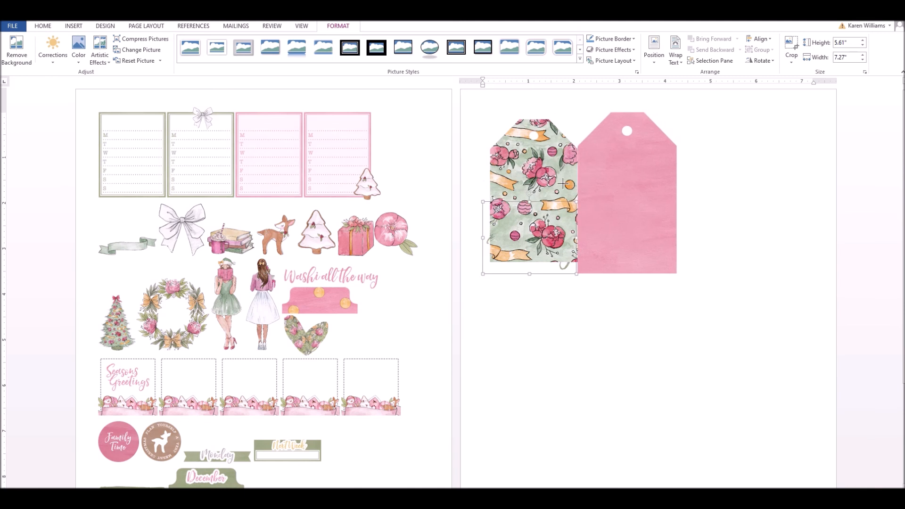
pyautogui.click(542, 289)
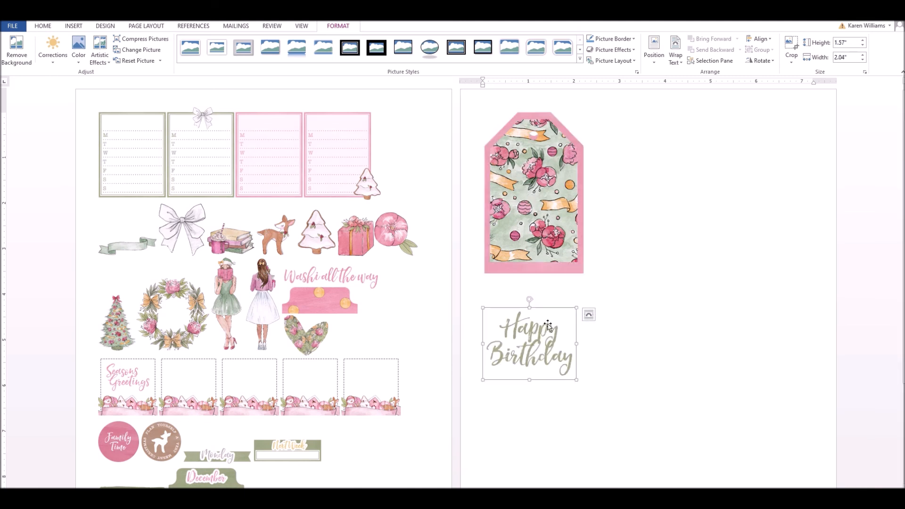
pyautogui.click(625, 223)
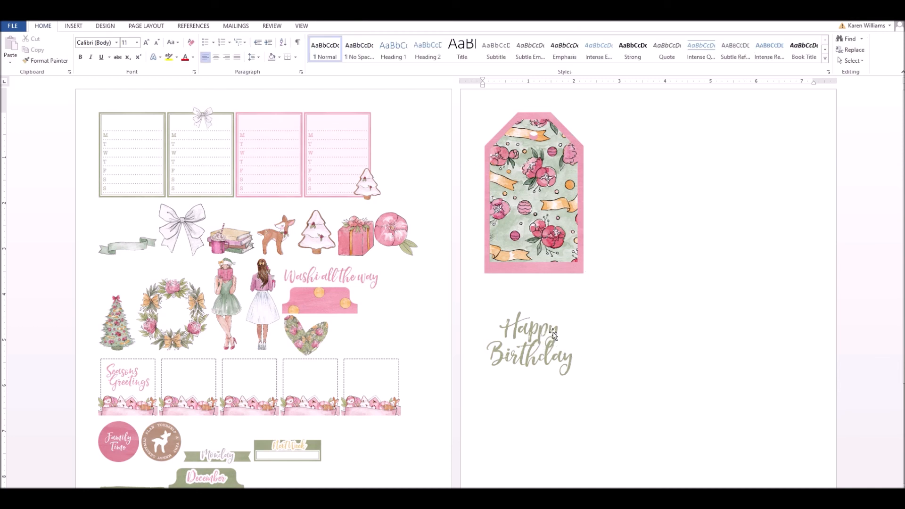
pyautogui.click(573, 375)
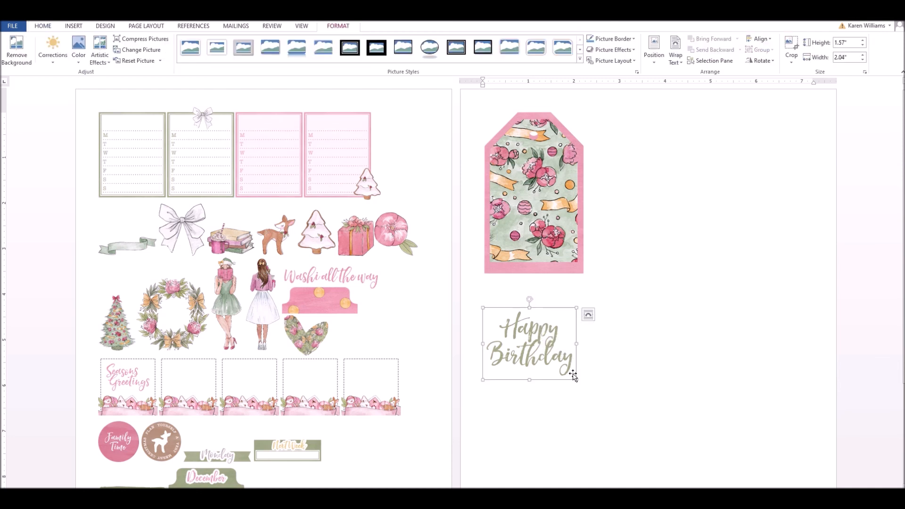
# - Set the Happy Birthday quote to In Front of Text and move it onto the floral tag
pyautogui.rightClick(557, 333)
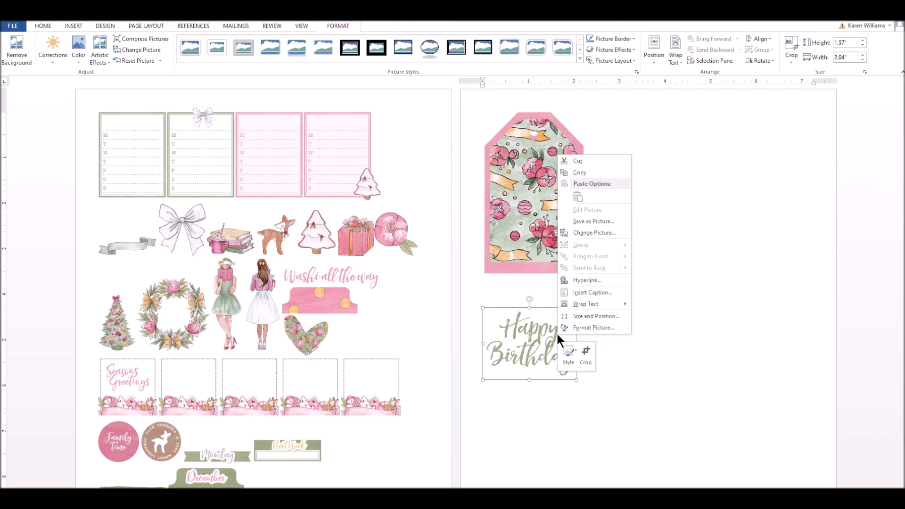
pyautogui.moveTo(580, 306)
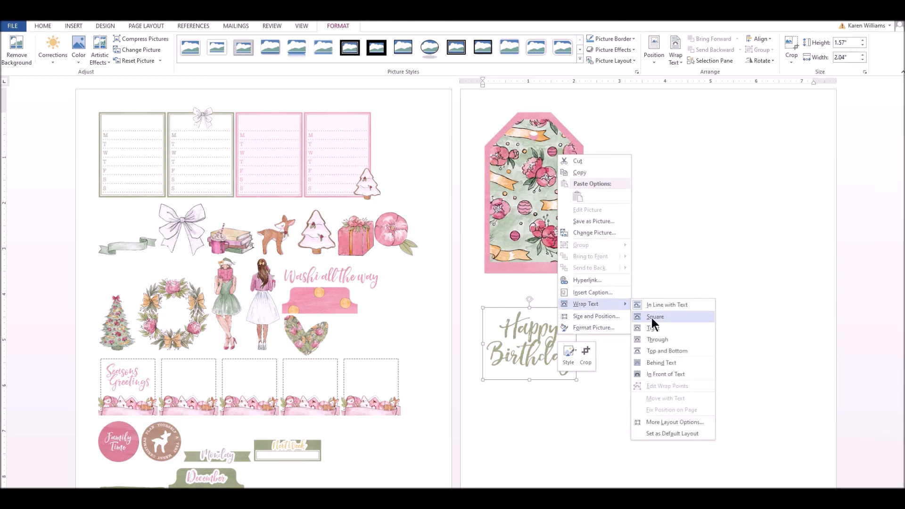
pyautogui.click(663, 374)
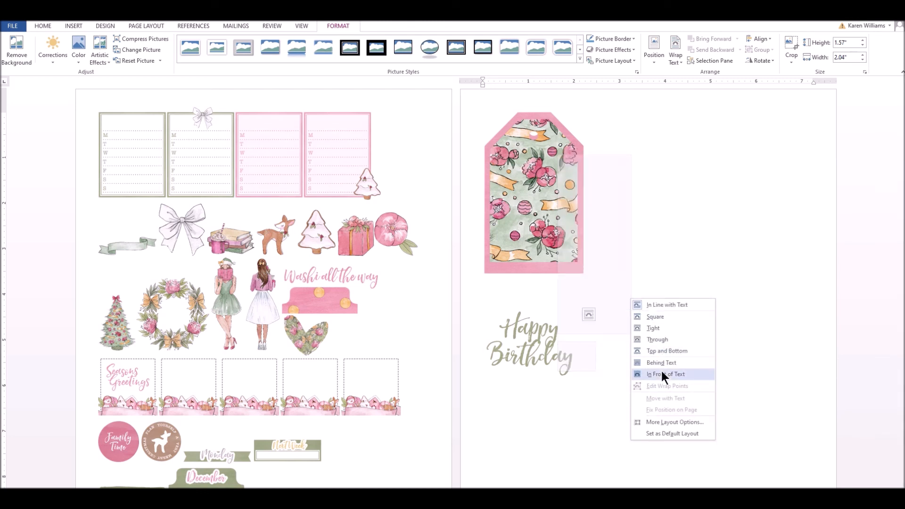
pyautogui.moveTo(540, 353); pyautogui.dragTo(544, 203)
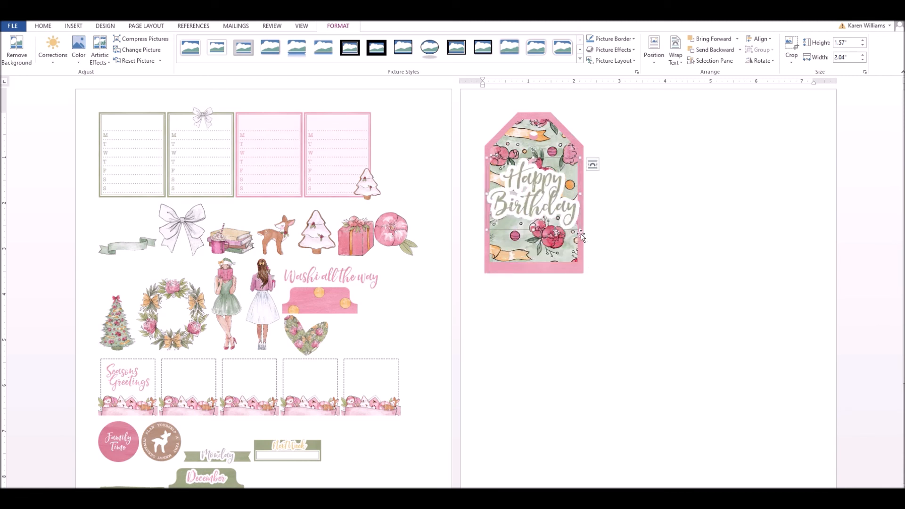
# - Shrink the Happy Birthday quote slightly and centre it within the floral tag
pyautogui.moveTo(580, 229); pyautogui.dragTo(566, 220)
pyautogui.moveTo(533, 189); pyautogui.dragTo(541, 188)
pyautogui.click(620, 216)
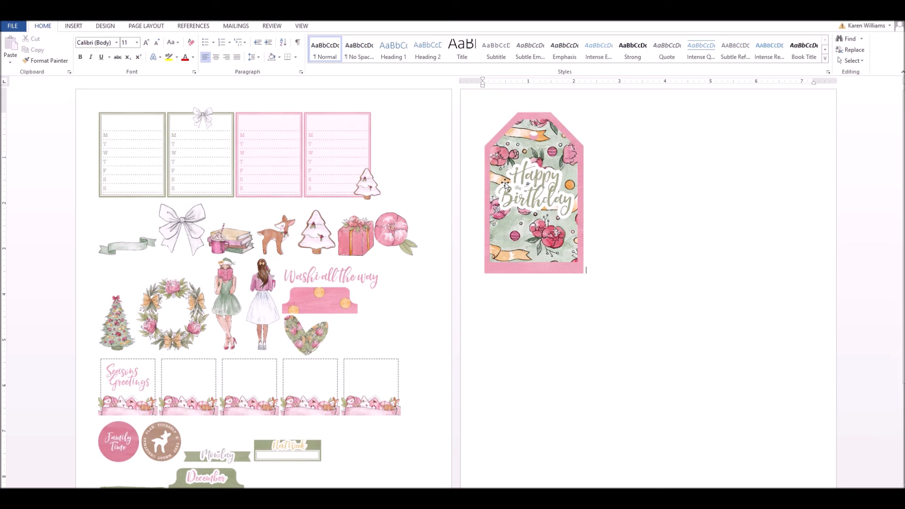
# - Insert the PhotoFrame-1-Portrait picture from the kit's Themed Art Pieces folder
pyautogui.click(72, 26)
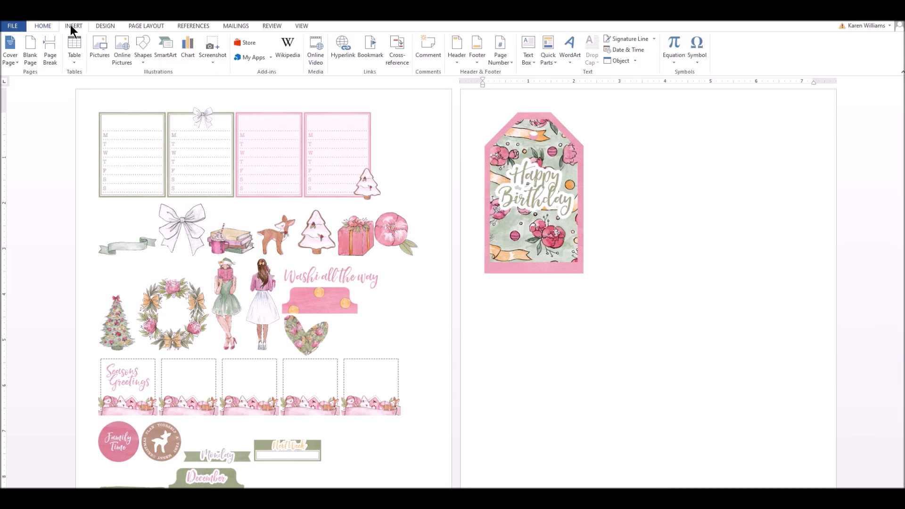
pyautogui.click(96, 50)
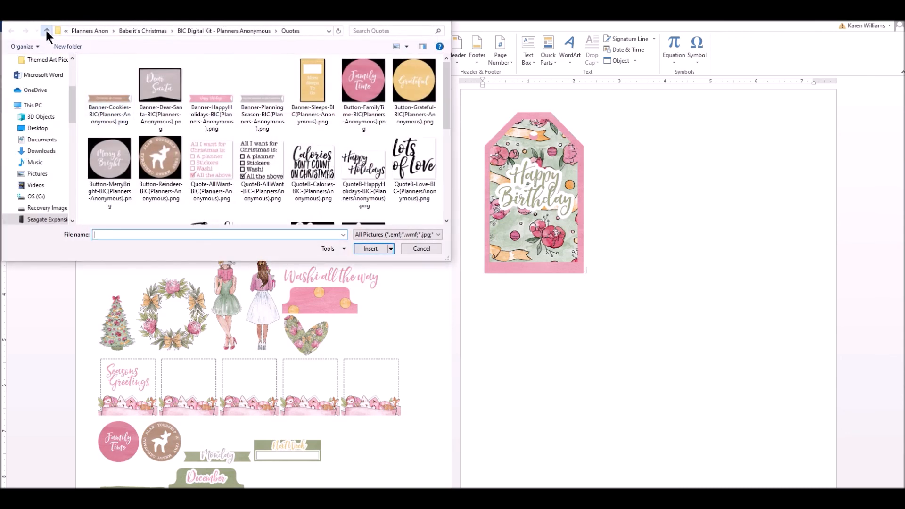
pyautogui.click(47, 31)
pyautogui.doubleClick(125, 204)
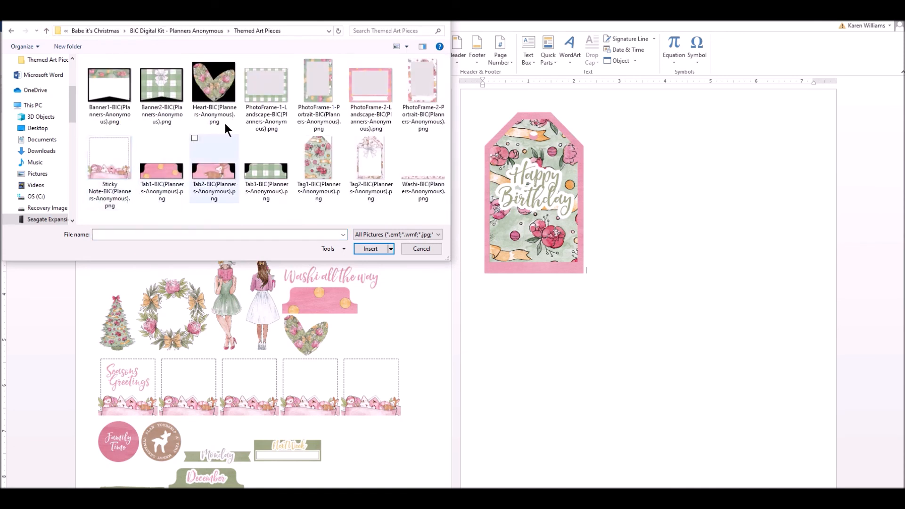
pyautogui.click(312, 100)
pyautogui.click(380, 249)
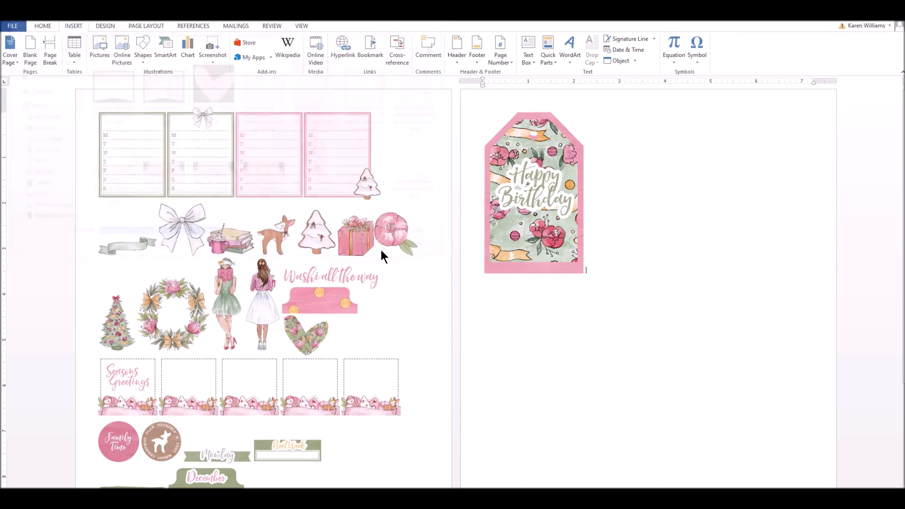
# - Set the portrait photo frame's width to 3" so it fits beside the gift tag
pyautogui.scroll(-5, 495, 347)
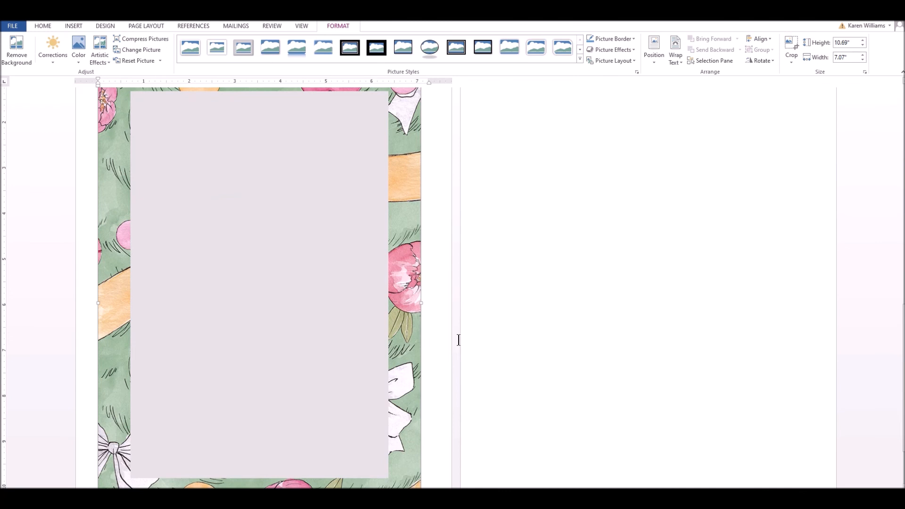
pyautogui.click(851, 57)
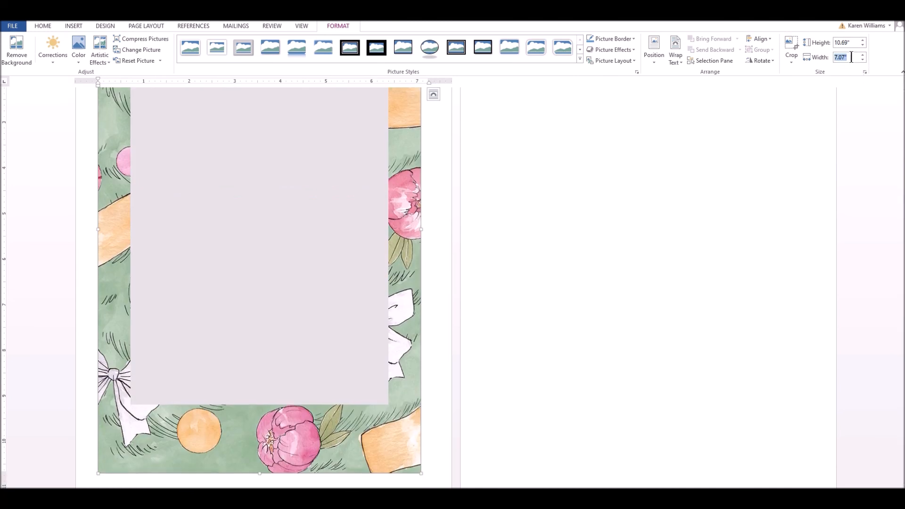
pyautogui.write('3')
pyautogui.press('Return')
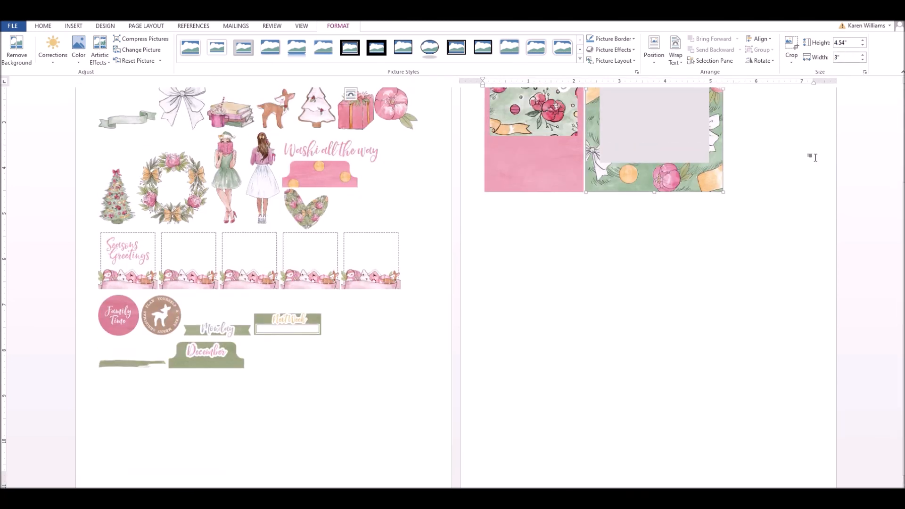
pyautogui.scroll(3, 797, 174)
pyautogui.scroll(3, 792, 187)
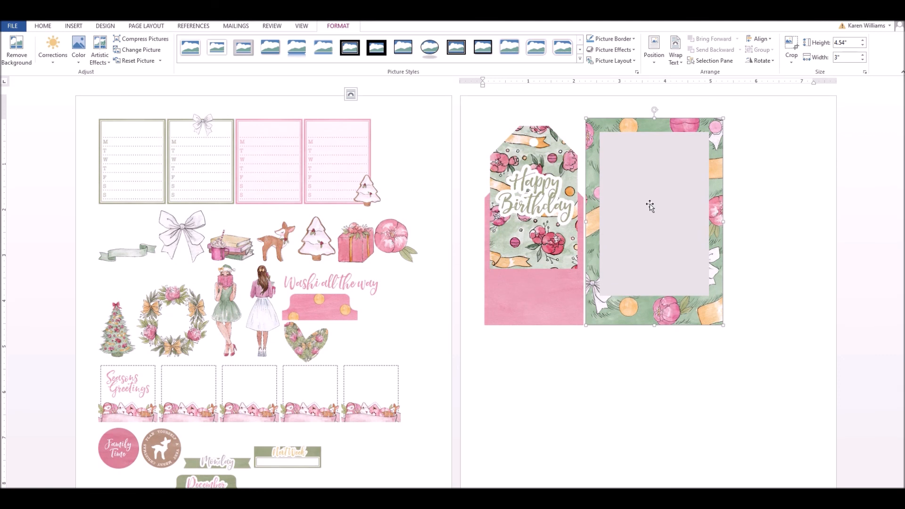
# - Move the floral tag and Happy Birthday quote together down onto the pink backing tag, leaving a pink border around them
pyautogui.click(540, 236)
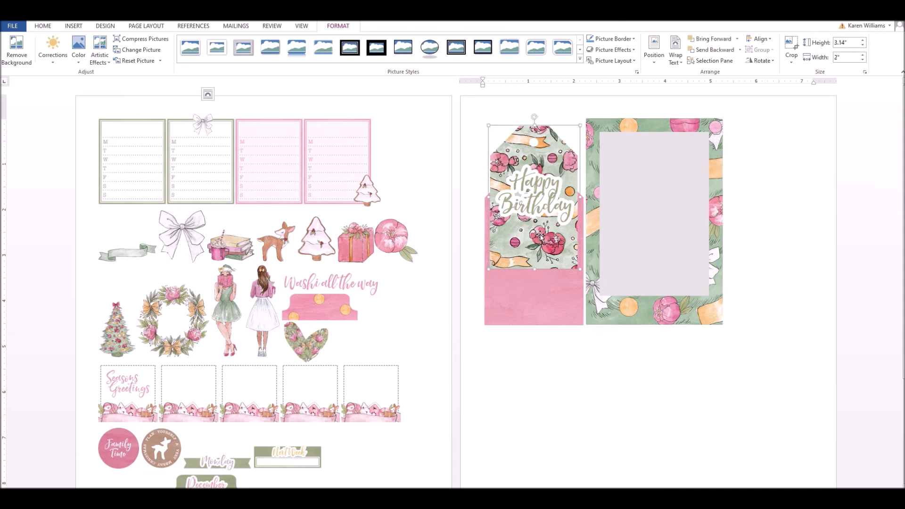
pyautogui.keyDown('shift'); pyautogui.click(541, 304); pyautogui.keyUp('shift')
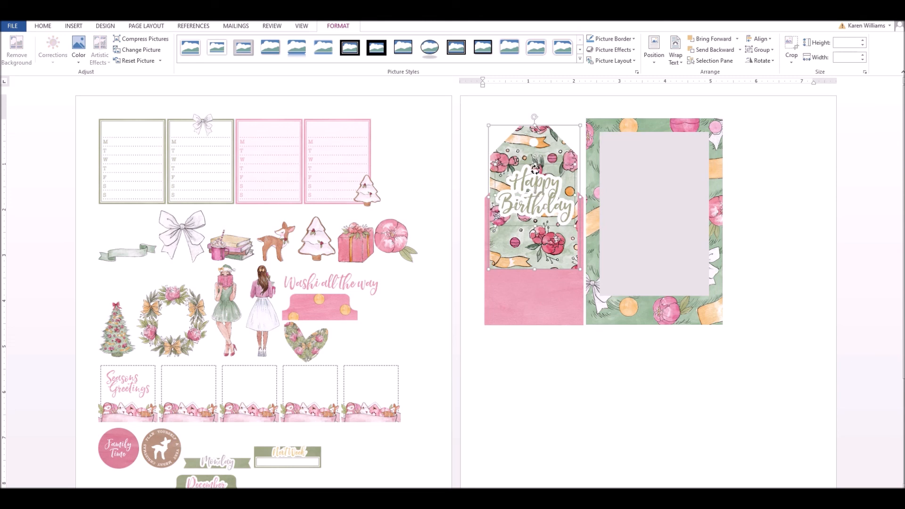
pyautogui.moveTo(530, 210); pyautogui.dragTo(530, 255)
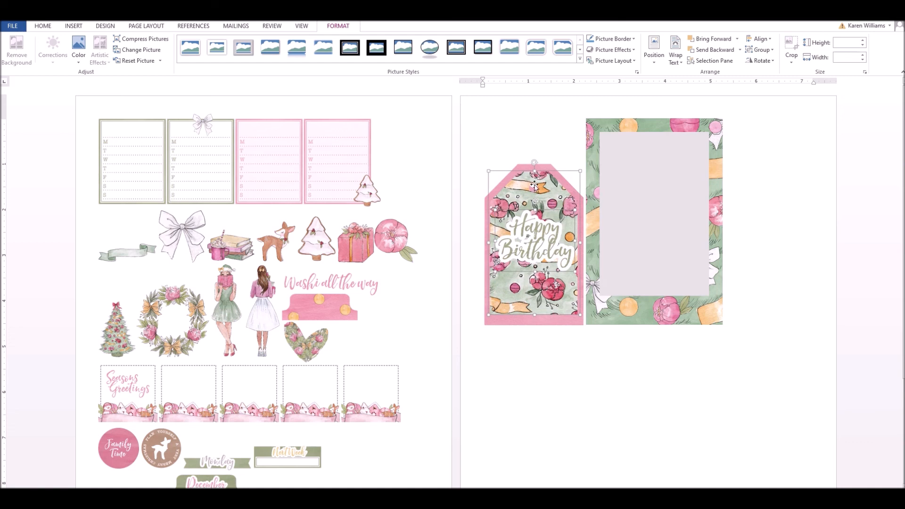
pyautogui.click(536, 142)
pyautogui.click(820, 241)
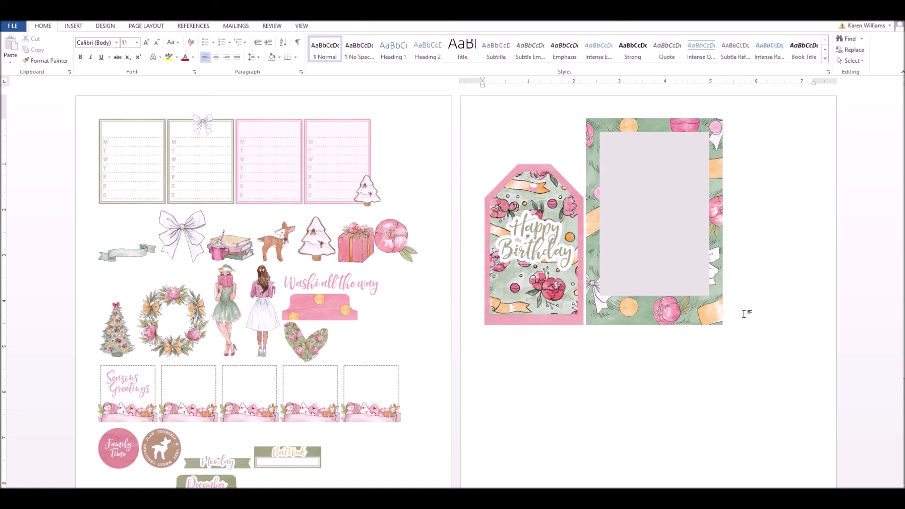
# - Insert the 12-BeautifulYou picture of two women from the kit's Beautiful You folder
pyautogui.click(73, 26)
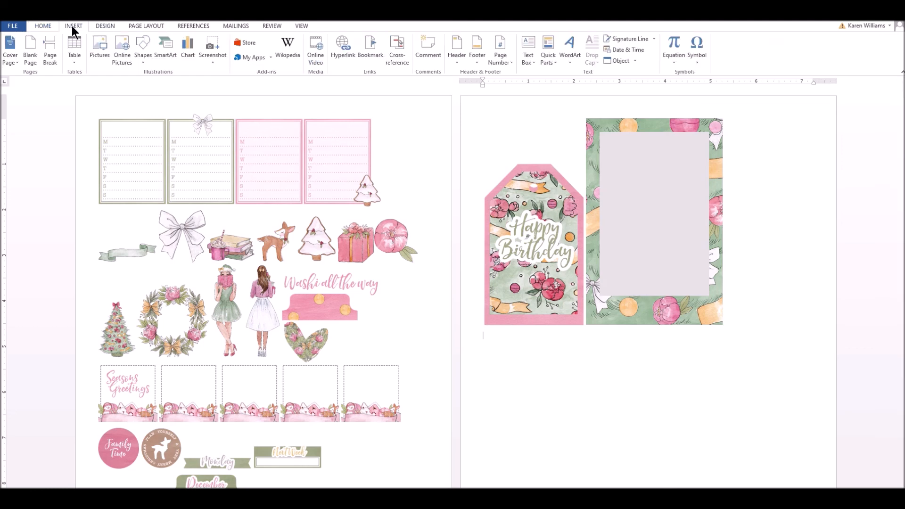
pyautogui.click(100, 48)
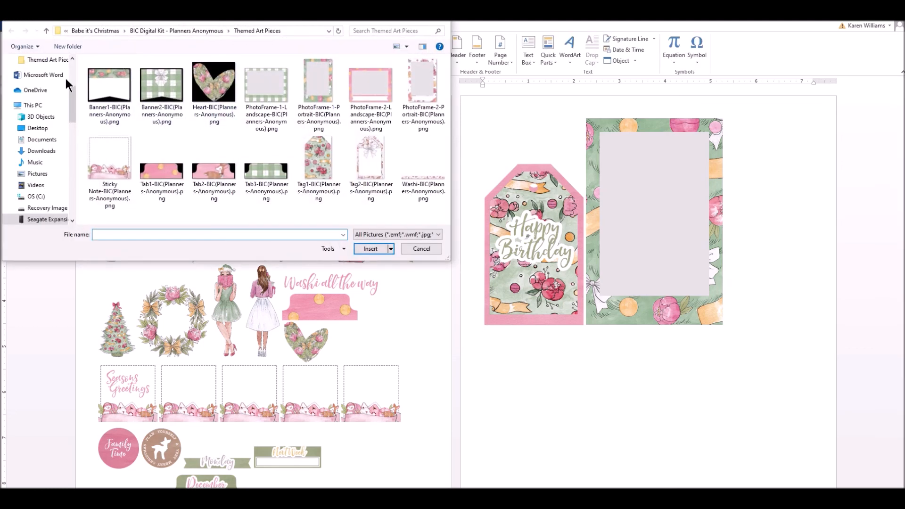
pyautogui.click(46, 30)
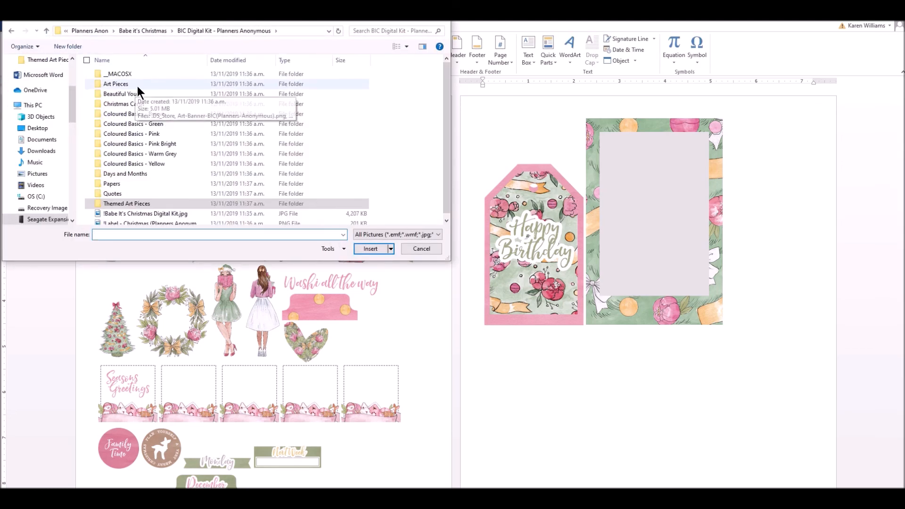
pyautogui.doubleClick(149, 92)
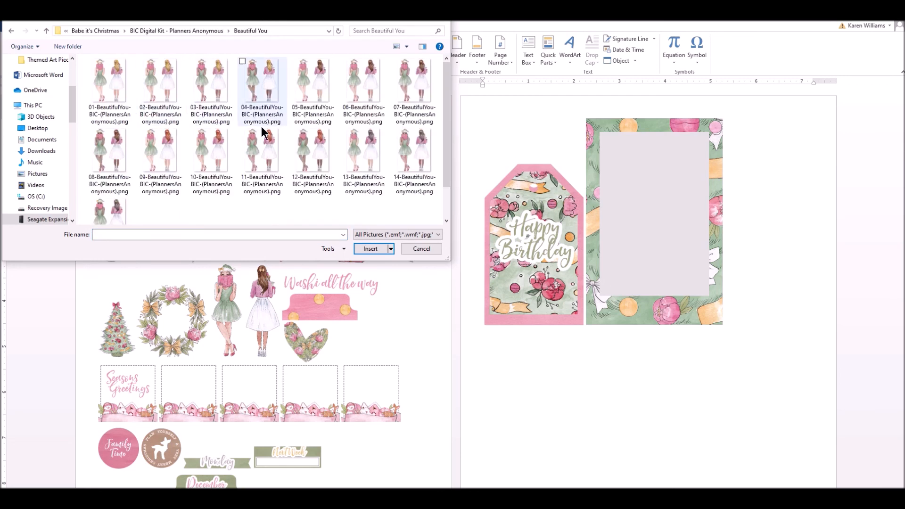
pyautogui.click(319, 147)
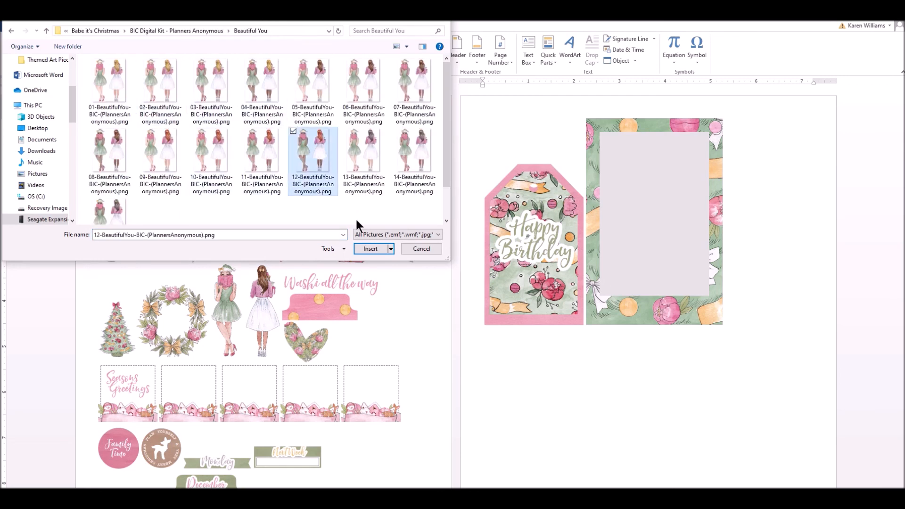
pyautogui.click(372, 248)
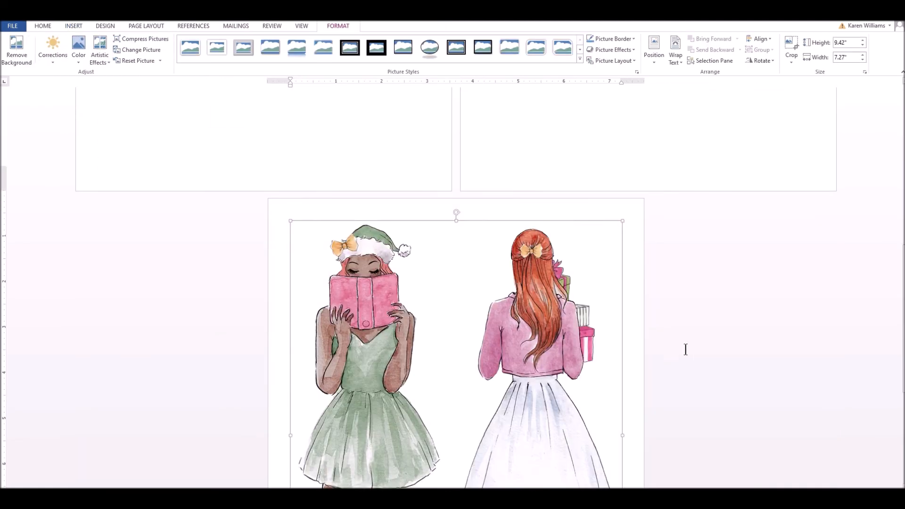
pyautogui.scroll(-3, 617, 375)
pyautogui.scroll(-2, 617, 375)
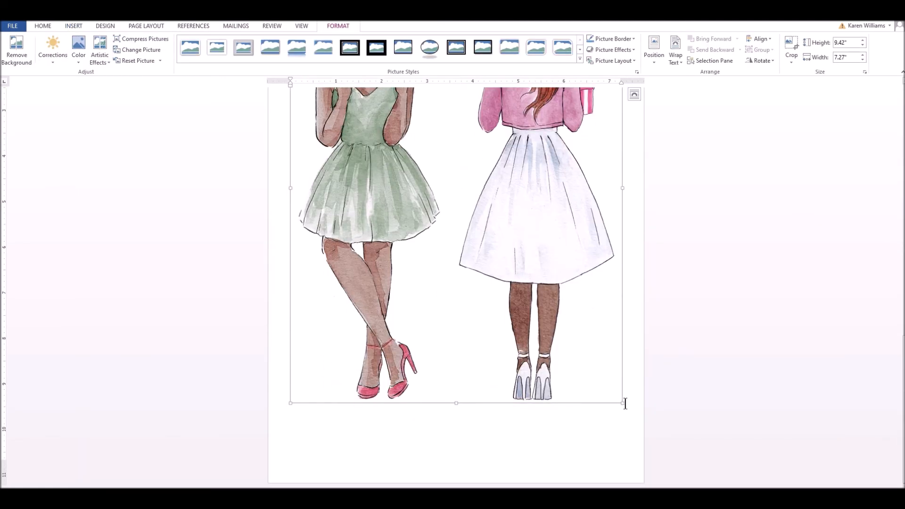
# - Shrink the picture of two women to about 2.93" wide so it fits below the gift tag and photo frame
pyautogui.moveTo(622, 403); pyautogui.dragTo(419, 146)
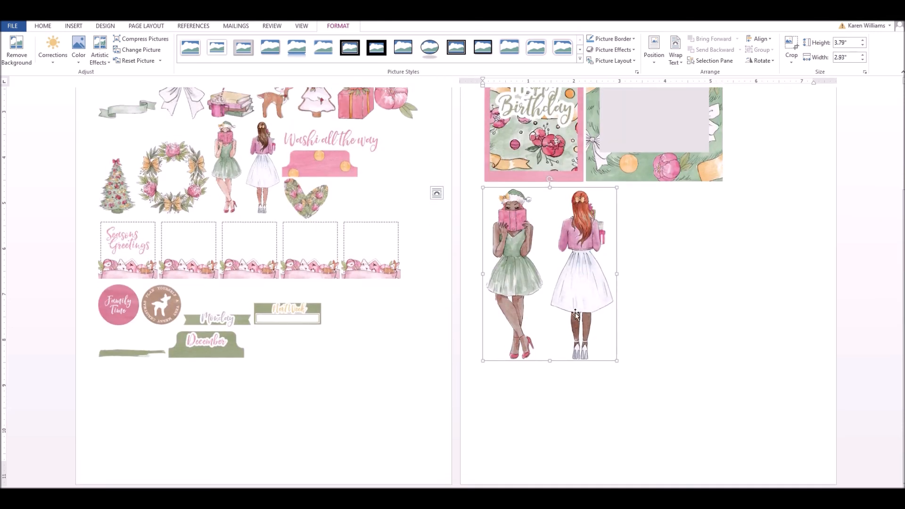
pyautogui.click(655, 350)
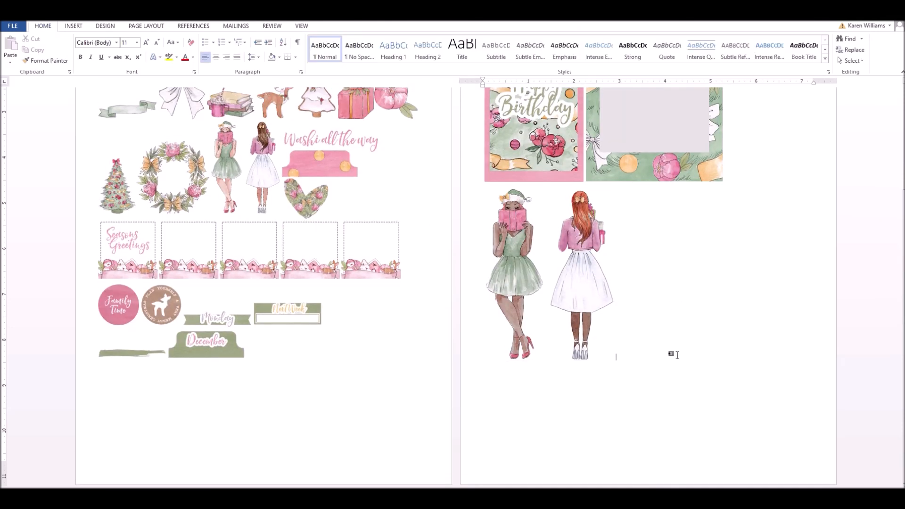
pyautogui.scroll(3, 679, 330)
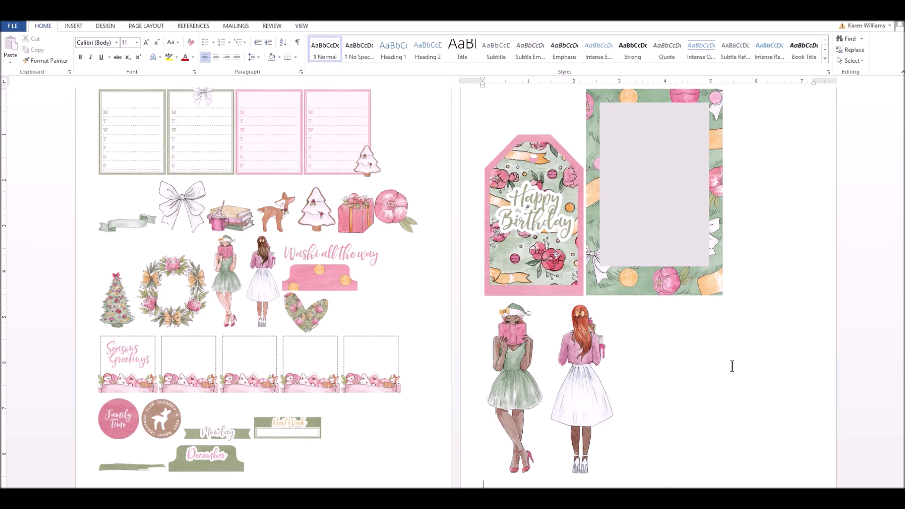
# - Create a new blank document and set its page orientation to landscape
pyautogui.click(13, 26)
pyautogui.click(20, 69)
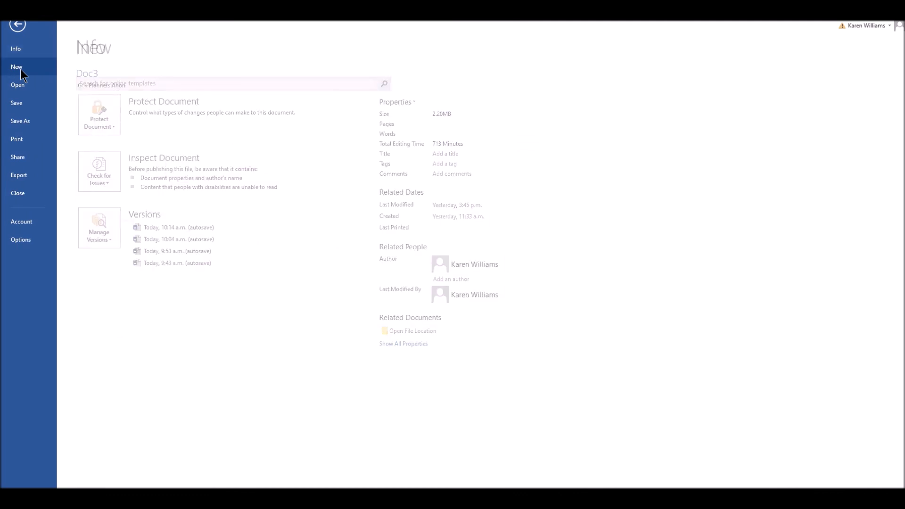
pyautogui.click(158, 158)
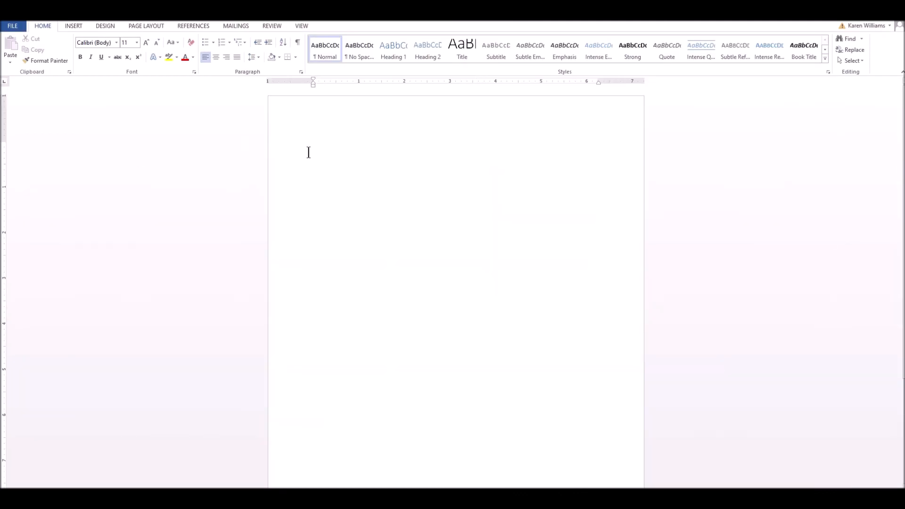
pyautogui.click(144, 28)
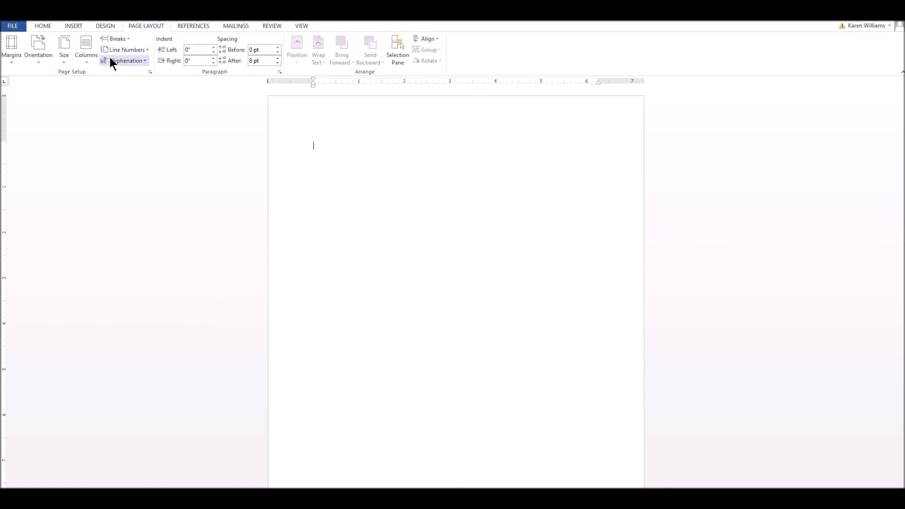
pyautogui.click(40, 54)
pyautogui.click(55, 98)
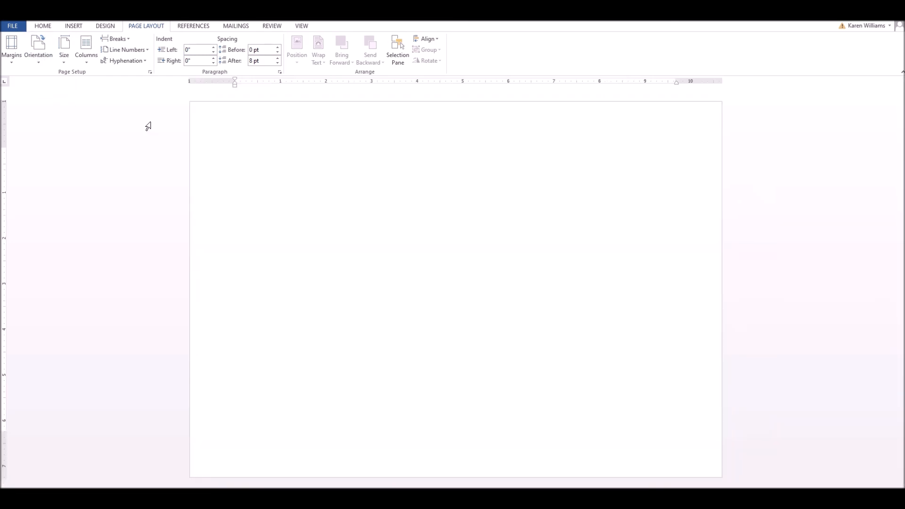
# - Insert the Card-Cookies-BIC picture from the kit's Christmas Cards folder
pyautogui.click(69, 25)
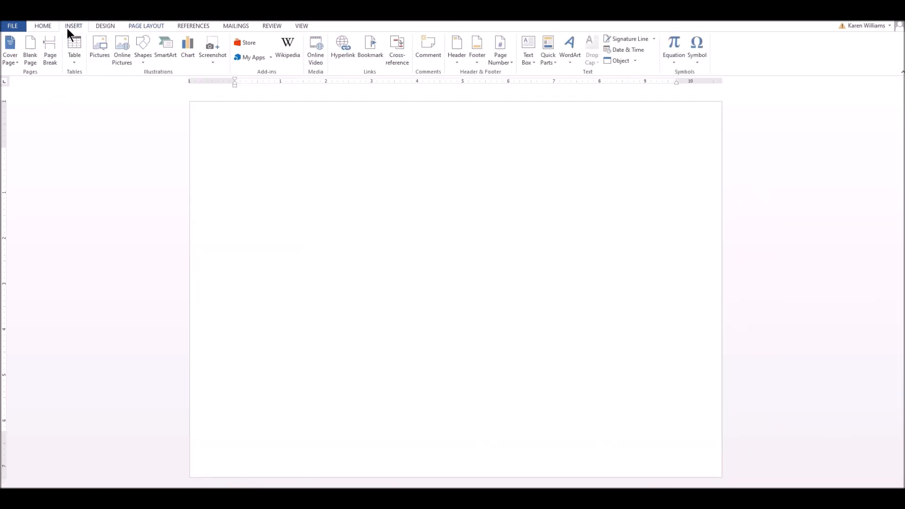
pyautogui.click(99, 50)
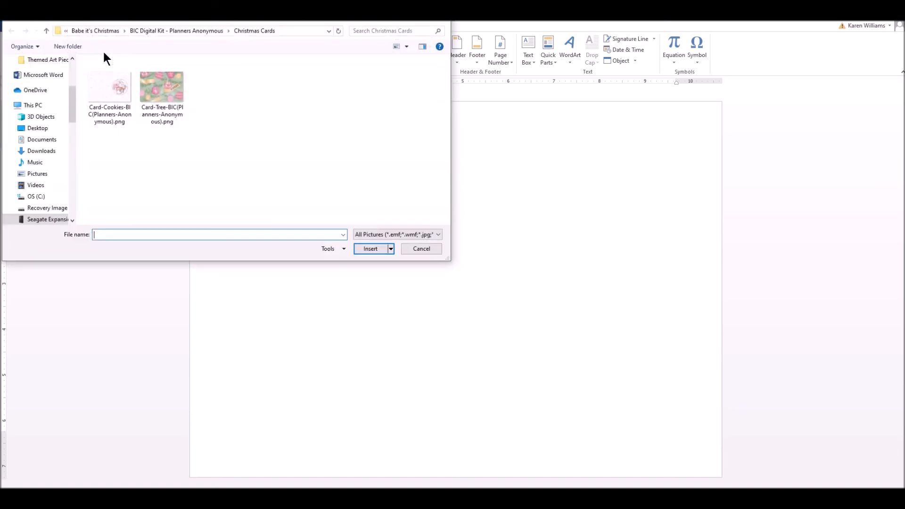
pyautogui.click(108, 88)
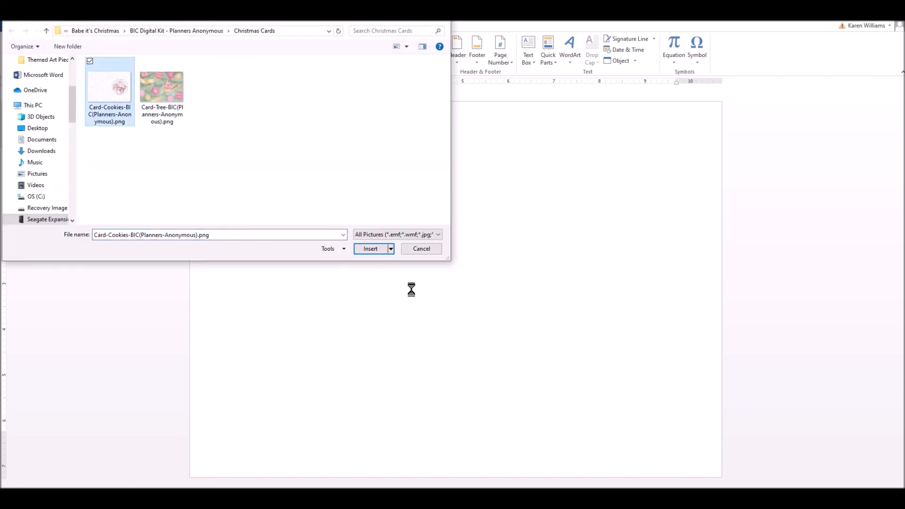
pyautogui.click(372, 249)
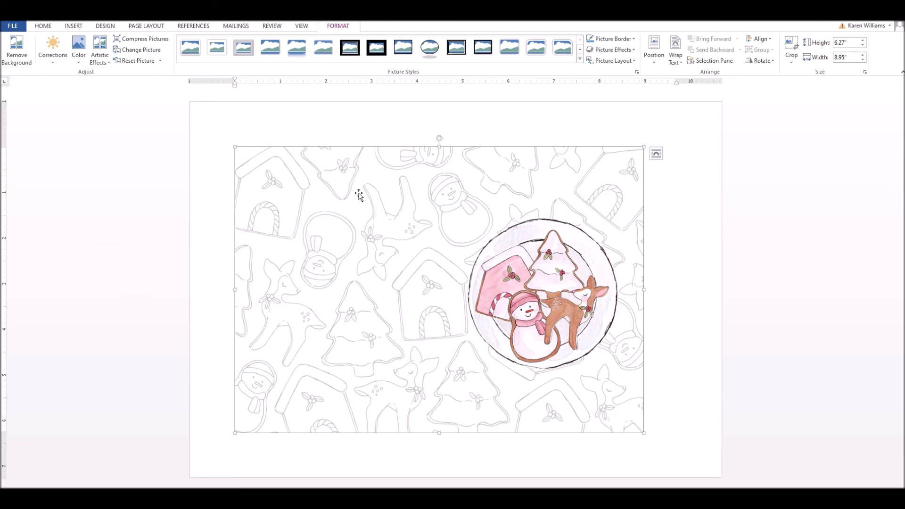
# - Reduce the landscape page's margins to 0.5" on all sides
pyautogui.click(143, 26)
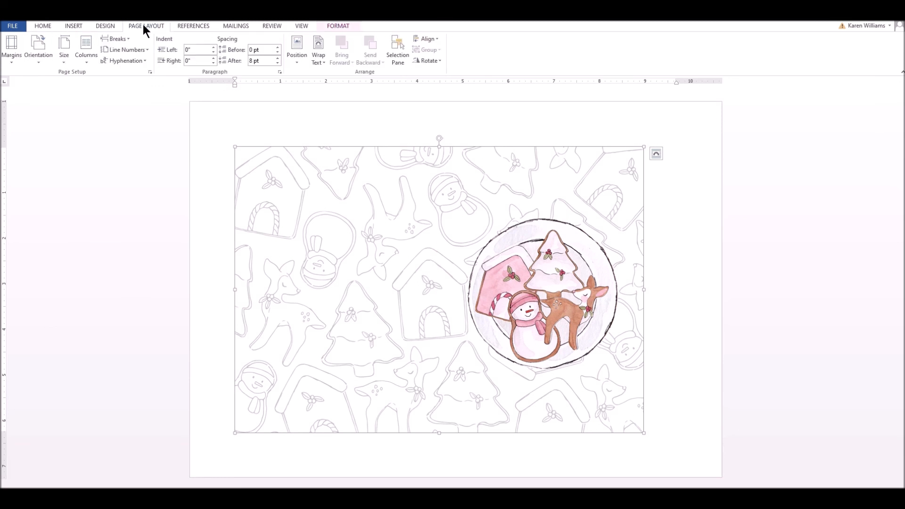
pyautogui.click(10, 50)
pyautogui.click(32, 145)
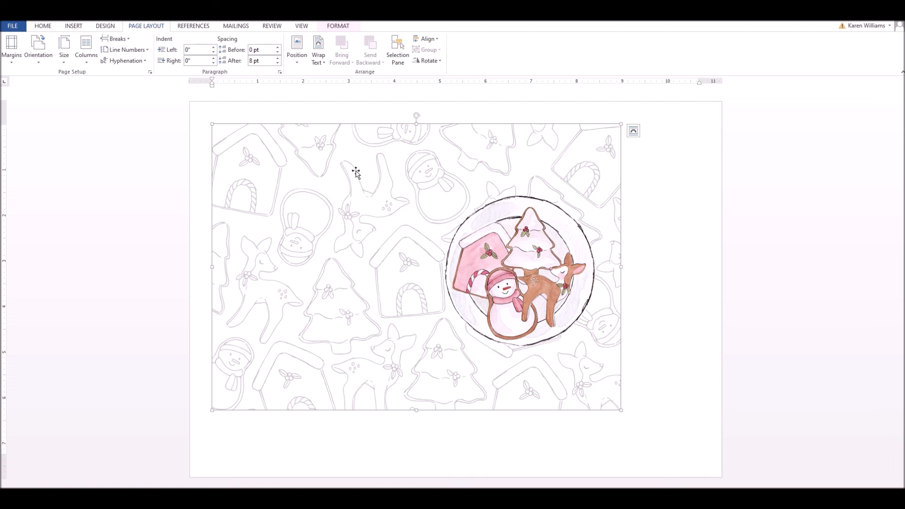
# - Enlarge the cookies card picture proportionally and set its width to 10.25" for a B6 TN dashboard
pyautogui.click(43, 26)
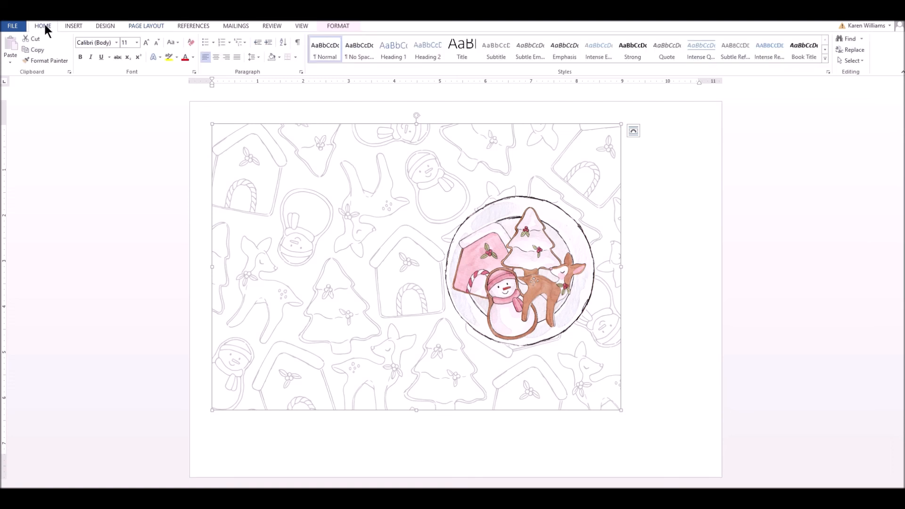
pyautogui.click(342, 26)
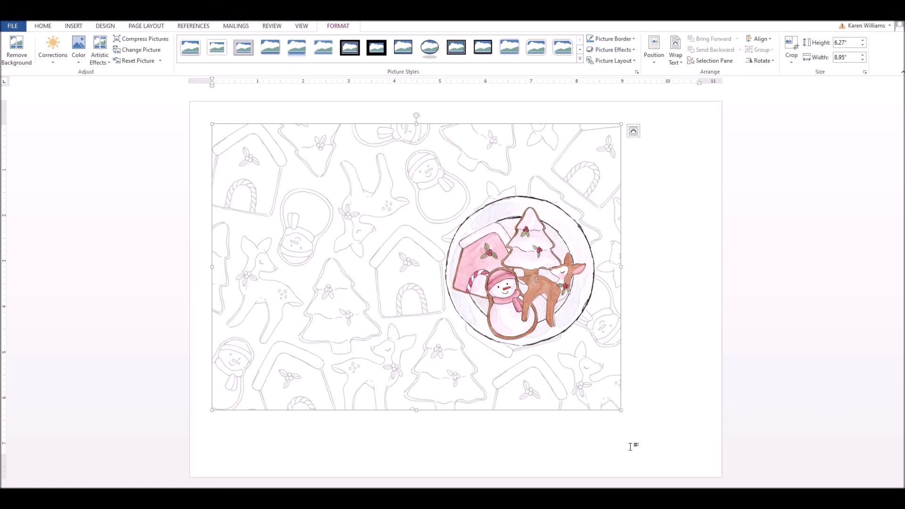
pyautogui.moveTo(621, 410); pyautogui.dragTo(684, 454)
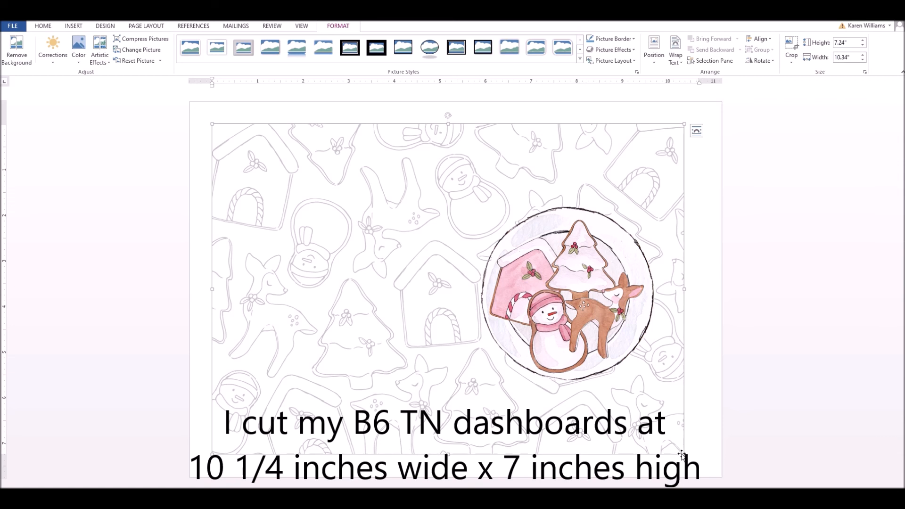
pyautogui.click(855, 57)
pyautogui.write('1')
pyautogui.press('Return')
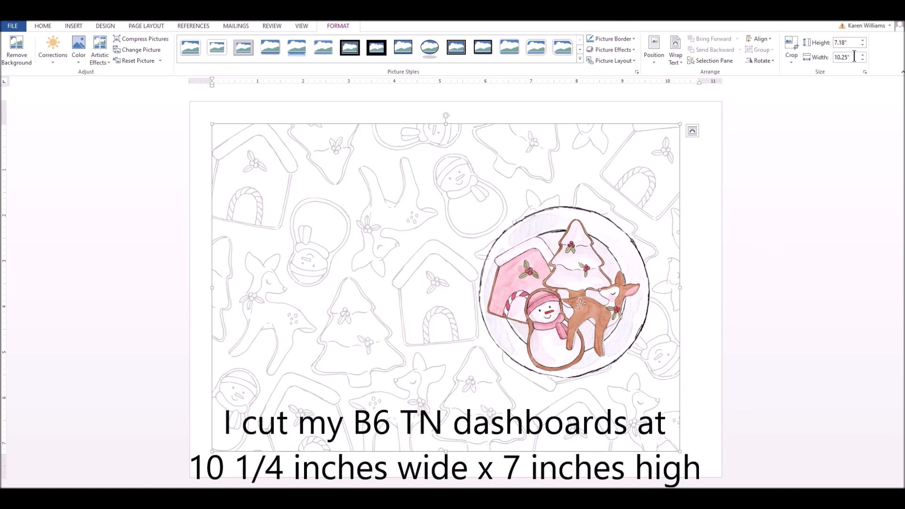